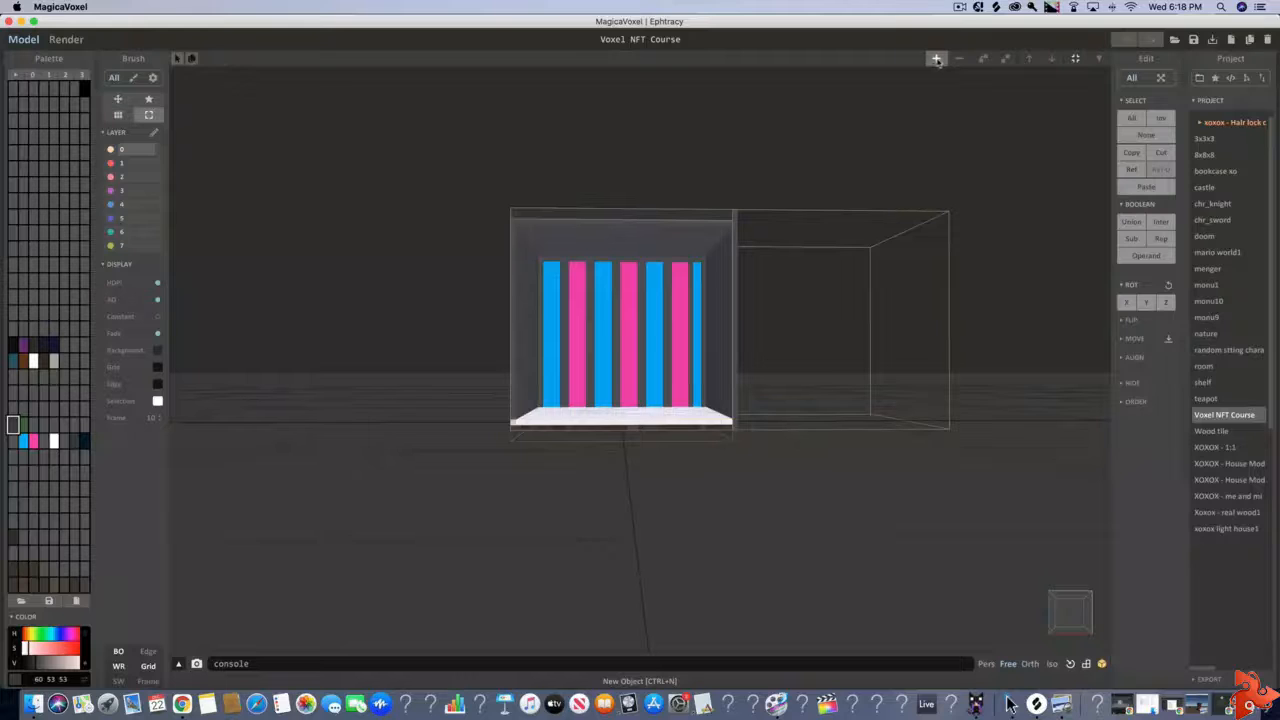
Add a new object to the scene and move it along the X axis beside the existing boxes
click(937, 60)
drag(735, 330, 1122, 318)
middle_drag(1122, 318, 960, 362)
right_drag(960, 362, 817, 474)
scroll(817, 474, up, 5)
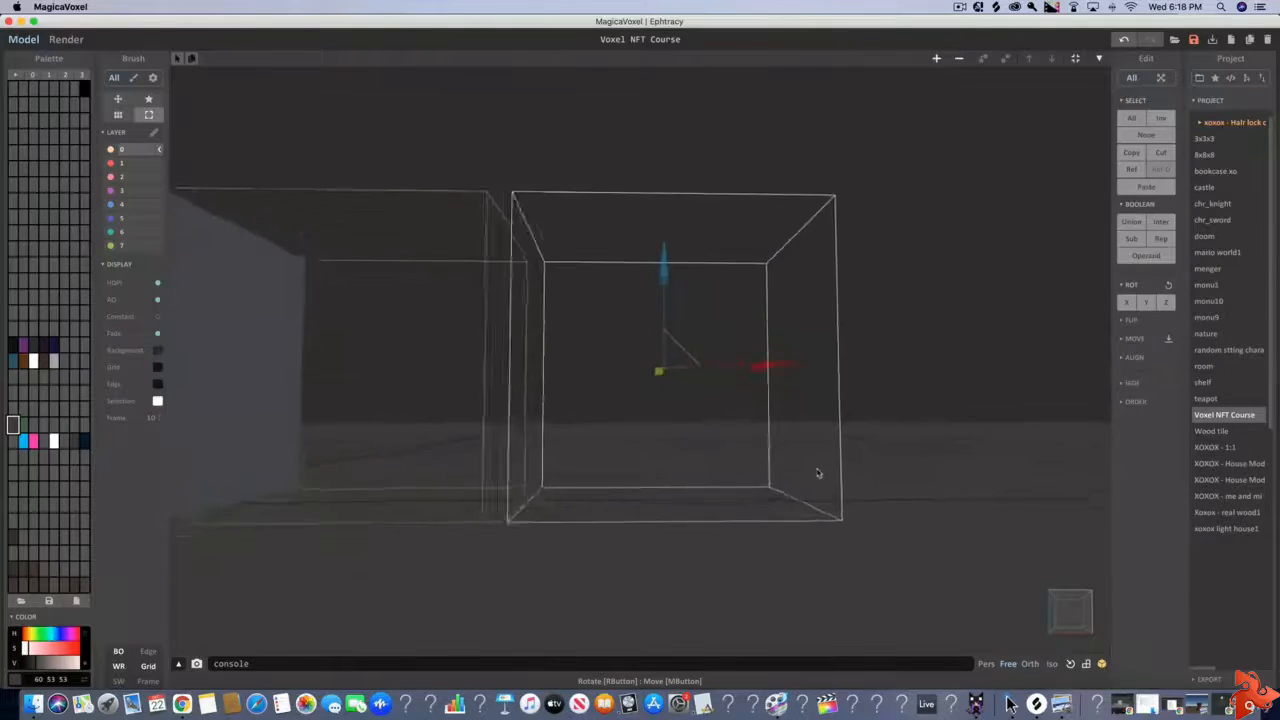
drag(778, 373, 754, 372)
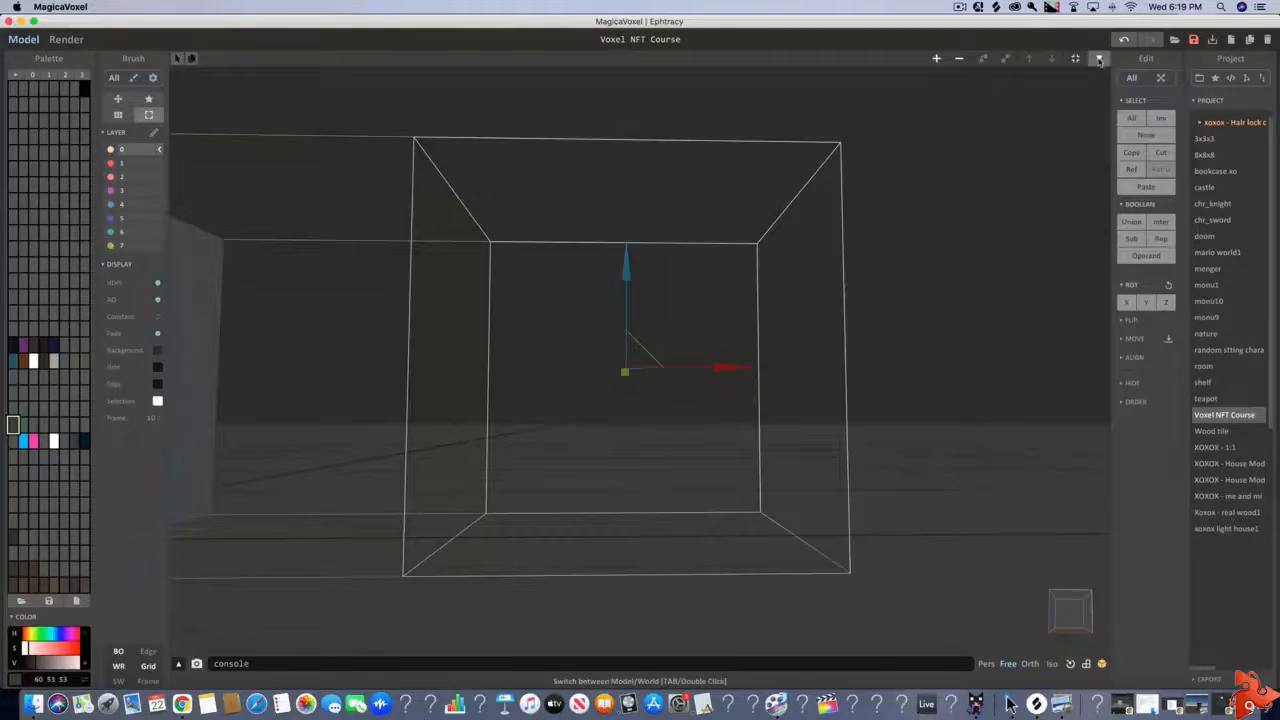
Open the new 40 × 40 × 40 object for voxel editing with the grid displayed
click(1099, 59)
scroll(777, 263, up, 3)
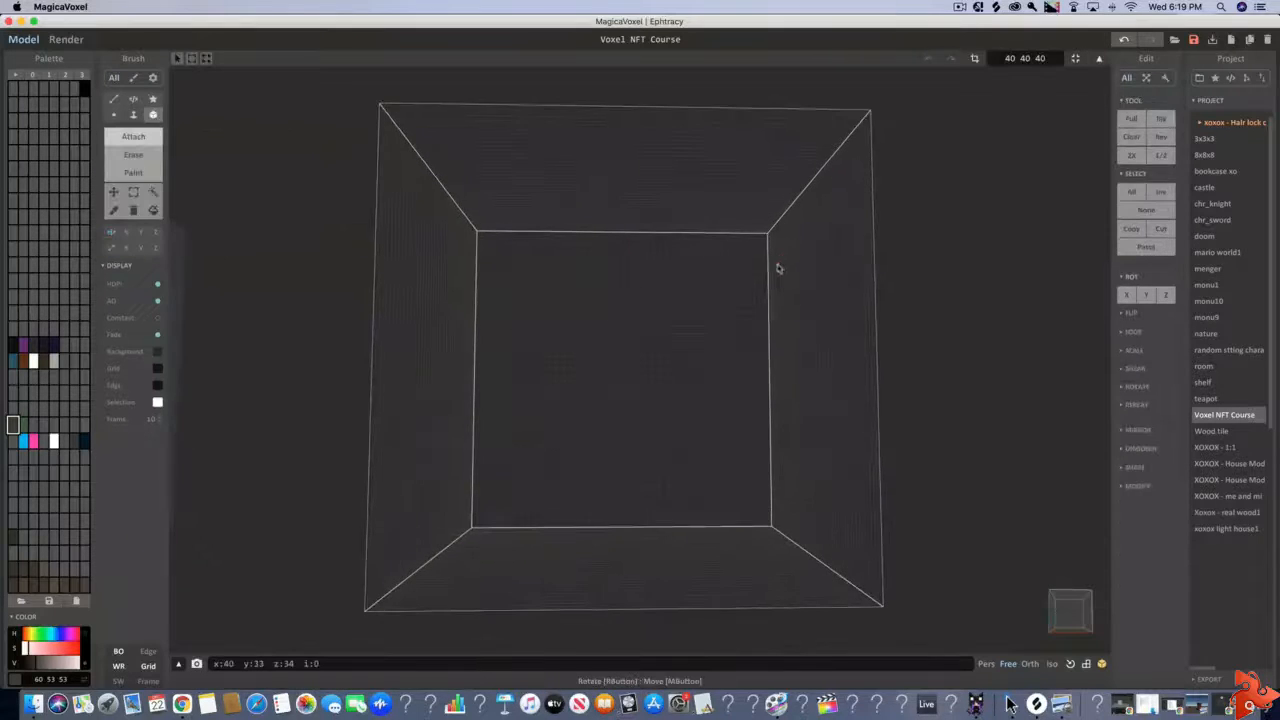
scroll(673, 230, up, 2)
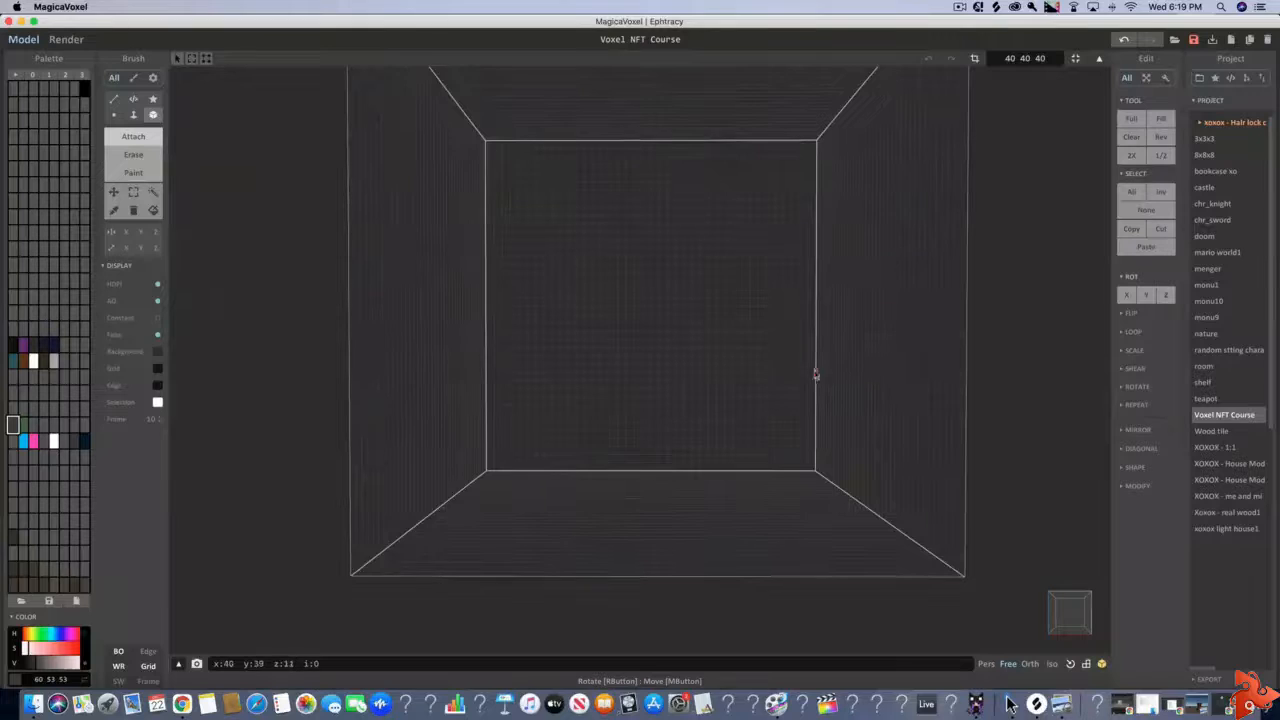
right_drag(785, 392, 780, 408)
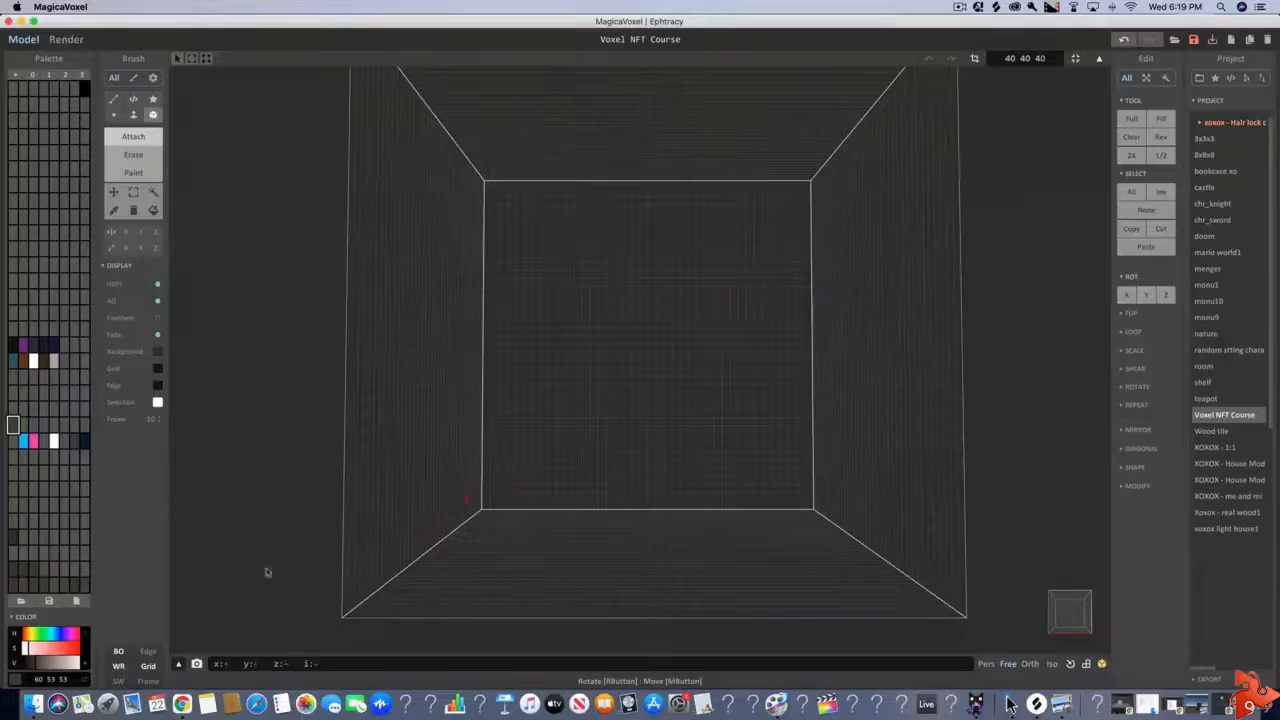
click(150, 668)
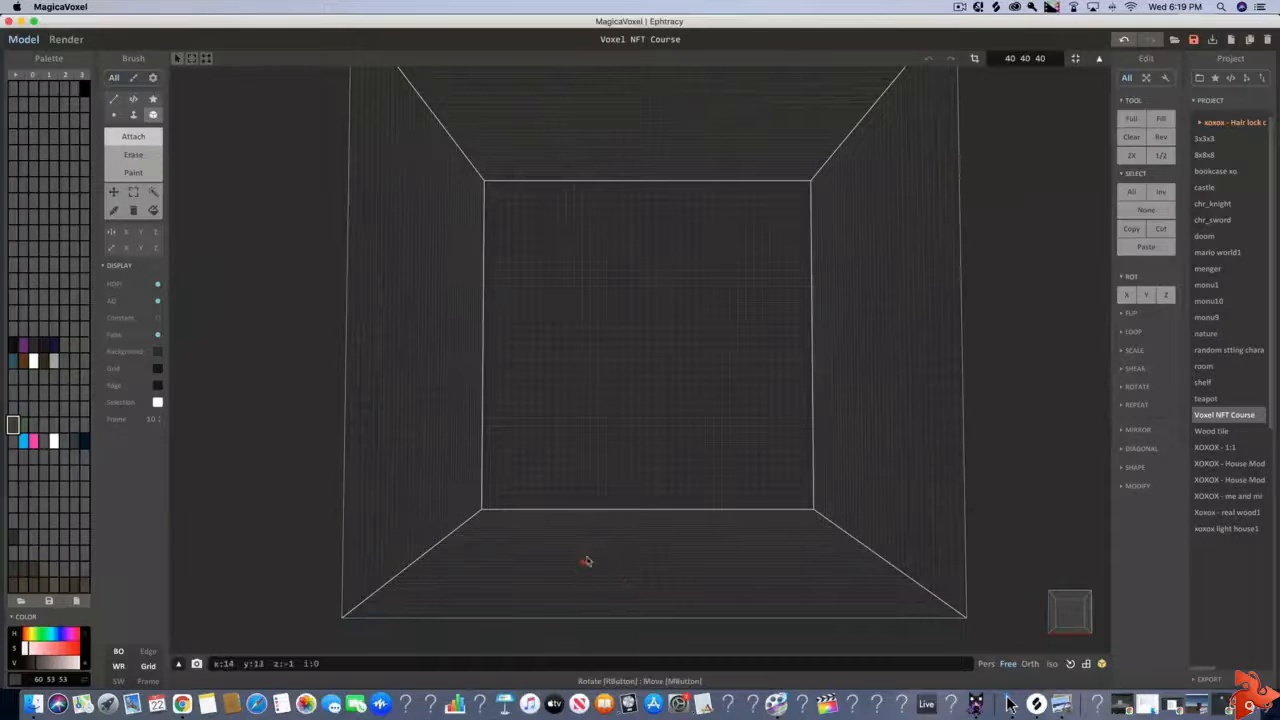
Choose an unused grey palette slot and set its colour to a bright blue, RGB 45 167 204
scroll(602, 373, up, 10)
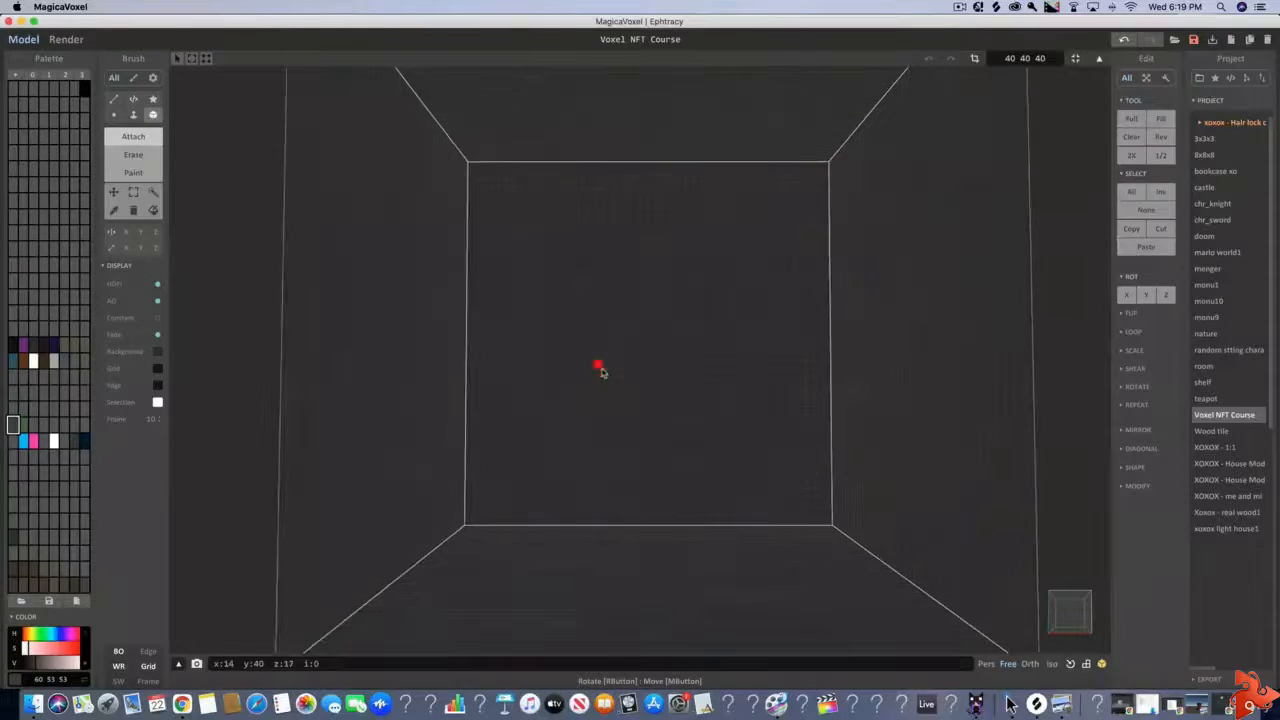
scroll(601, 372, up, 3)
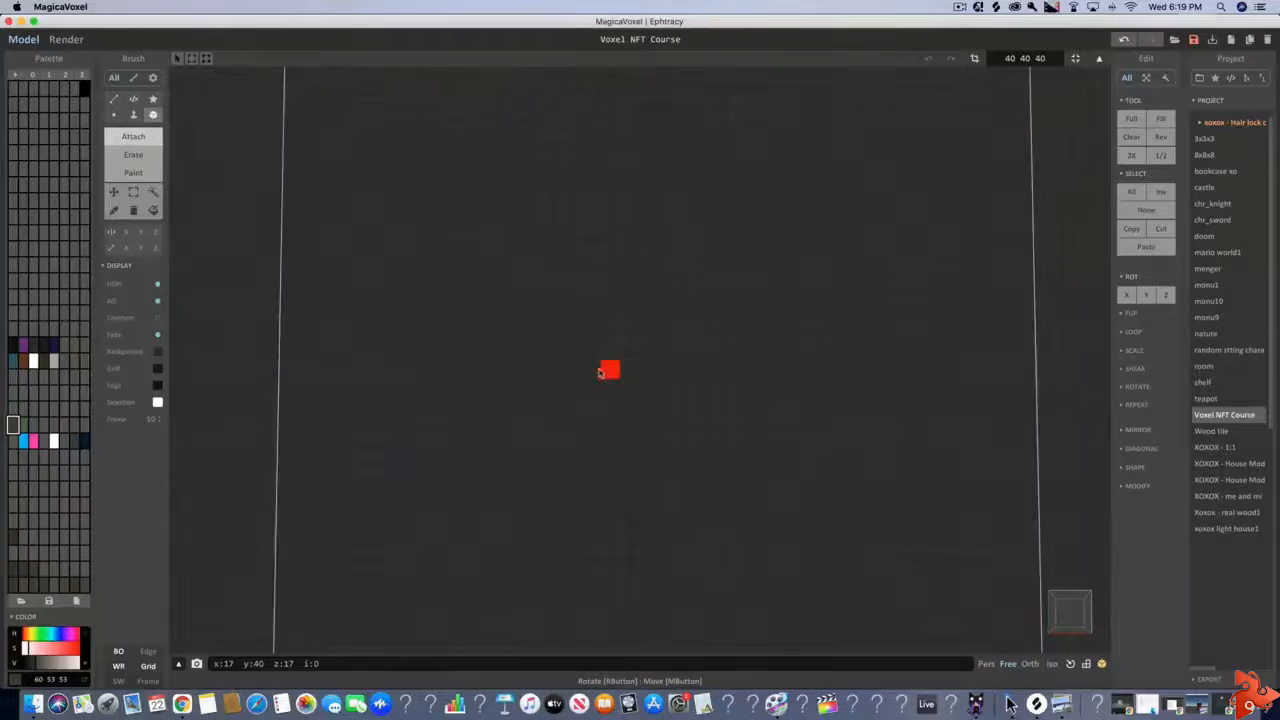
right_drag(589, 377, 595, 392)
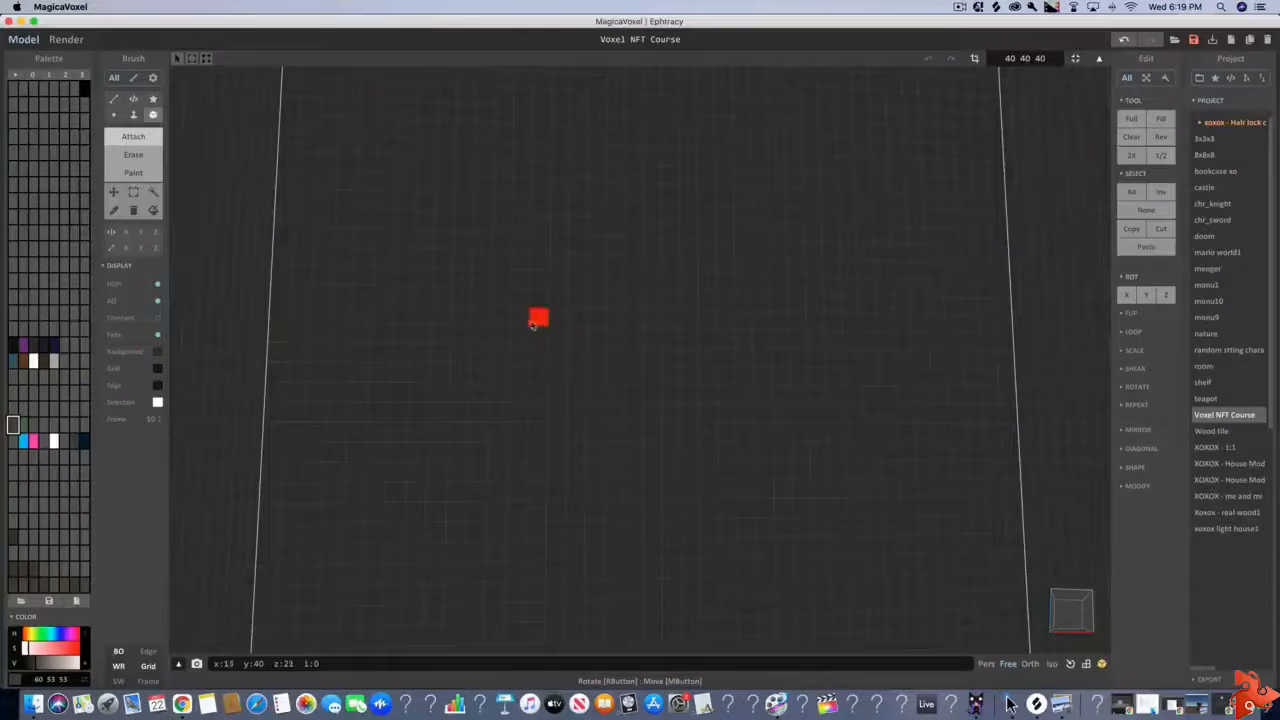
mouse_move(537, 337)
right_down()
mouse_move(545, 348)
mouse_move(526, 340)
mouse_move(537, 345)
right_up()
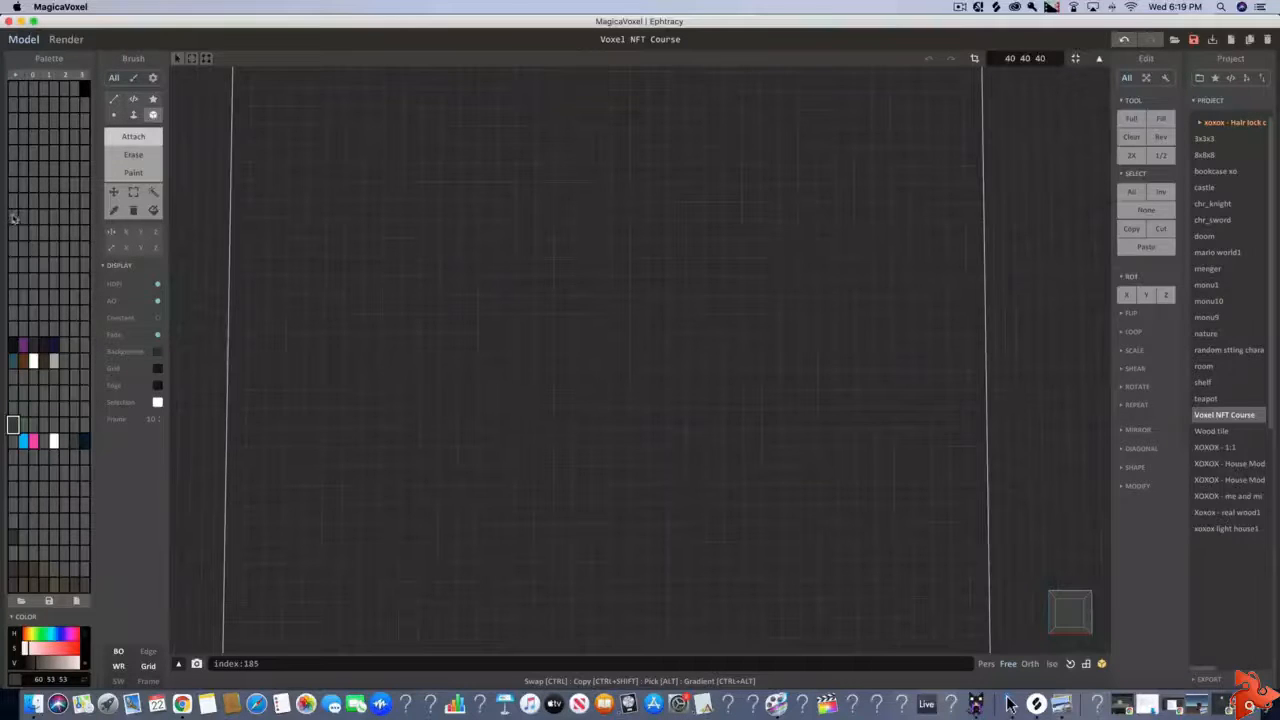
click(13, 217)
click(36, 634)
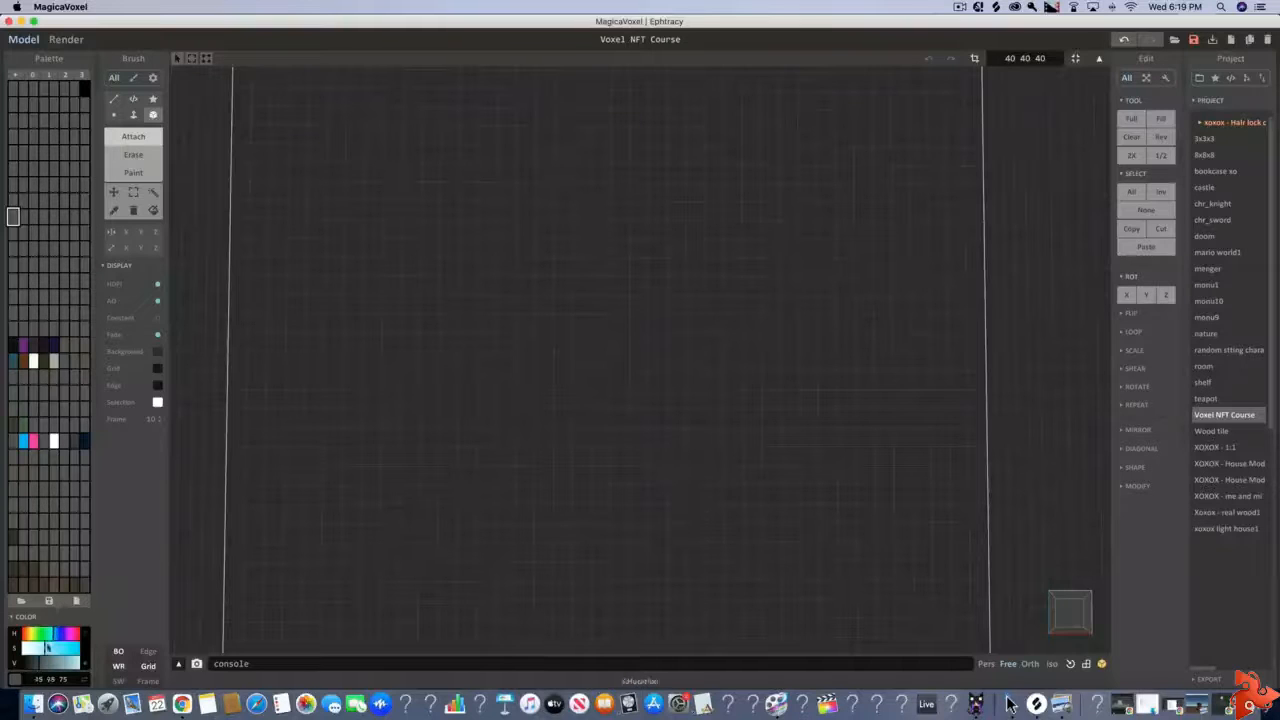
drag(46, 648, 66, 649)
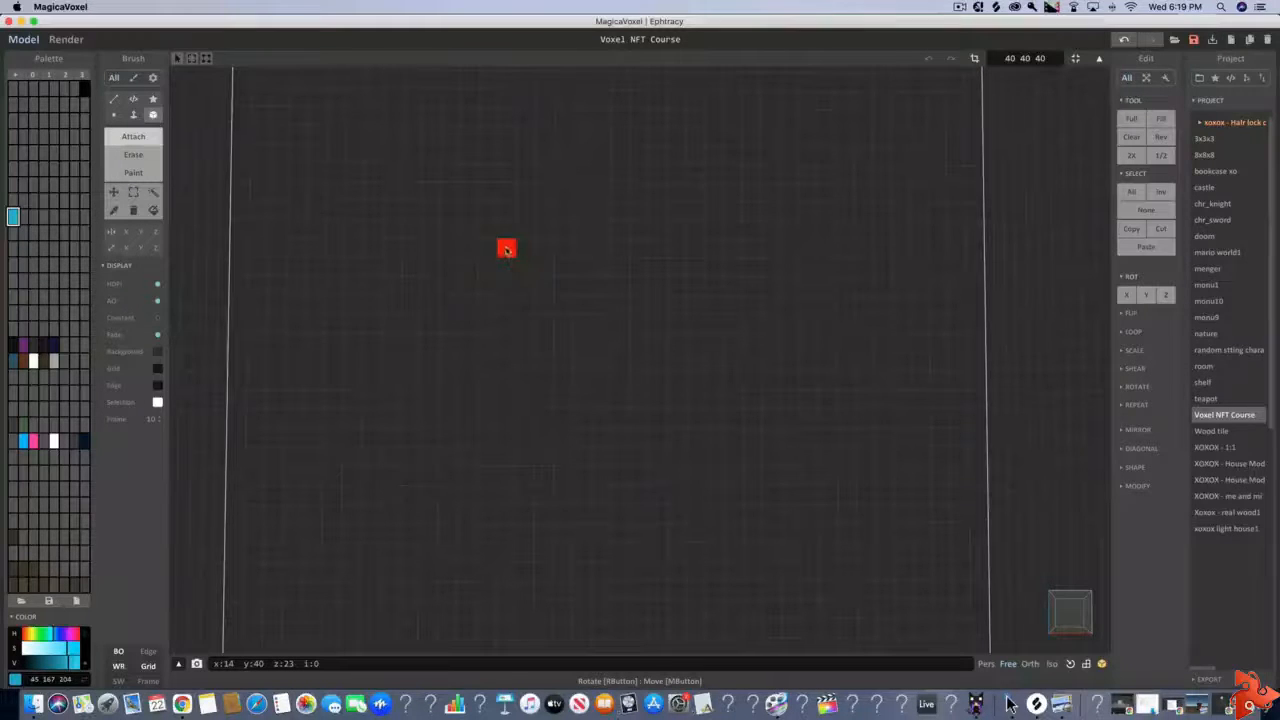
Attach a 2 × 2 square of blue voxels to the upper middle of the back wall as the first lens
drag(506, 249, 520, 229)
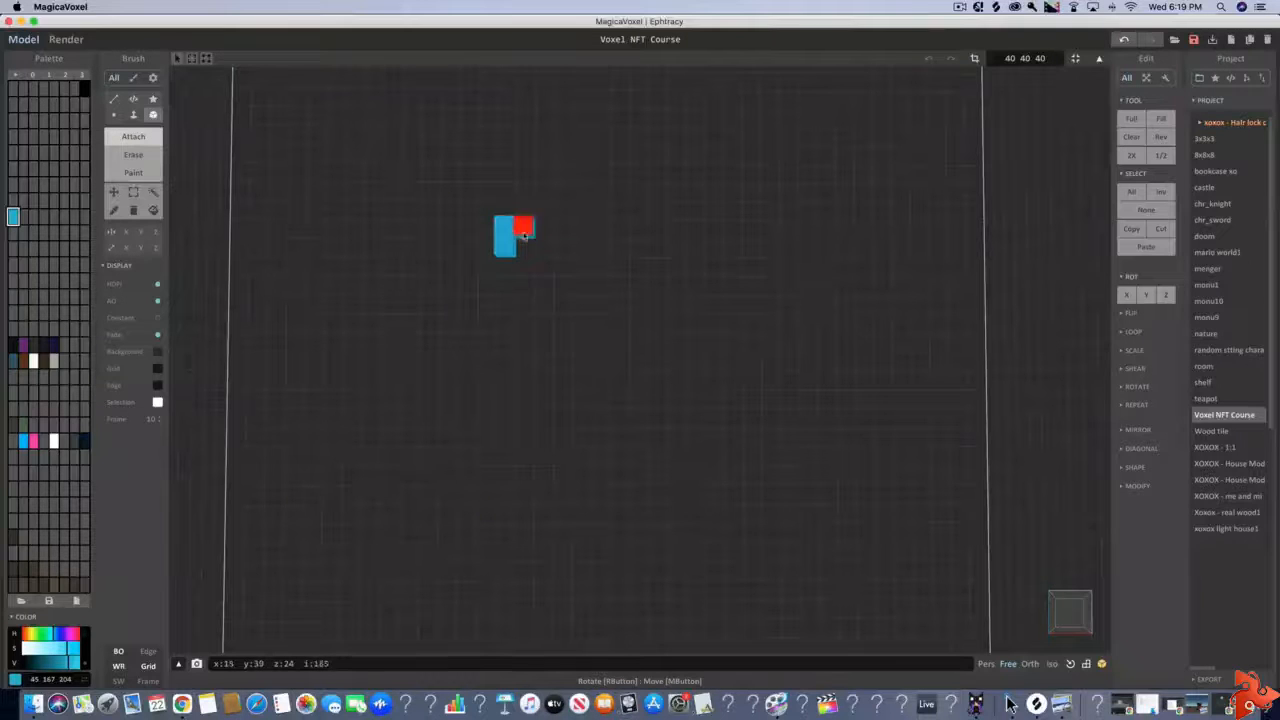
click(524, 248)
right_drag(487, 278, 515, 292)
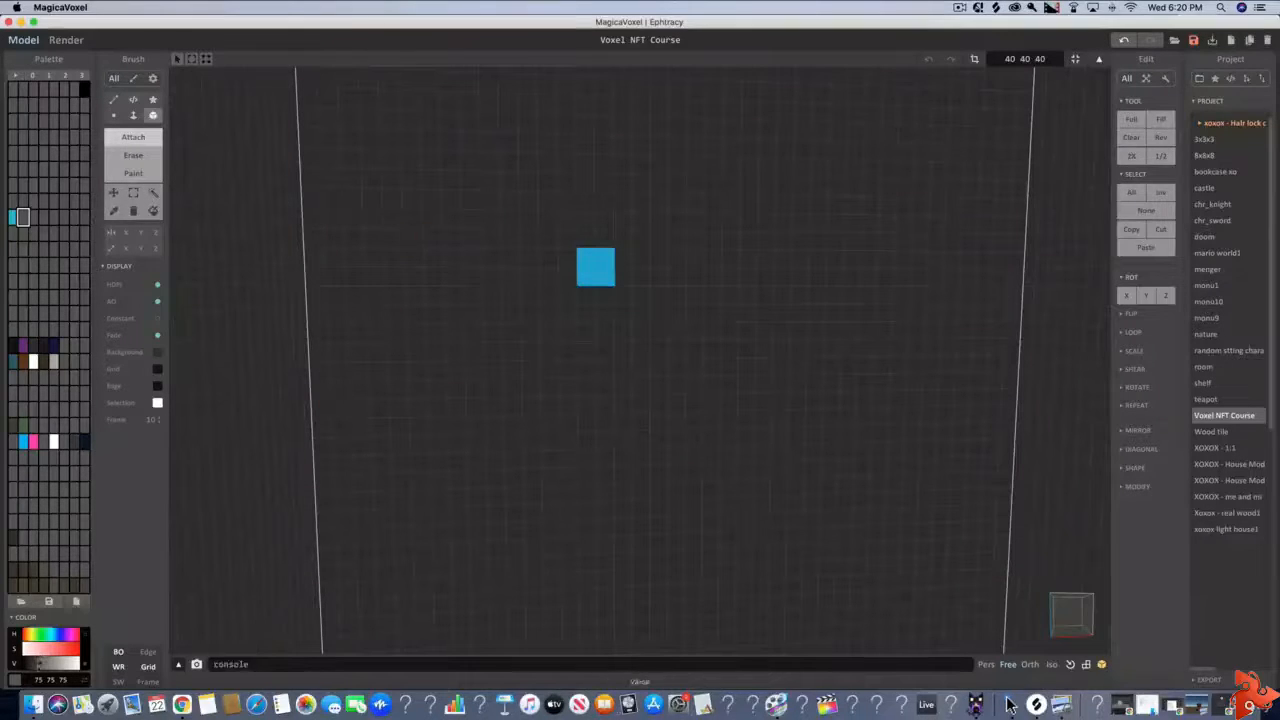
Set the palette slot beside the blue to near-black, RGB 24 24 24, and build a one-voxel frame around the blue lens
drag(34, 669, 31, 670)
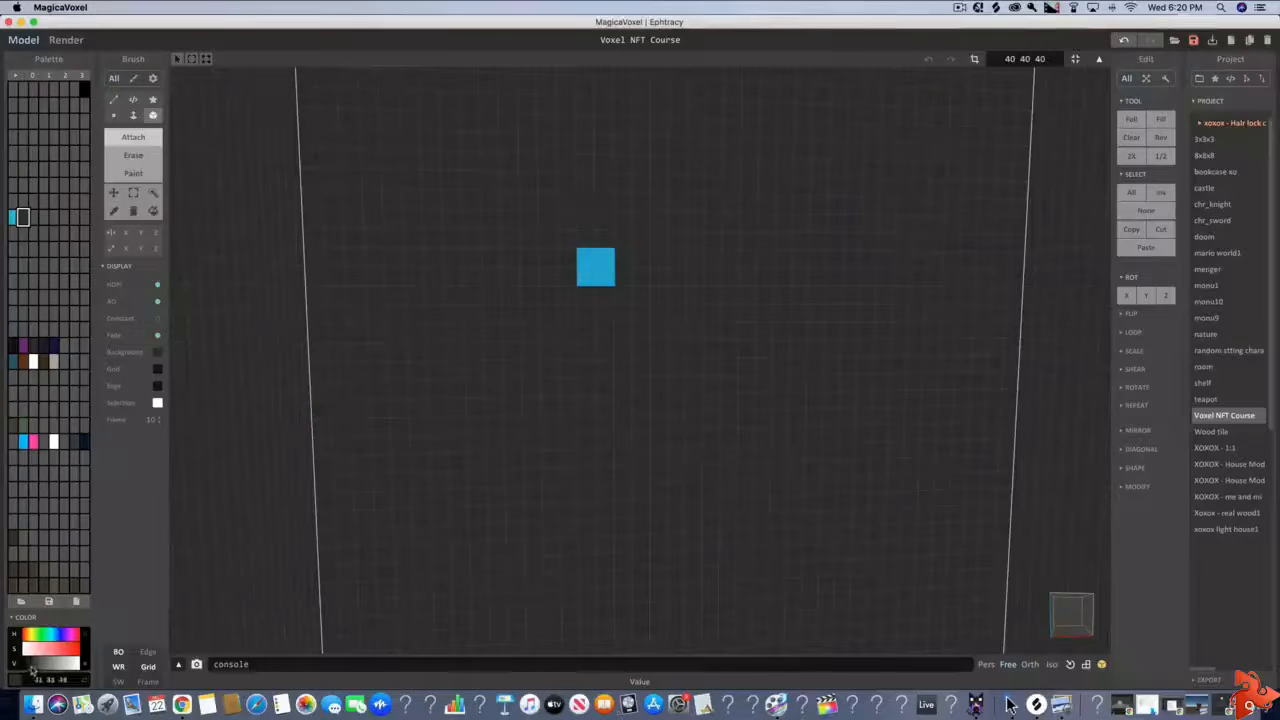
drag(28, 668, 26, 668)
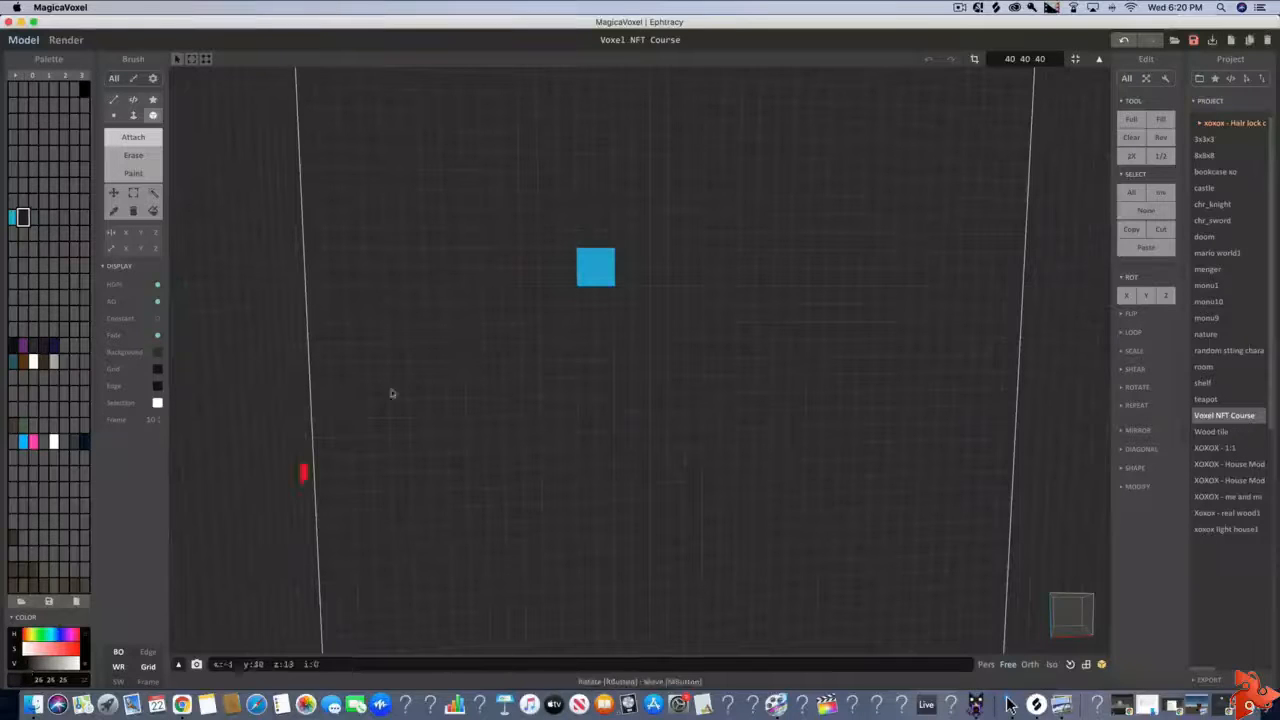
mouse_move(583, 298)
mouse_down()
mouse_move(565, 294)
mouse_move(566, 238)
mouse_move(620, 240)
mouse_move(622, 297)
mouse_up()
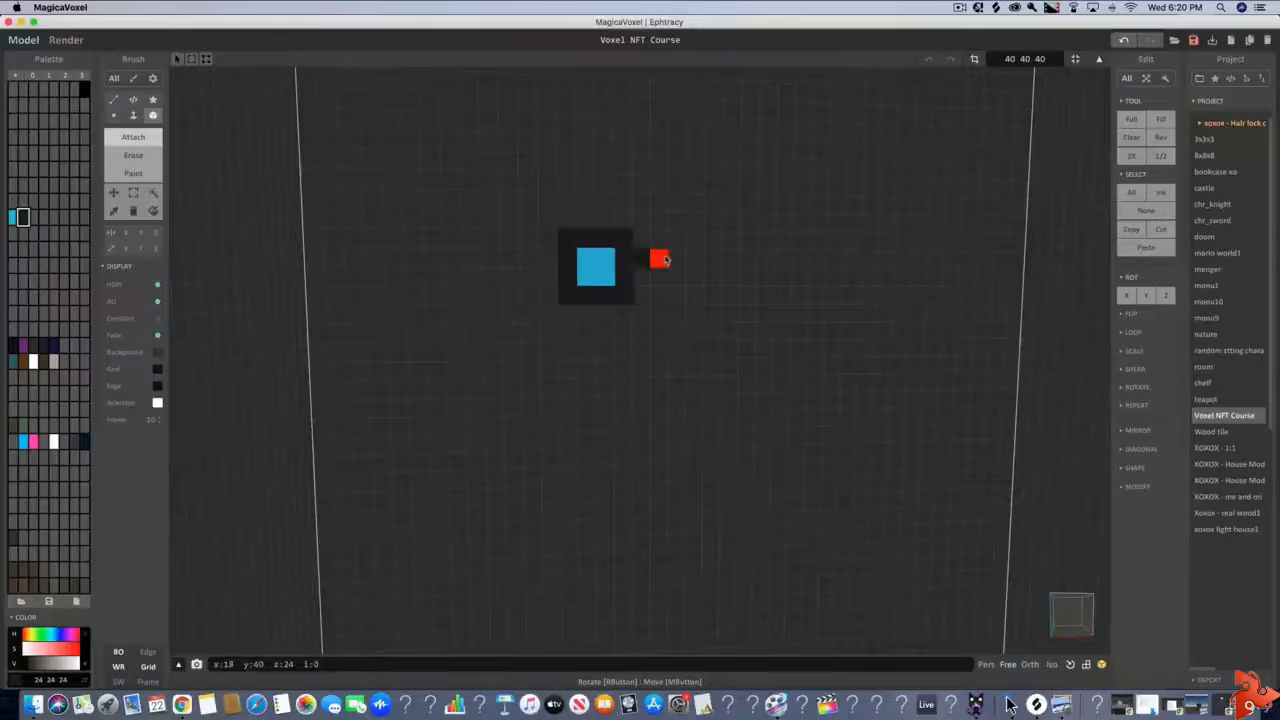
Extend a three-voxel black strip sideways from the frame, level with the lens's upper row, as the glasses' bridge
click(665, 260)
scroll(677, 293, up, 3)
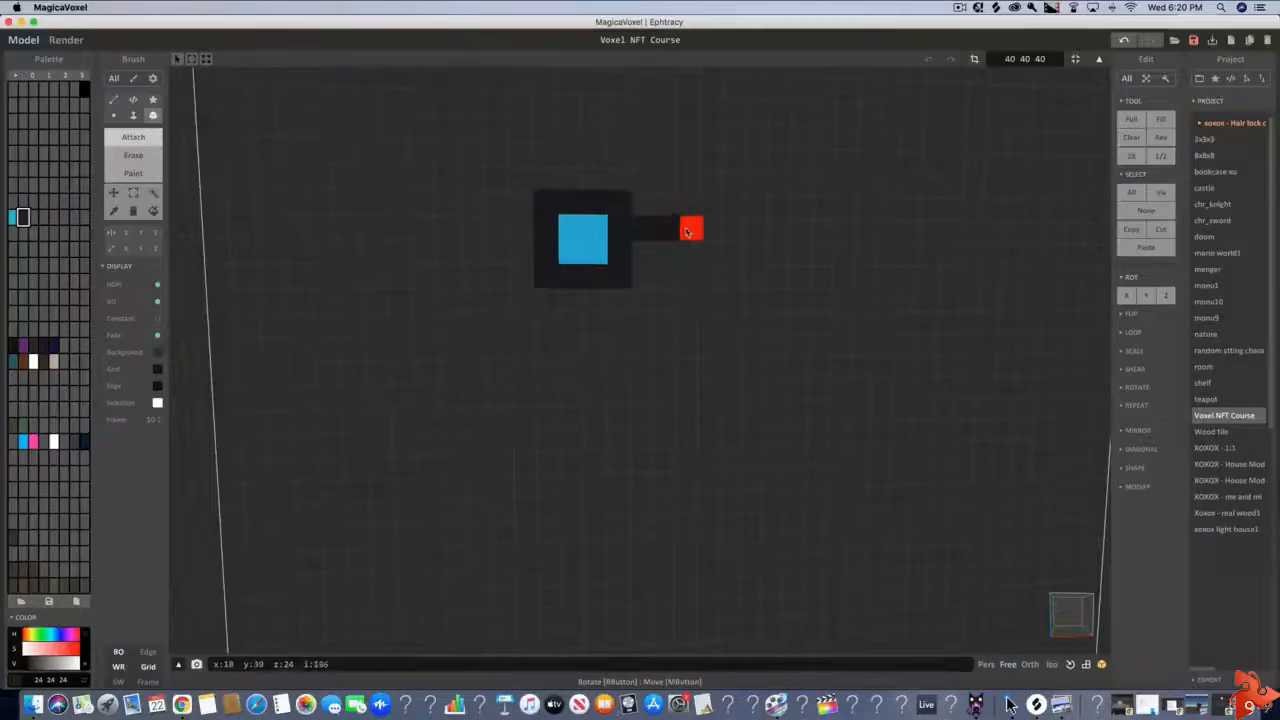
click(690, 230)
Attach a second 2 × 2 lens in the blue palette colour at the end of the black bridge
click(13, 217)
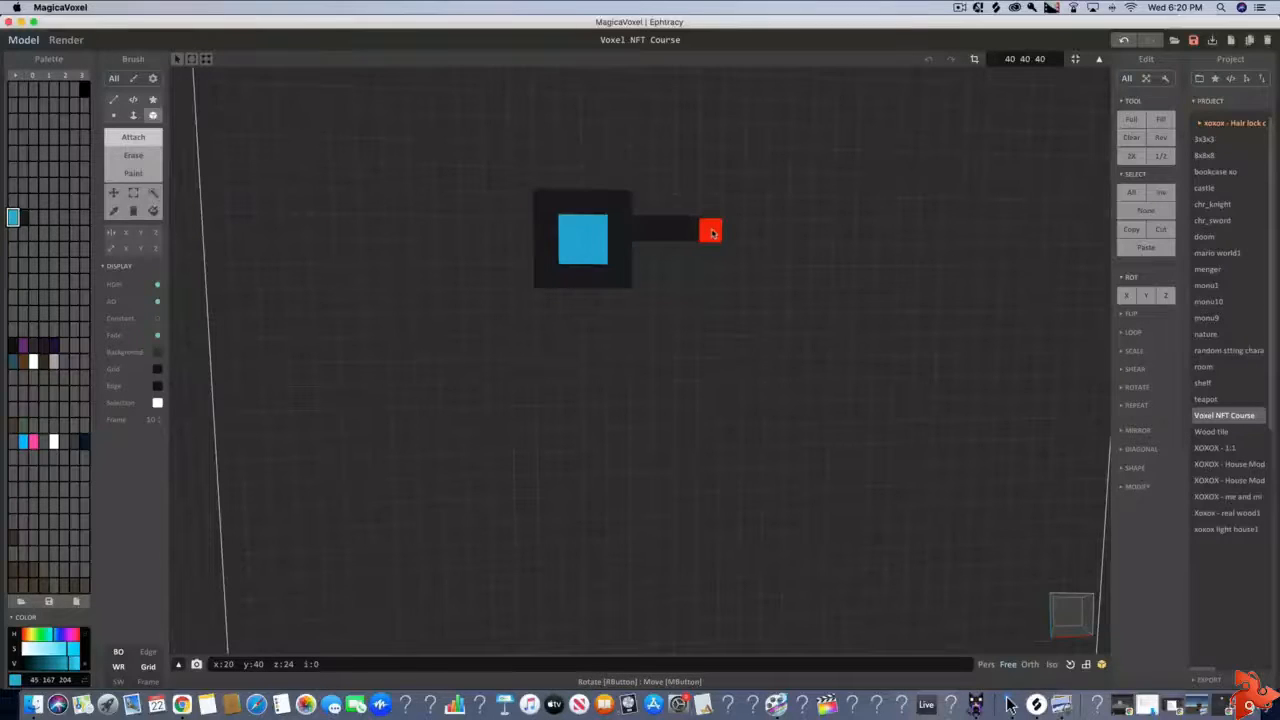
click(711, 232)
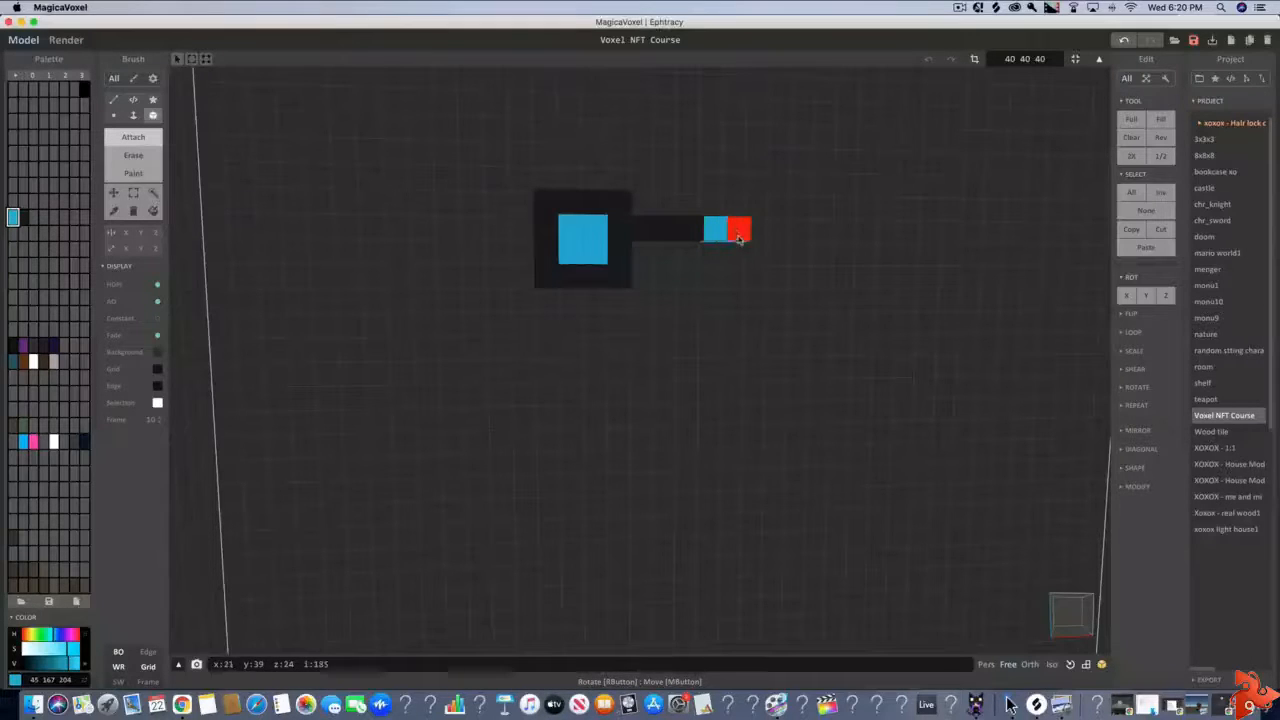
click(733, 232)
click(734, 252)
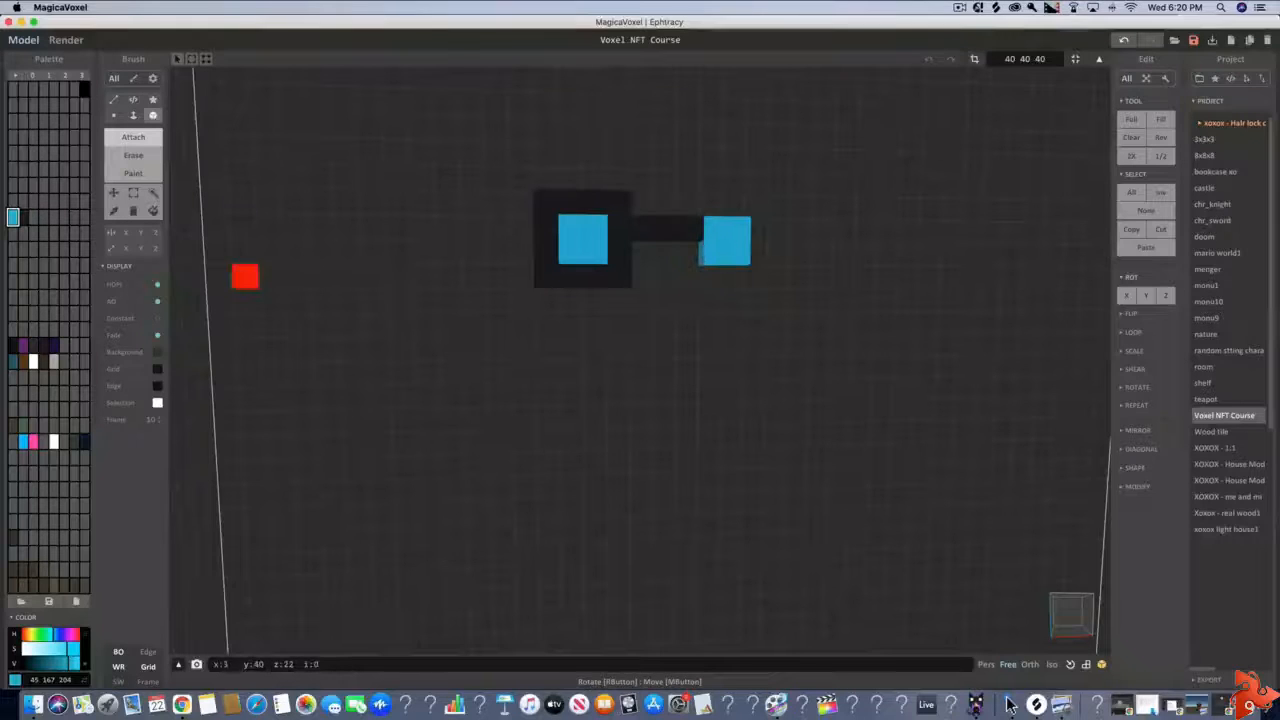
Surround the second blue lens with a one-voxel frame in the near-black colour, matching the first frame
click(22, 217)
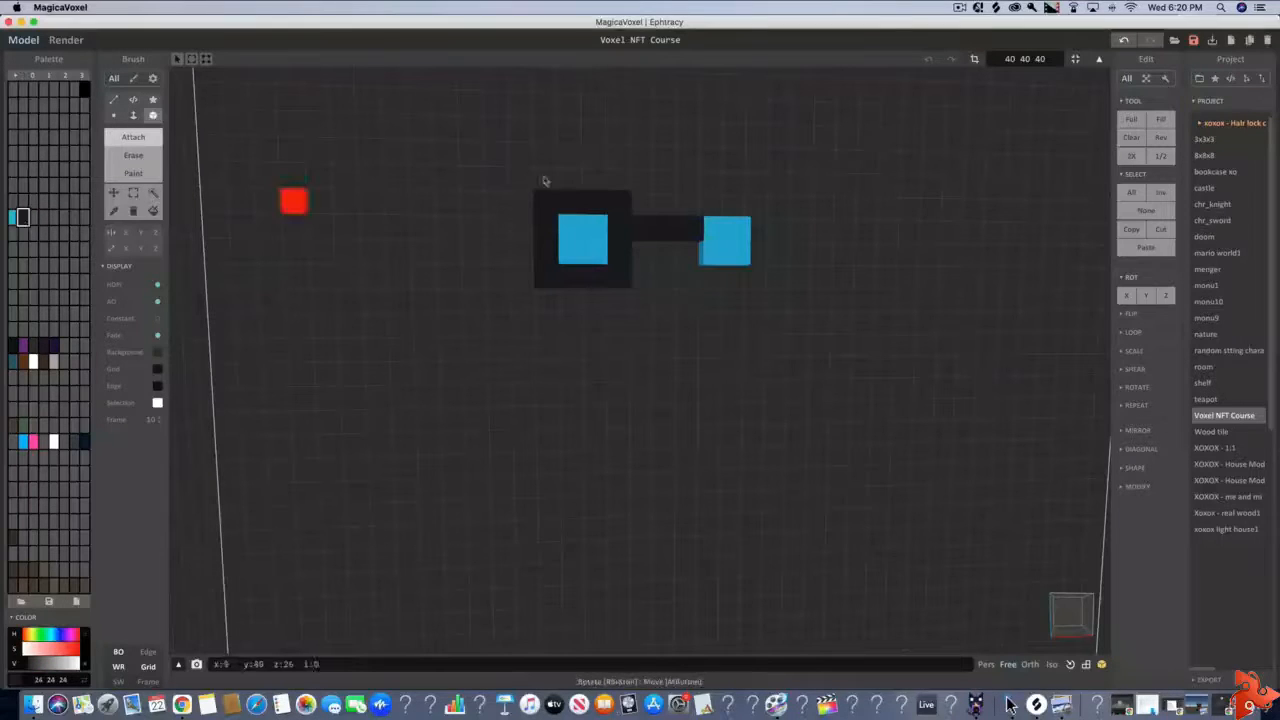
click(712, 208)
click(758, 208)
click(740, 208)
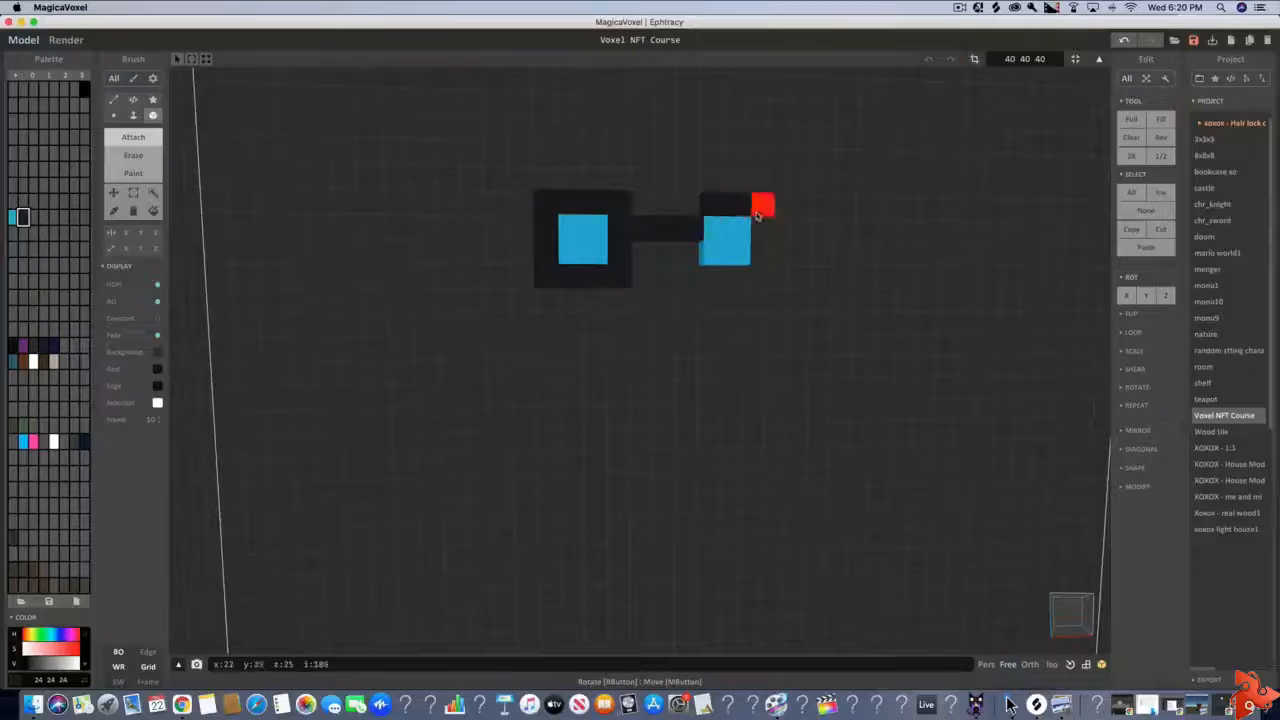
click(760, 230)
click(760, 253)
click(760, 278)
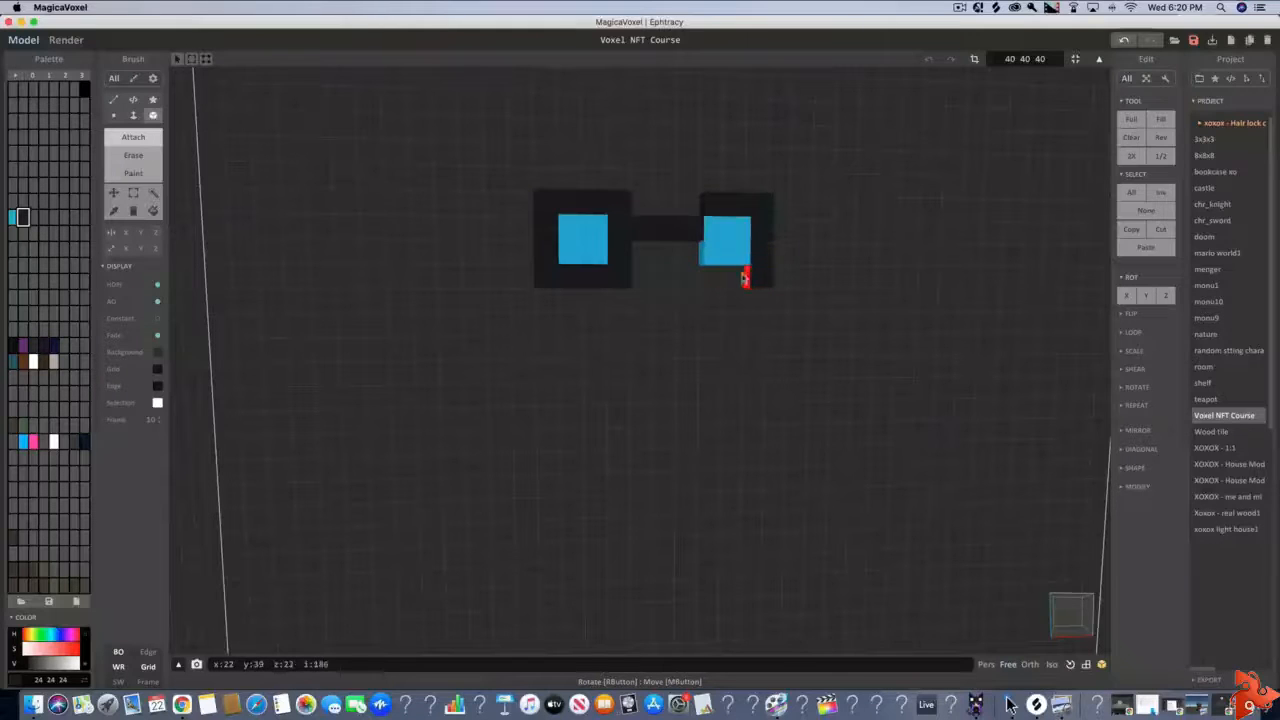
click(738, 278)
click(714, 278)
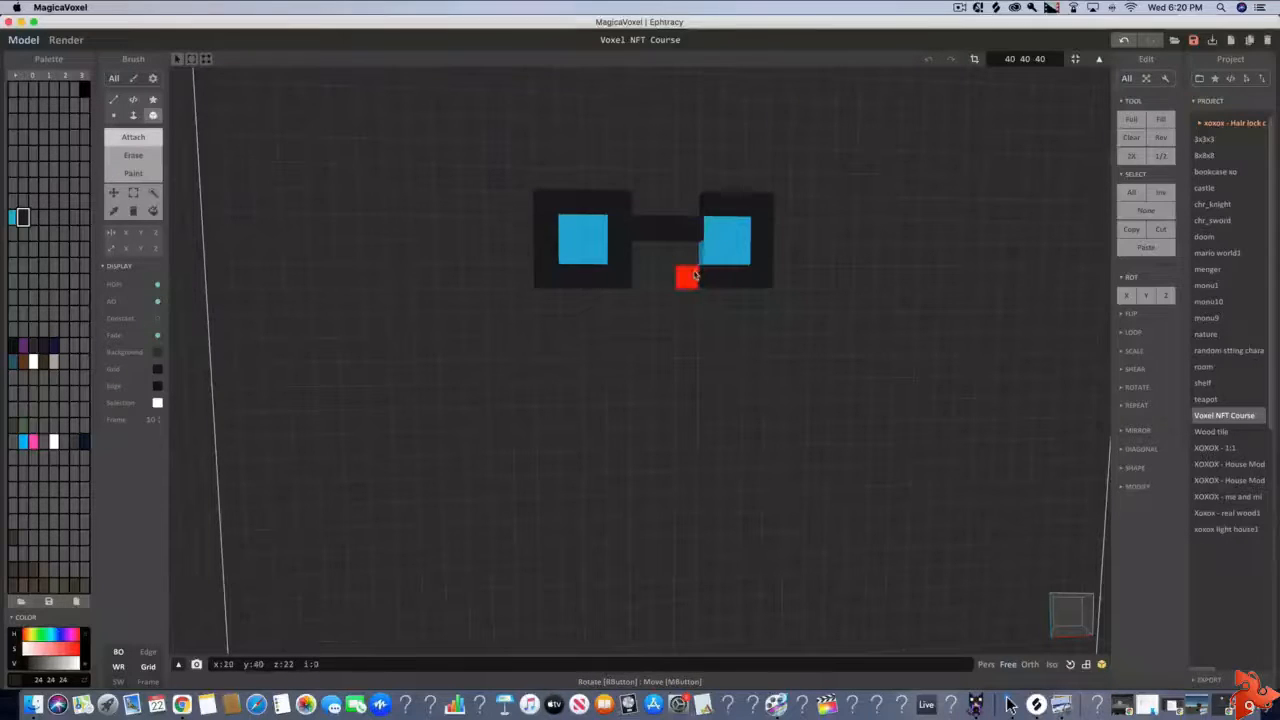
click(688, 277)
click(688, 251)
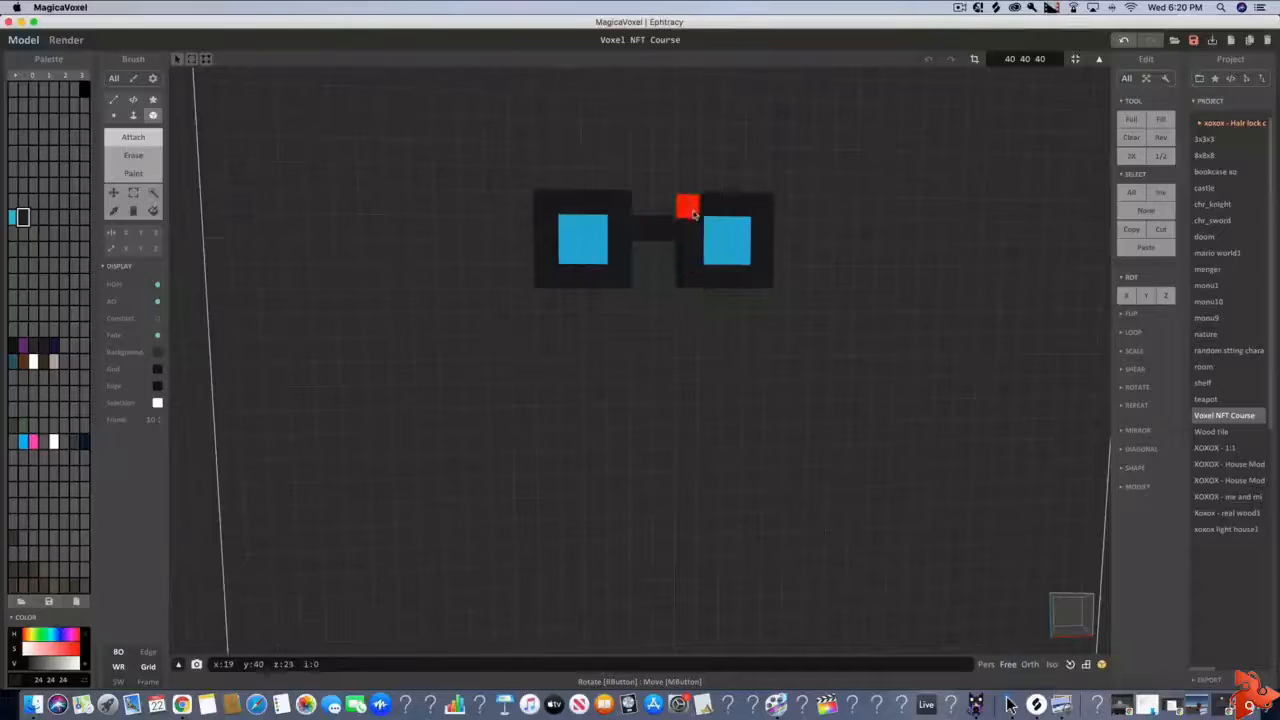
click(688, 203)
Examine the glasses on the back wall from the front and from the side
scroll(834, 257, down, 3)
mouse_move(836, 257)
right_down()
mouse_move(797, 259)
mouse_move(830, 270)
mouse_move(814, 259)
right_up()
scroll(799, 259, up, 3)
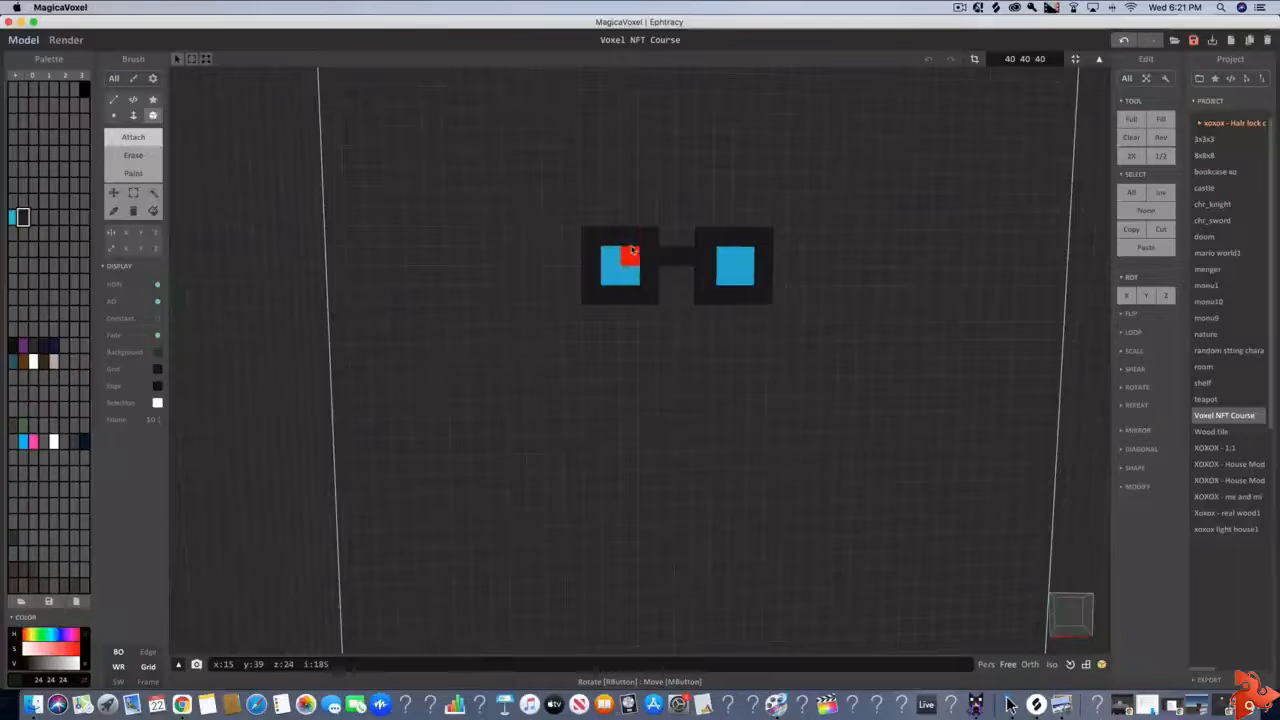
scroll(632, 250, down, 5)
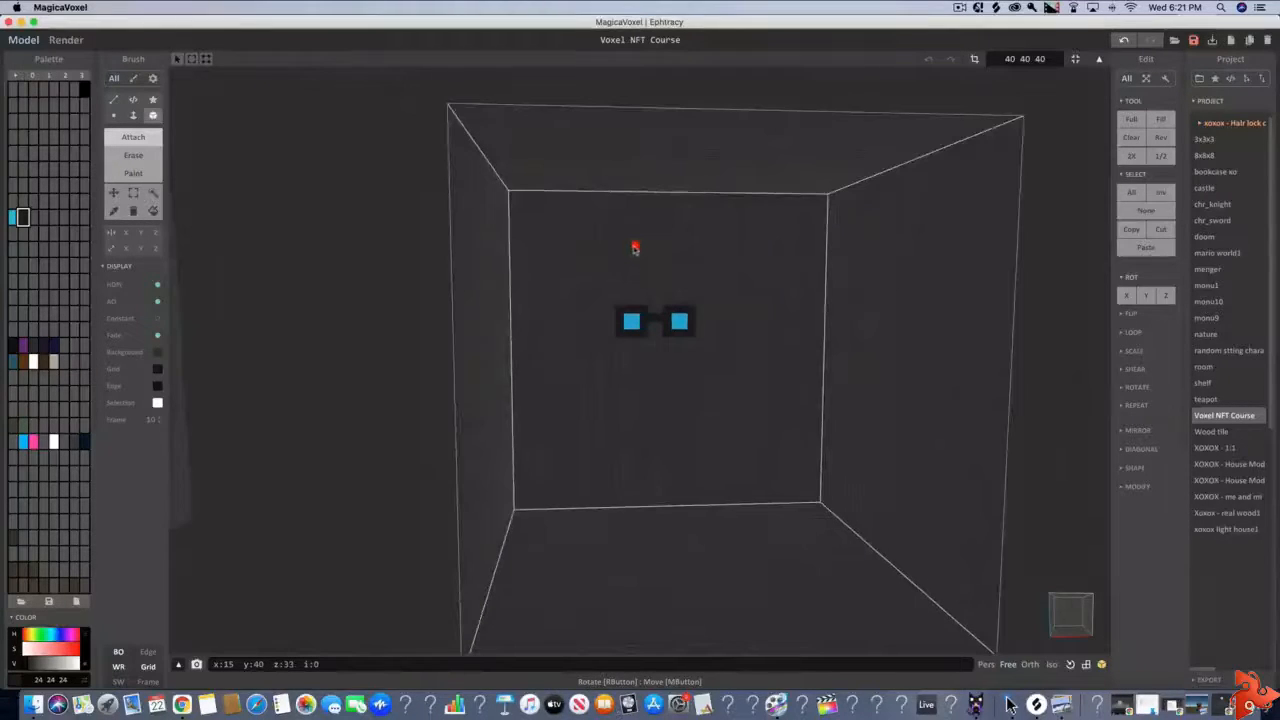
right_drag(634, 248, 586, 294)
scroll(586, 294, up, 4)
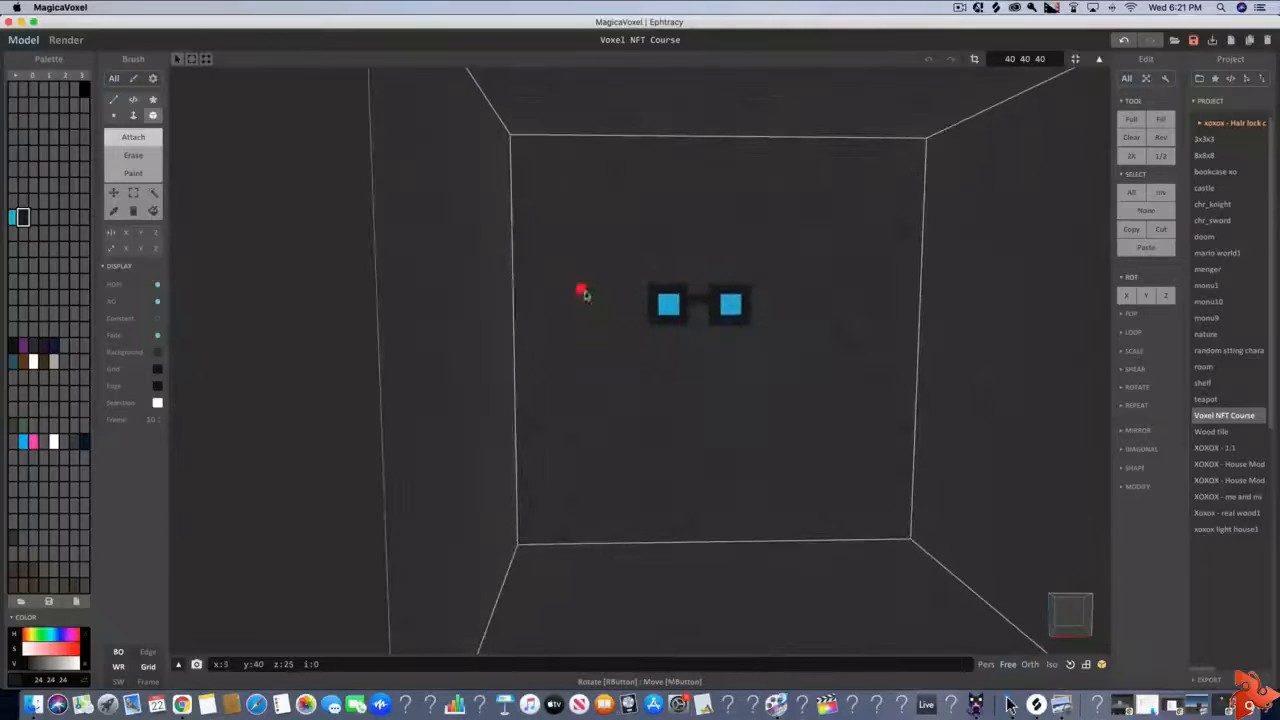
scroll(600, 291, up, 5)
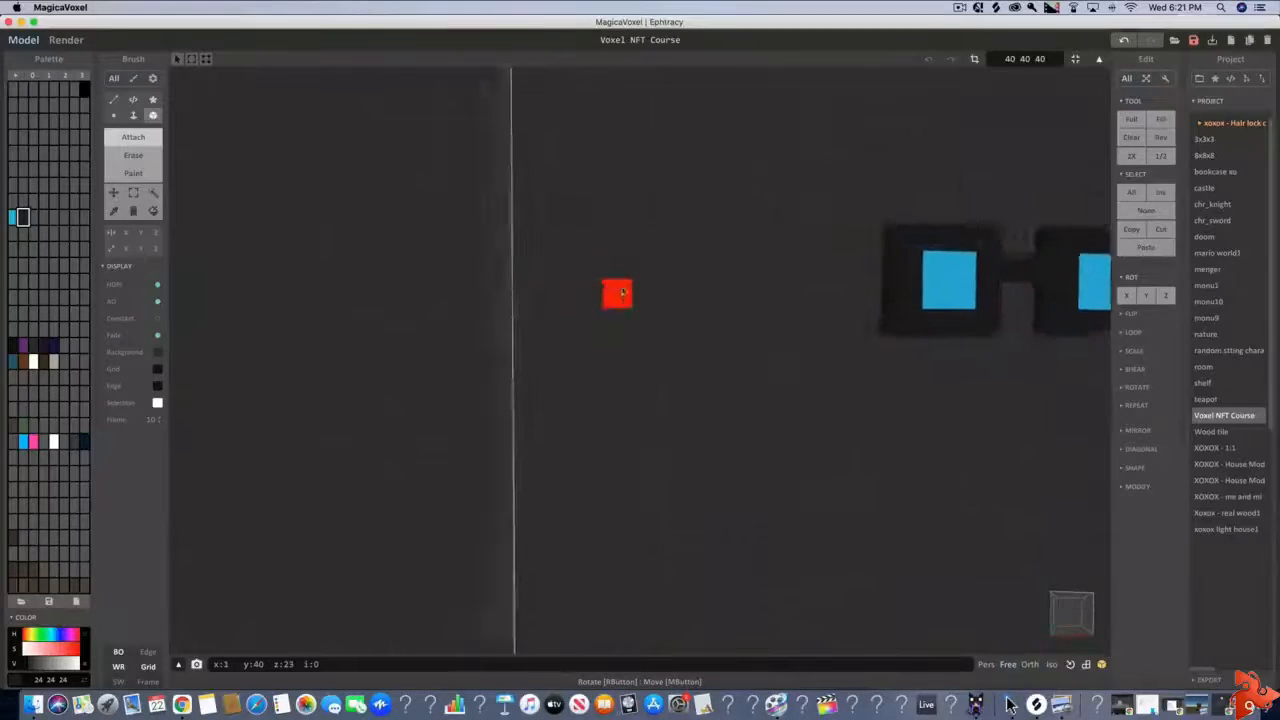
scroll(628, 292, up, 4)
right_drag(631, 291, 700, 255)
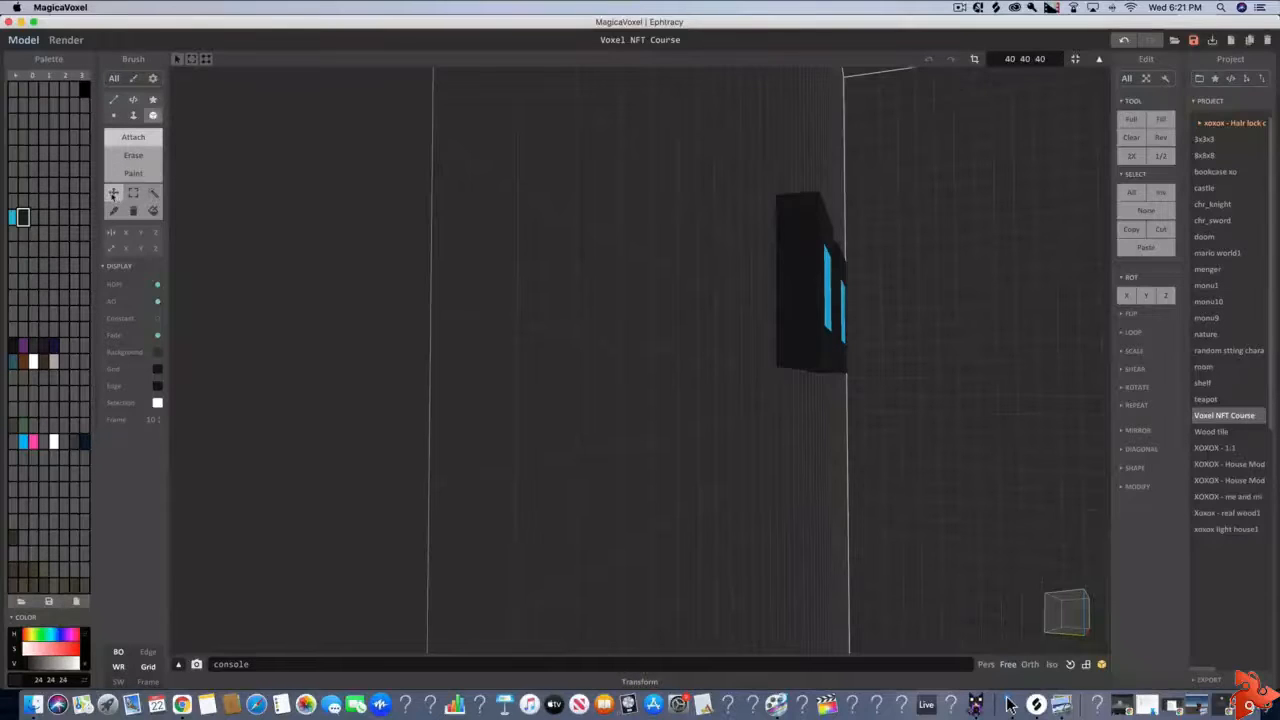
Use the Transform tool to move the glasses off the back wall to about the middle of the volume's depth
click(113, 194)
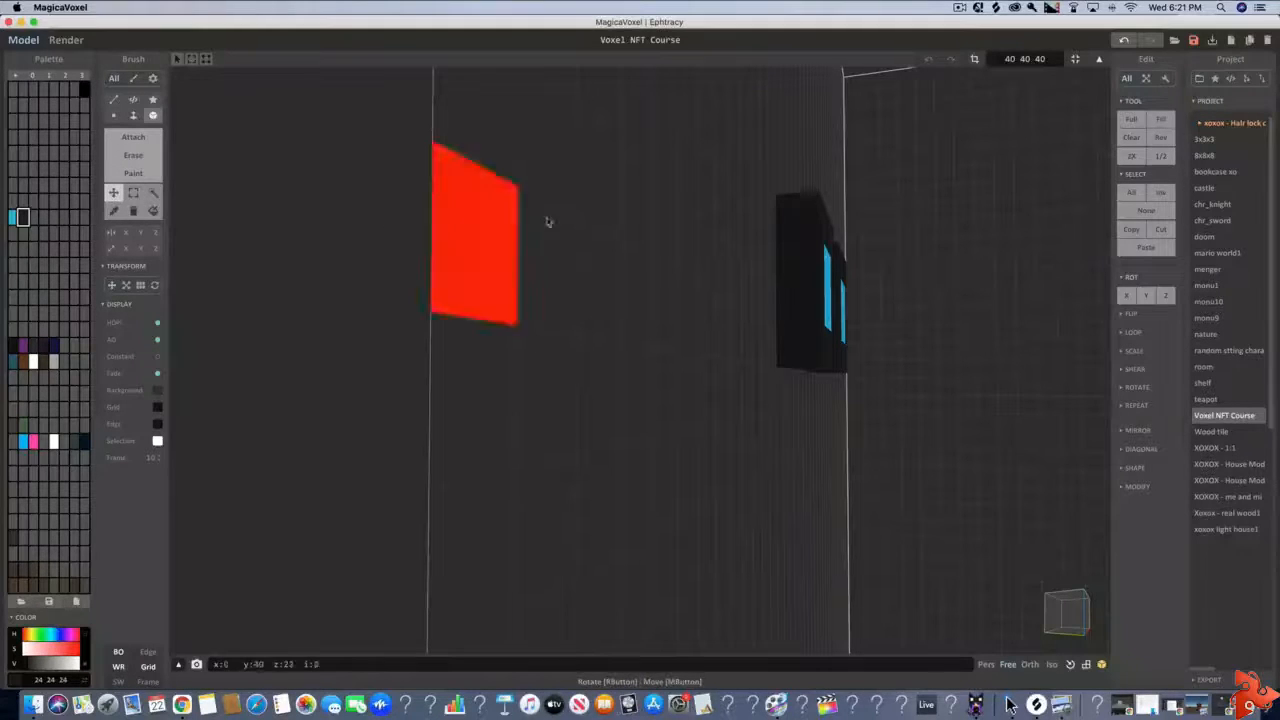
drag(847, 258, 1051, 270)
right_drag(1051, 270, 822, 280)
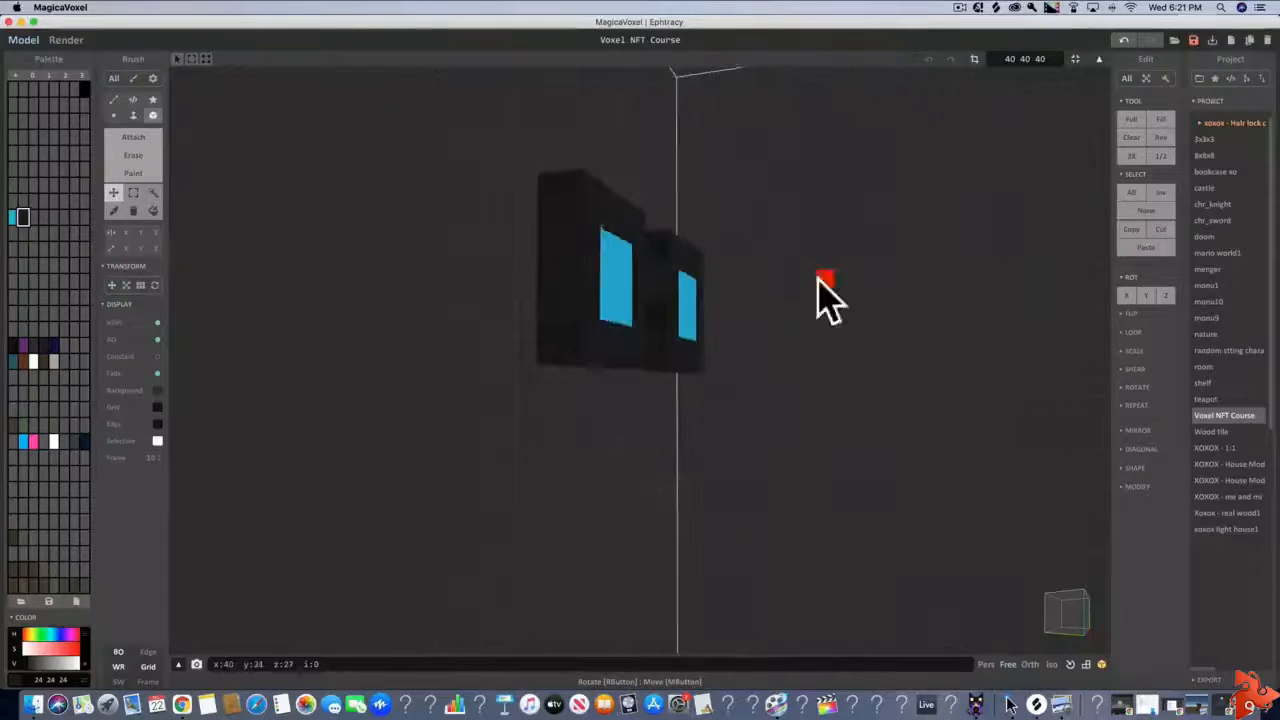
drag(567, 252, 1050, 265)
right_drag(1050, 265, 568, 236)
drag(615, 236, 1046, 263)
right_drag(1046, 263, 757, 290)
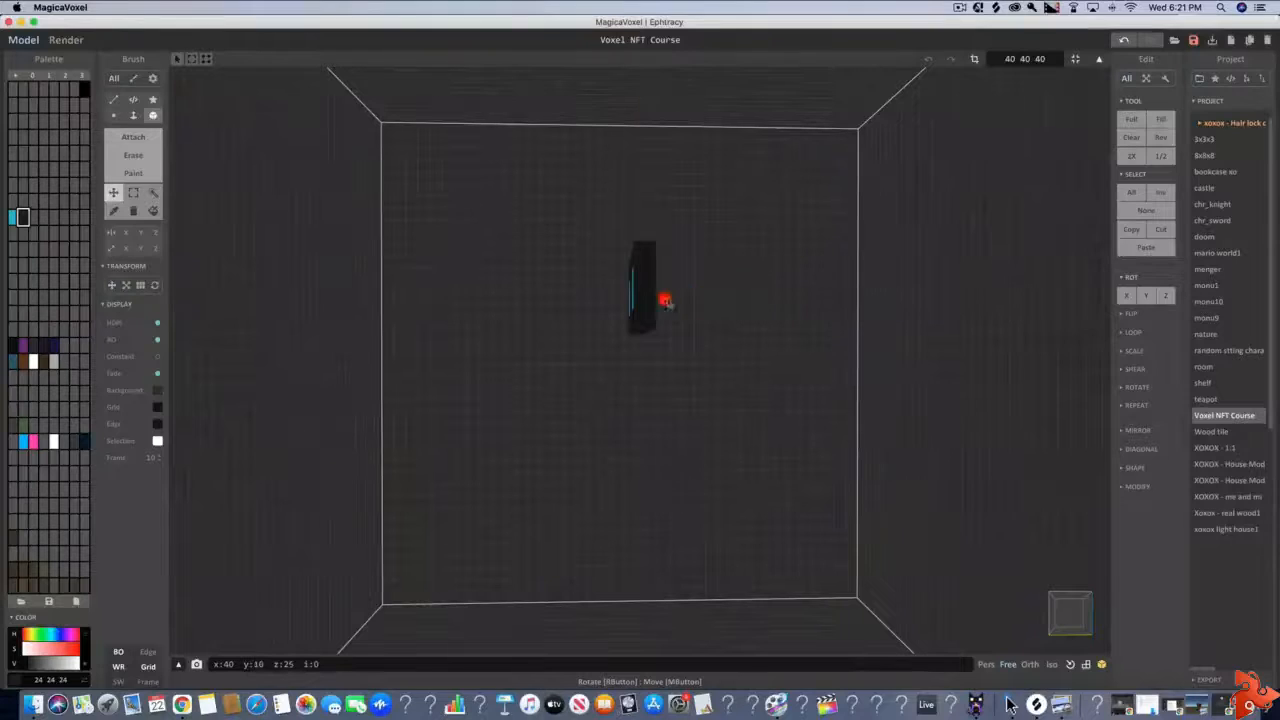
right_drag(594, 286, 733, 288)
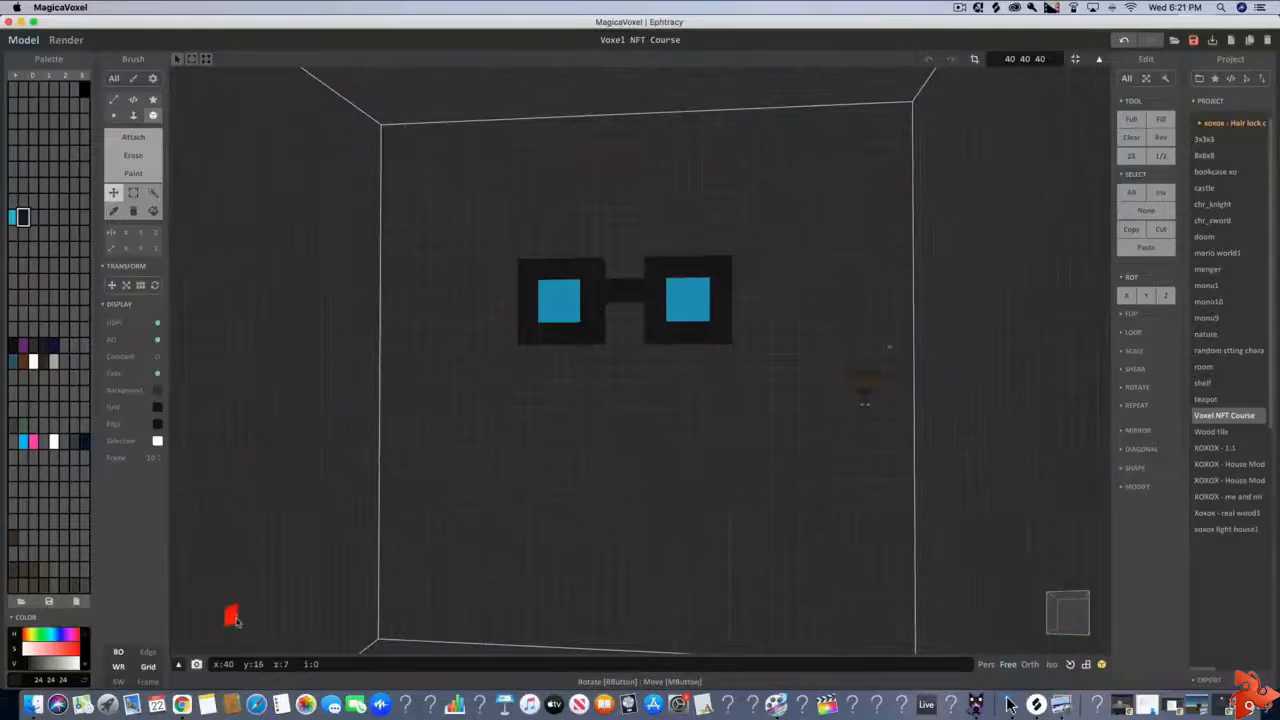
Switch to Chrome, search Google for "hsv skin color" and show the image results
click(182, 705)
text(color)
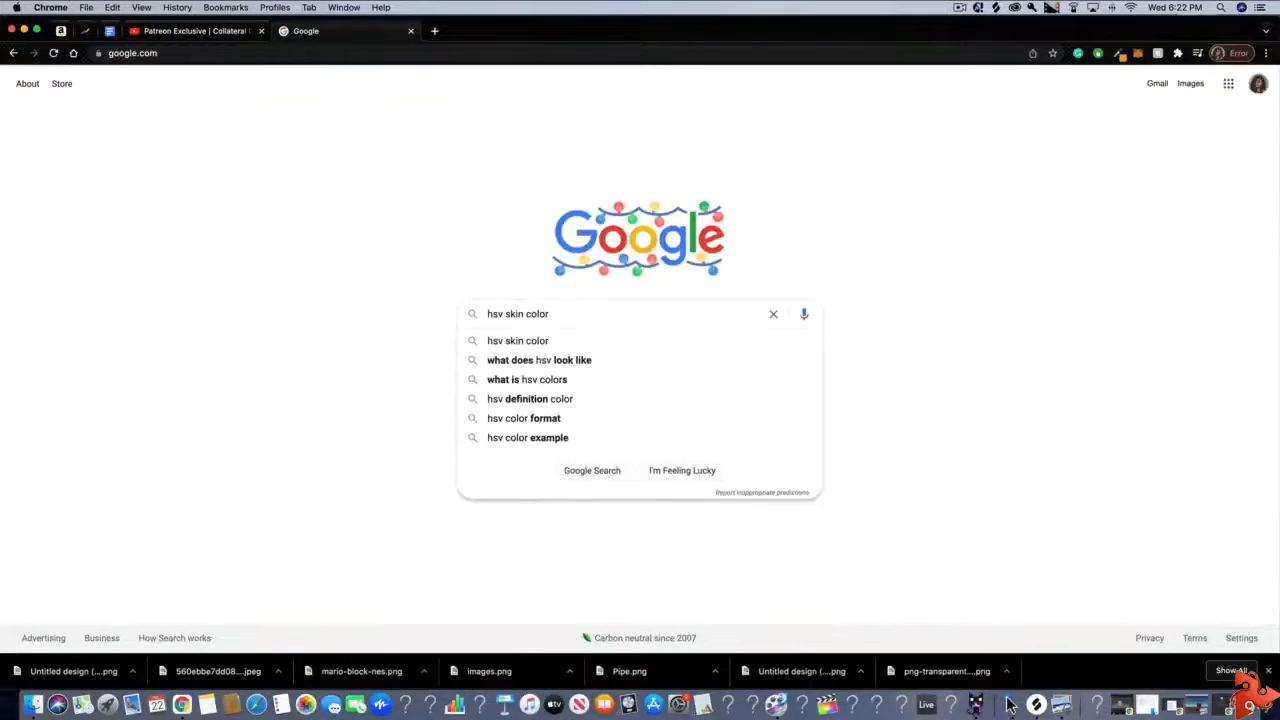
key(Return)
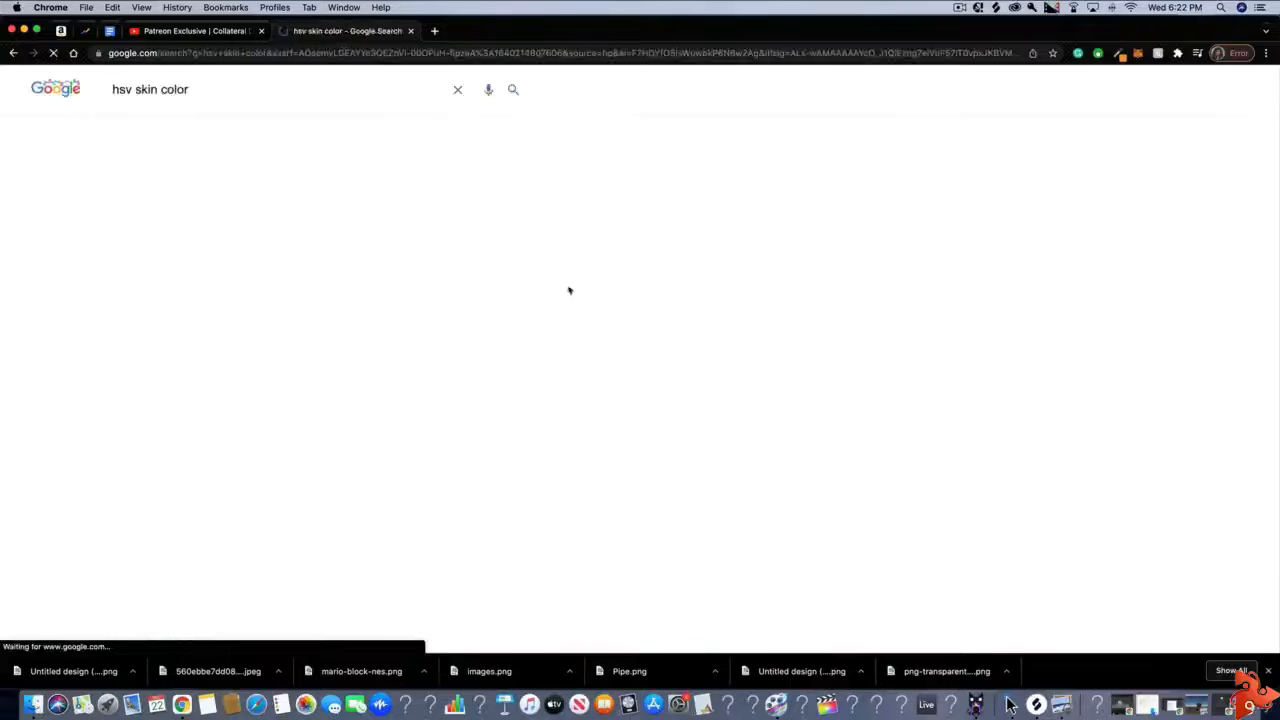
click(1008, 704)
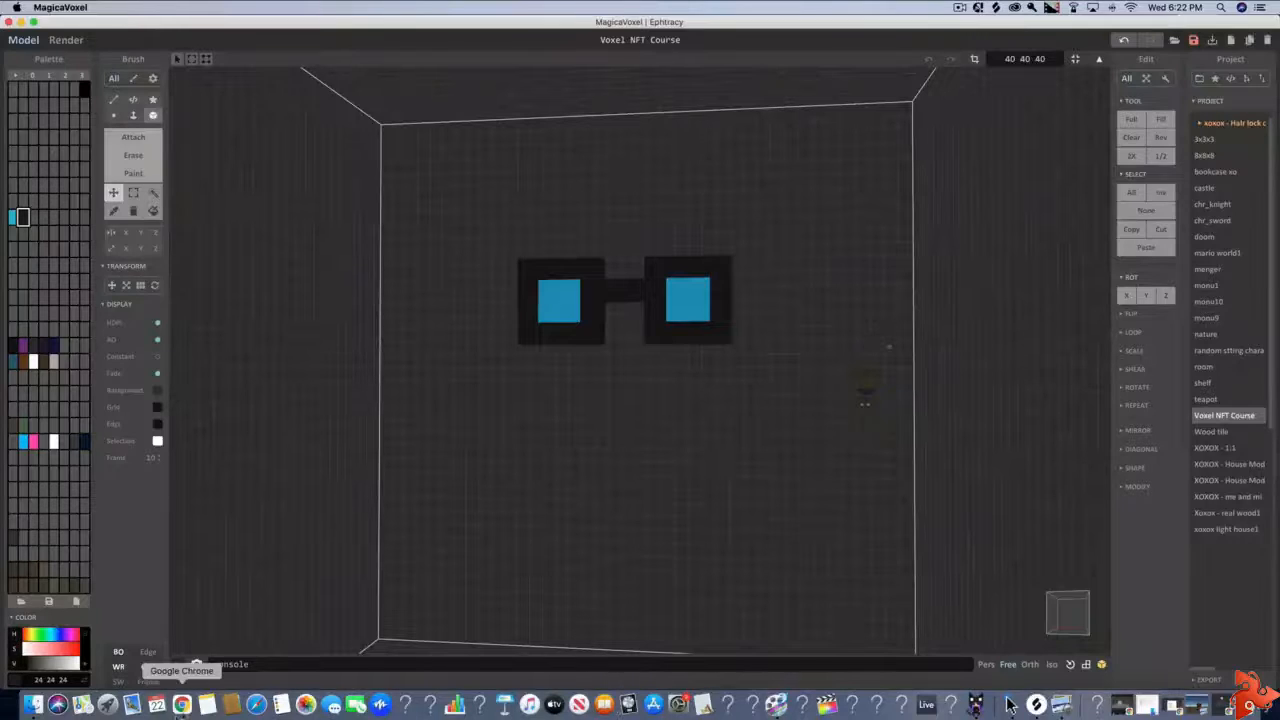
click(182, 705)
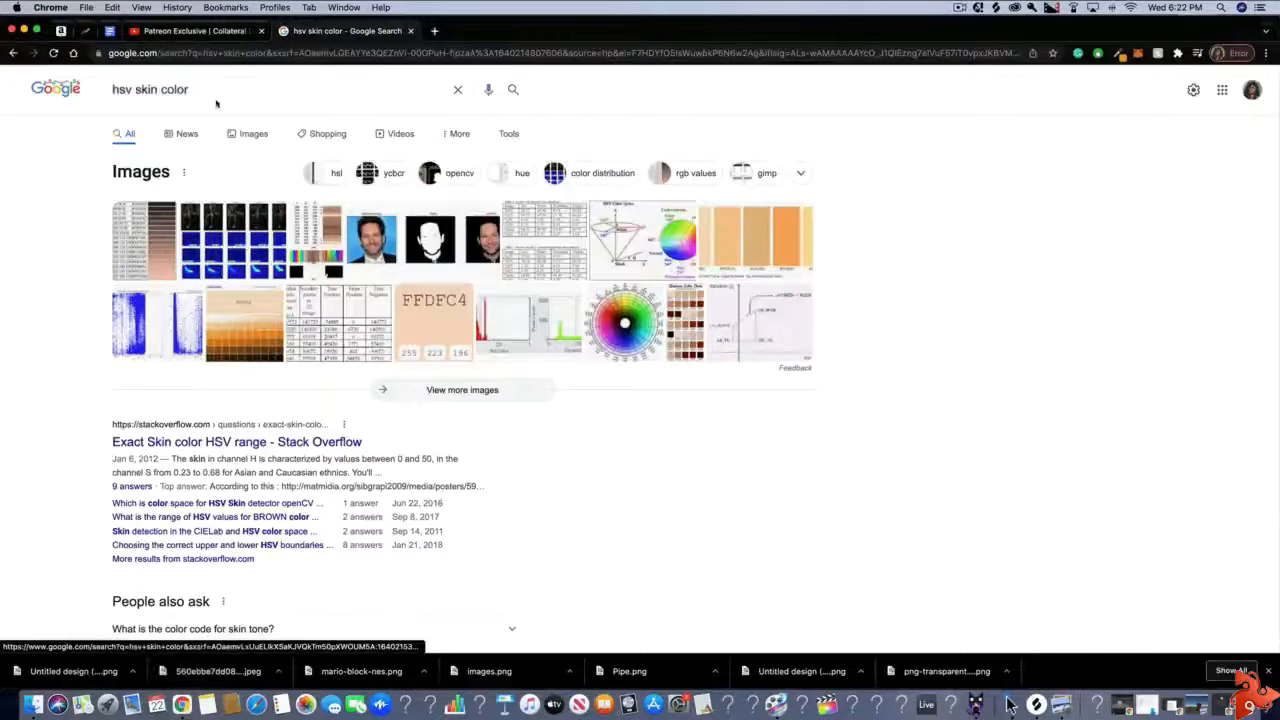
click(247, 134)
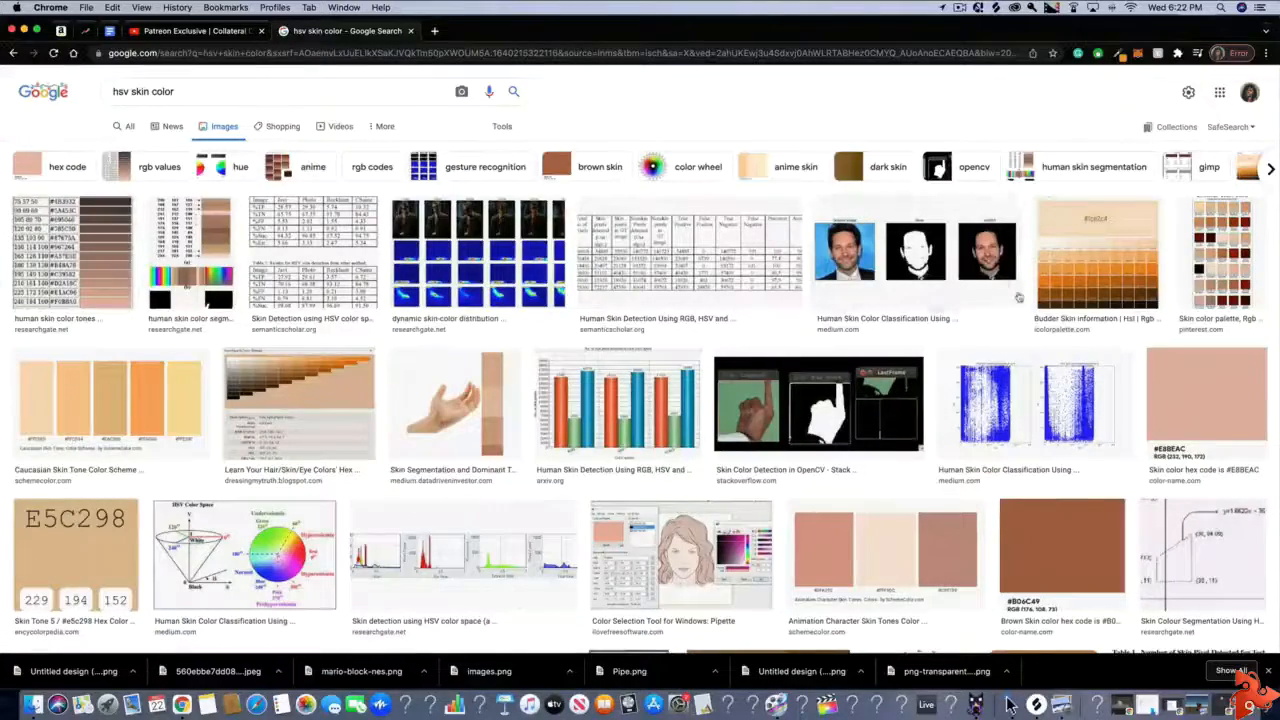
Look through the skin color images and open the Real Skin Tones Color Scheme from SchemeColor.com
scroll(1172, 352, down, 5)
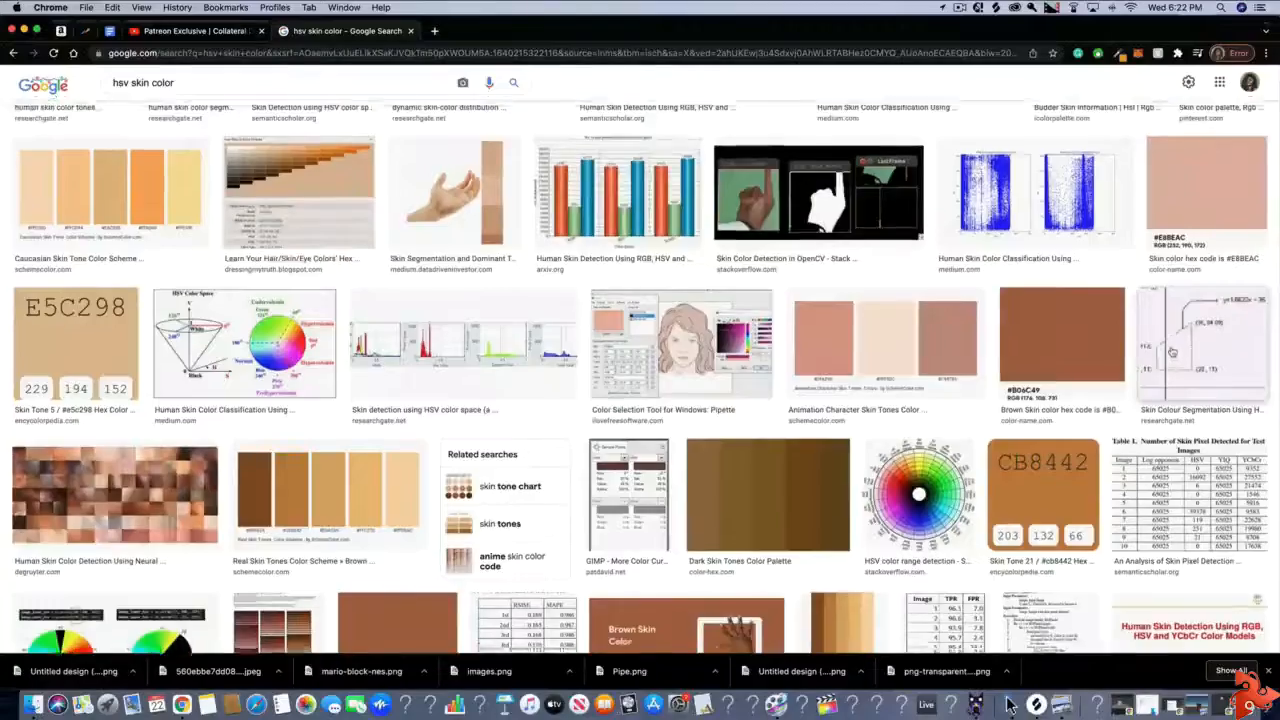
scroll(1172, 351, up, 5)
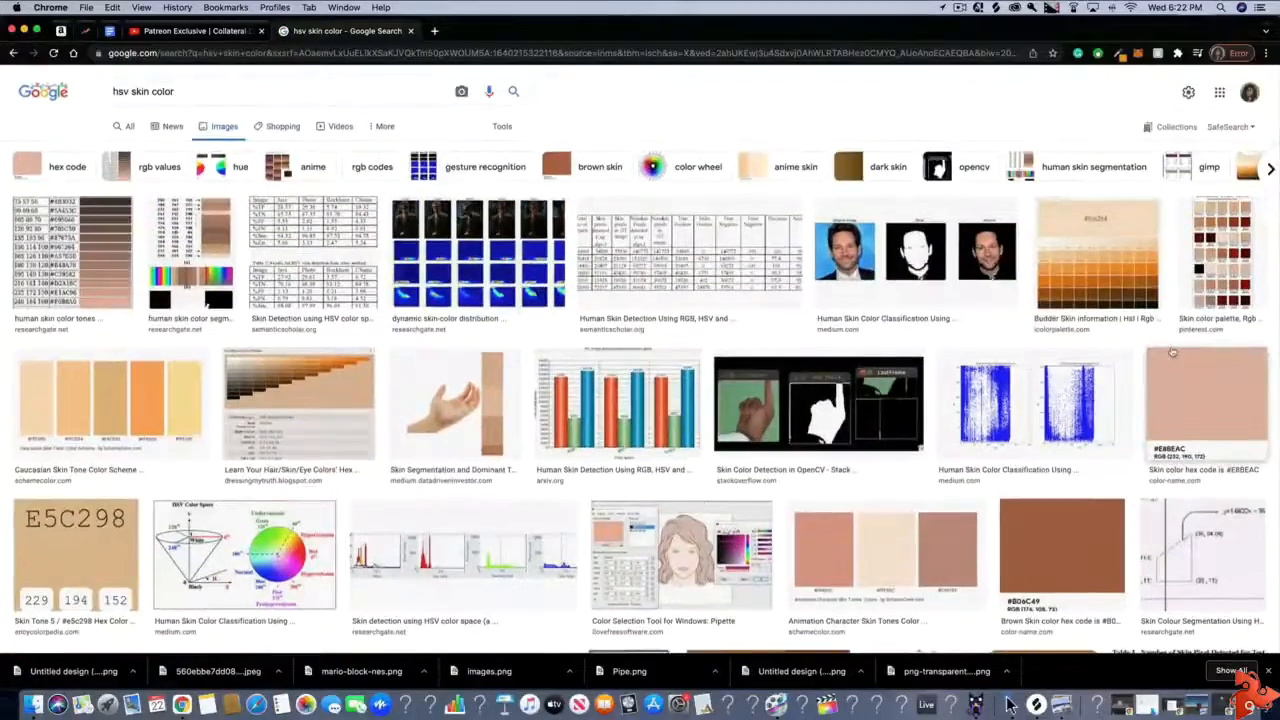
scroll(950, 355, down, 3)
scroll(950, 355, down, 3)
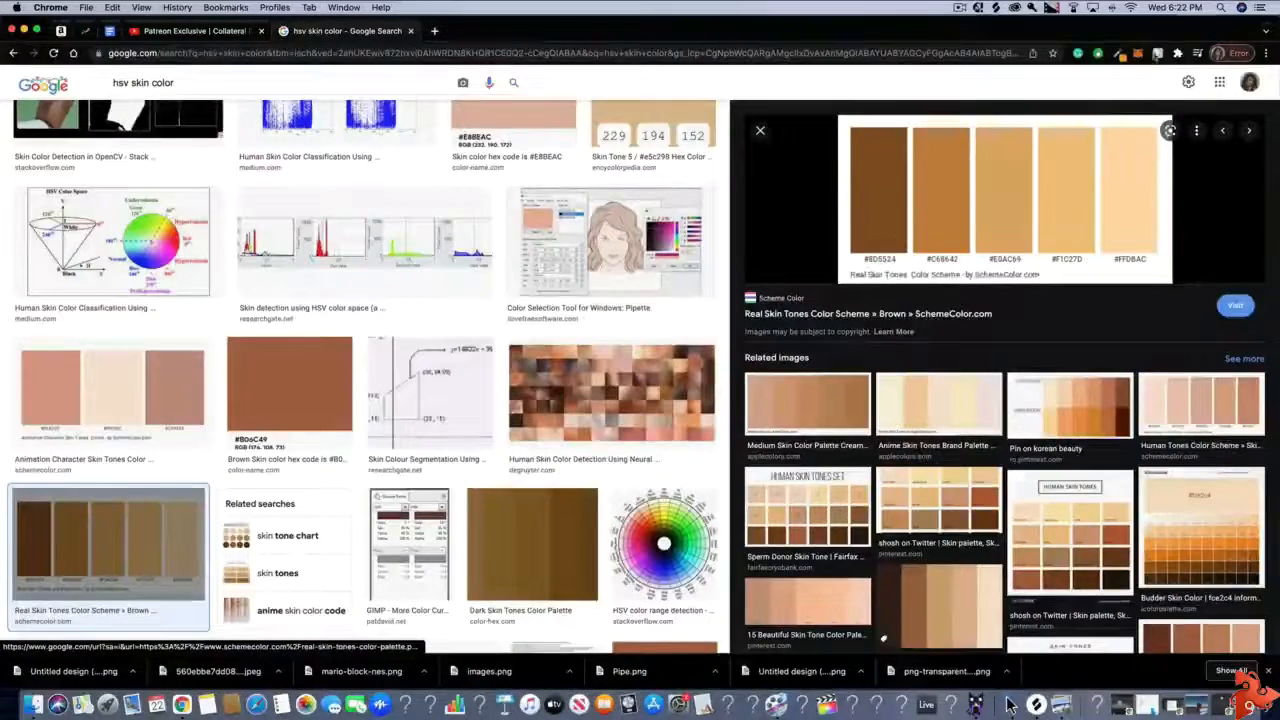
Sample the darkest brown swatch of the Real Skin Tones image with the color picker extension and copy its value in rgb(140, 86, 36) format
click(1118, 52)
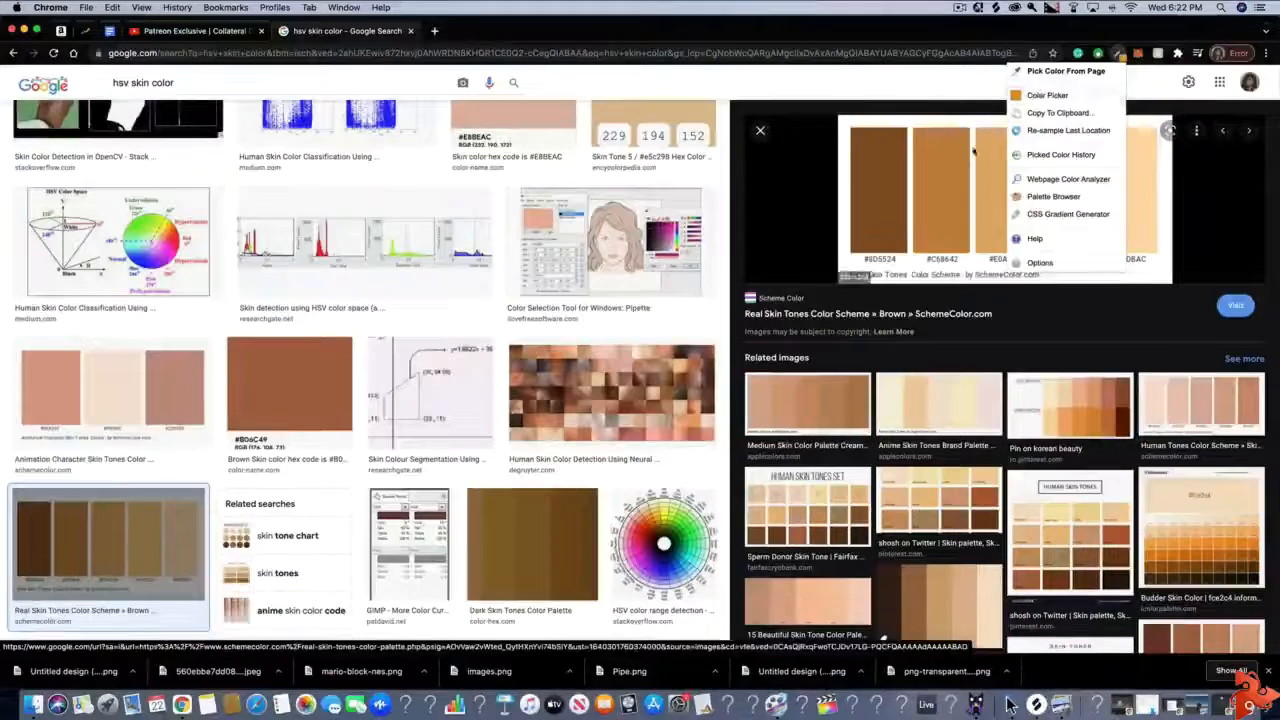
click(1062, 71)
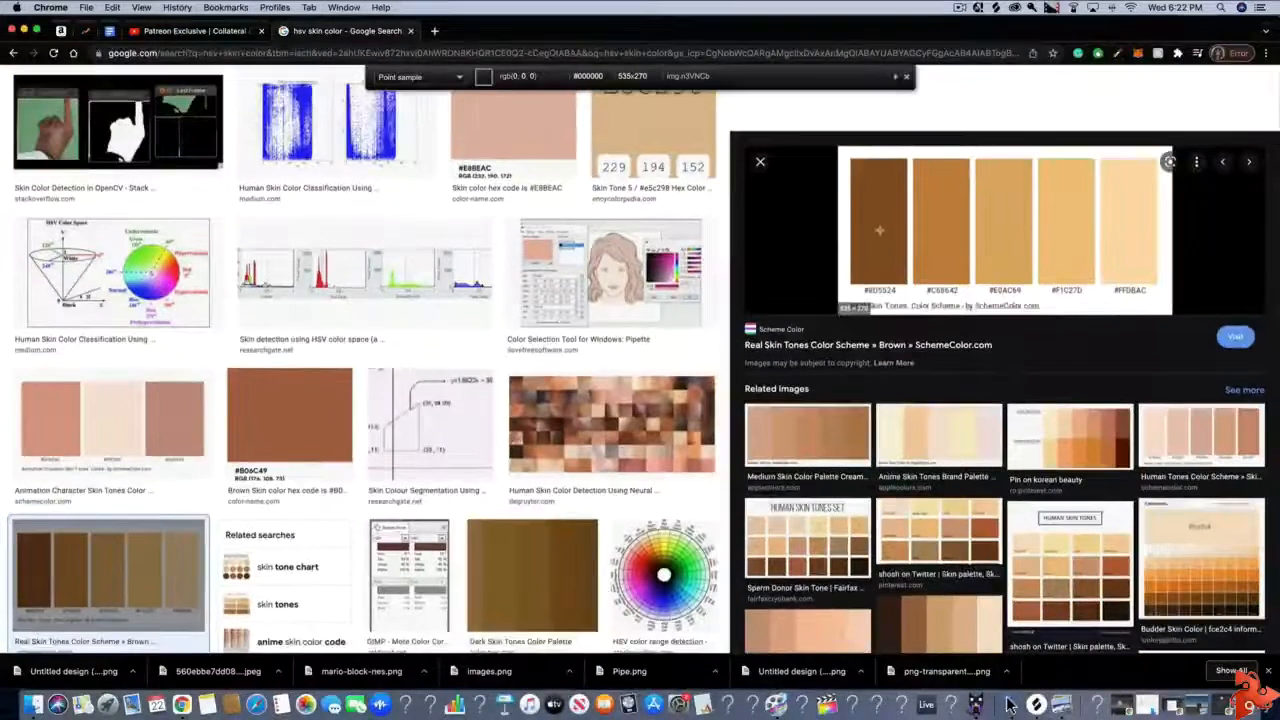
click(880, 230)
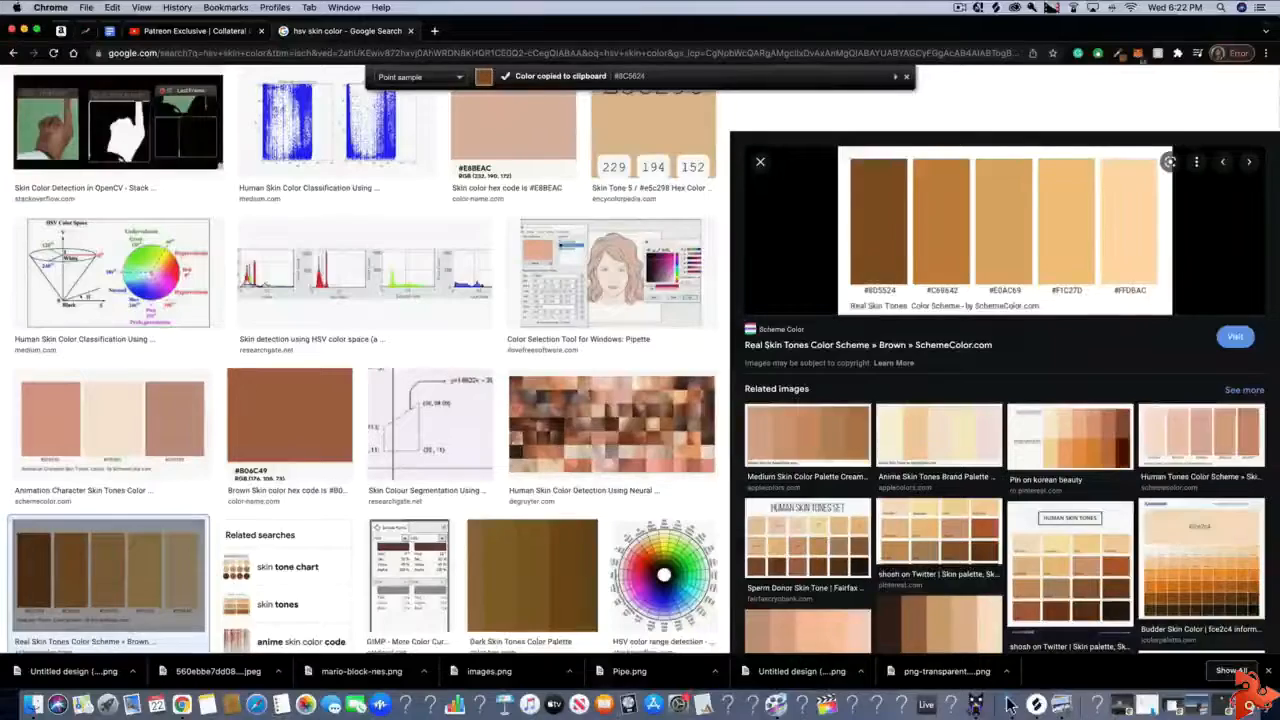
click(1118, 52)
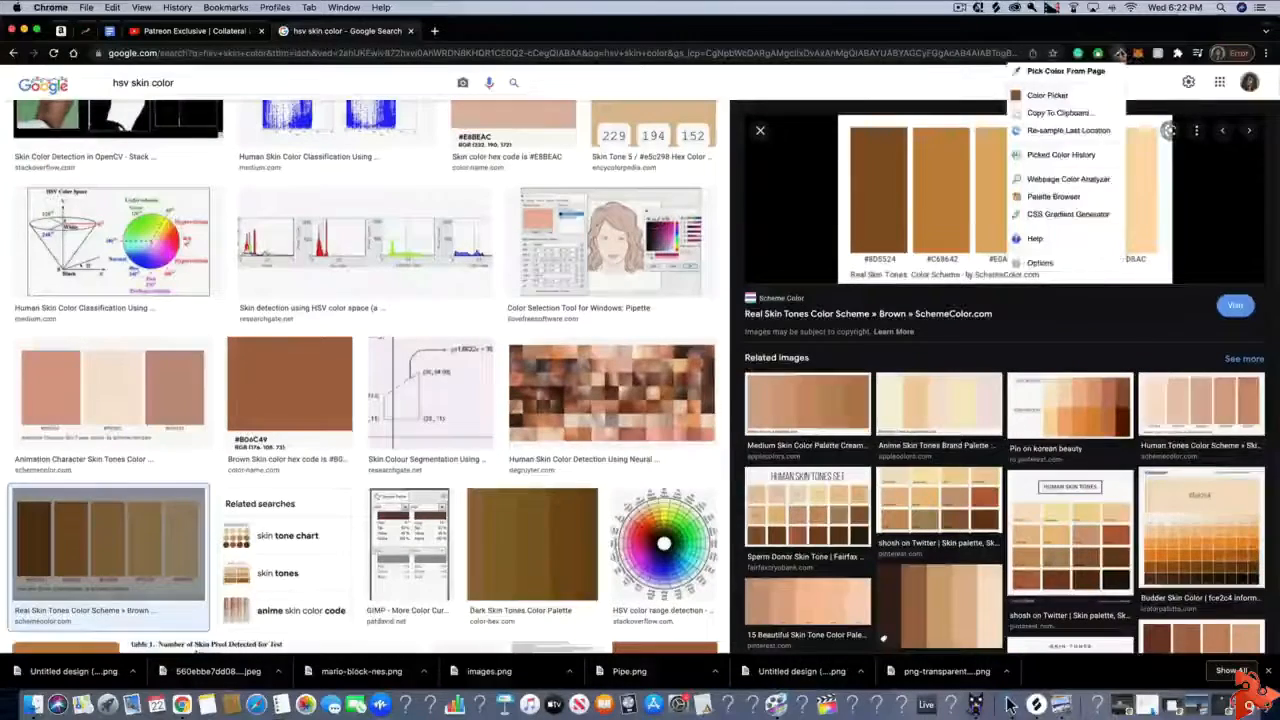
click(1054, 115)
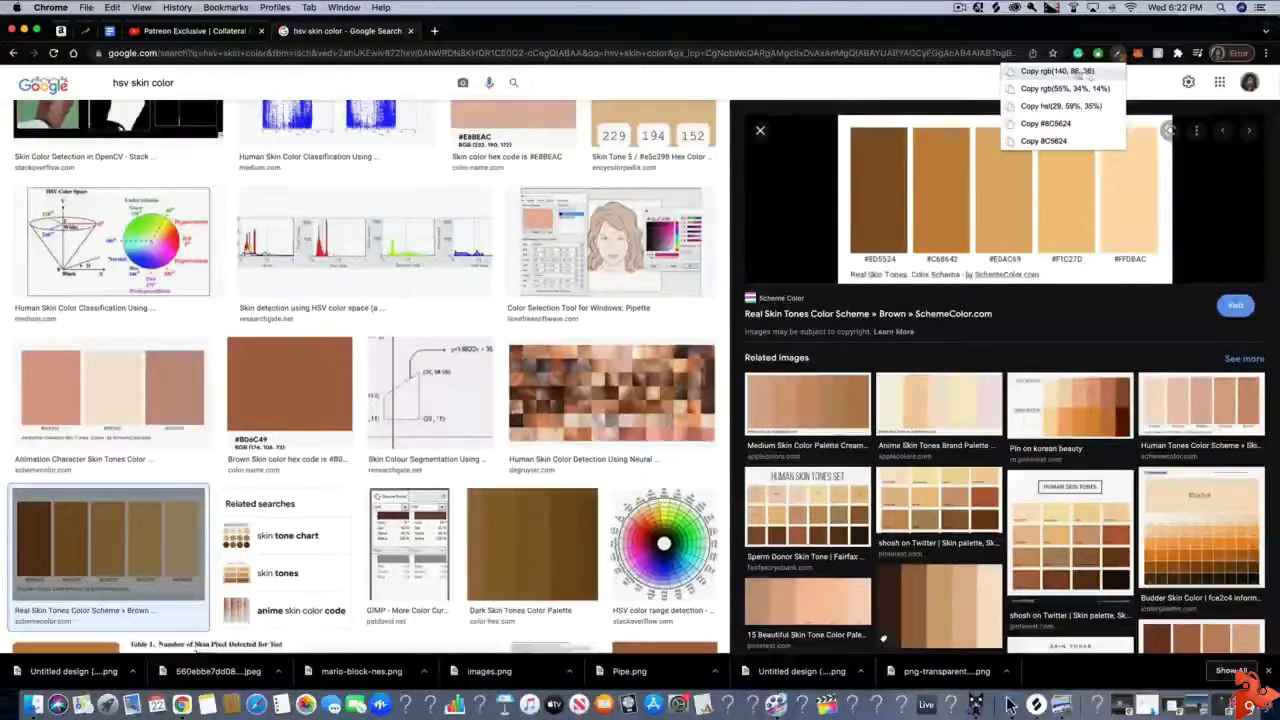
click(1051, 73)
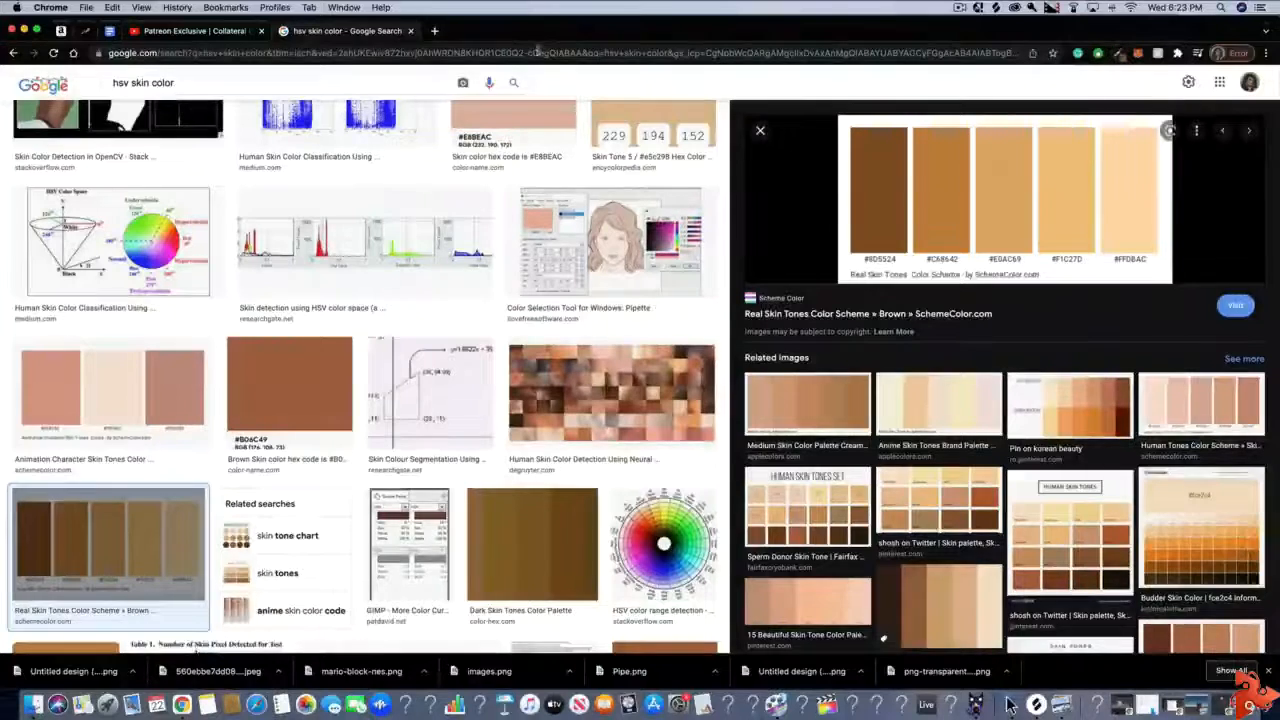
Replace the image search text with the copied RGB value and strip it down to "140 86 36"
click(398, 76)
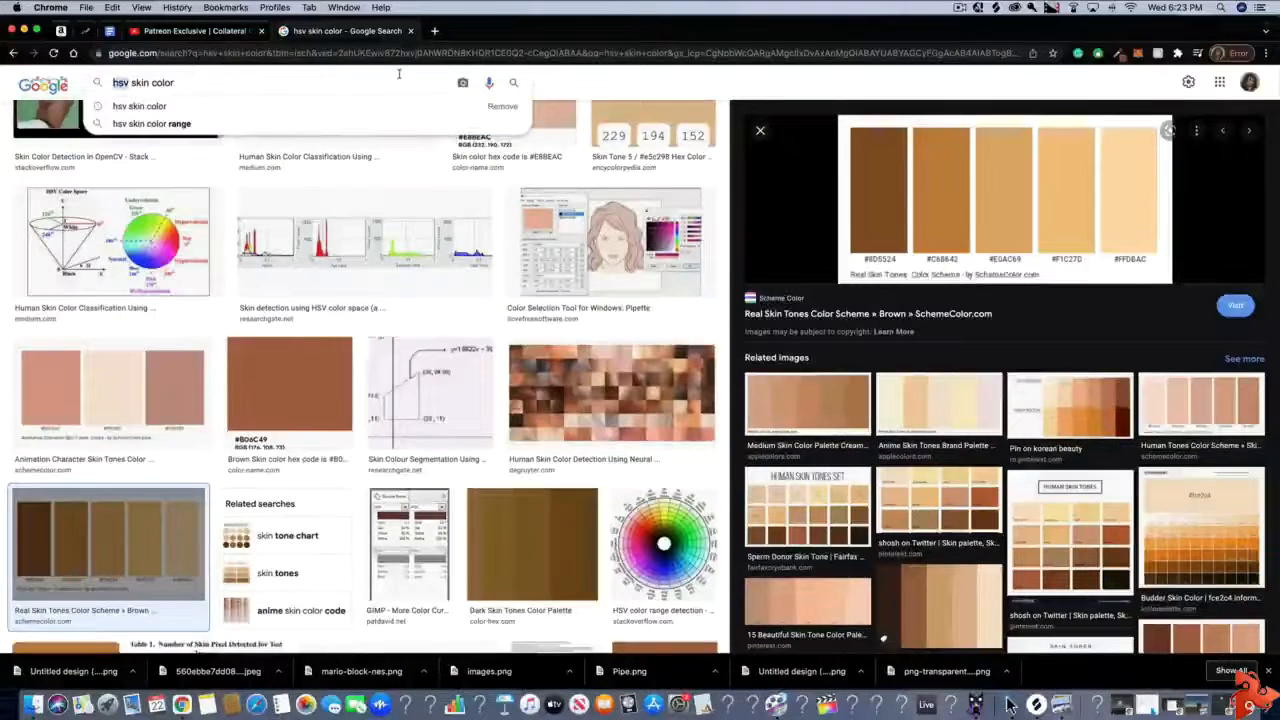
key(super+a)
key(super+v)
key(BackSpace)
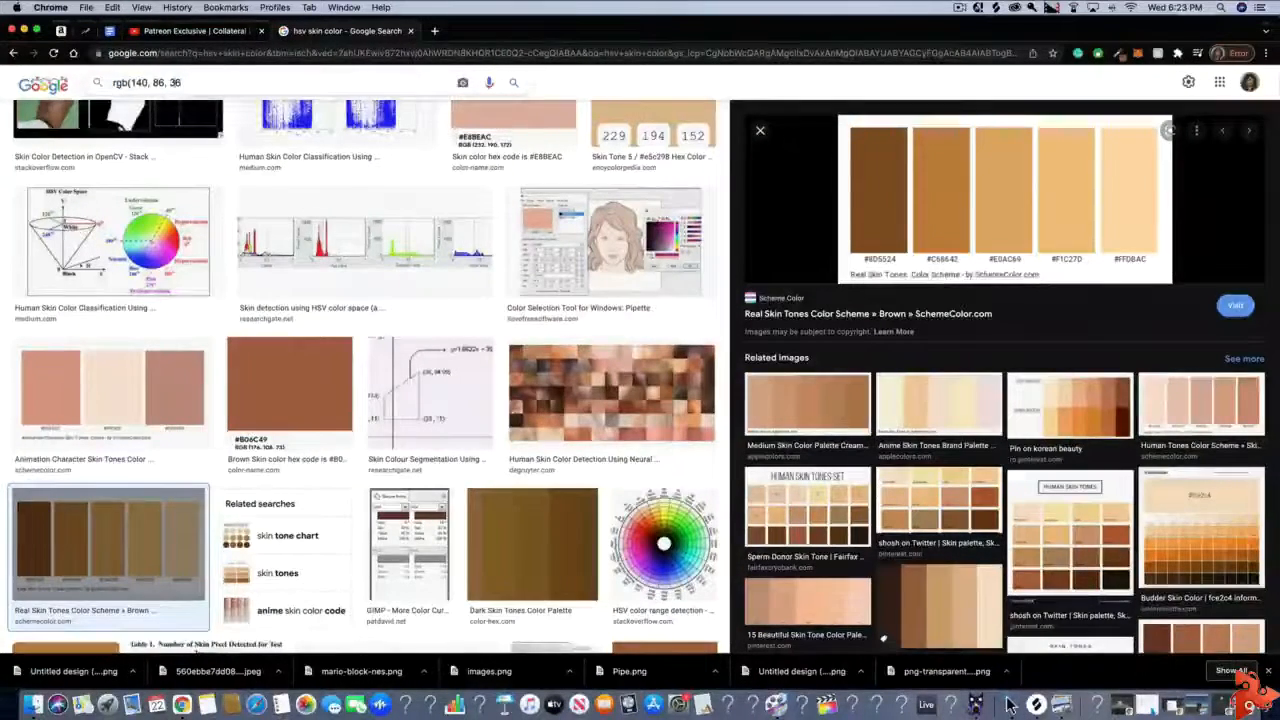
key(Left)
key(Left)
key(Left)
key(Left)
key(Left)
key(BackSpace)
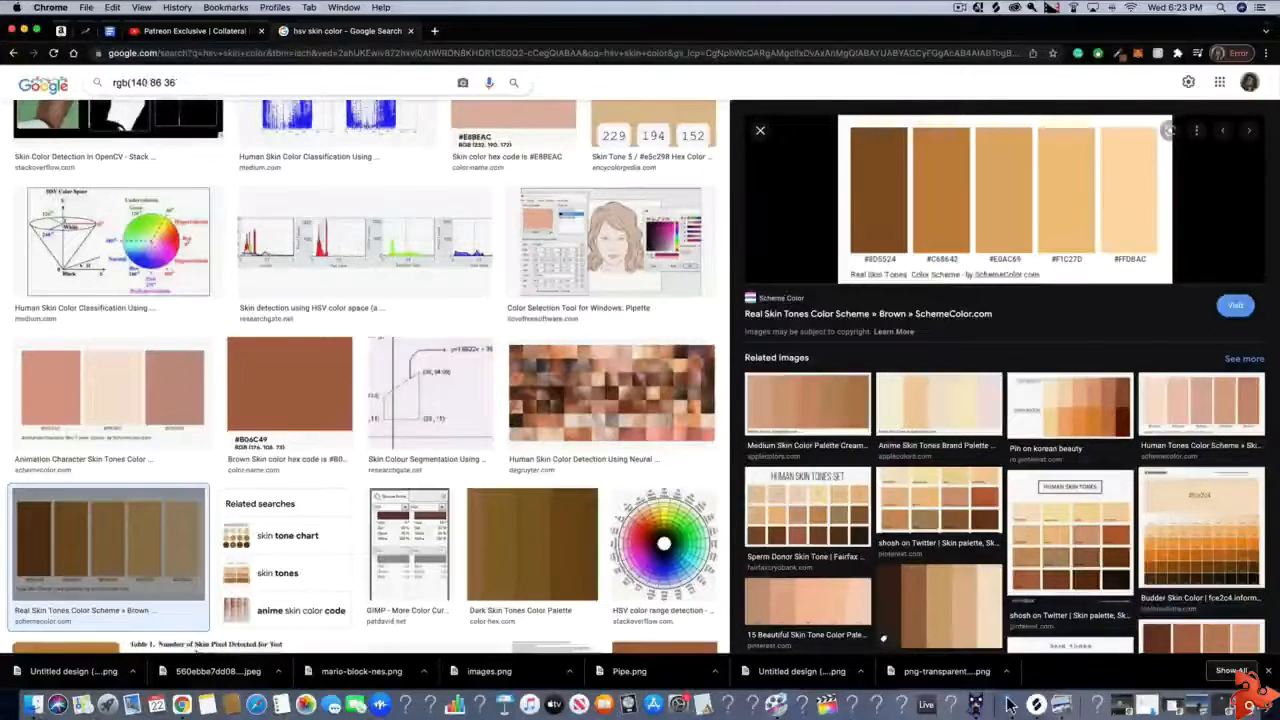
key(Left)
key(Left)
key(BackSpace)
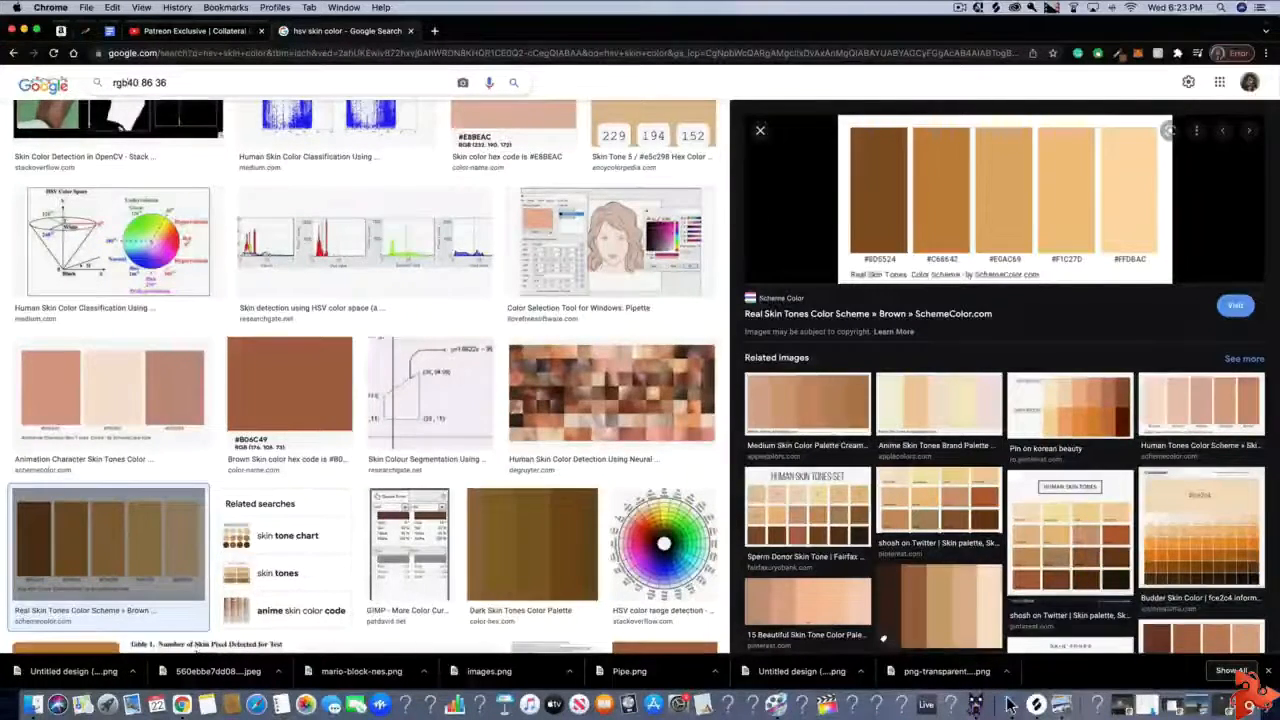
text(1)
key(Right)
key(Right)
text(,)
key(Left)
key(Left)
key(Left)
key(Left)
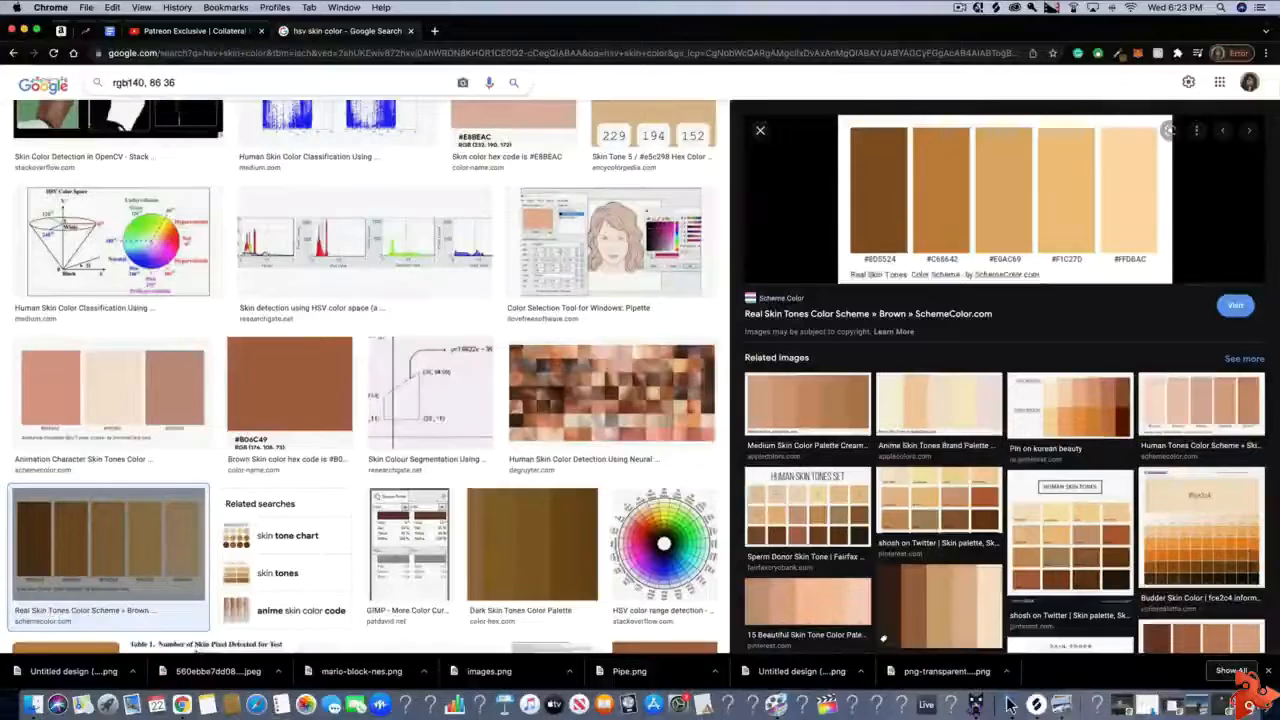
key(BackSpace)
key(BackSpace)
key(BackSpace)
key(BackSpace)
key(Right)
key(Right)
key(Right)
key(BackSpace)
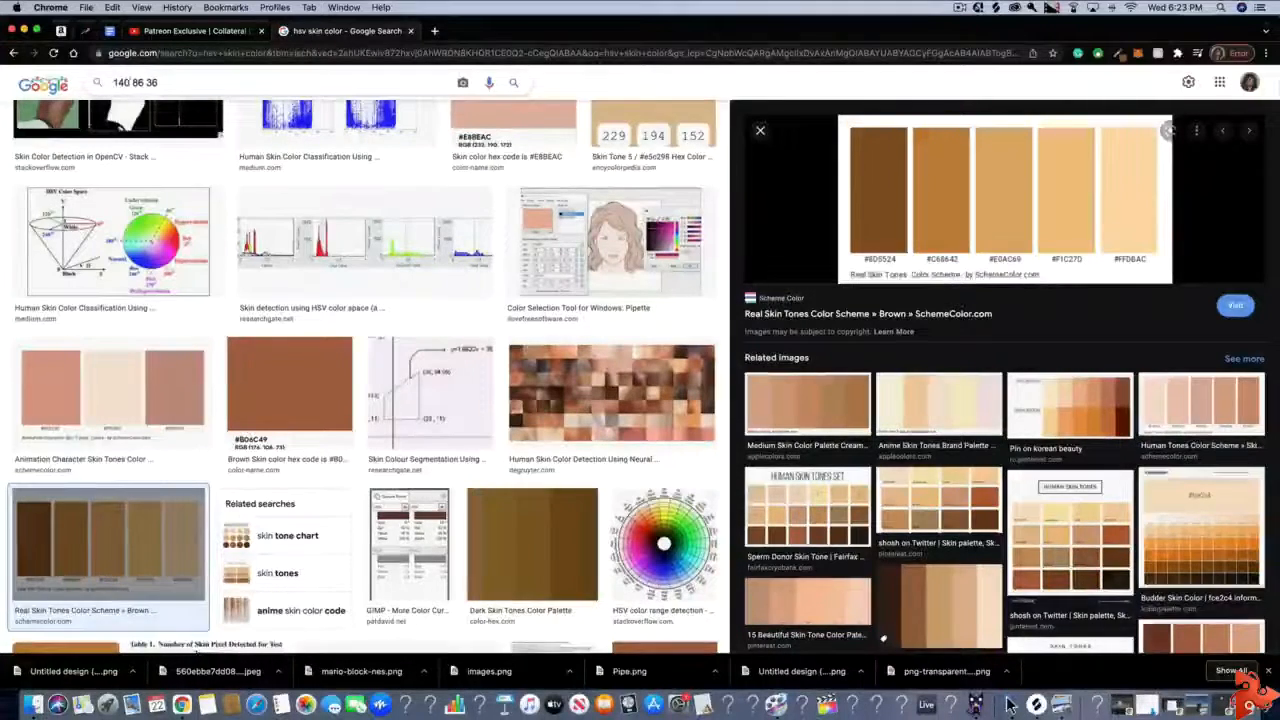
Copy the value 140 86 36 and switch back to MagicaVoxel
key(super+a)
right_click(405, 75)
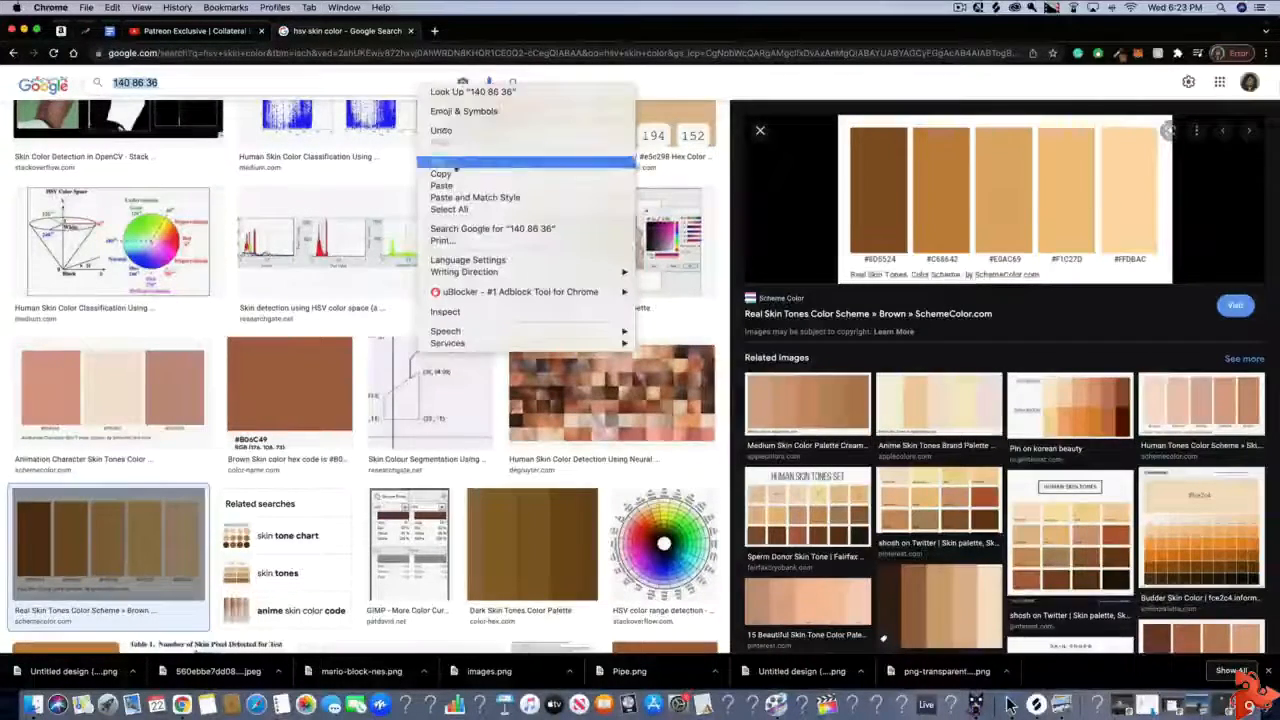
click(440, 178)
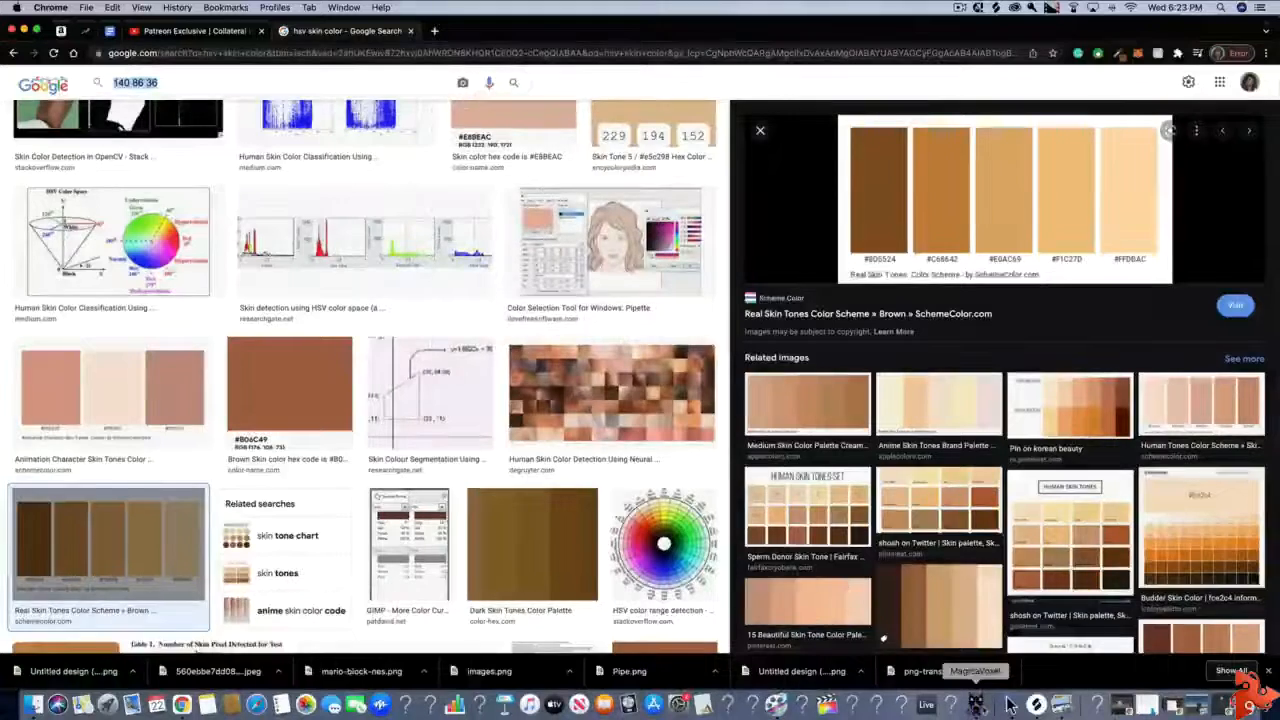
click(1010, 705)
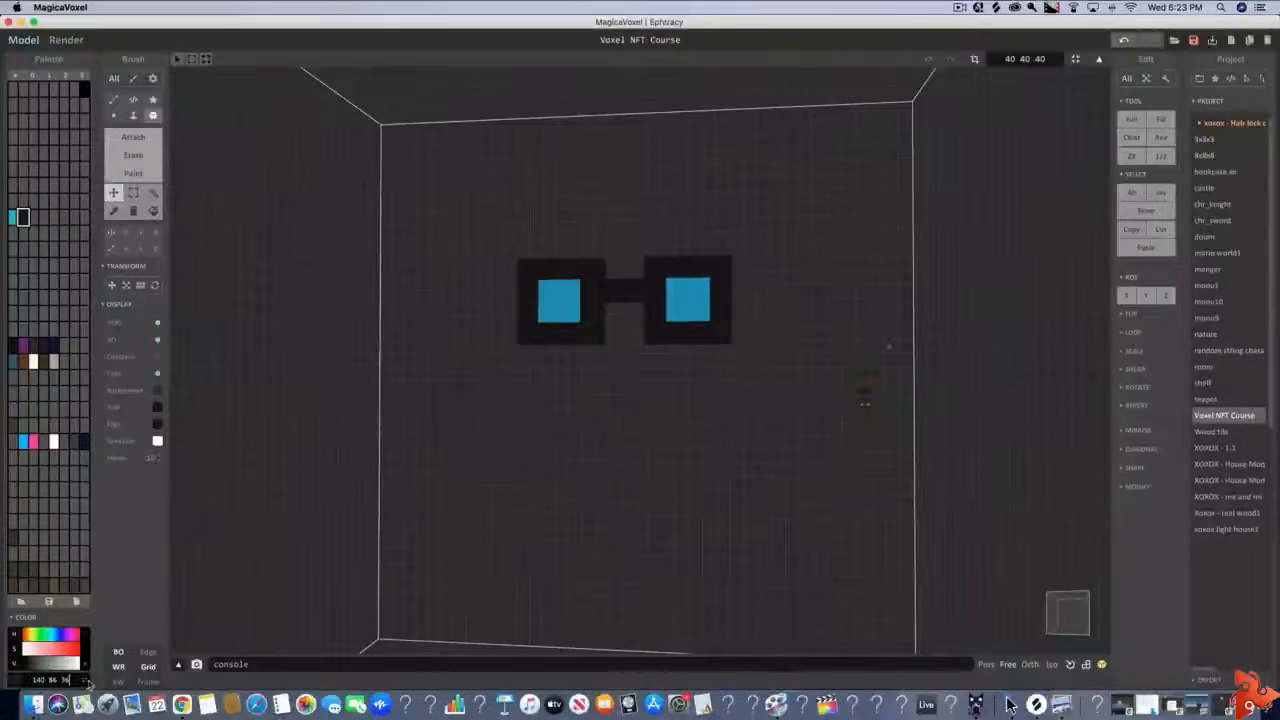
key(super+v)
key(Return)
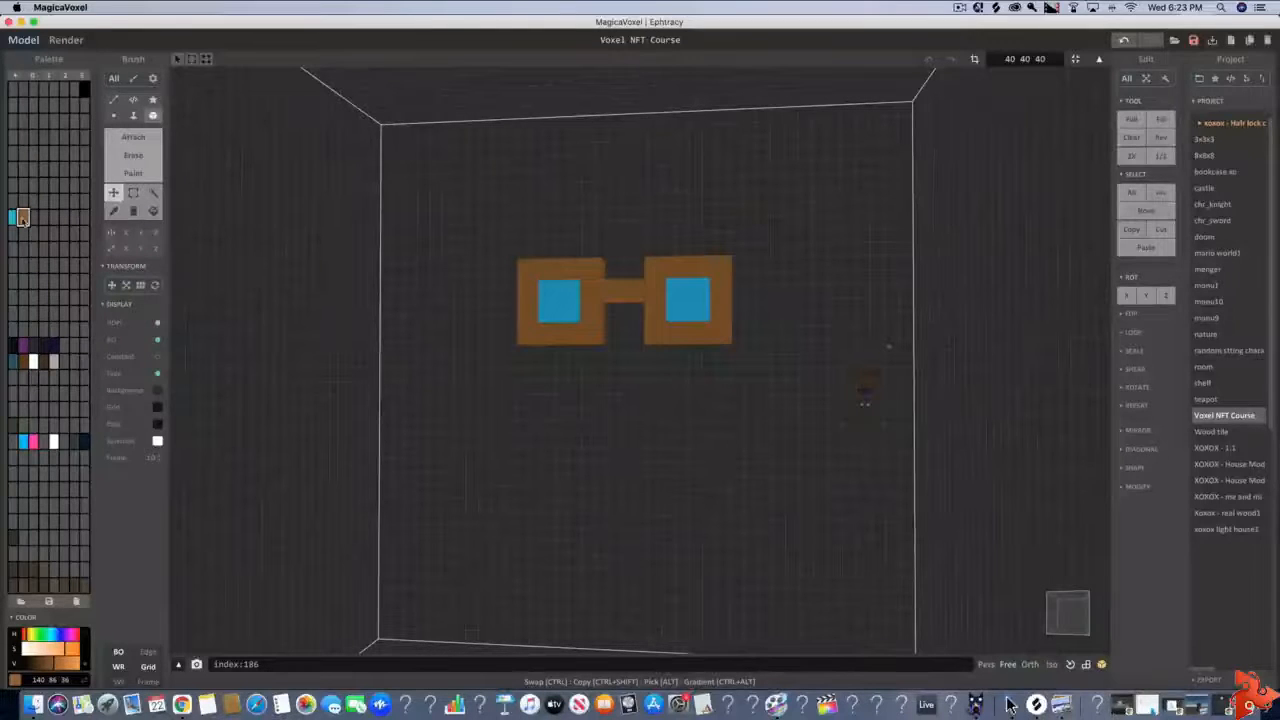
key(super+z)
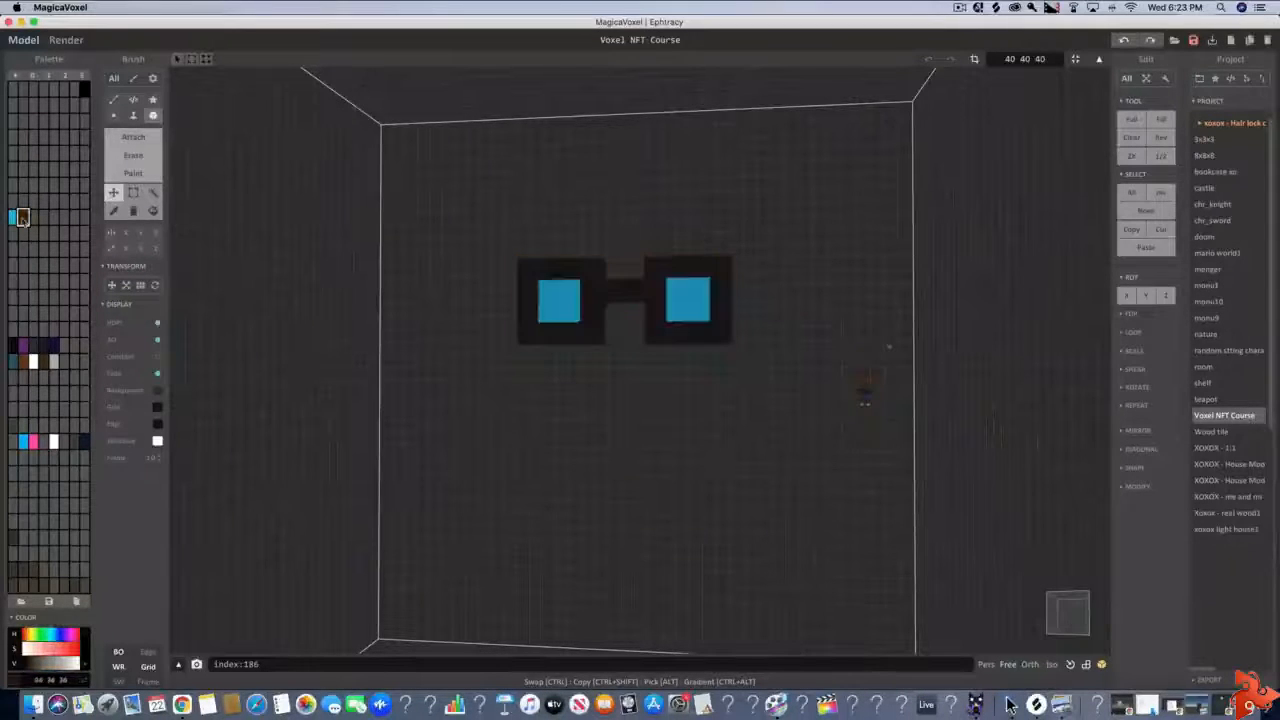
Set the unused palette slot beside the near-black colour to the skin brown RGB 140 86 36
click(33, 216)
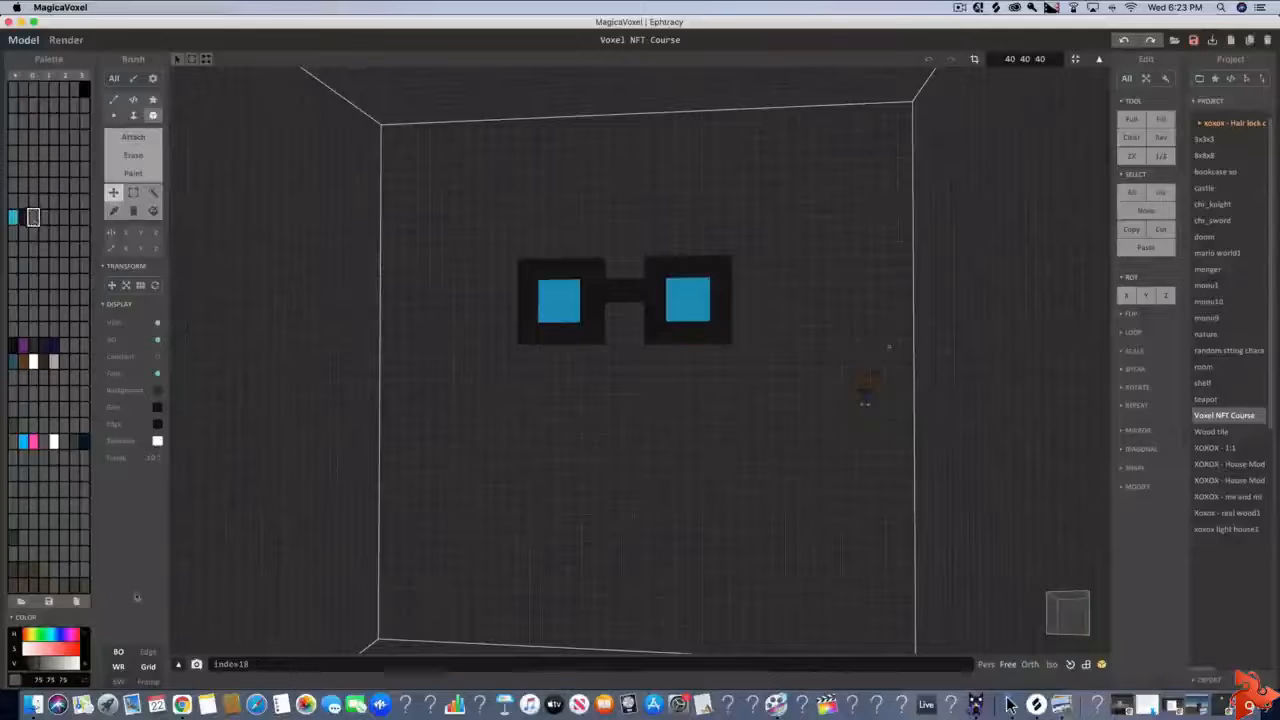
drag(36, 679, 99, 680)
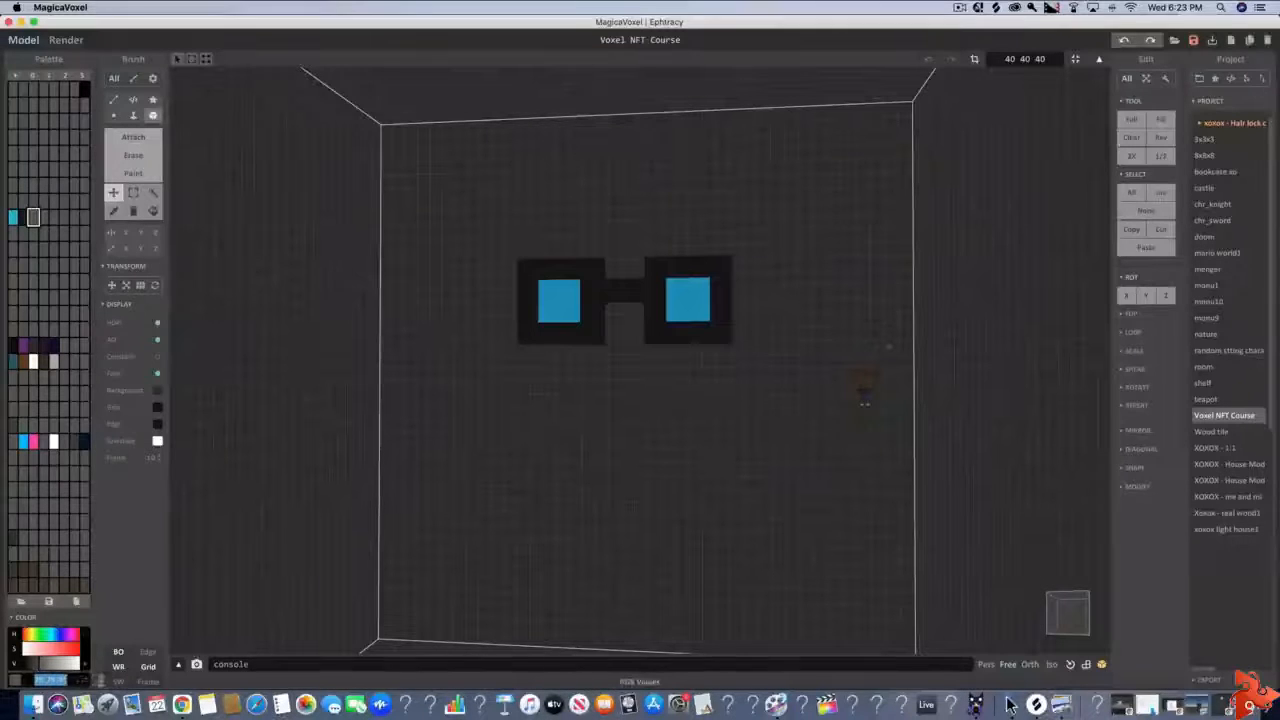
key(super+v)
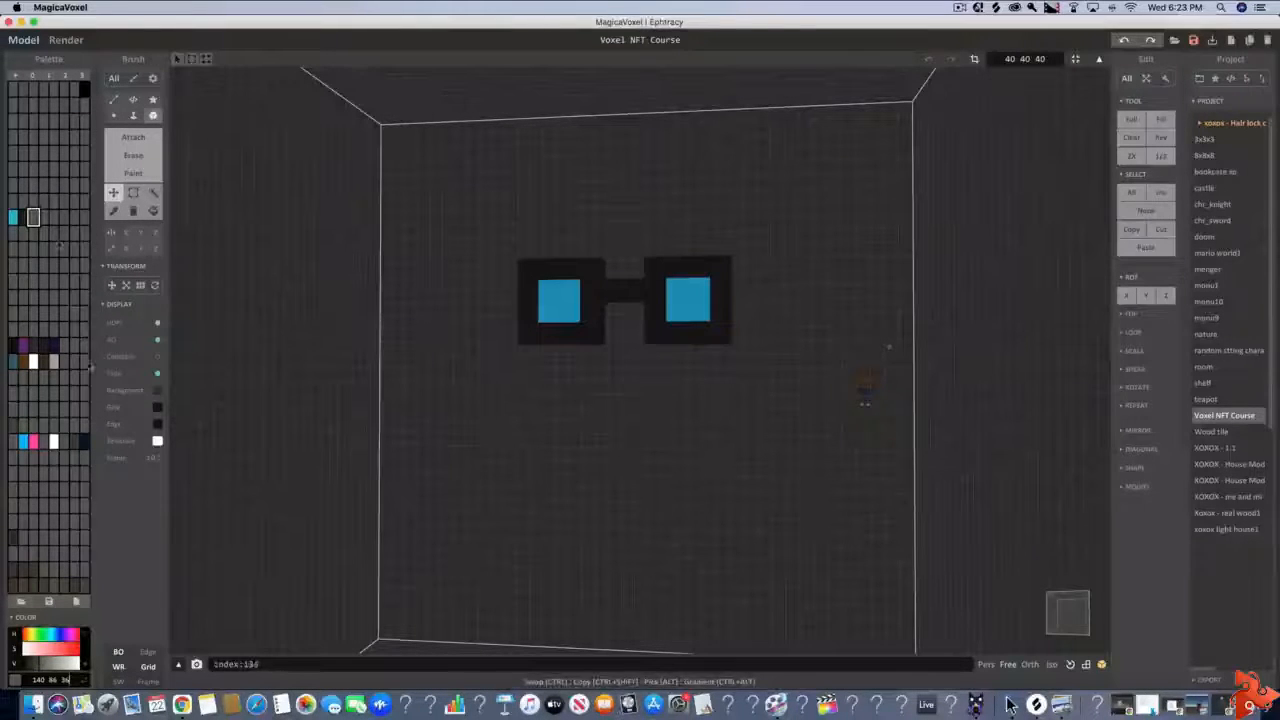
key(Return)
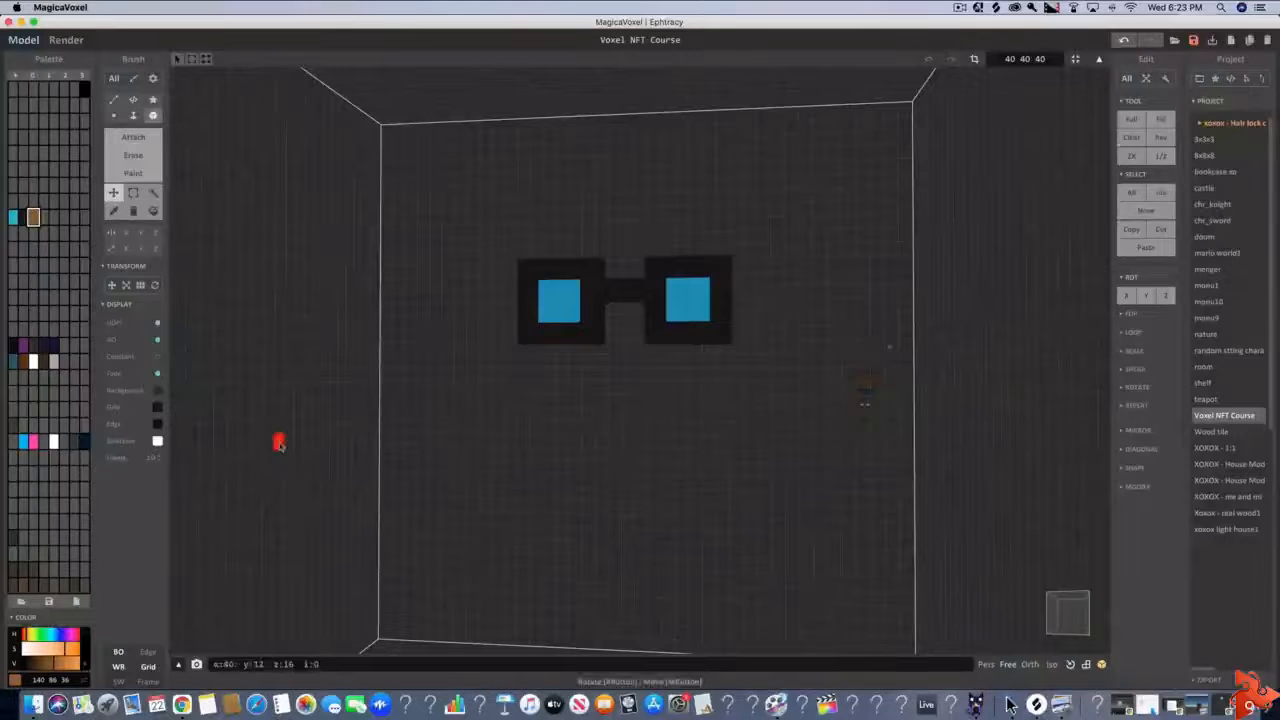
Attach a one-voxel-thick brown box of 10 × 4 voxels covering one whole side of the glasses
click(136, 138)
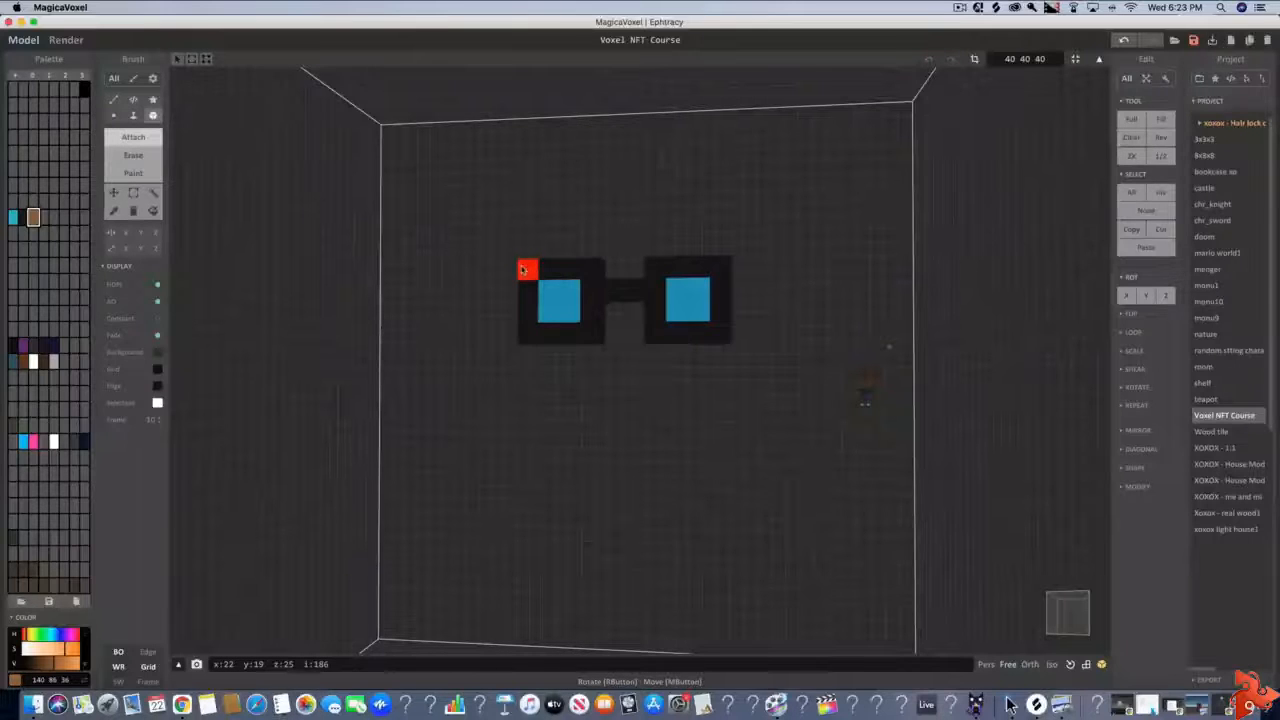
mouse_move(522, 270)
mouse_down()
mouse_move(654, 286)
mouse_move(716, 333)
mouse_up()
mouse_move(717, 333)
right_down()
mouse_move(720, 360)
mouse_move(420, 337)
mouse_move(460, 376)
mouse_move(443, 366)
right_up()
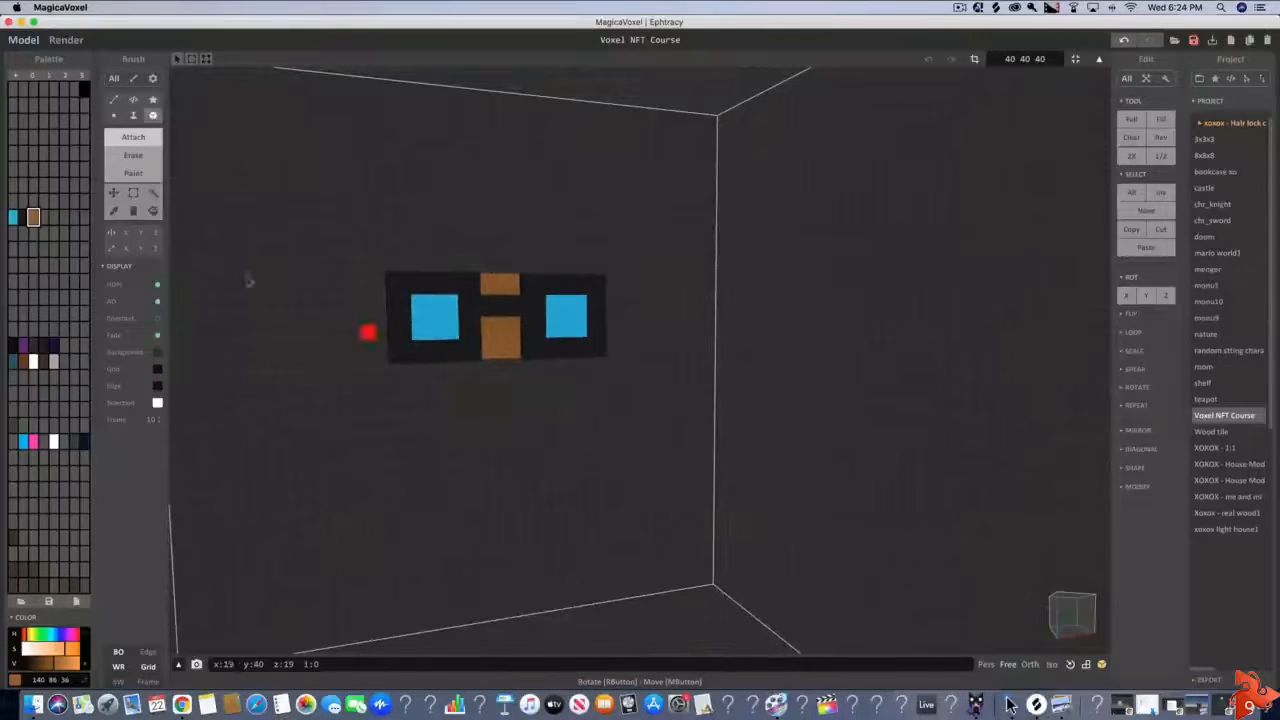
Use the Face brush in Attach mode to extrude the brown layer's top face upward by one voxel
click(133, 115)
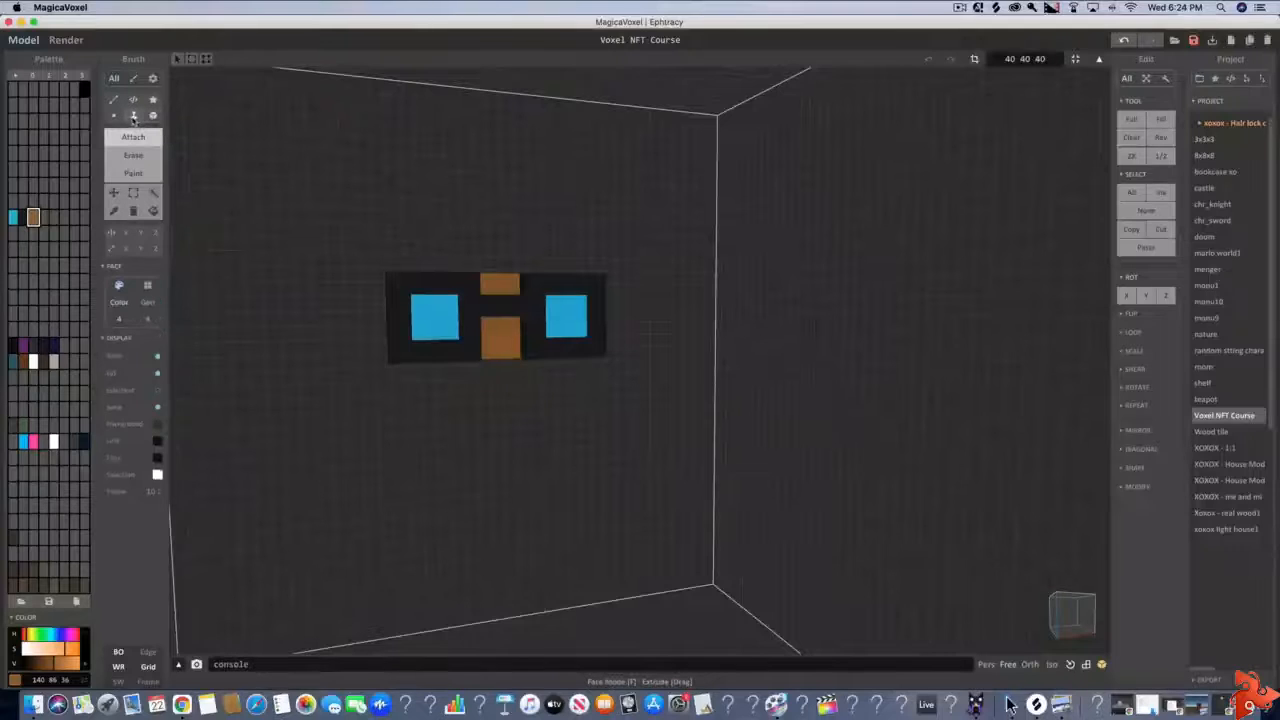
mouse_move(500, 402)
right_down()
mouse_move(491, 346)
mouse_move(487, 397)
mouse_move(500, 400)
right_up()
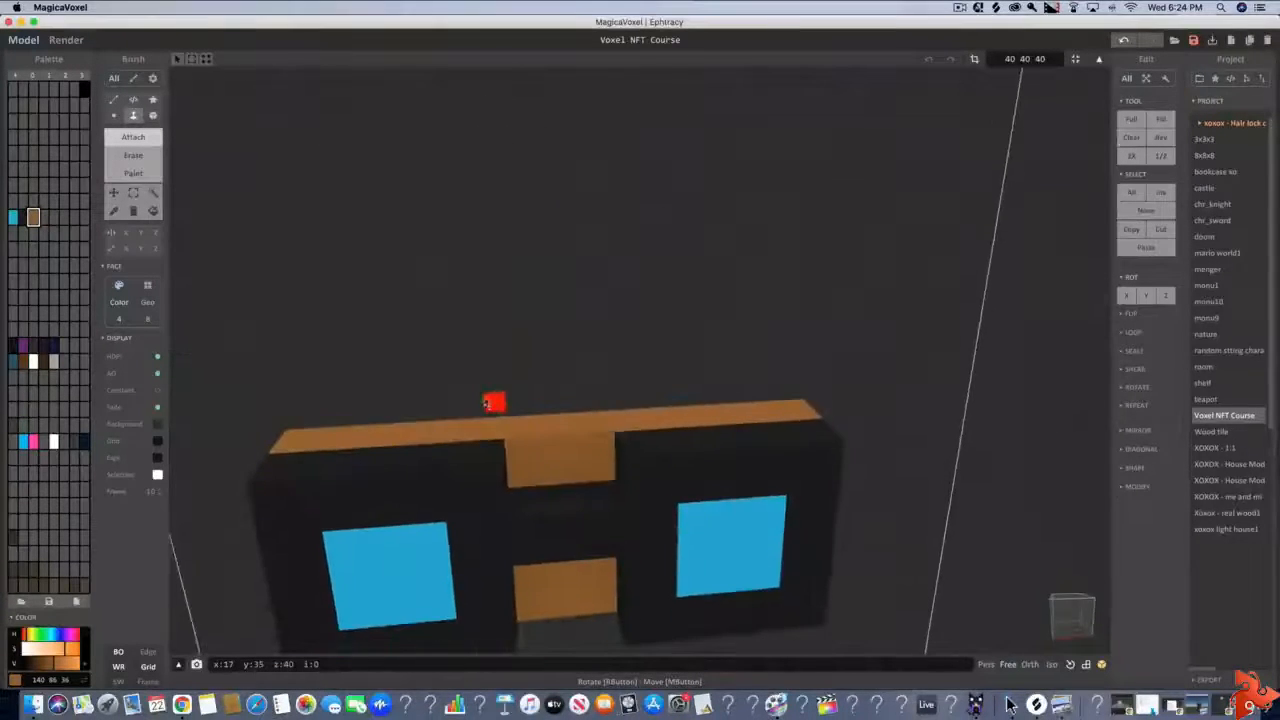
right_drag(309, 434, 310, 433)
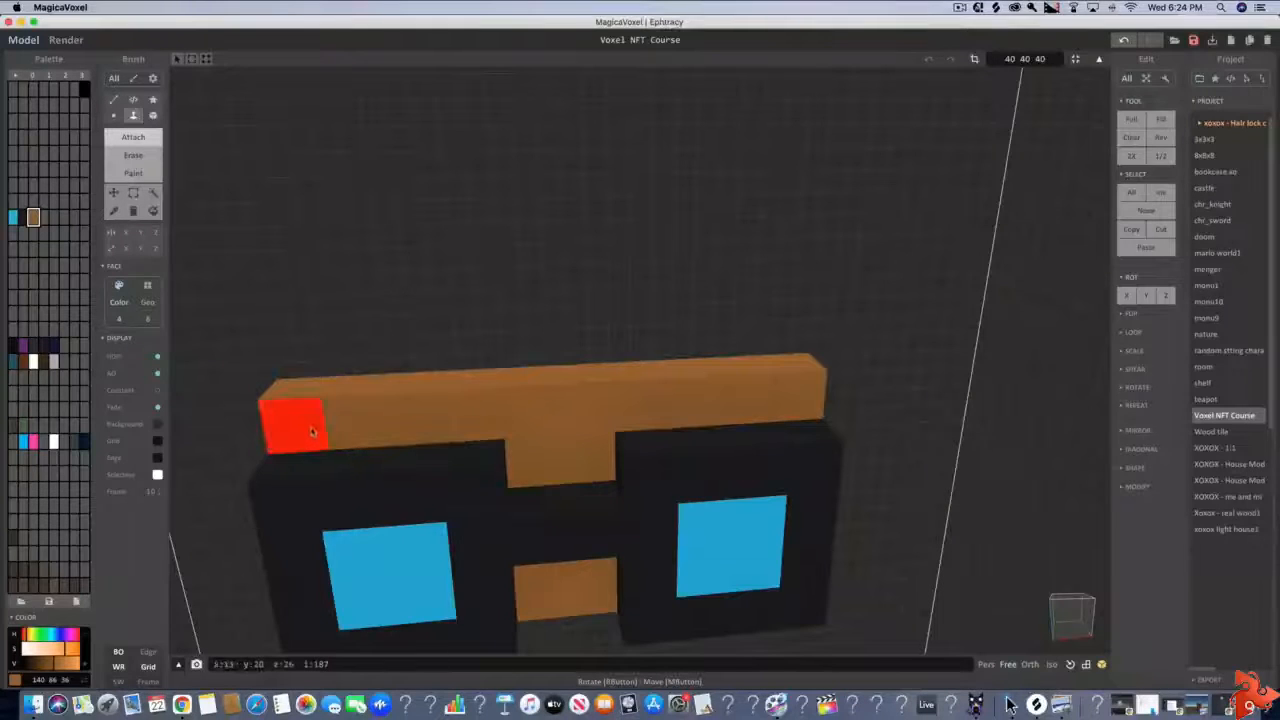
scroll(450, 365, down, 6)
scroll(428, 431, up, 8)
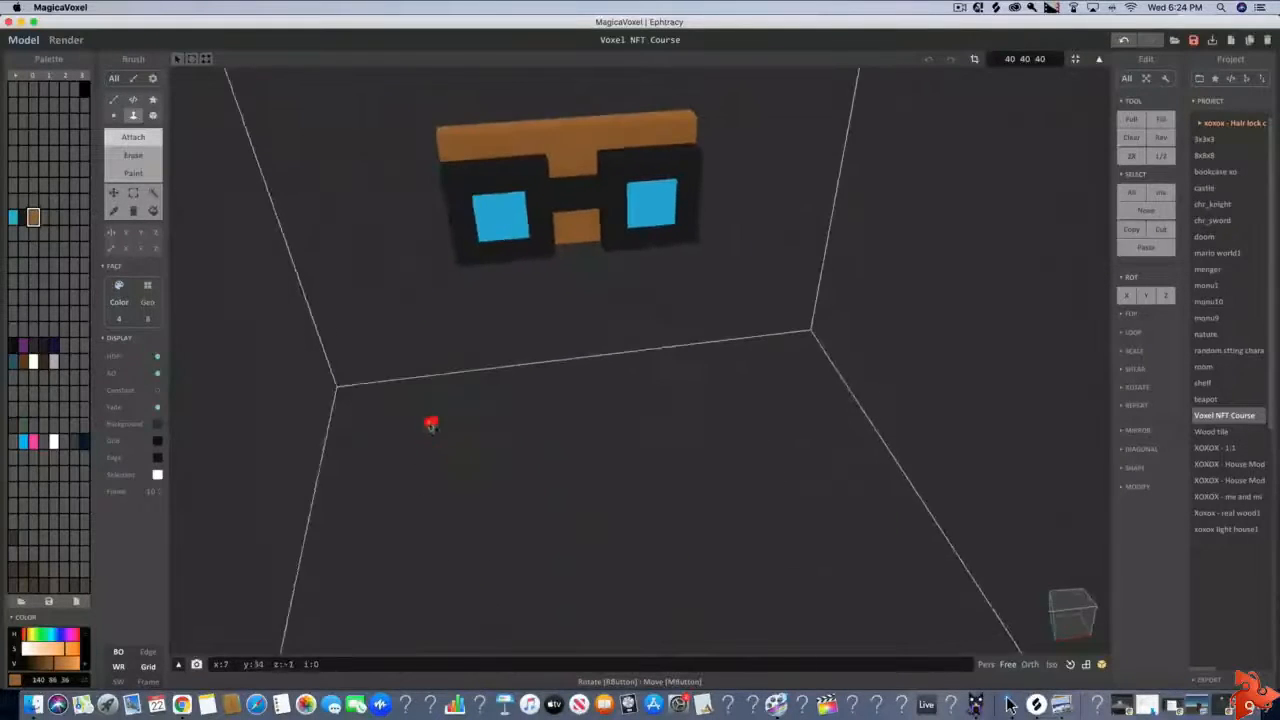
Extrude the underside of the brown layer downward by three voxels with the Face brush in Attach mode
right_drag(466, 427, 528, 383)
scroll(530, 370, down, 6)
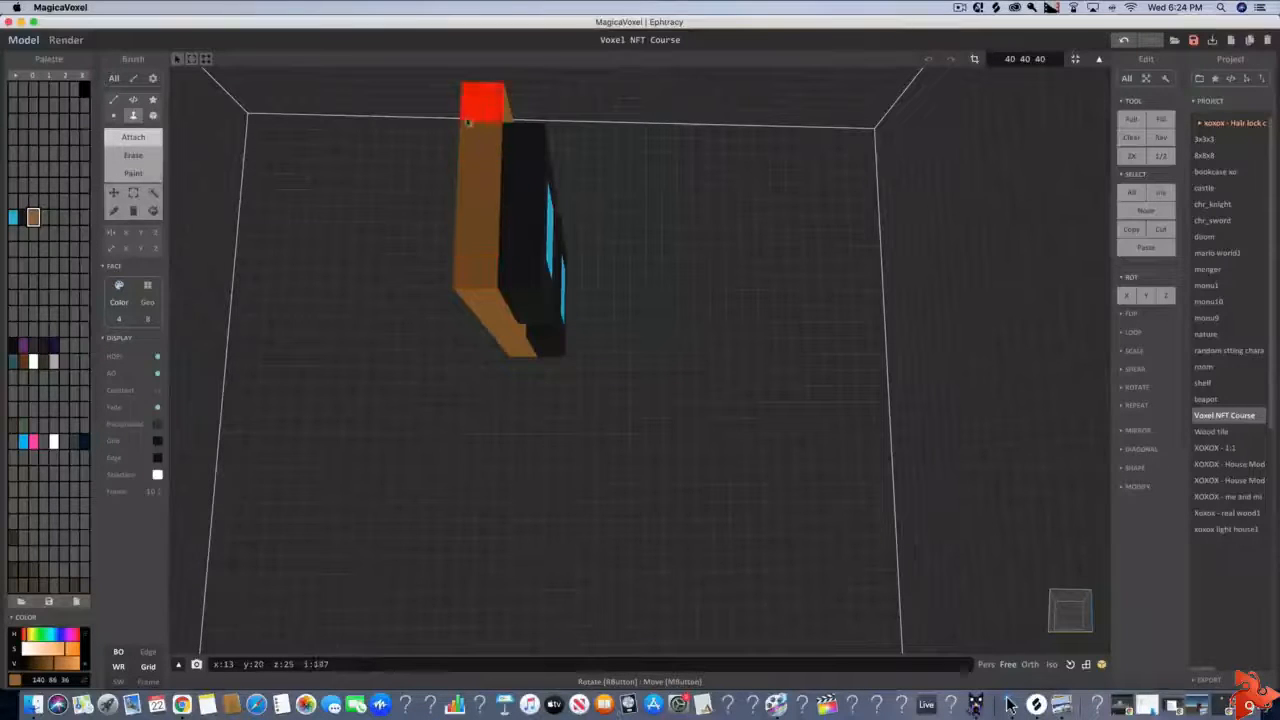
click(490, 293)
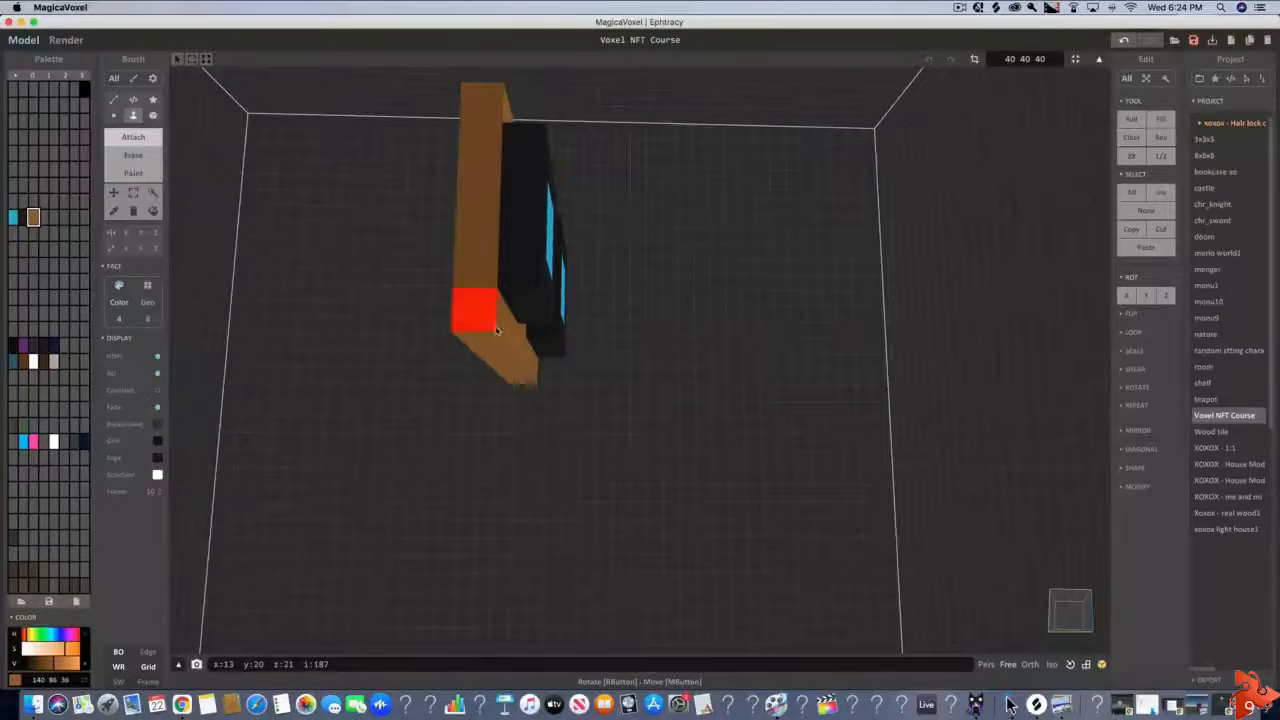
click(489, 342)
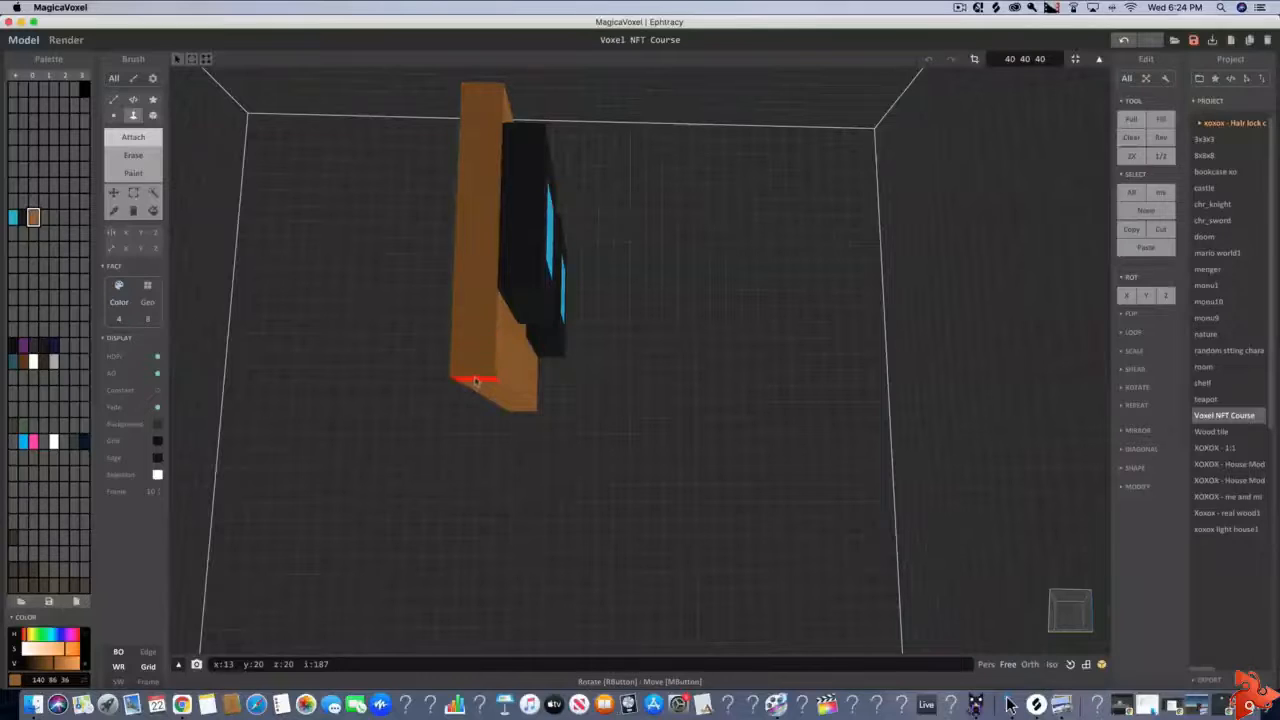
click(476, 382)
Extrude the back face of the brown layer away from the glasses in three Face brush passes to deepen the head
right_drag(603, 457, 588, 347)
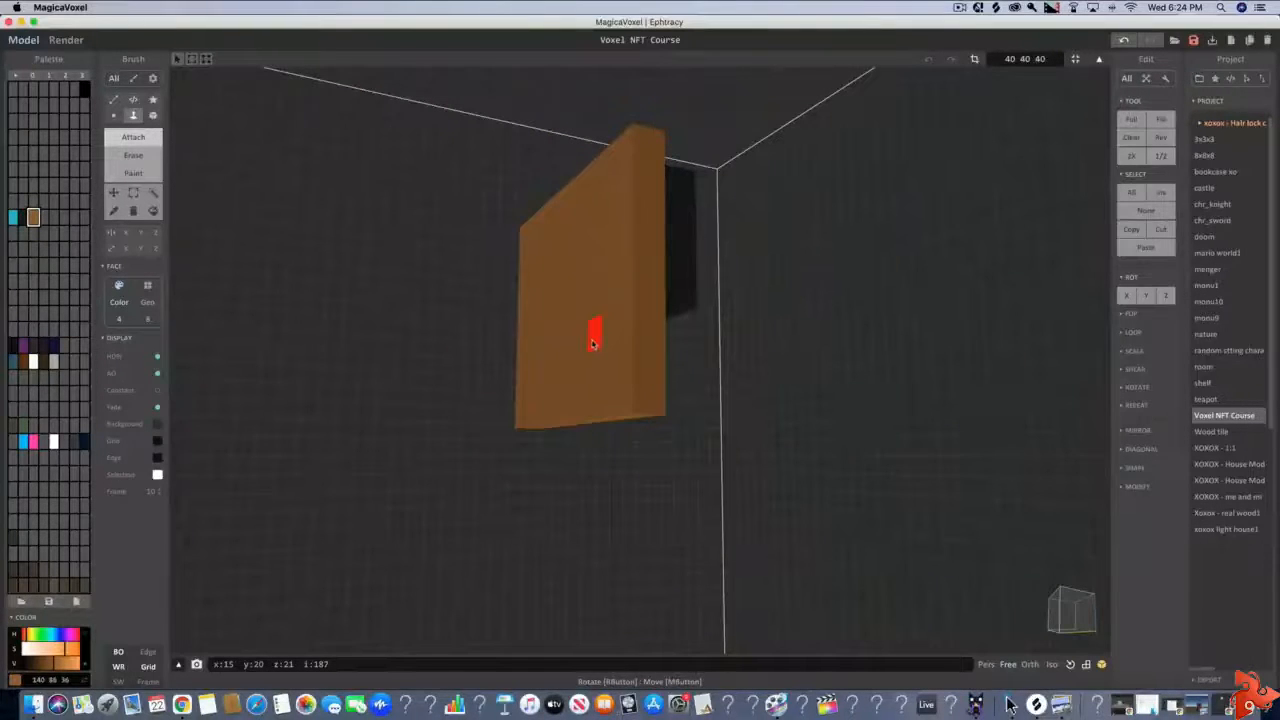
click(592, 344)
click(572, 330)
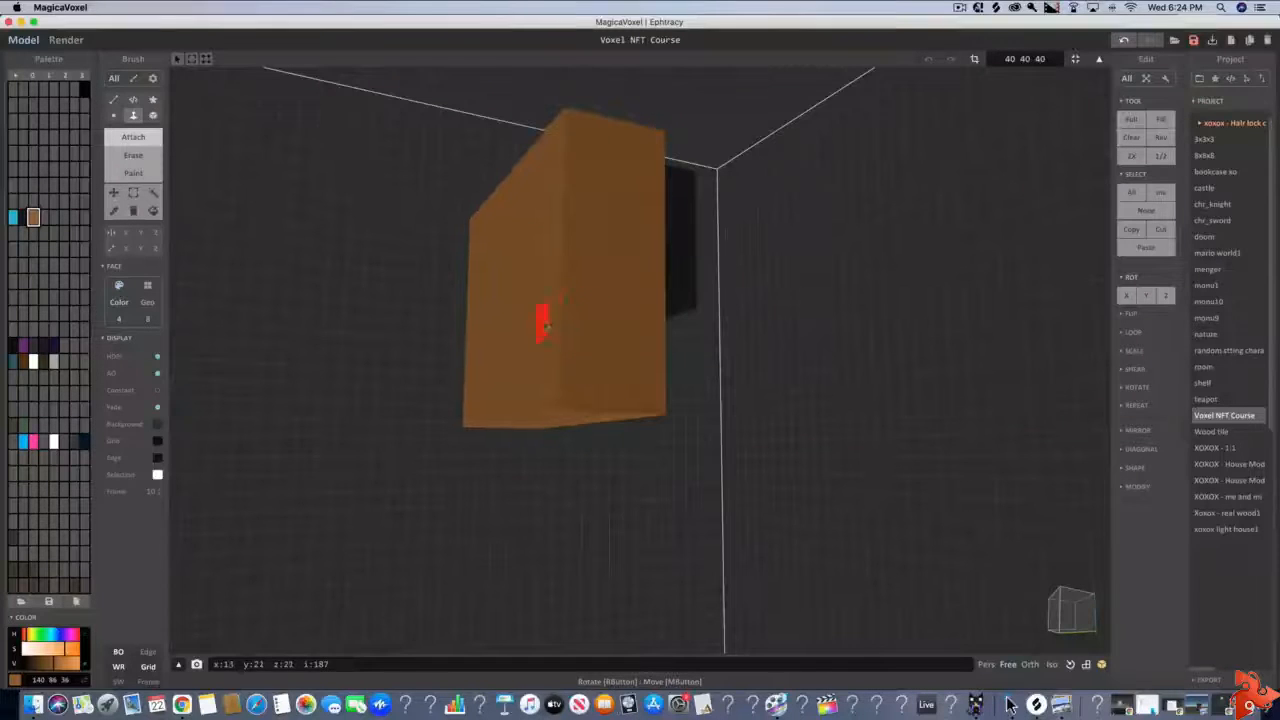
click(535, 314)
Attach a brown 2 × 2 voxel nose between the lenses, just below the glasses' bridge, with the Box brush
right_drag(732, 449, 566, 431)
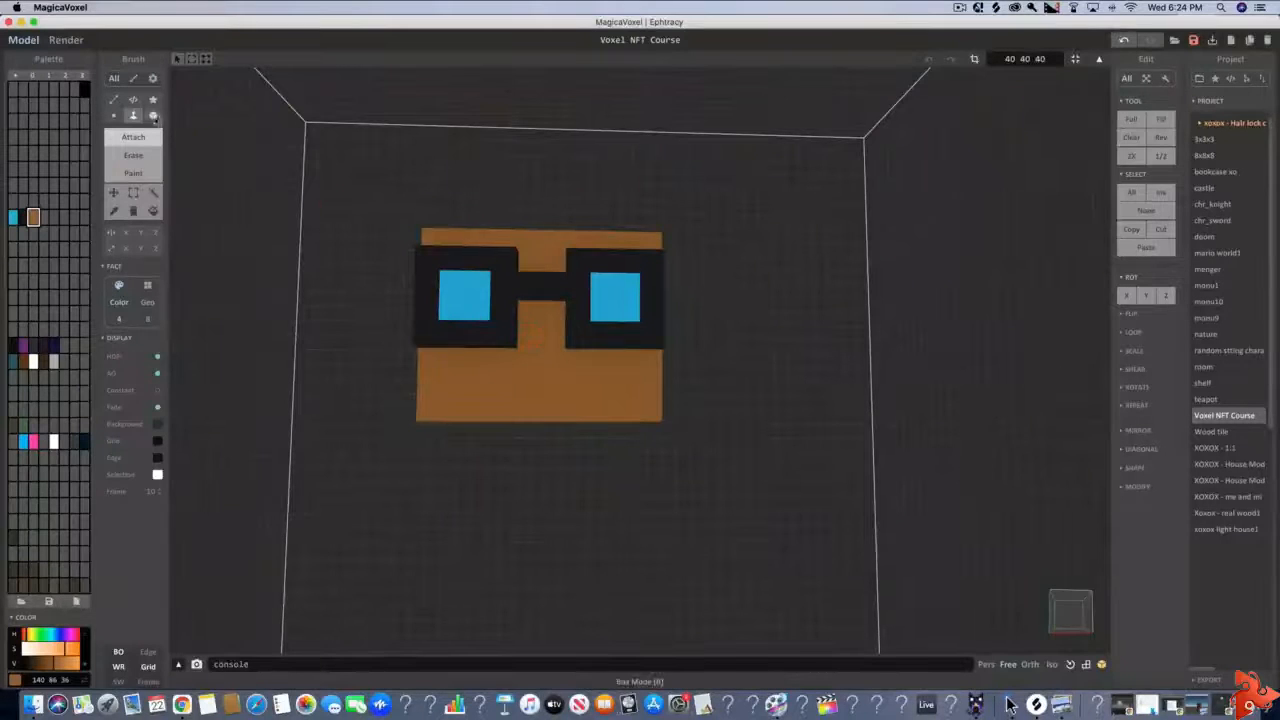
click(152, 116)
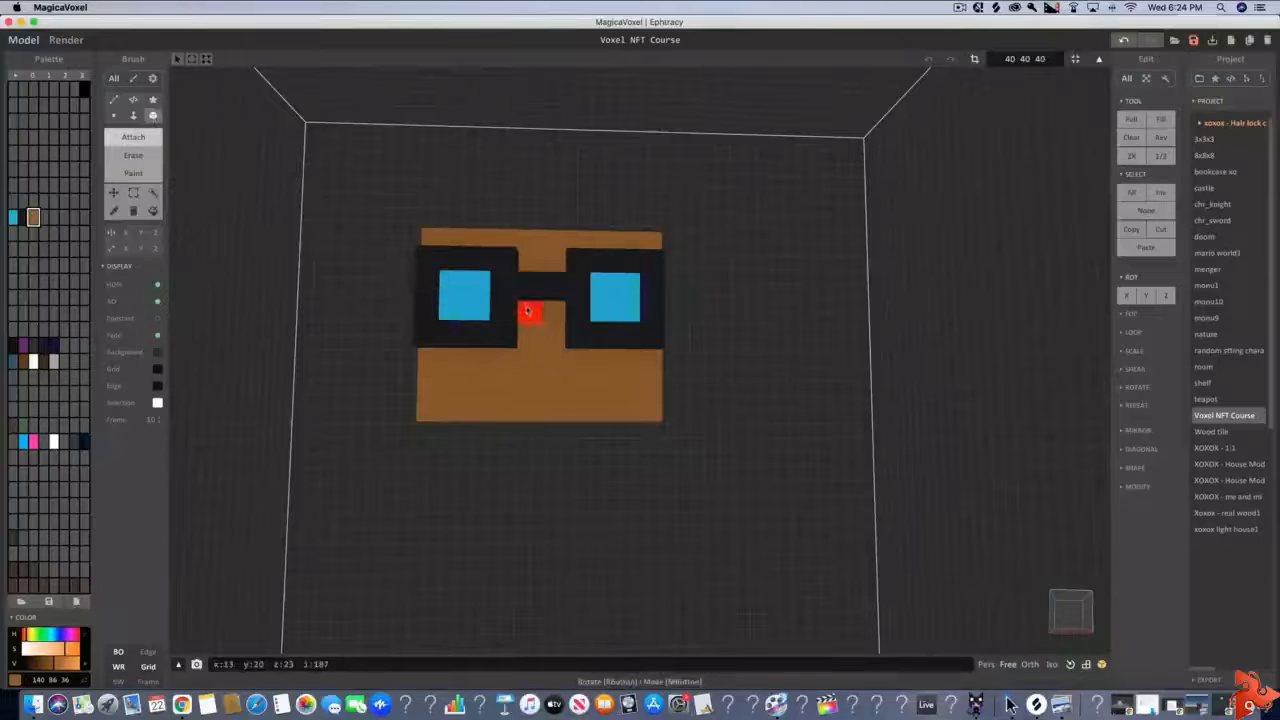
mouse_move(529, 311)
mouse_down()
mouse_move(551, 310)
mouse_move(551, 330)
mouse_move(526, 309)
mouse_move(543, 308)
mouse_move(543, 331)
mouse_up()
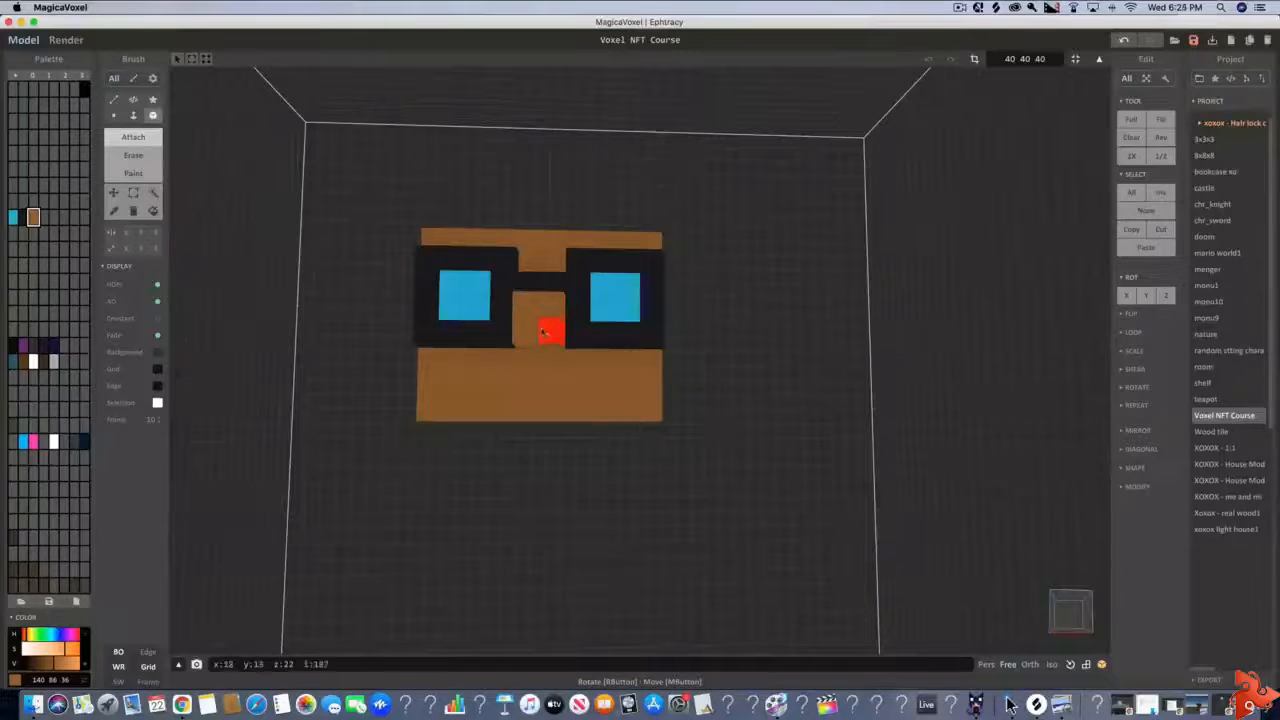
right_drag(454, 413, 485, 423)
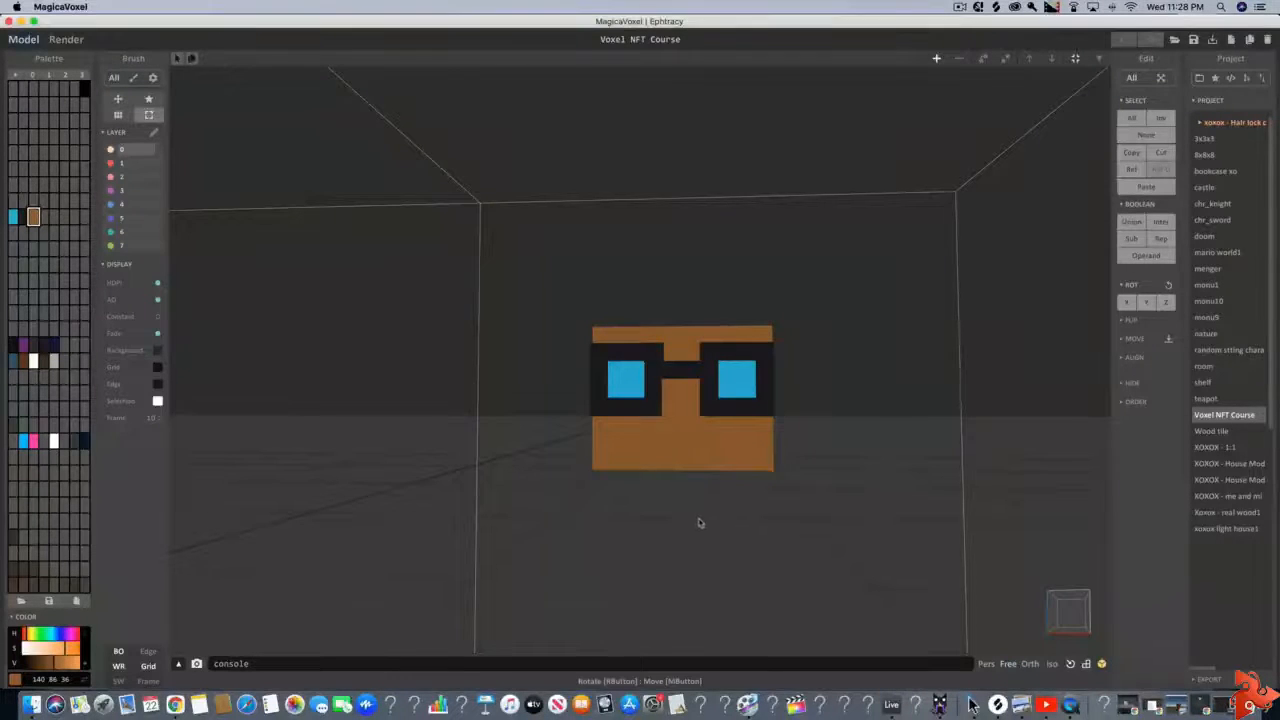
Set the unused palette slot beside the skin brown to purple RGB 81 47 117
right_drag(697, 517, 717, 486)
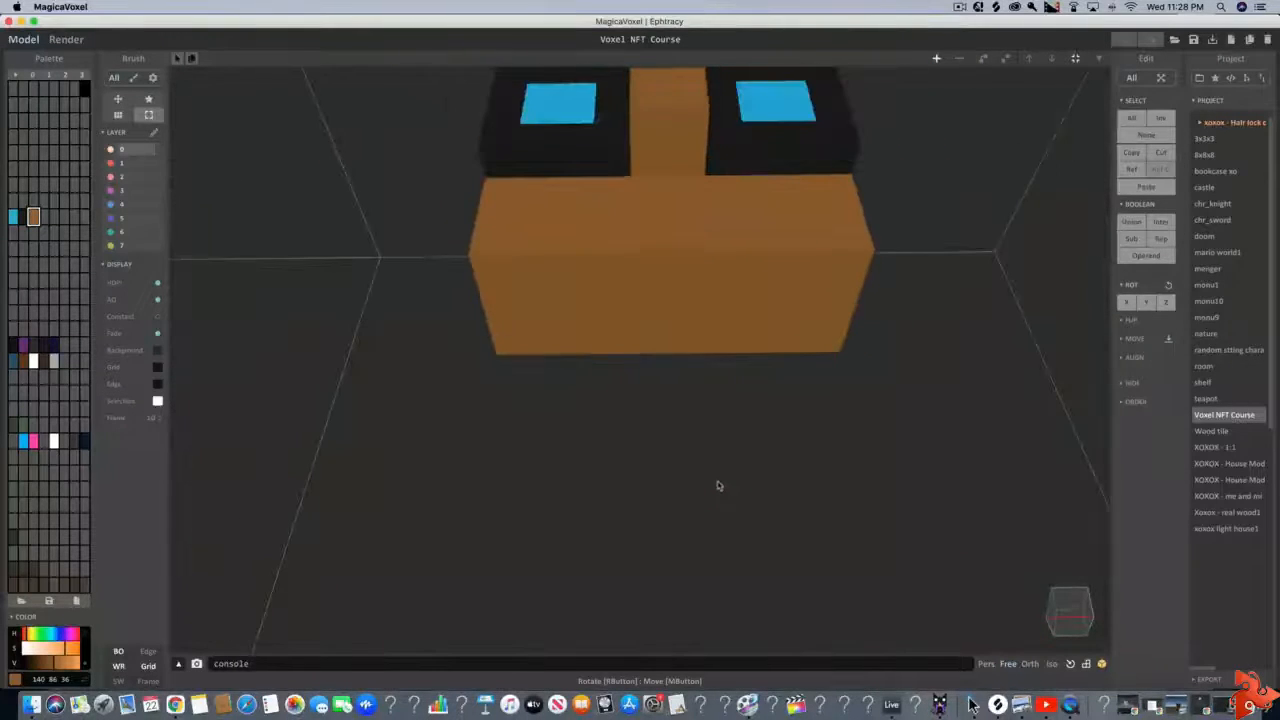
click(43, 217)
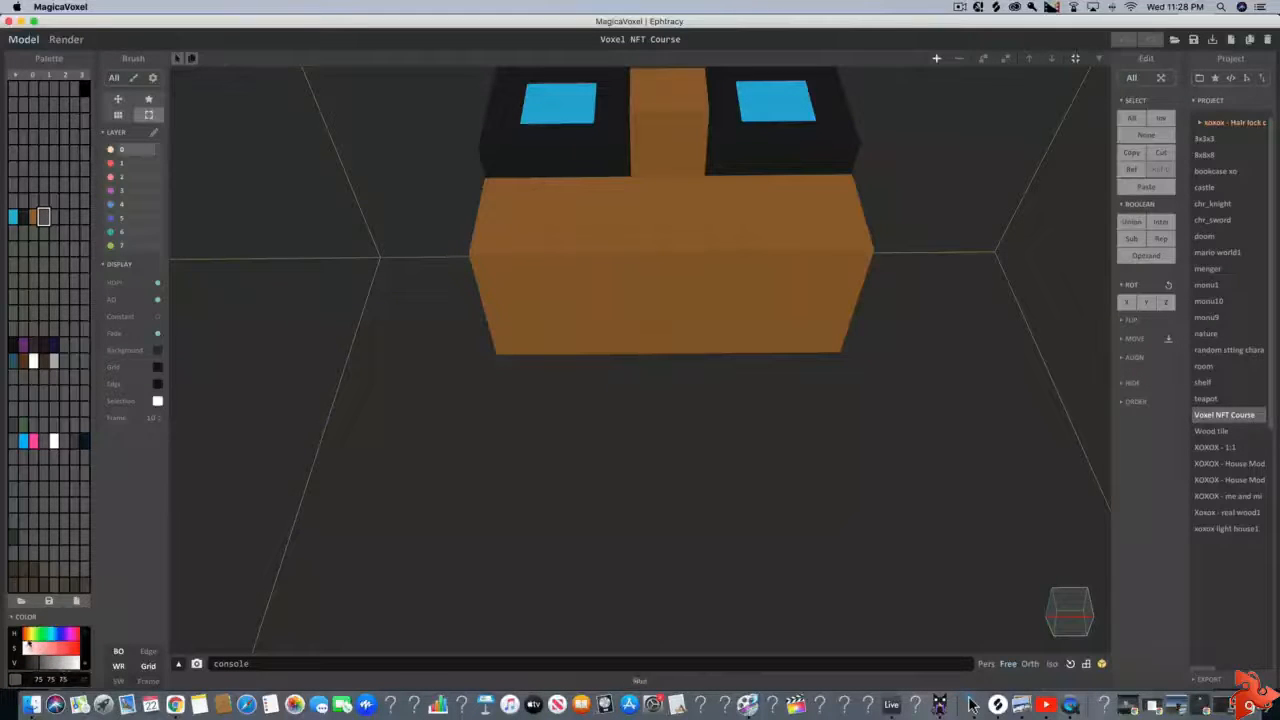
mouse_move(28, 639)
mouse_down()
mouse_move(68, 637)
mouse_move(47, 649)
mouse_up()
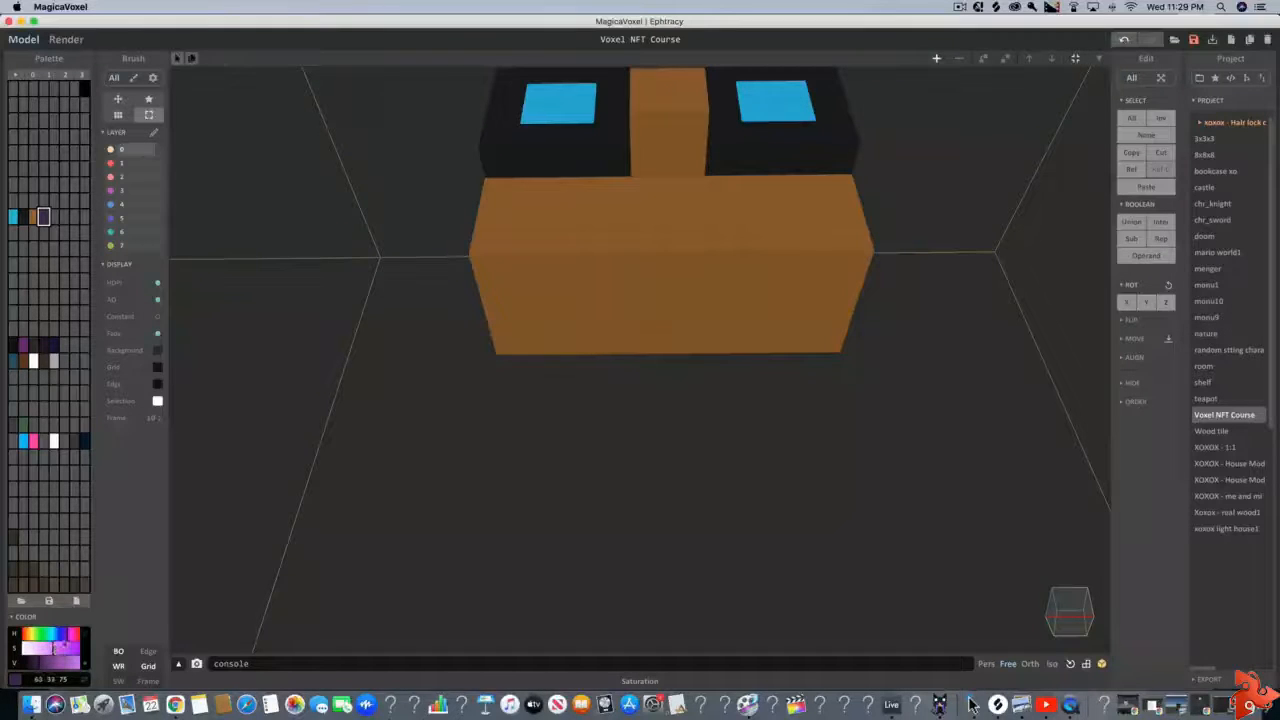
click(67, 639)
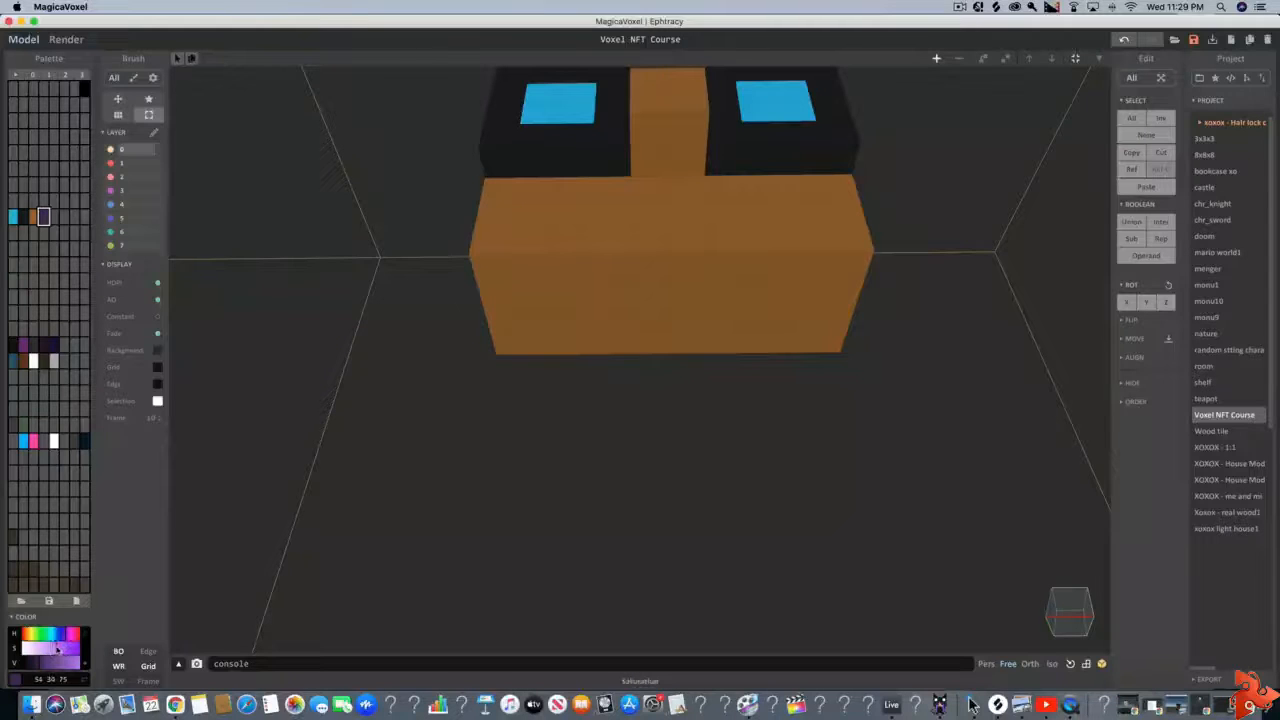
drag(42, 657, 51, 661)
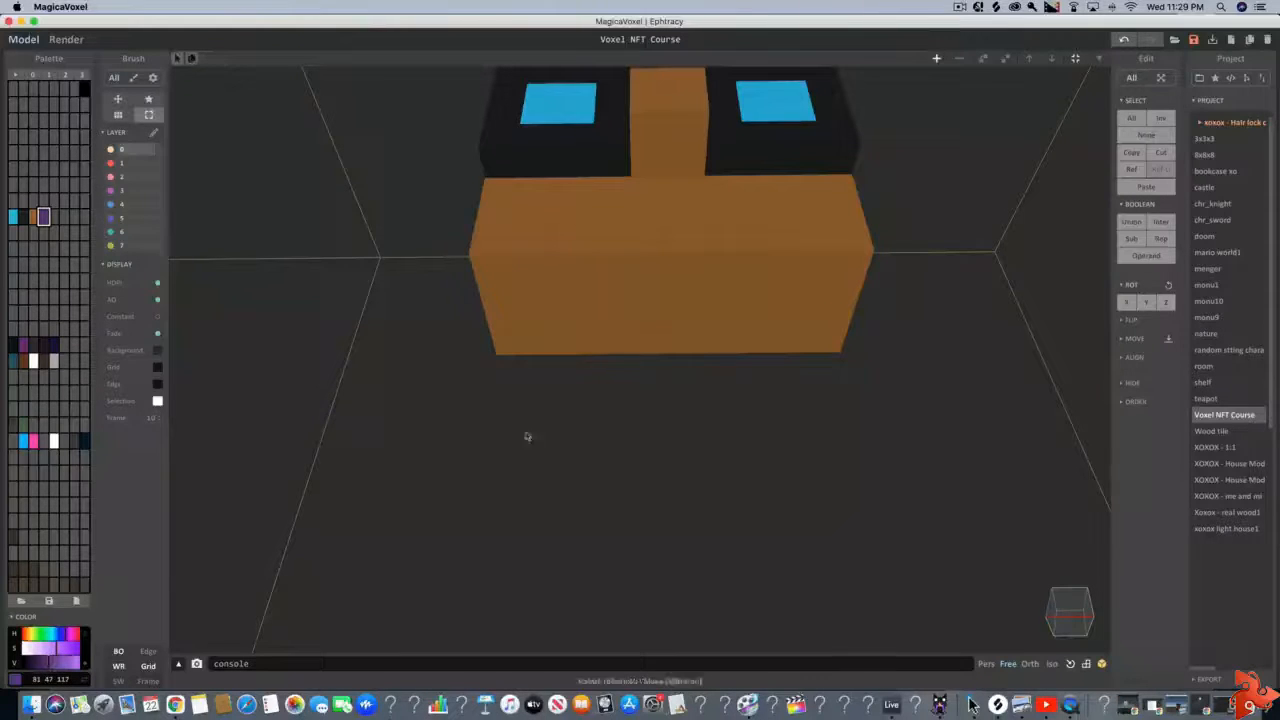
Open the head model for voxel editing and attach a one-voxel-thick purple shoulder box of 8 × 2 voxels to its underside
click(551, 306)
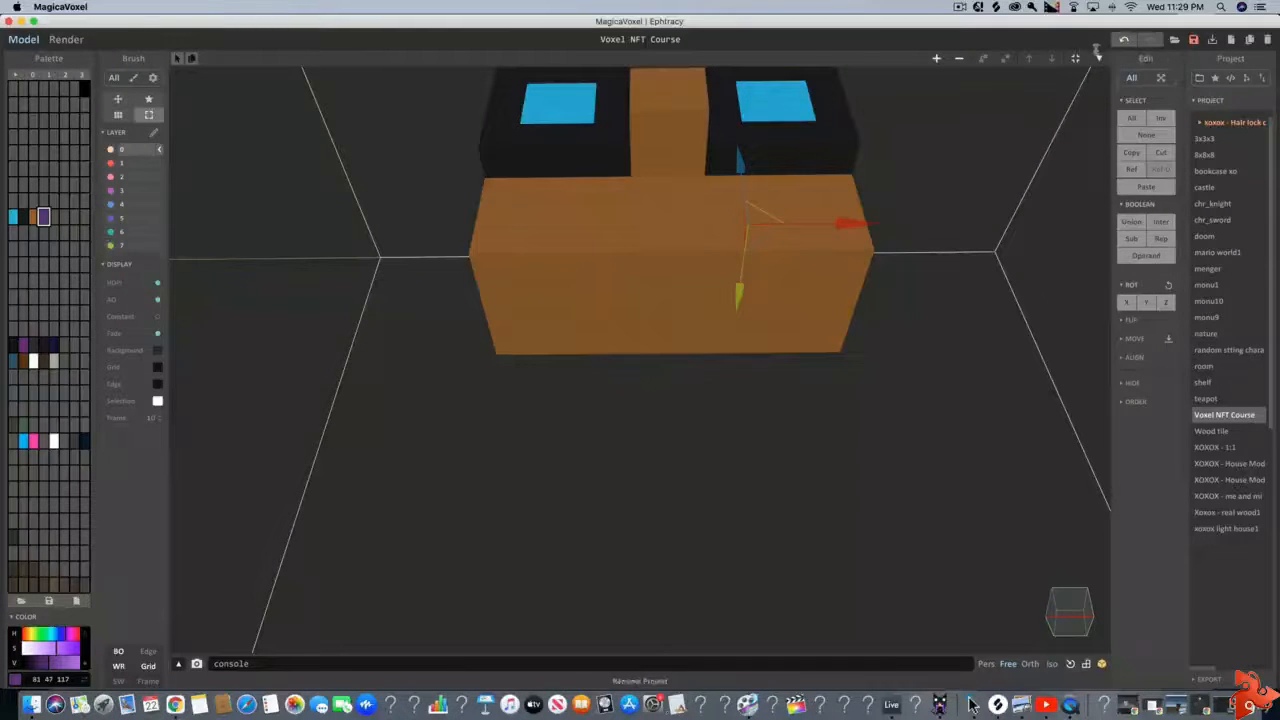
click(1098, 57)
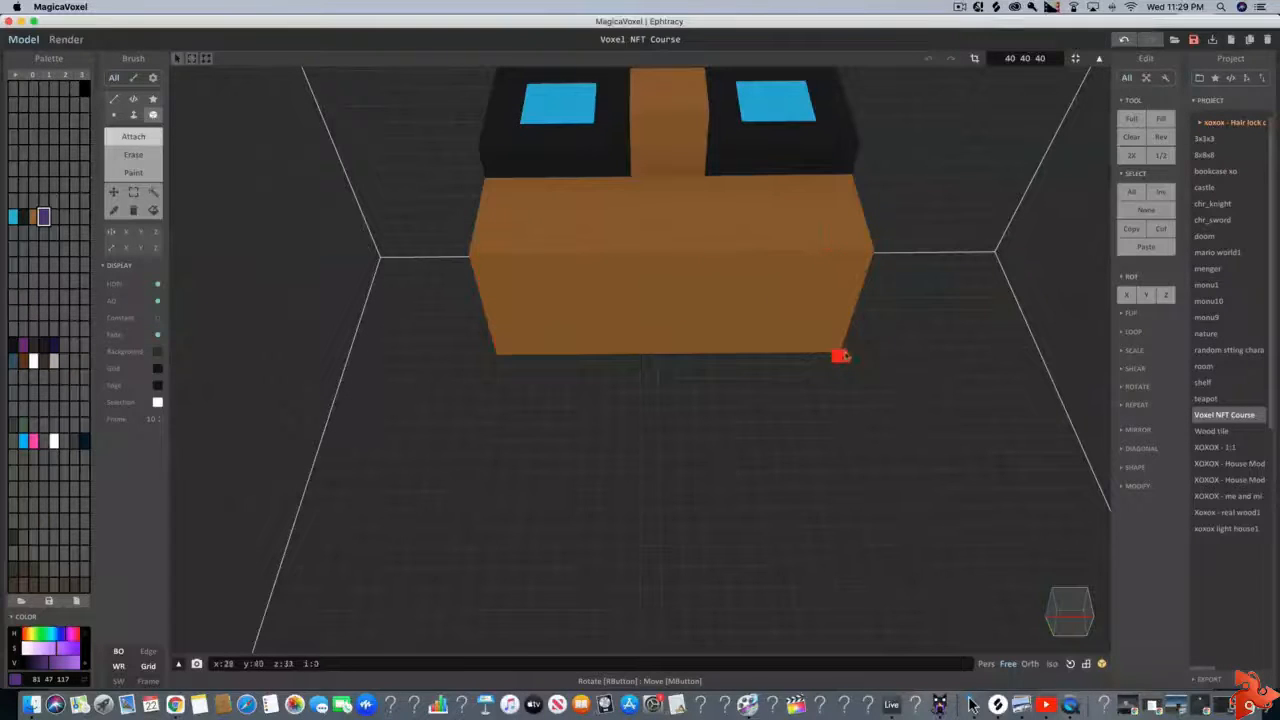
click(534, 300)
click(536, 313)
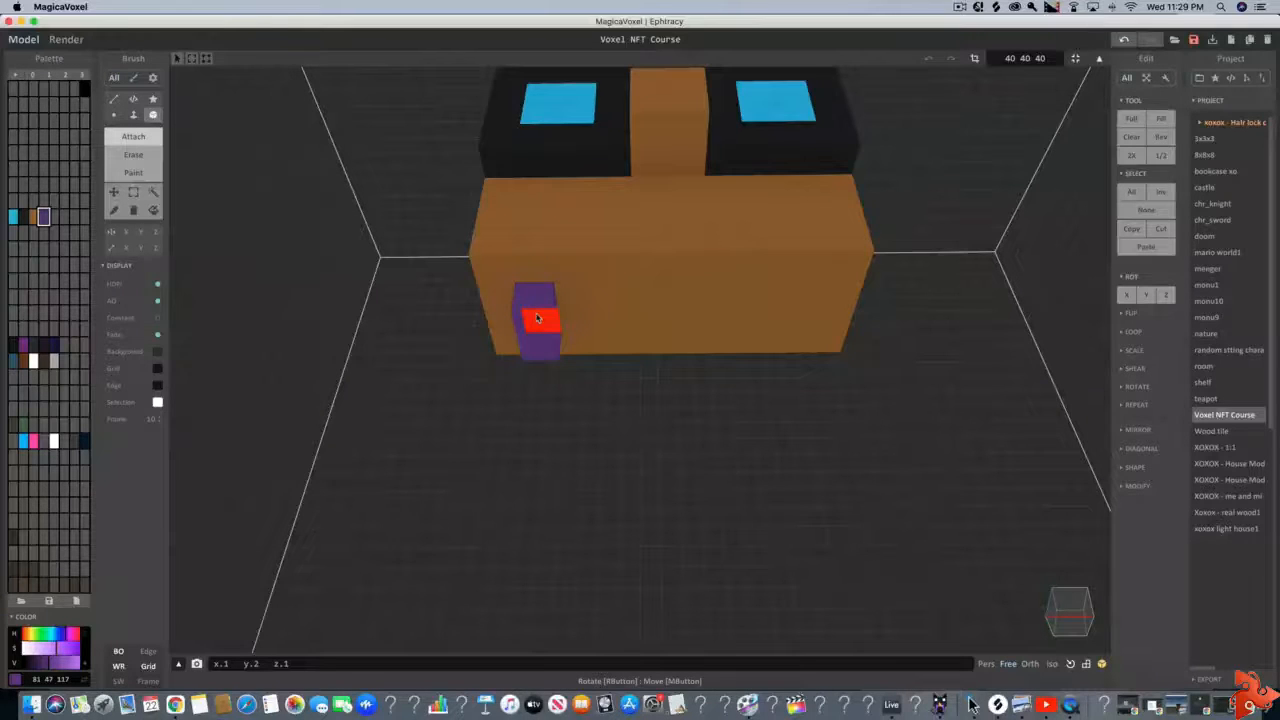
mouse_move(551, 318)
mouse_down()
mouse_move(684, 318)
mouse_move(763, 294)
mouse_move(785, 318)
mouse_up()
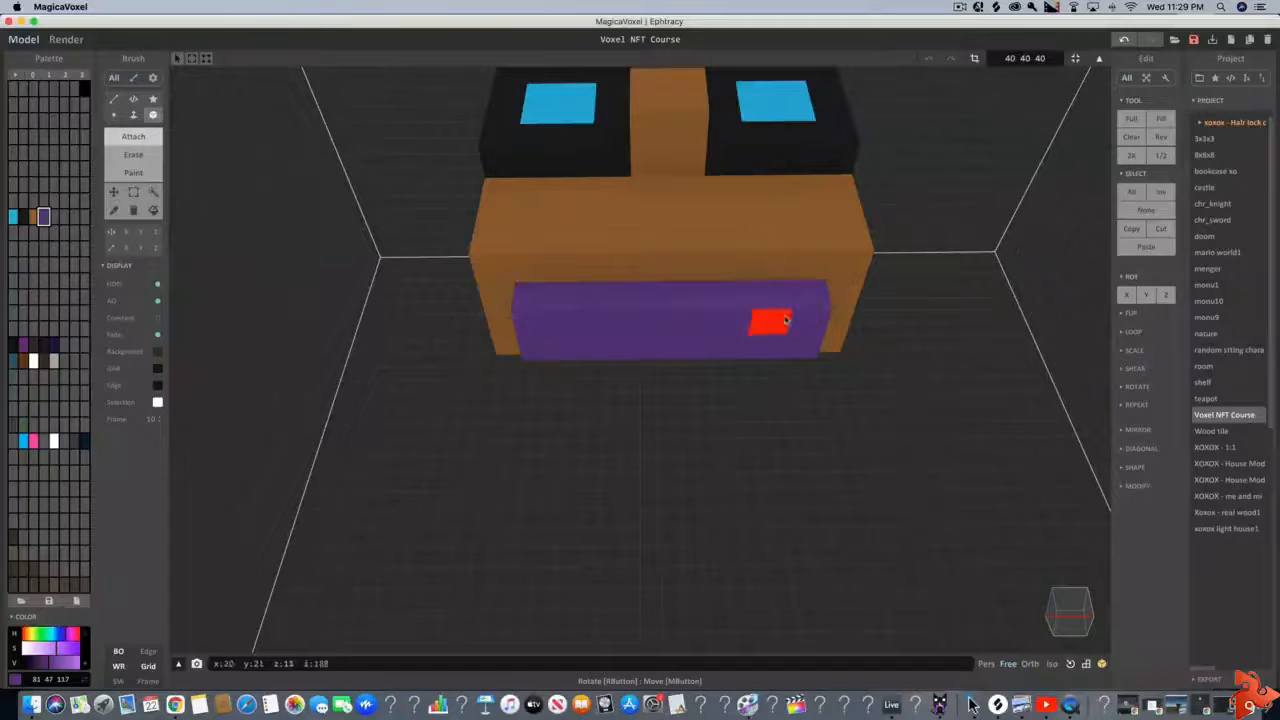
scroll(745, 328, down, 2)
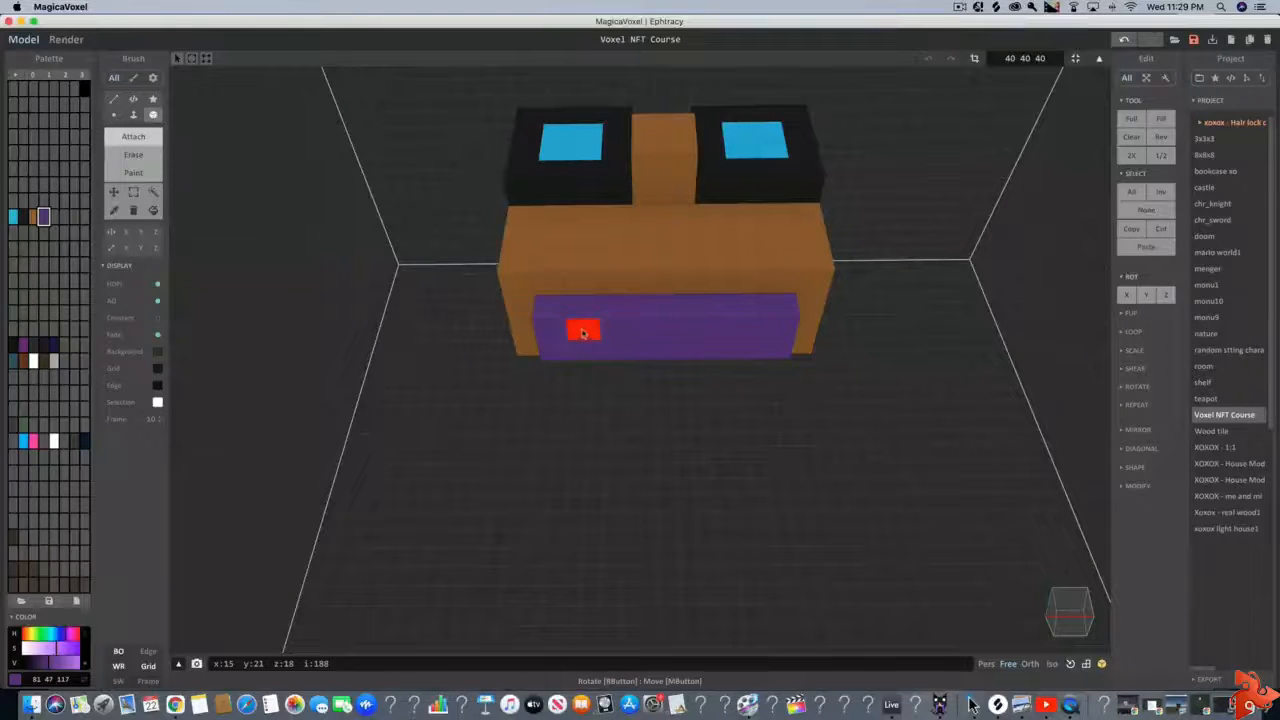
Attach a centred purple box of 6 × 2 voxels, one voxel thick, to the underside of the shoulder box
click(583, 333)
drag(580, 354, 738, 352)
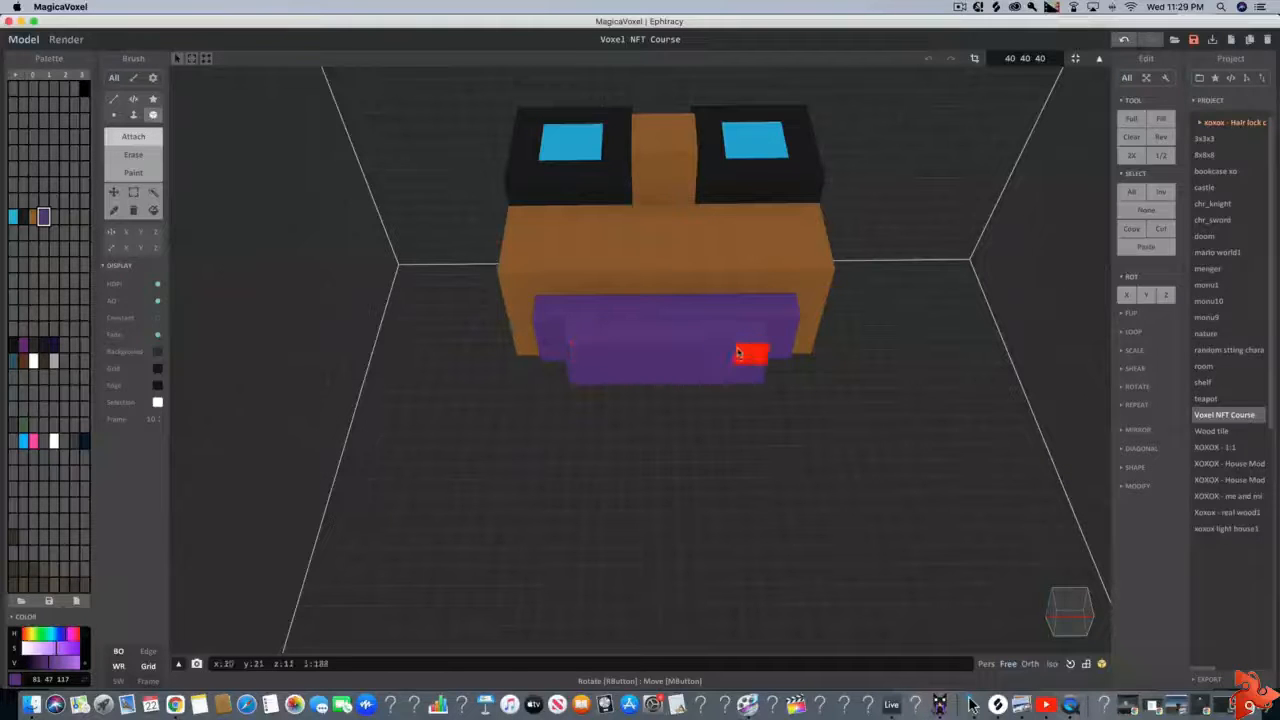
mouse_move(697, 423)
right_down()
mouse_move(688, 388)
mouse_move(689, 429)
right_up()
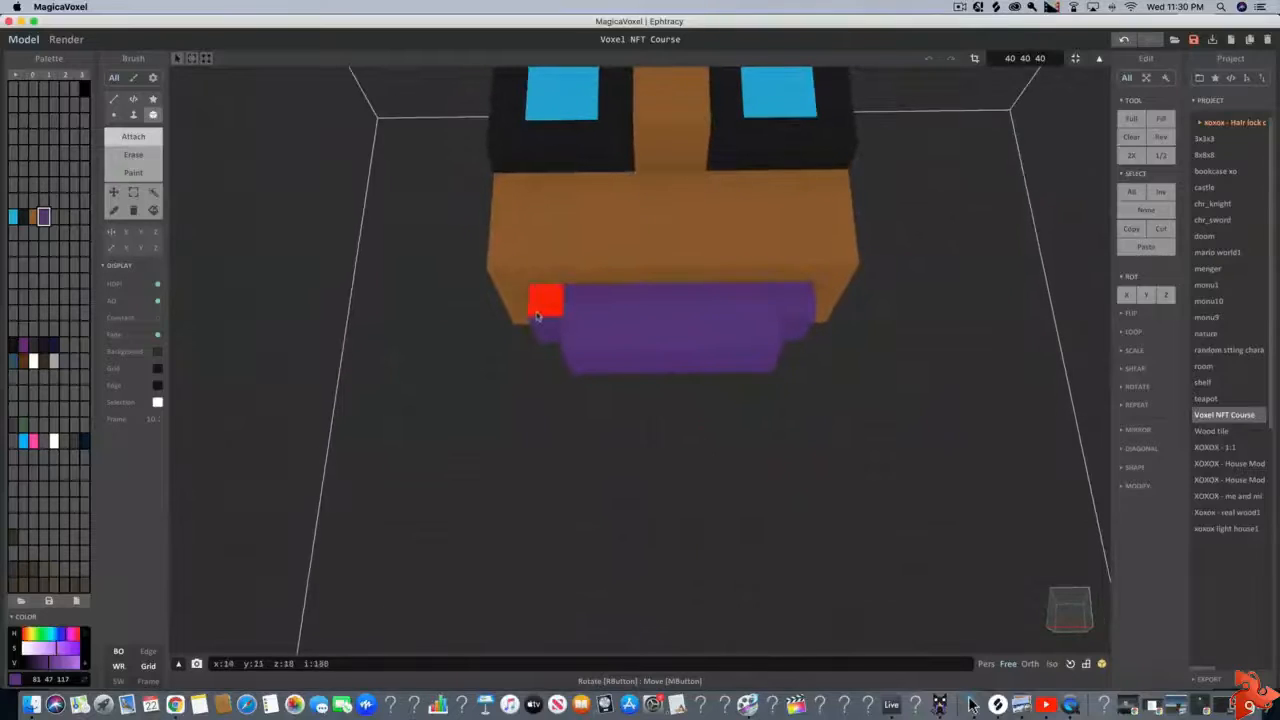
middle_drag(537, 316, 600, 317)
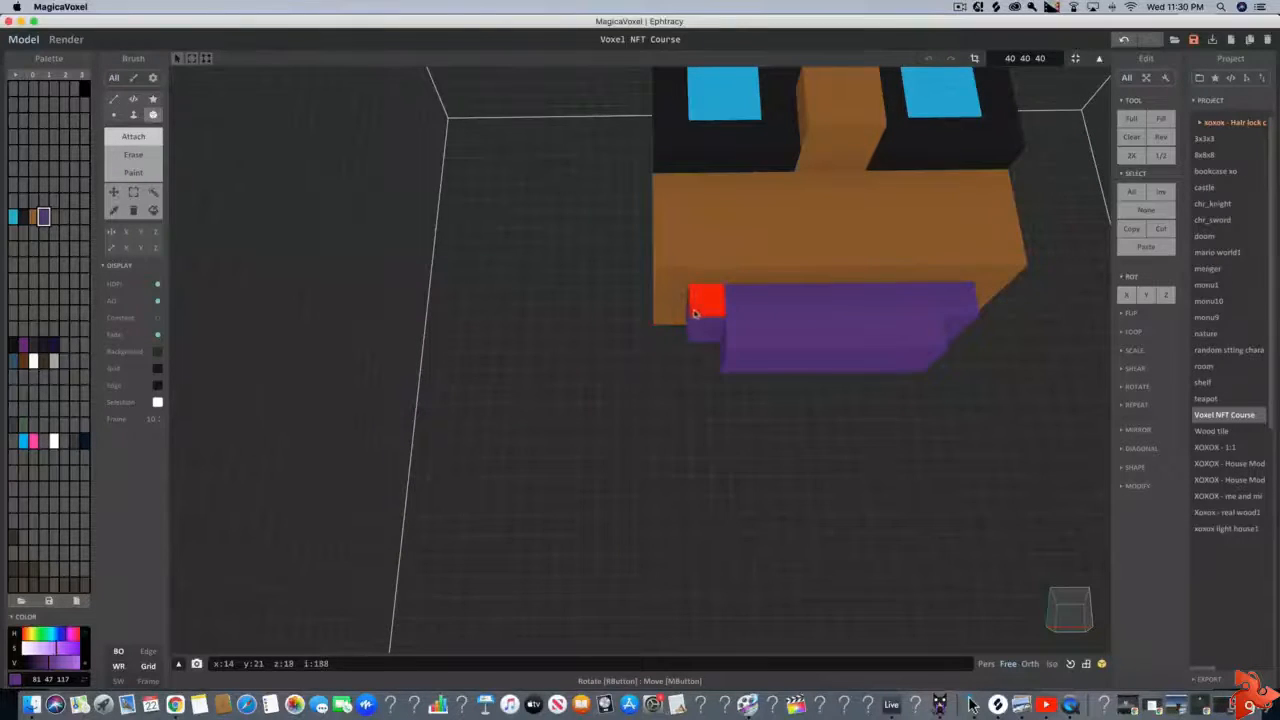
middle_drag(965, 312, 826, 313)
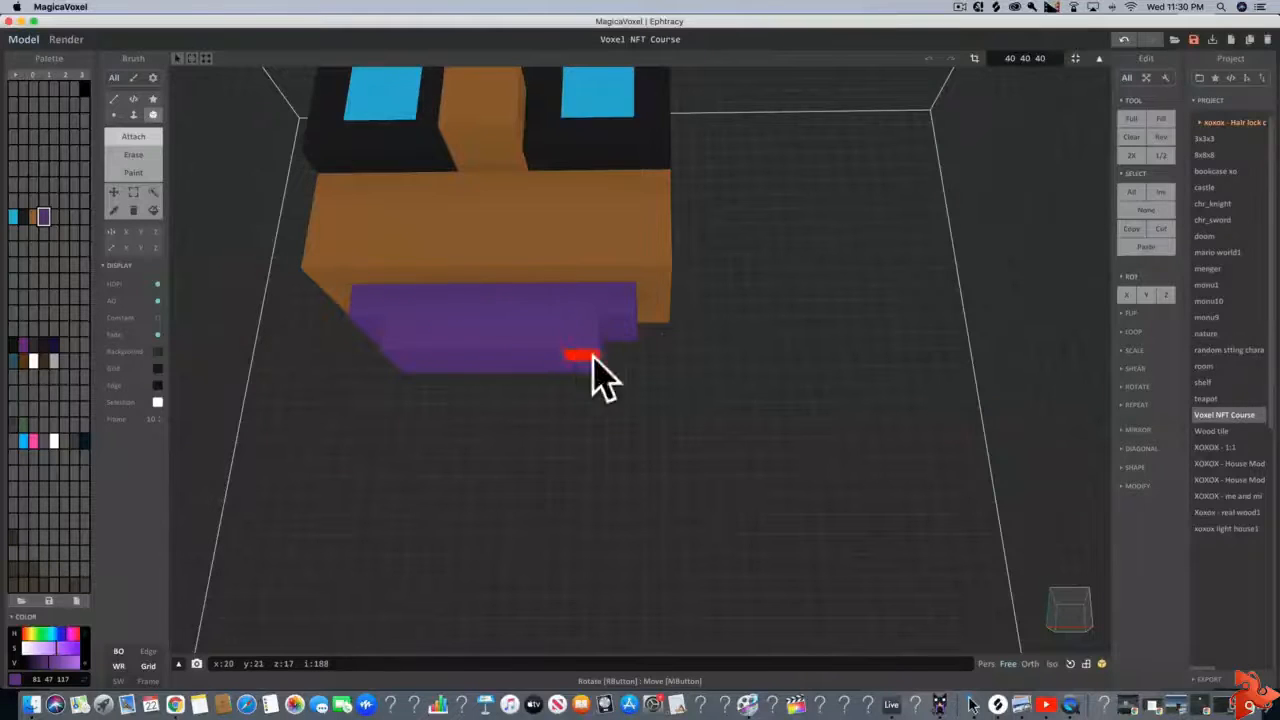
mouse_move(594, 358)
middle_down()
mouse_move(543, 346)
mouse_move(591, 357)
middle_up()
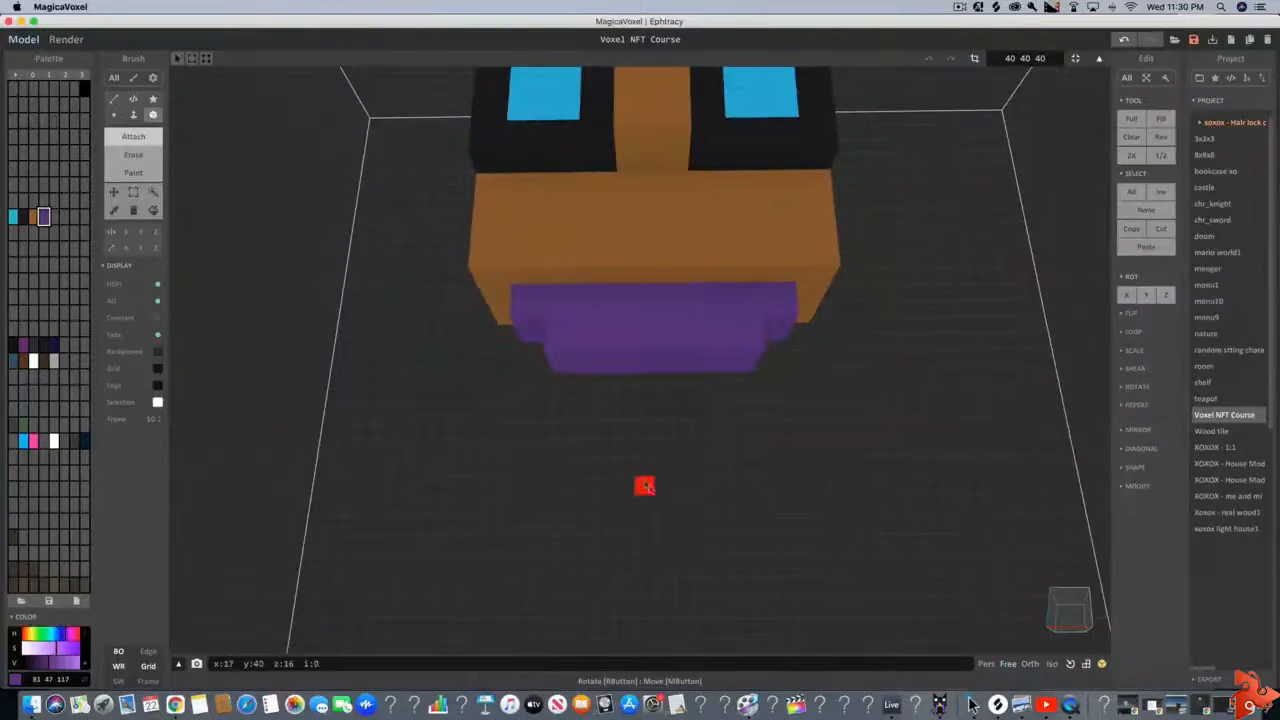
right_drag(645, 487, 648, 494)
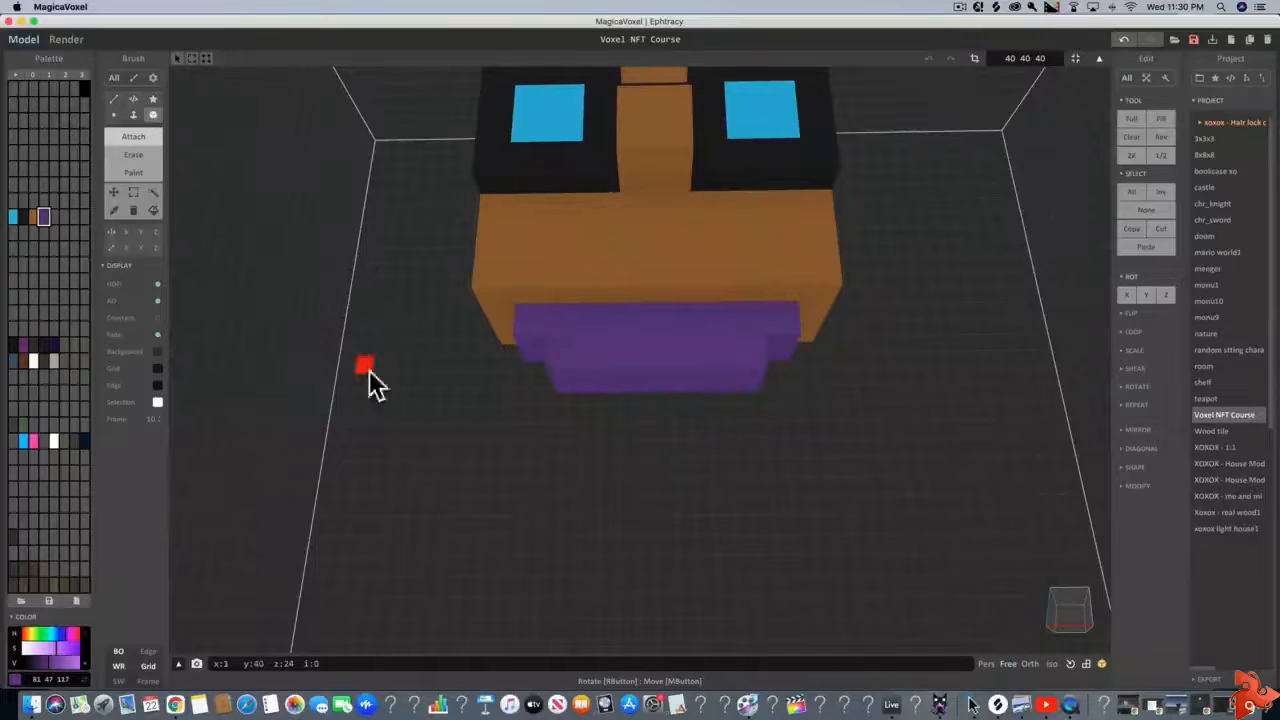
Use the Face brush in Attach mode to extrude the narrower purple box's underside downward by three voxels as the torso
click(133, 114)
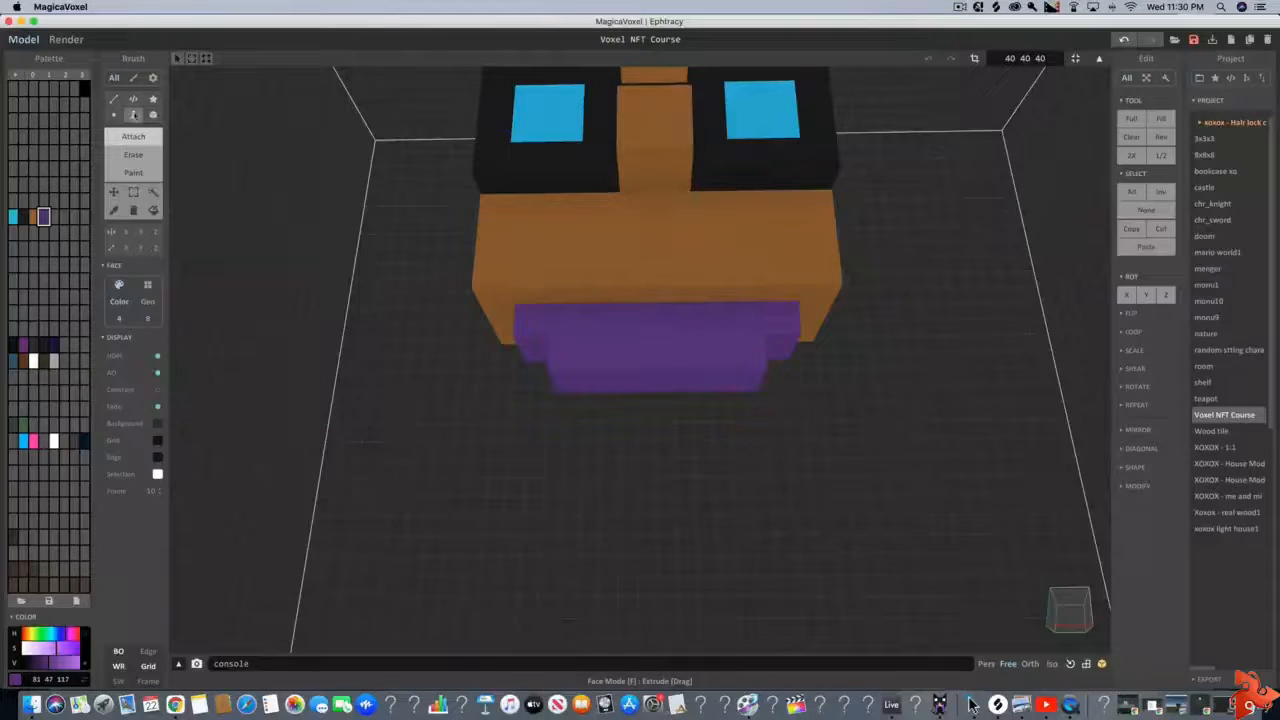
click(565, 375)
click(566, 412)
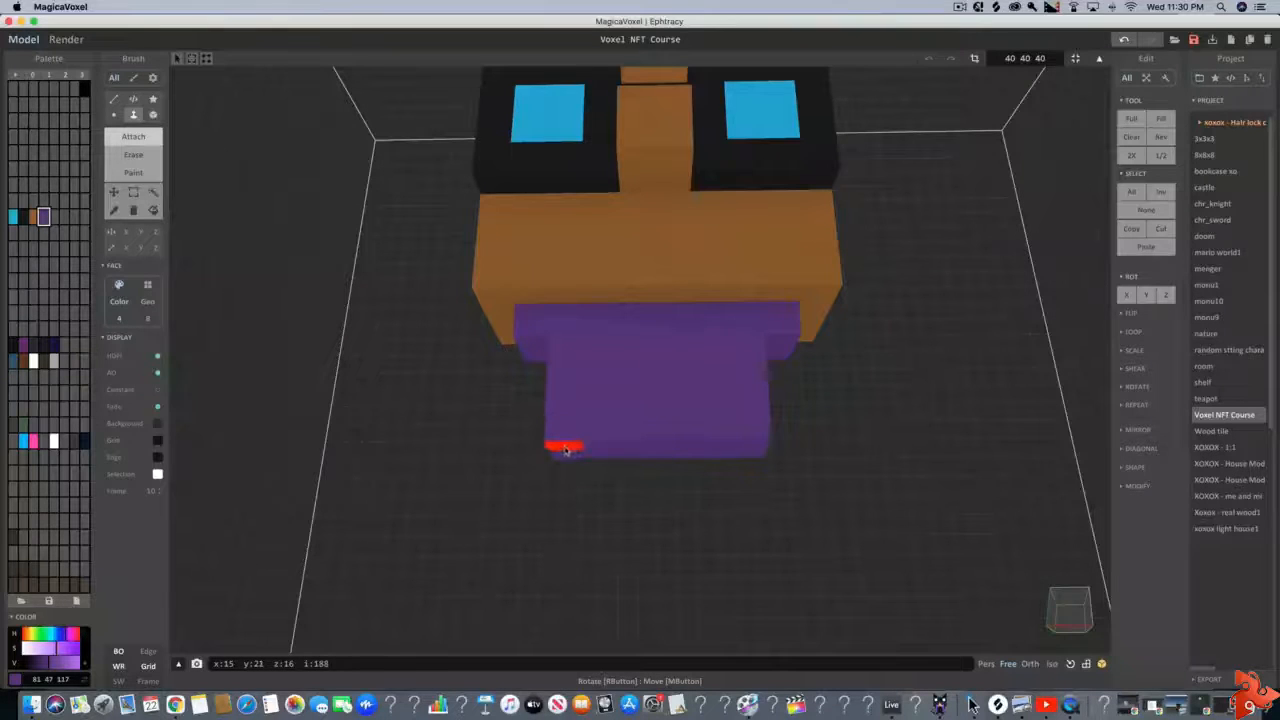
click(565, 450)
scroll(608, 490, down, 2)
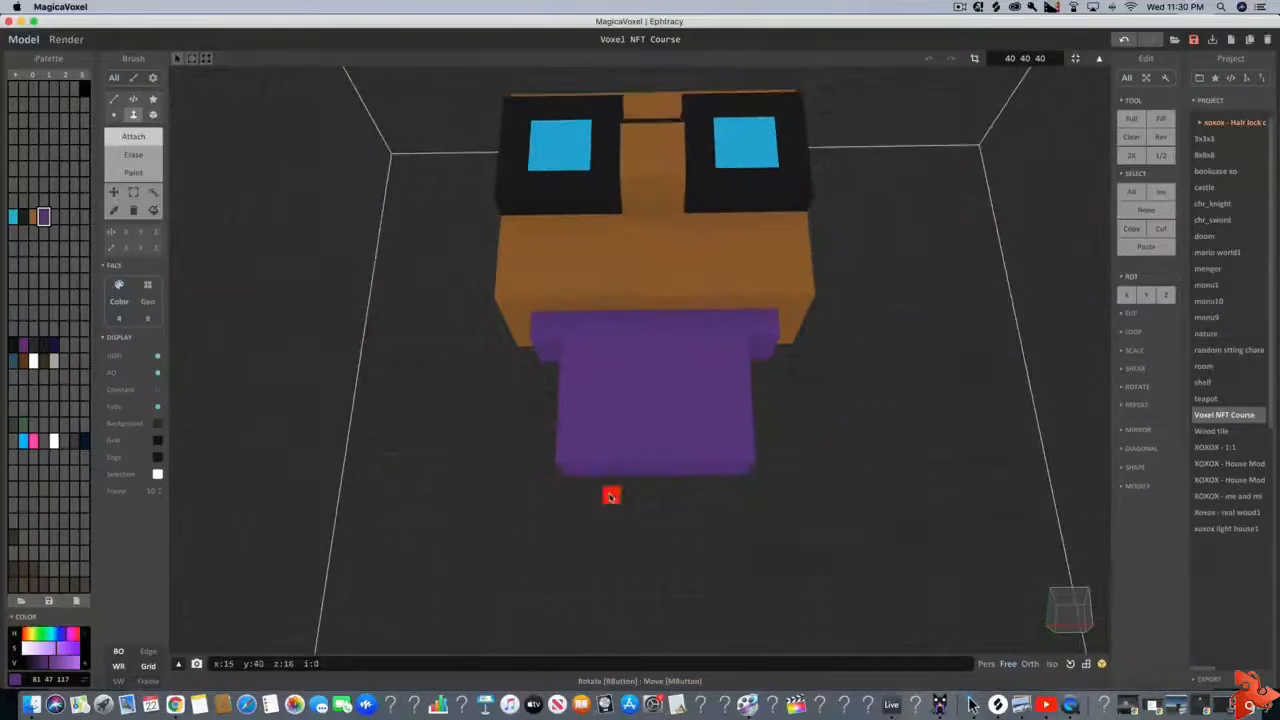
Extrude a skin-brown arm four voxels downward from the shoulder's overhanging underside on the character's right side
right_drag(493, 387, 583, 348)
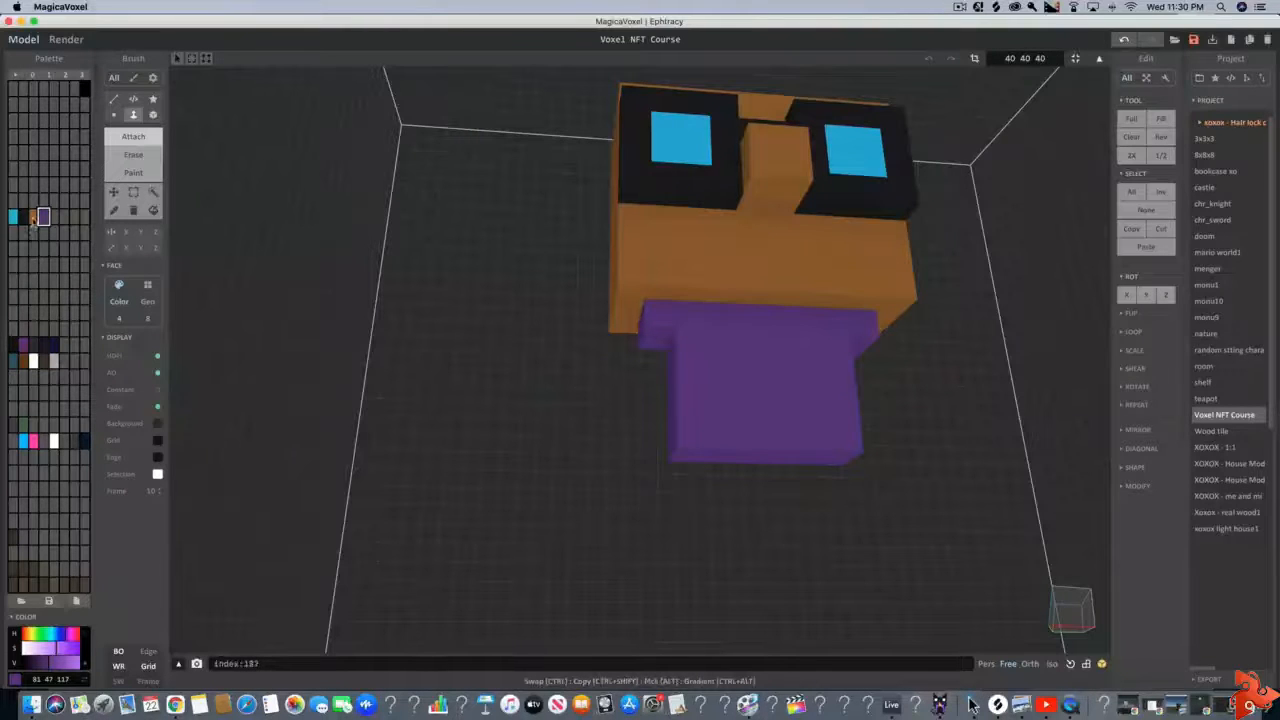
click(33, 217)
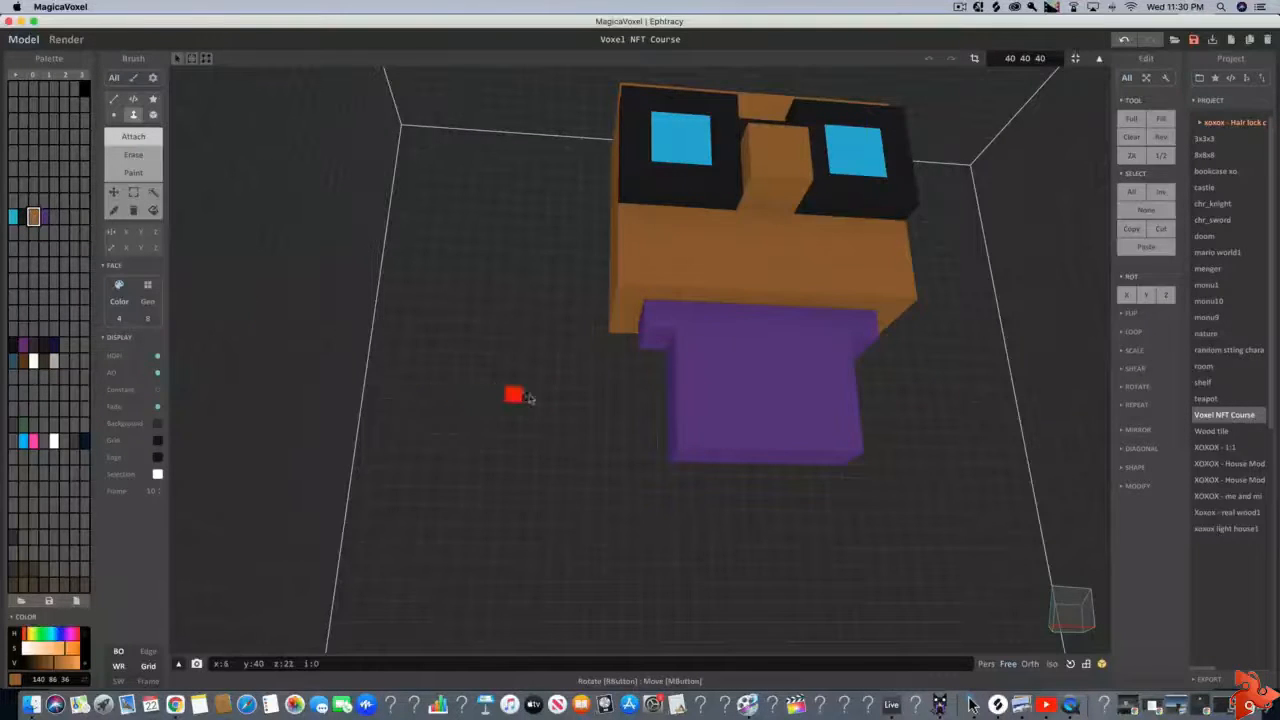
right_drag(529, 398, 580, 400)
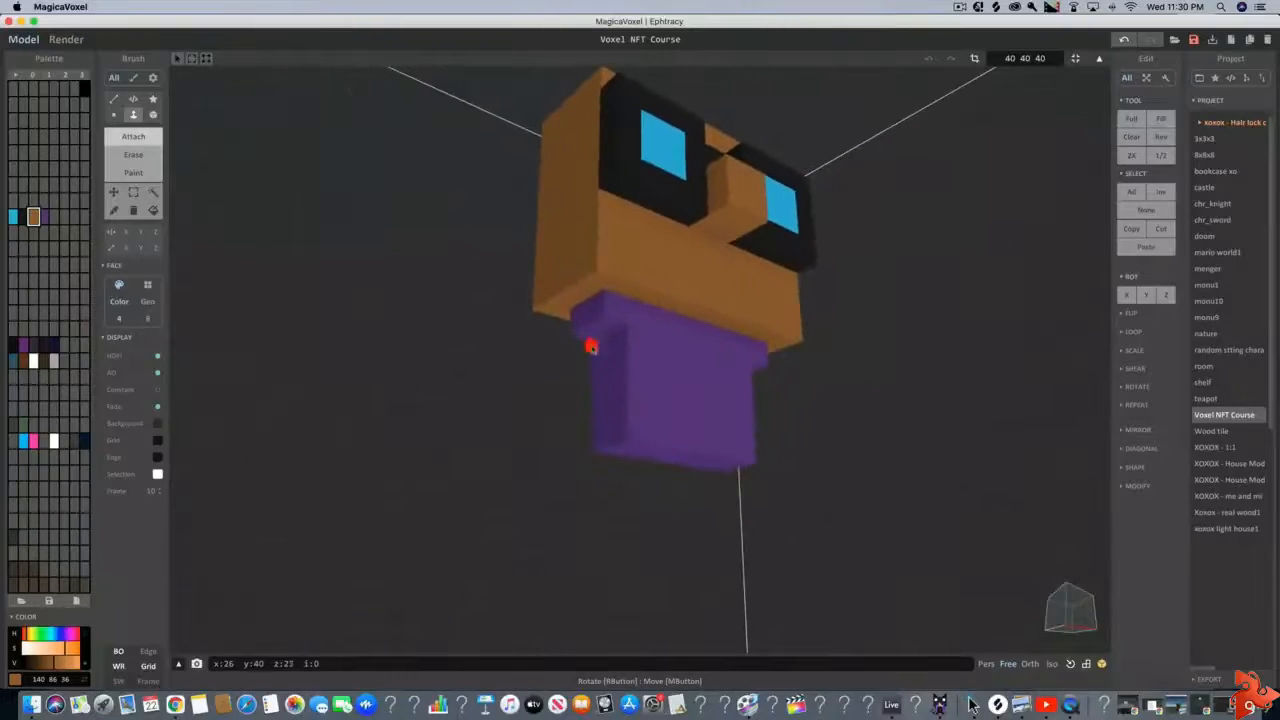
click(589, 340)
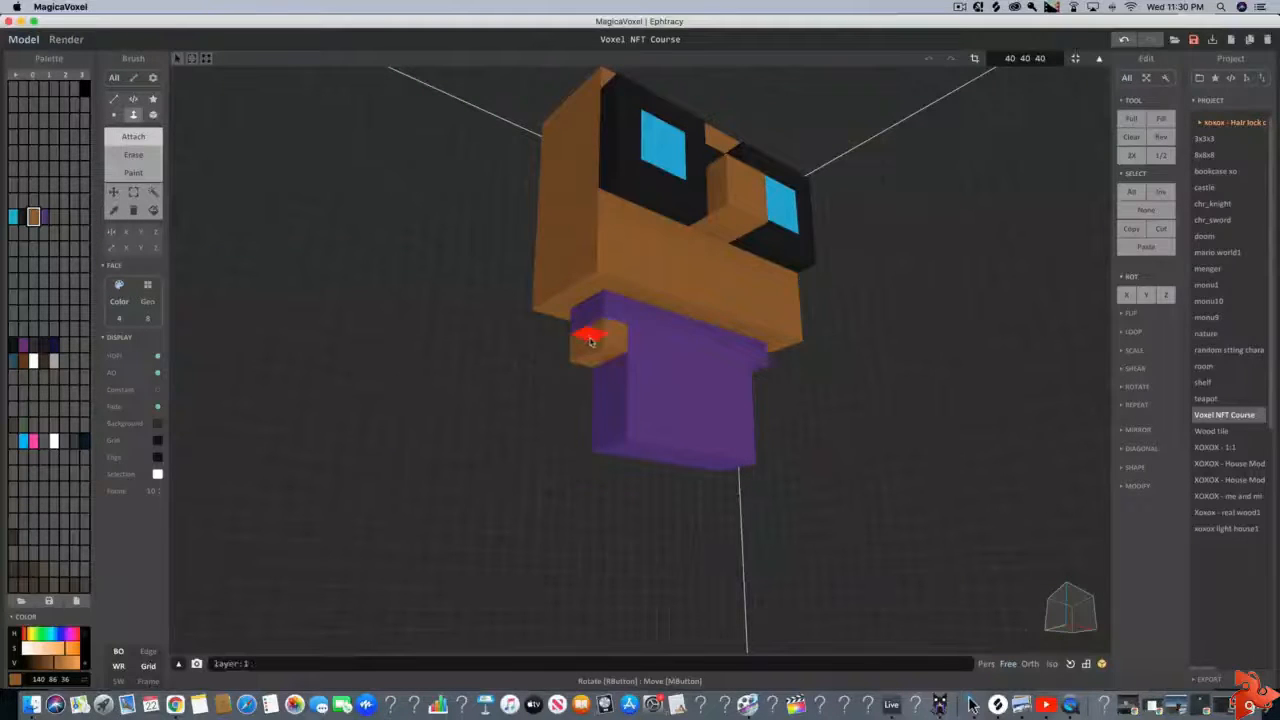
click(596, 356)
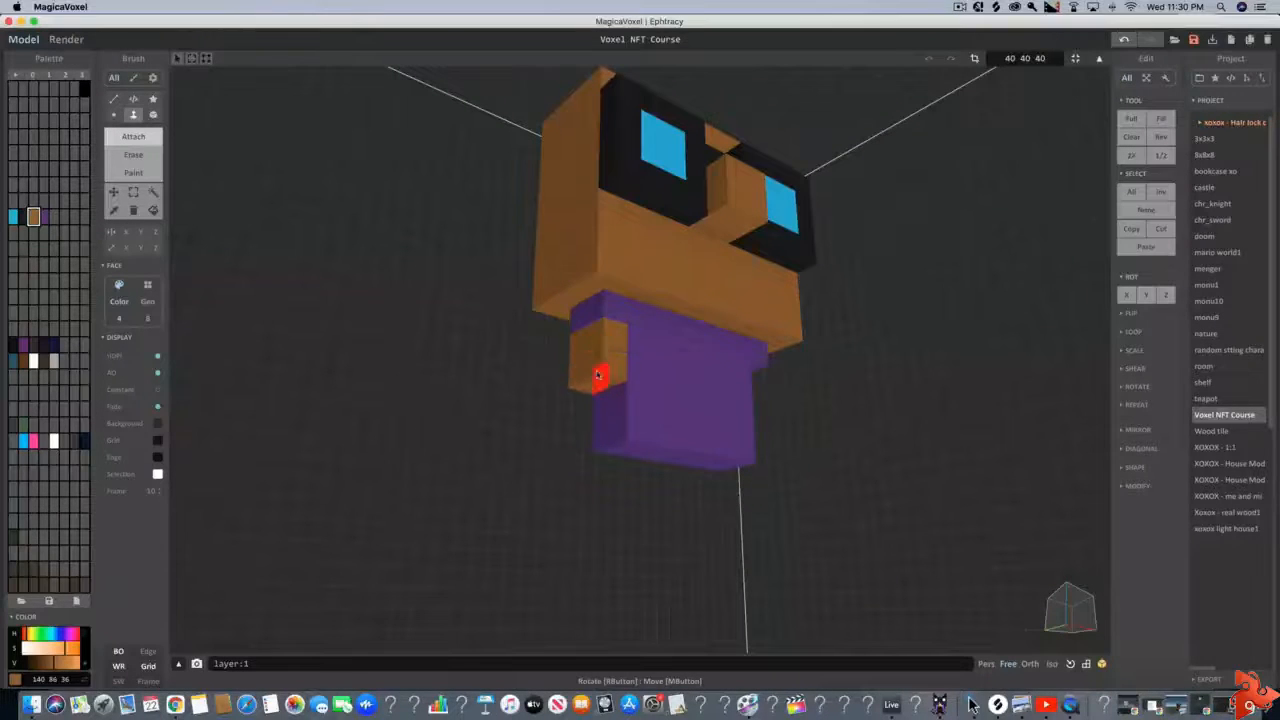
click(598, 377)
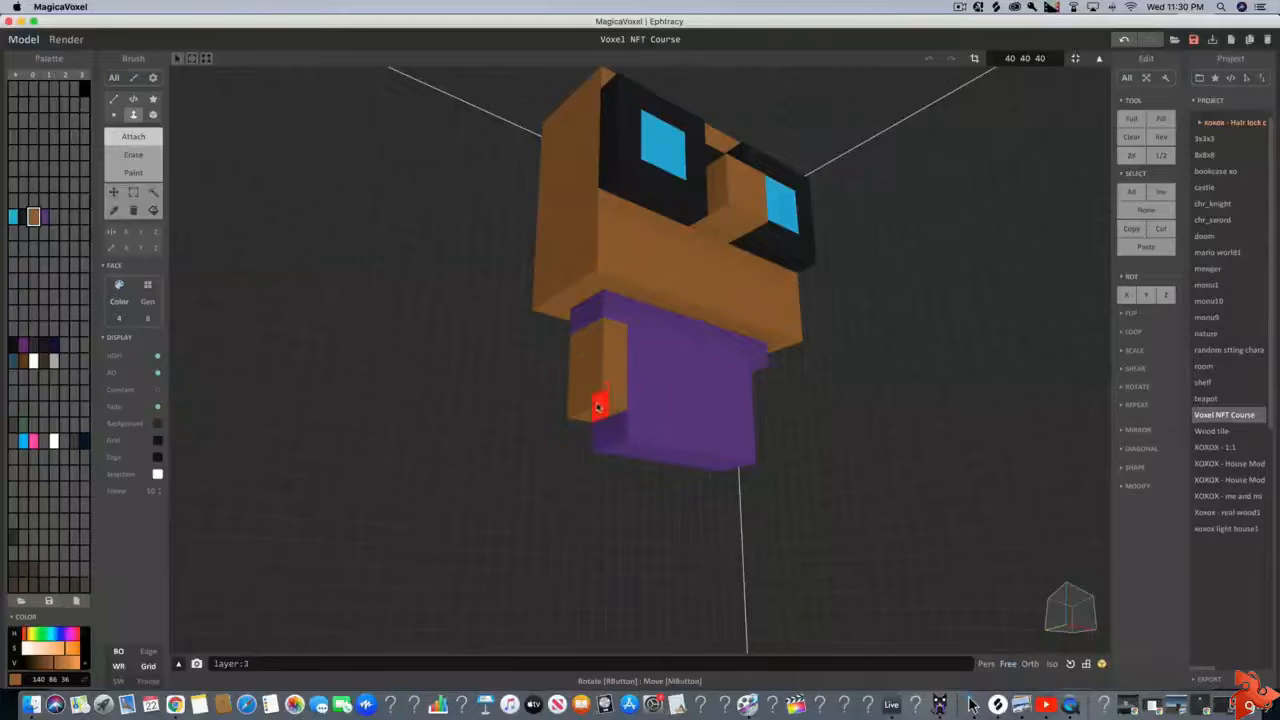
click(598, 412)
Extrude a matching skin-brown arm four voxels downward from the shoulder's overhanging underside on the character's left side
right_drag(598, 412, 500, 391)
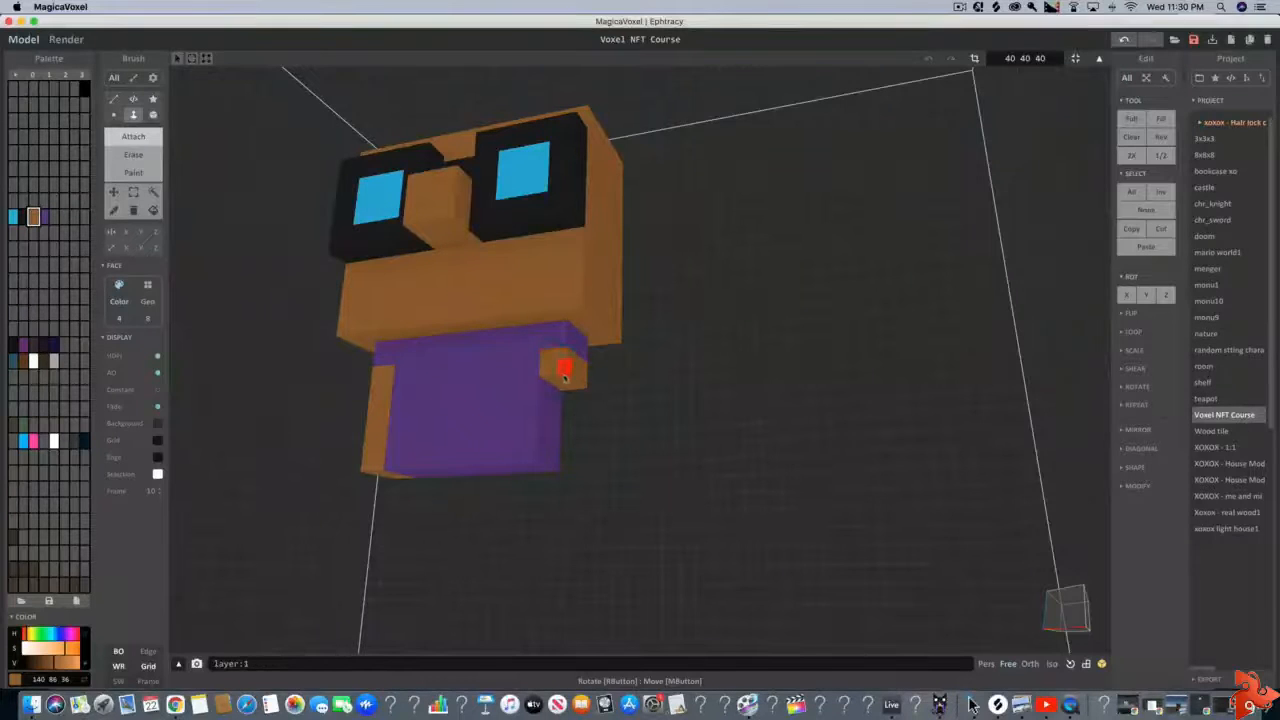
click(563, 392)
click(563, 404)
click(559, 430)
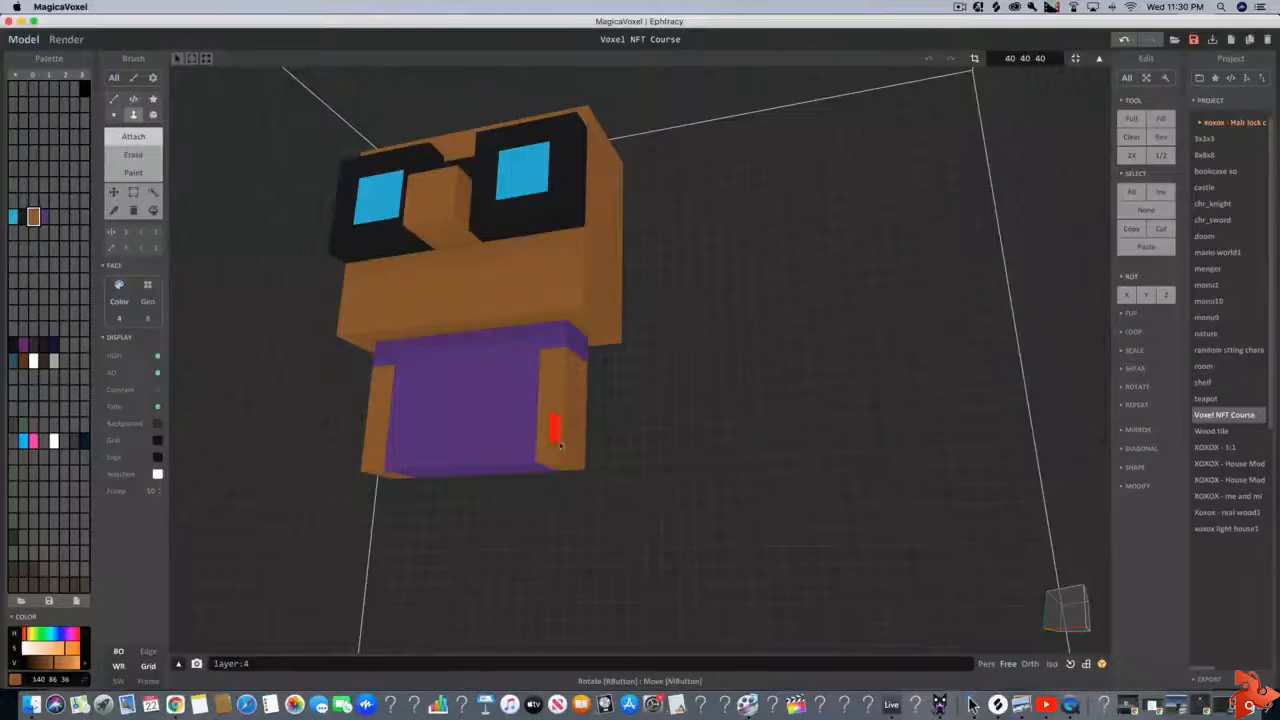
right_drag(556, 430, 595, 488)
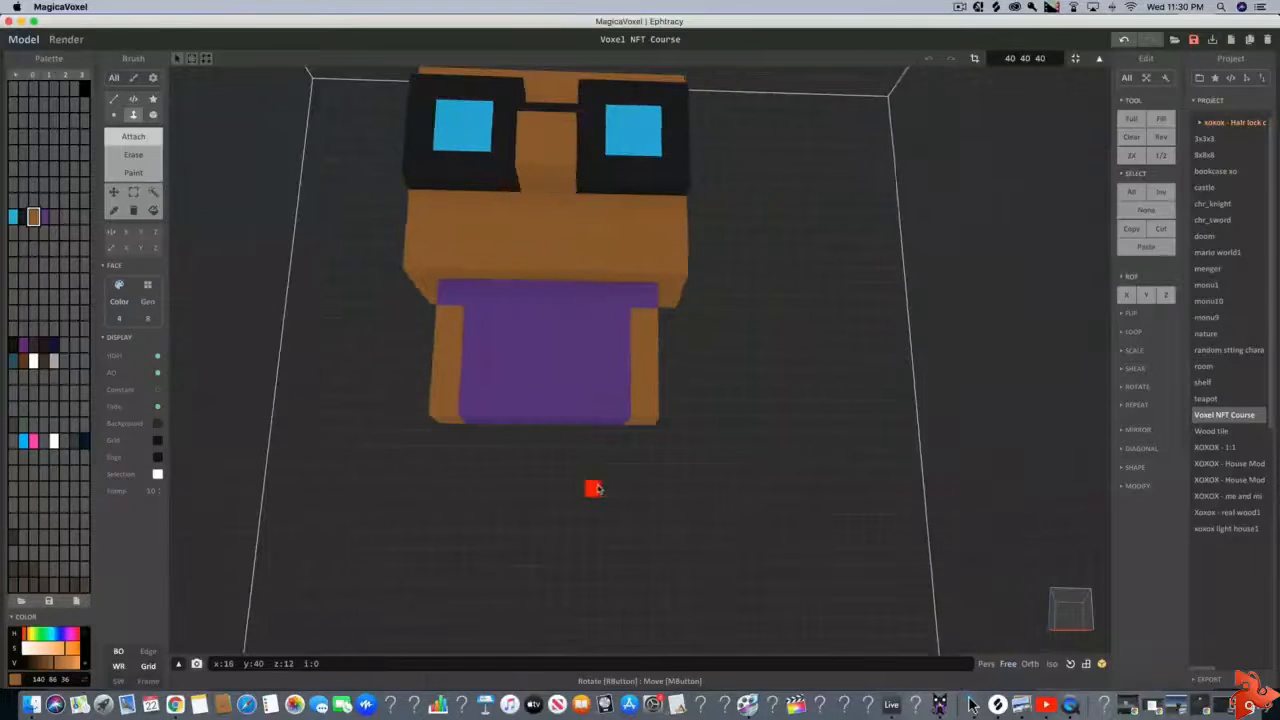
Mix a dark reddish brown (41, 23, 23) in an unused palette slot and attach a 6 × 2 box two voxels tall under the torso
click(54, 217)
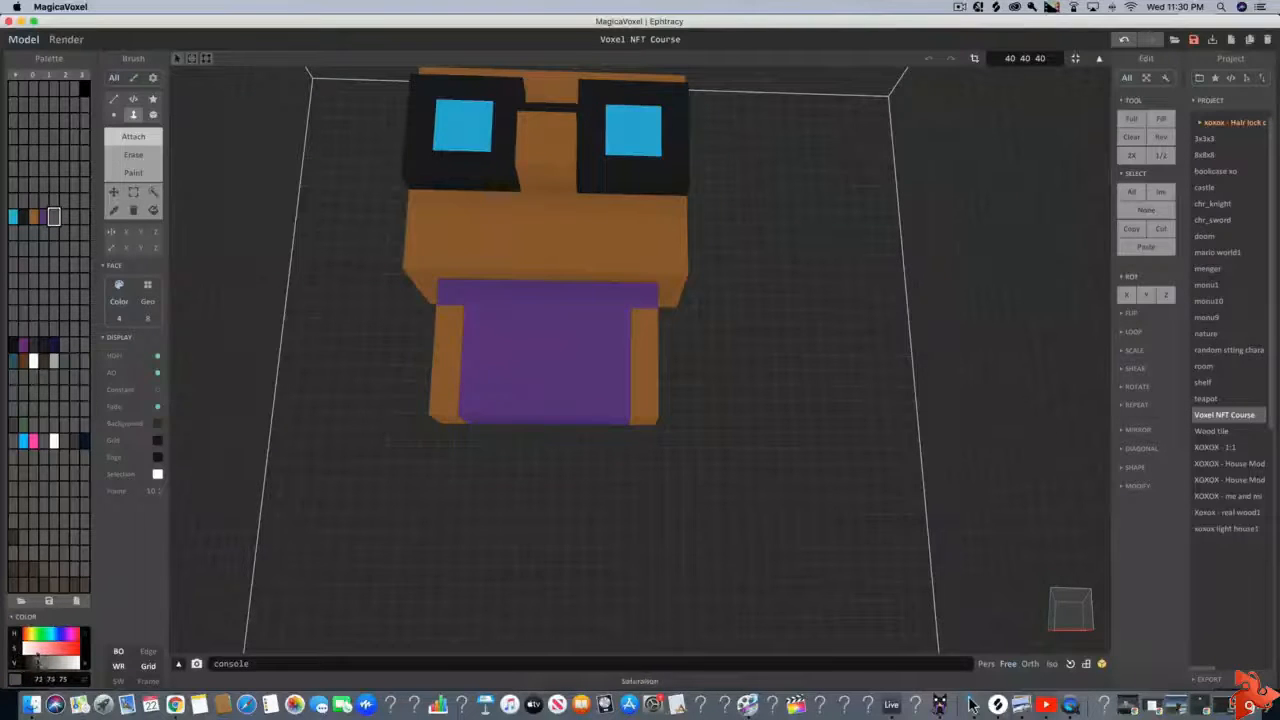
click(39, 649)
mouse_move(38, 634)
mouse_down()
mouse_move(32, 664)
mouse_move(31, 634)
mouse_move(19, 638)
mouse_move(31, 665)
mouse_move(45, 650)
mouse_up()
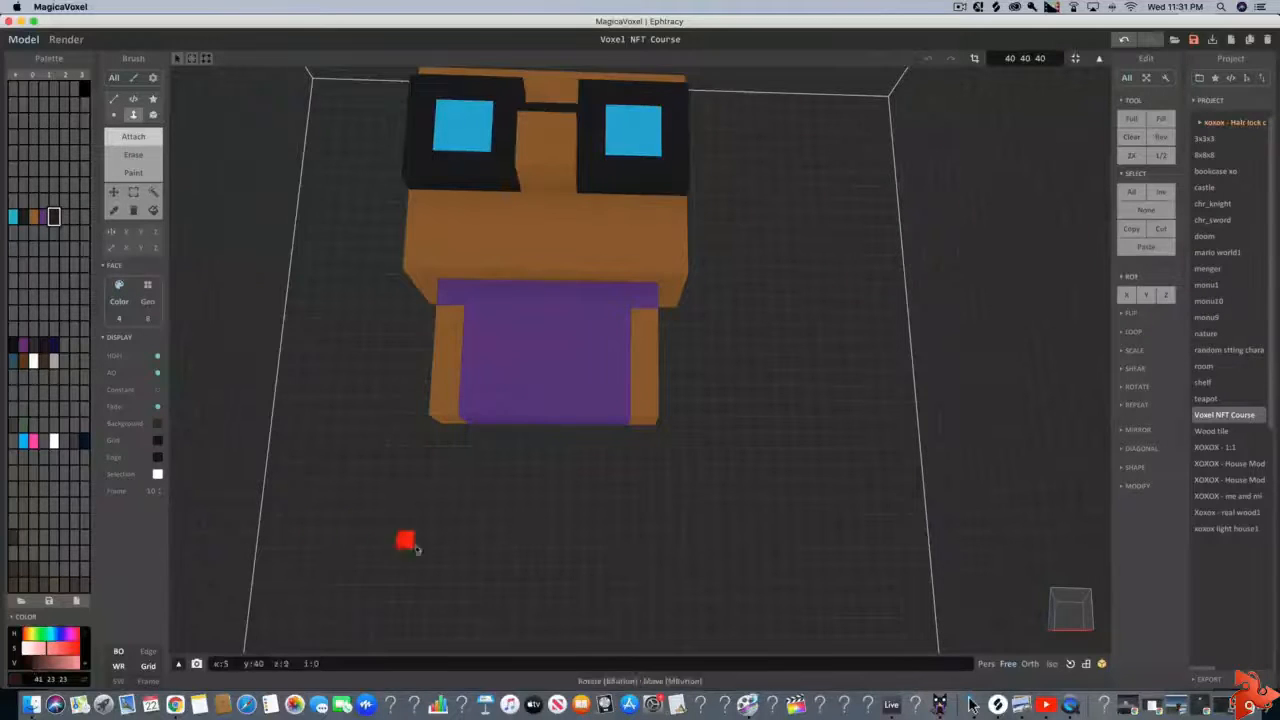
scroll(410, 540, up, 4)
mouse_move(410, 540)
right_down()
mouse_move(426, 573)
mouse_move(418, 552)
mouse_move(429, 537)
mouse_move(443, 543)
right_up()
scroll(423, 550, down, 4)
scroll(449, 541, up, 2)
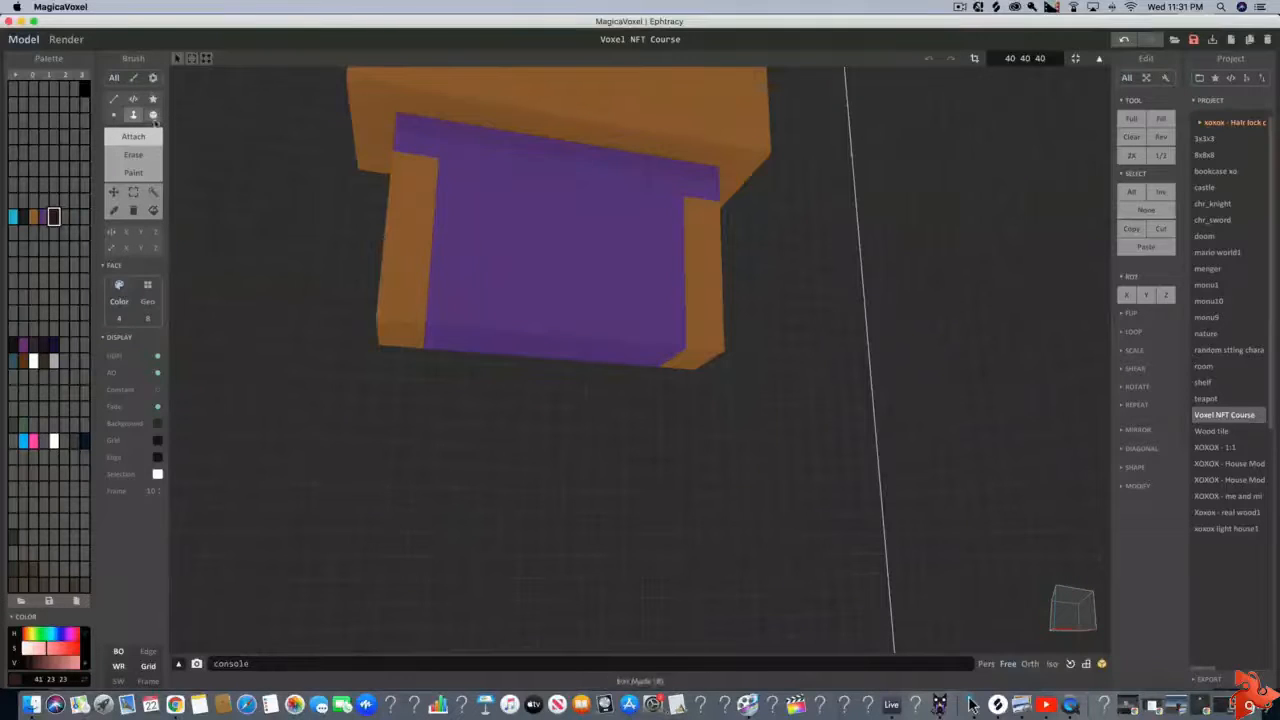
click(152, 115)
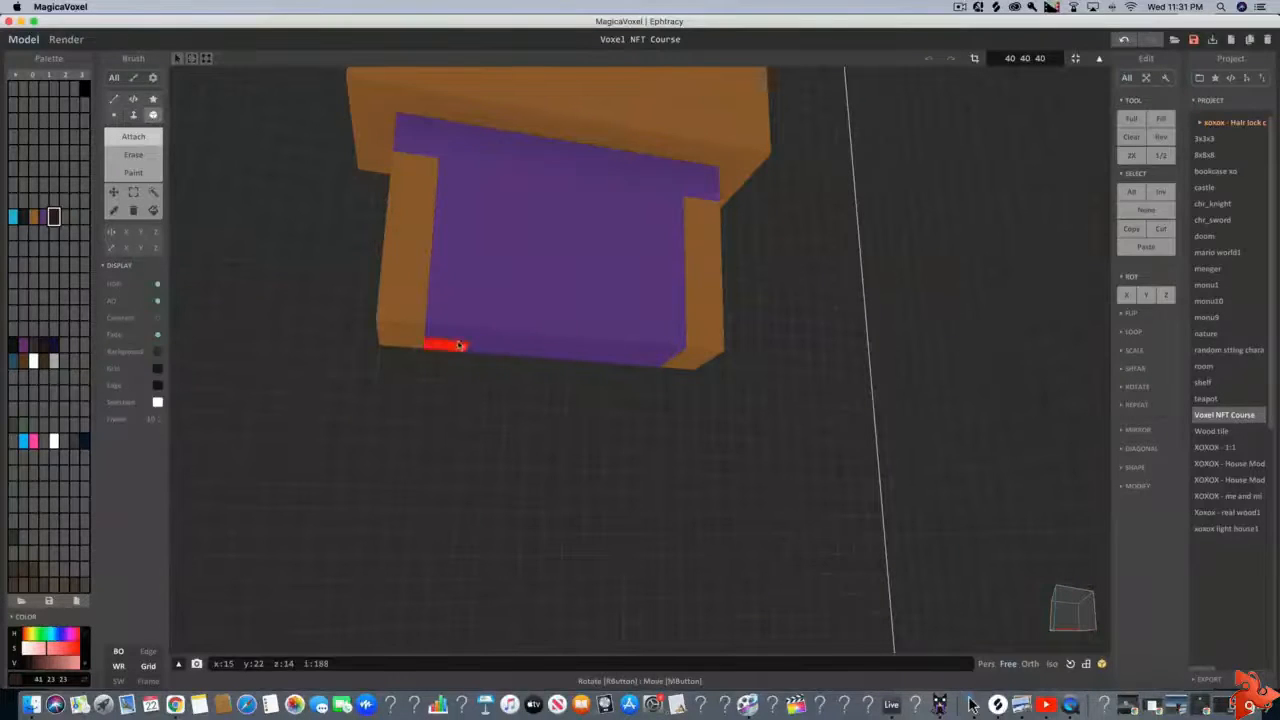
drag(453, 344, 657, 357)
drag(440, 389, 657, 391)
right_drag(657, 391, 548, 410)
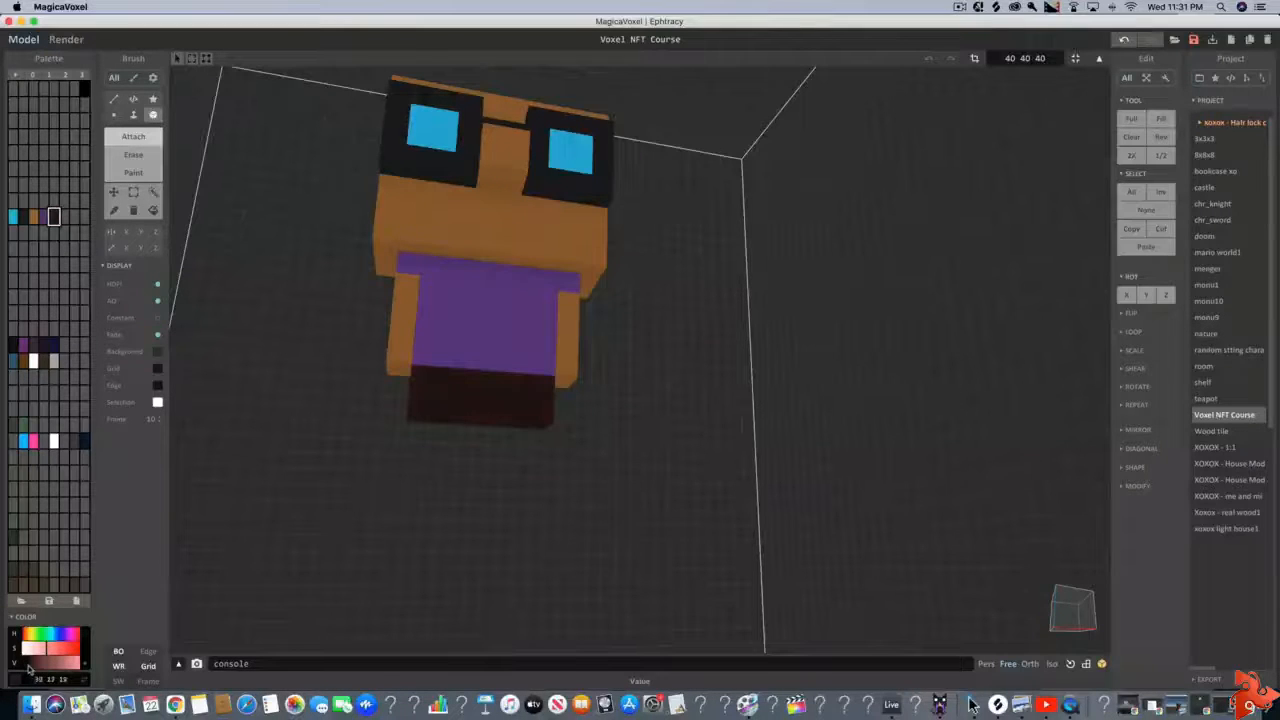
Adjust the shorts' palette colour through several hues, settling on dark olive (56, 51, 17)
click(62, 650)
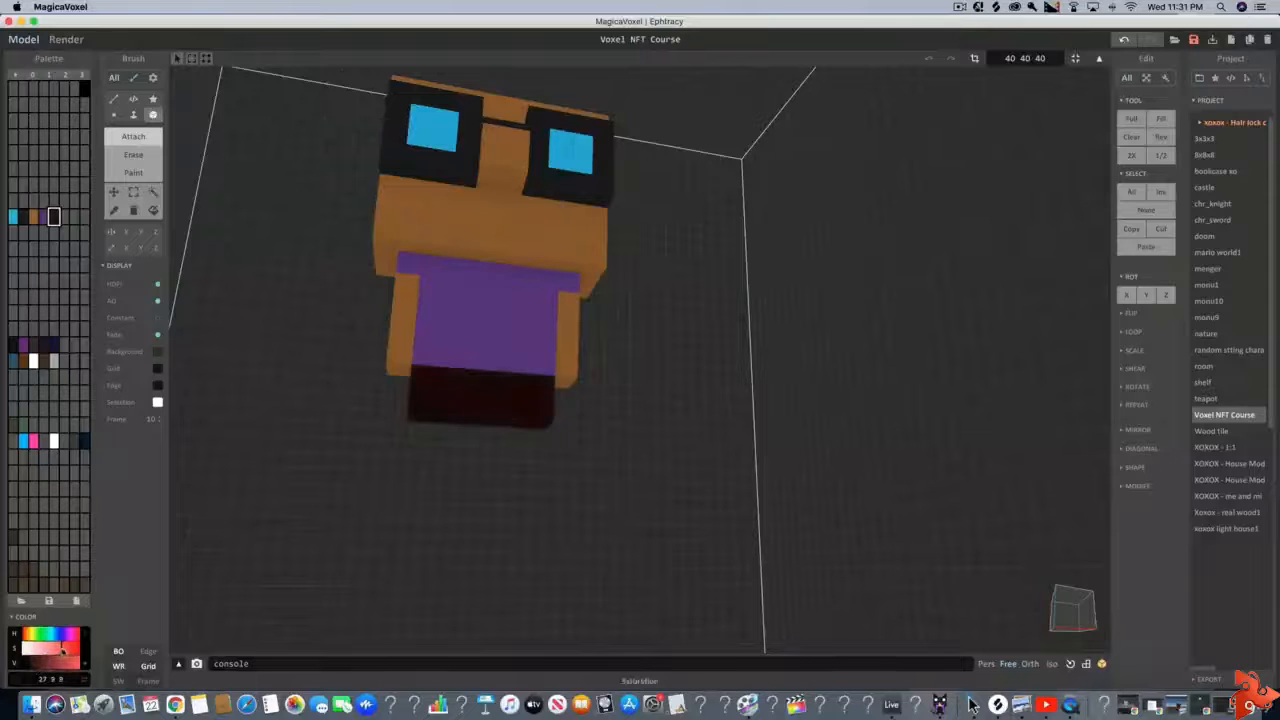
click(40, 666)
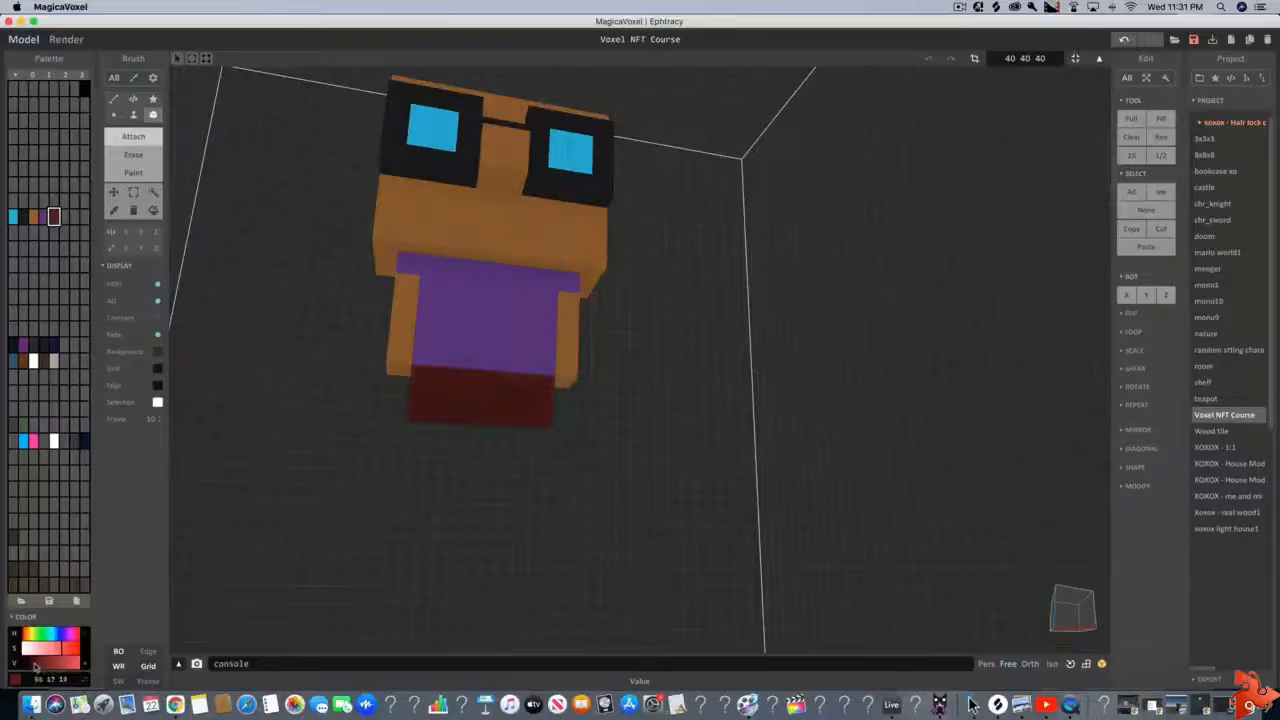
mouse_move(43, 634)
mouse_down()
mouse_move(62, 634)
mouse_move(30, 665)
mouse_move(43, 634)
mouse_move(34, 663)
mouse_up()
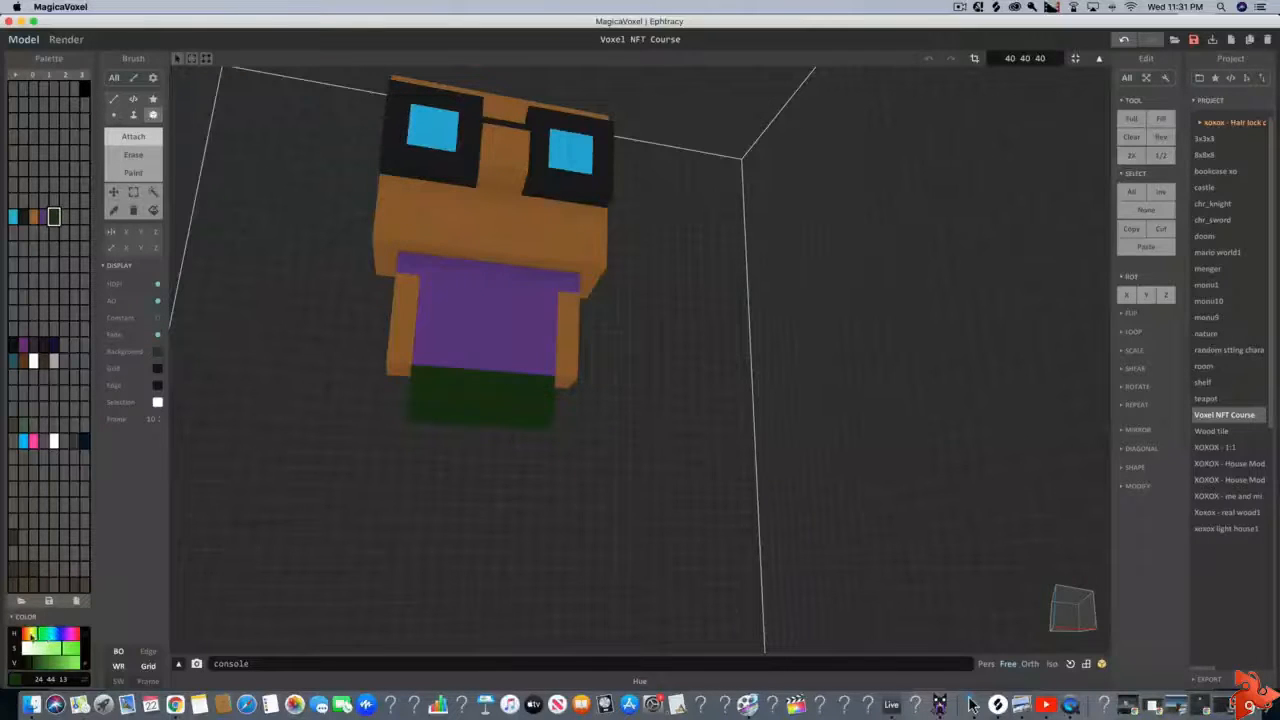
click(52, 635)
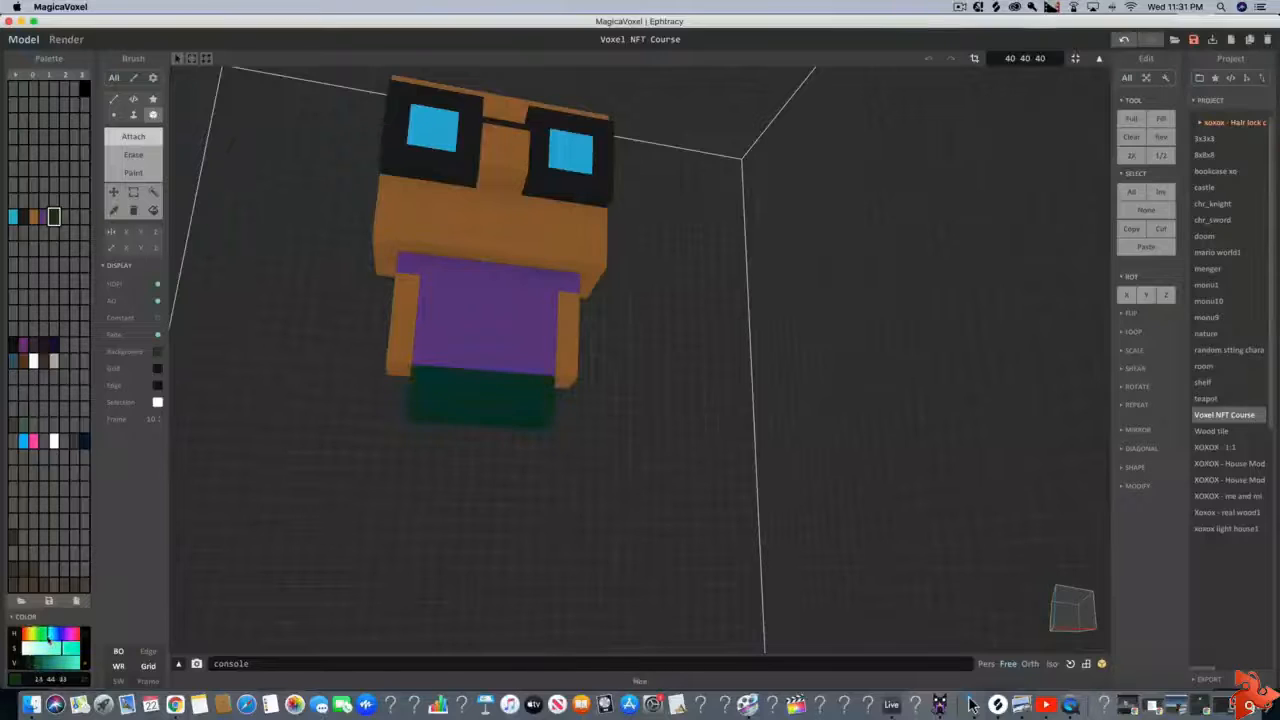
click(34, 662)
drag(30, 664, 27, 664)
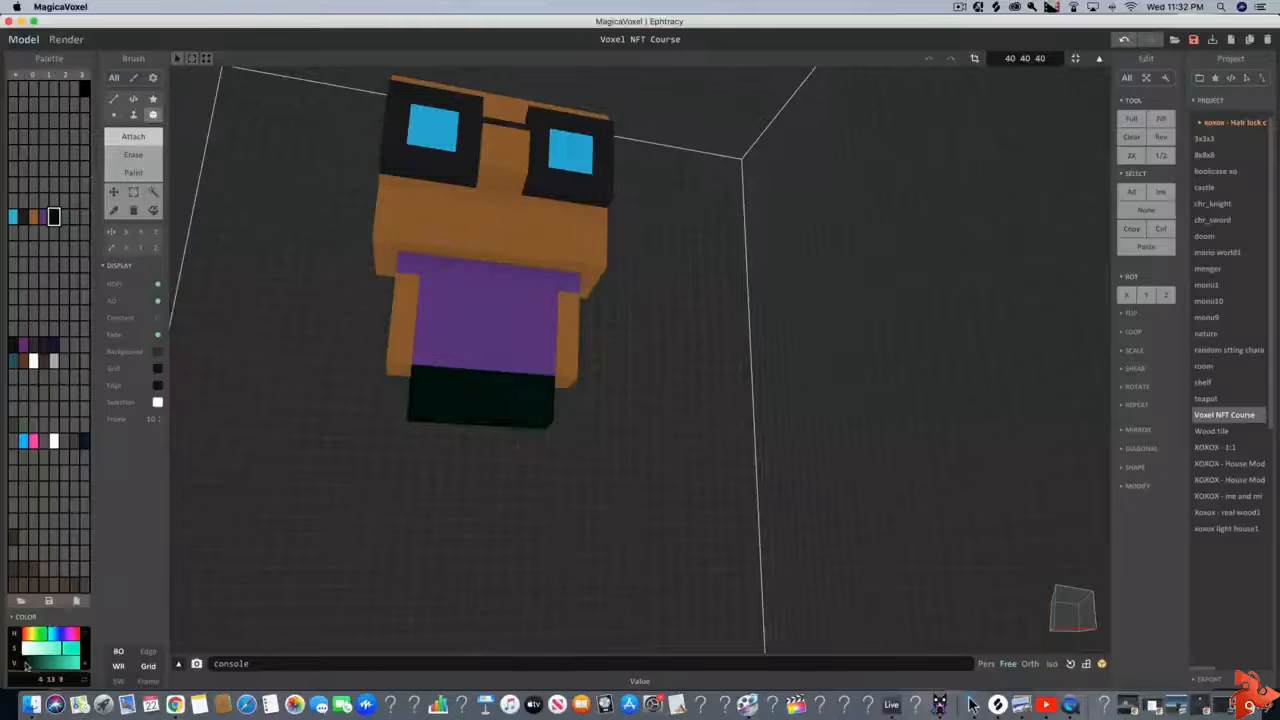
click(28, 635)
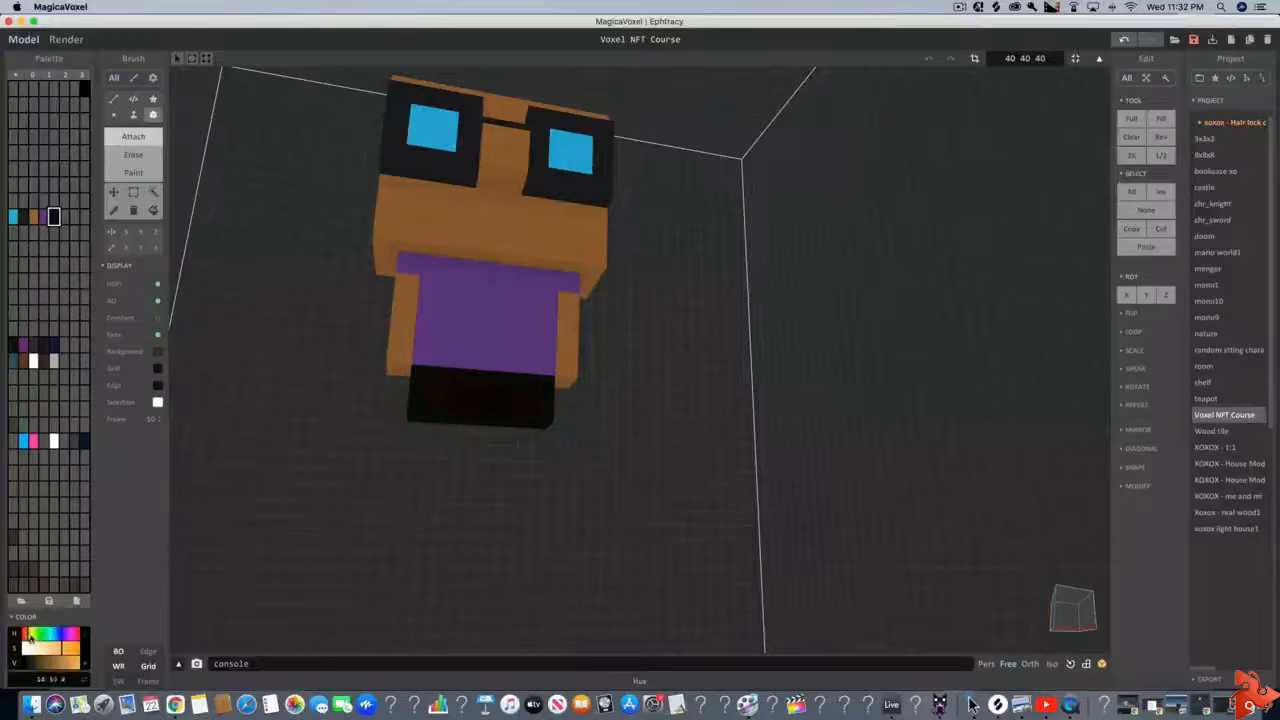
drag(30, 638, 32, 636)
right_drag(230, 619, 429, 594)
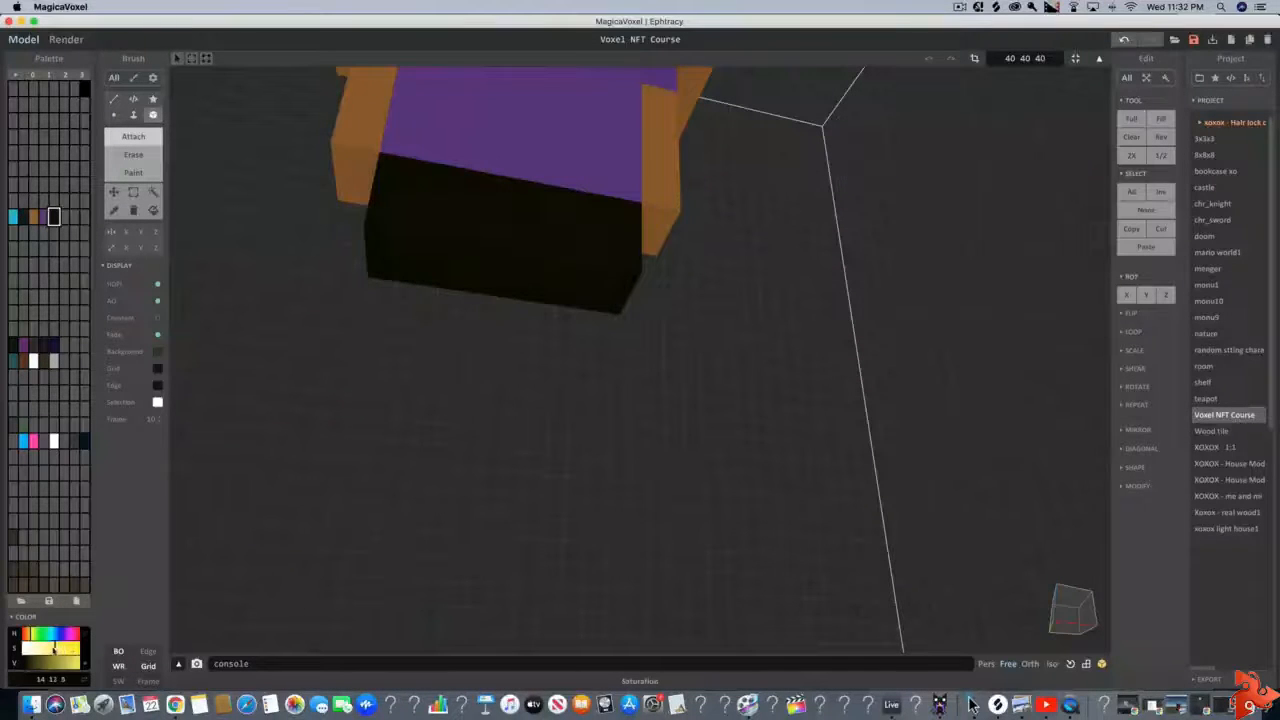
mouse_move(54, 650)
mouse_down()
mouse_move(32, 648)
mouse_move(54, 650)
mouse_up()
key(super+z)
scroll(430, 362, down, 1)
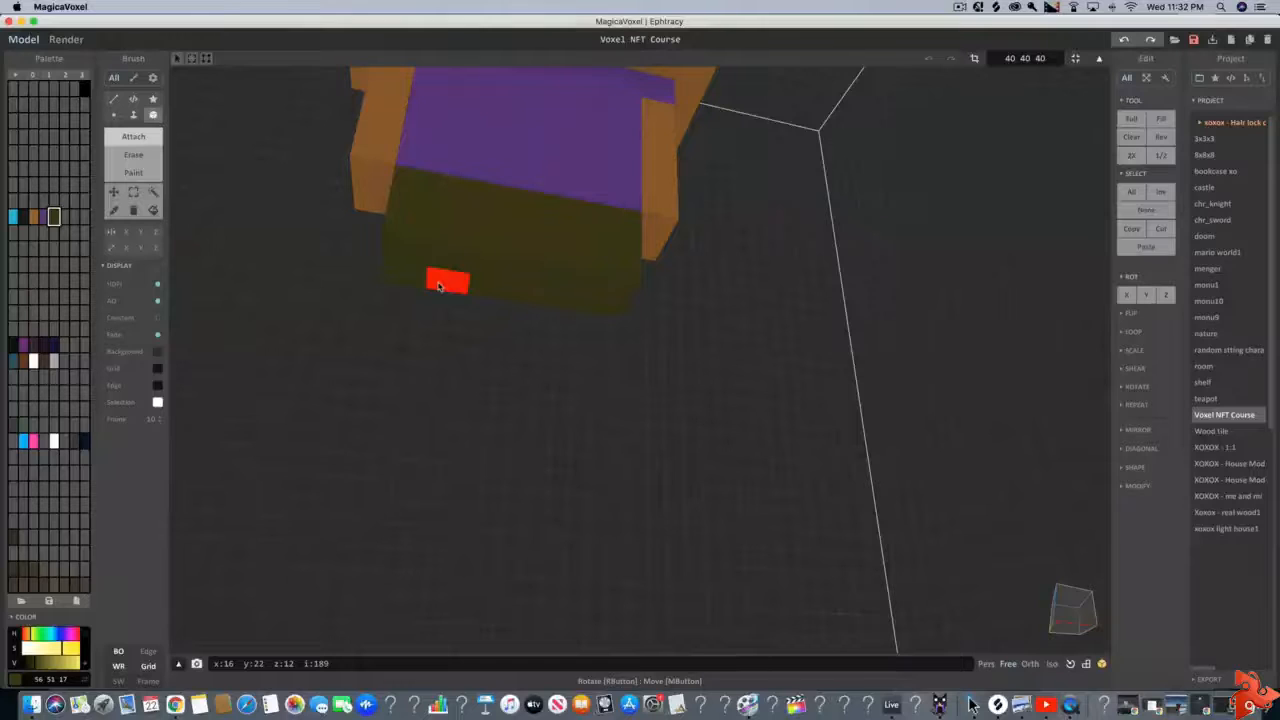
Attach two separate olive trouser legs one voxel tall beneath the shorts, and extend each with one voxel layer of skin-brown leg
click(438, 287)
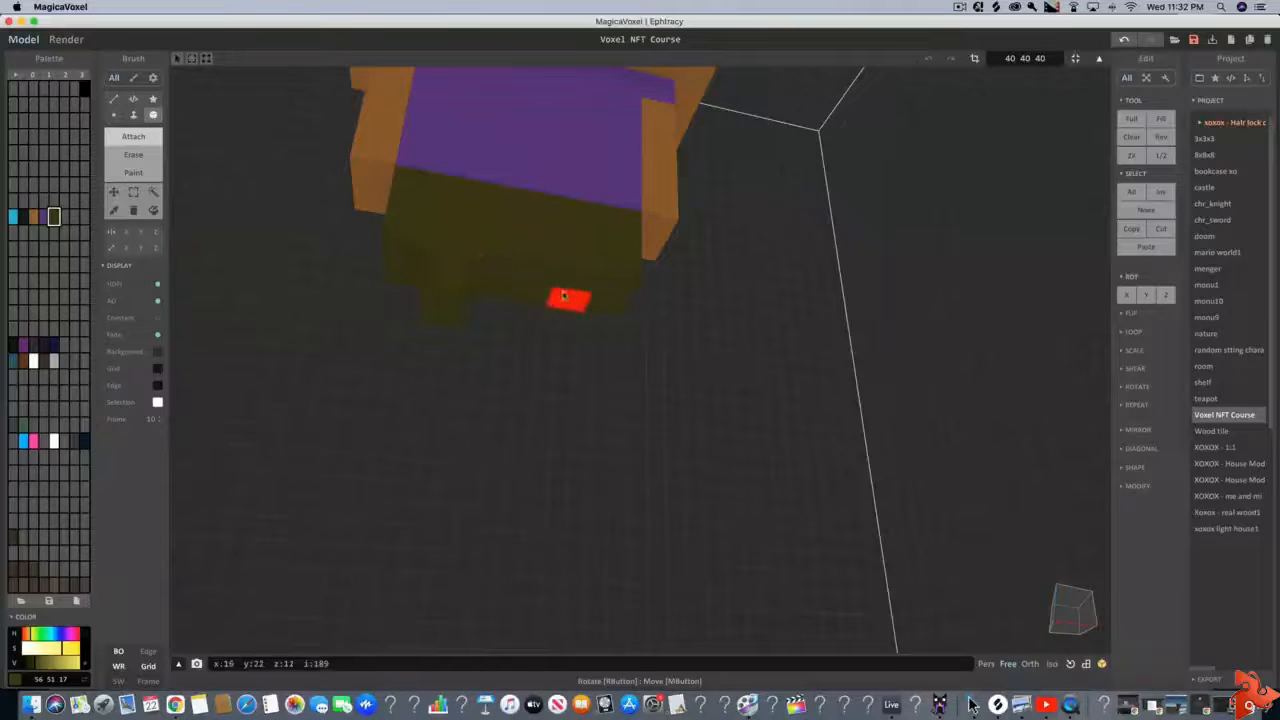
click(566, 299)
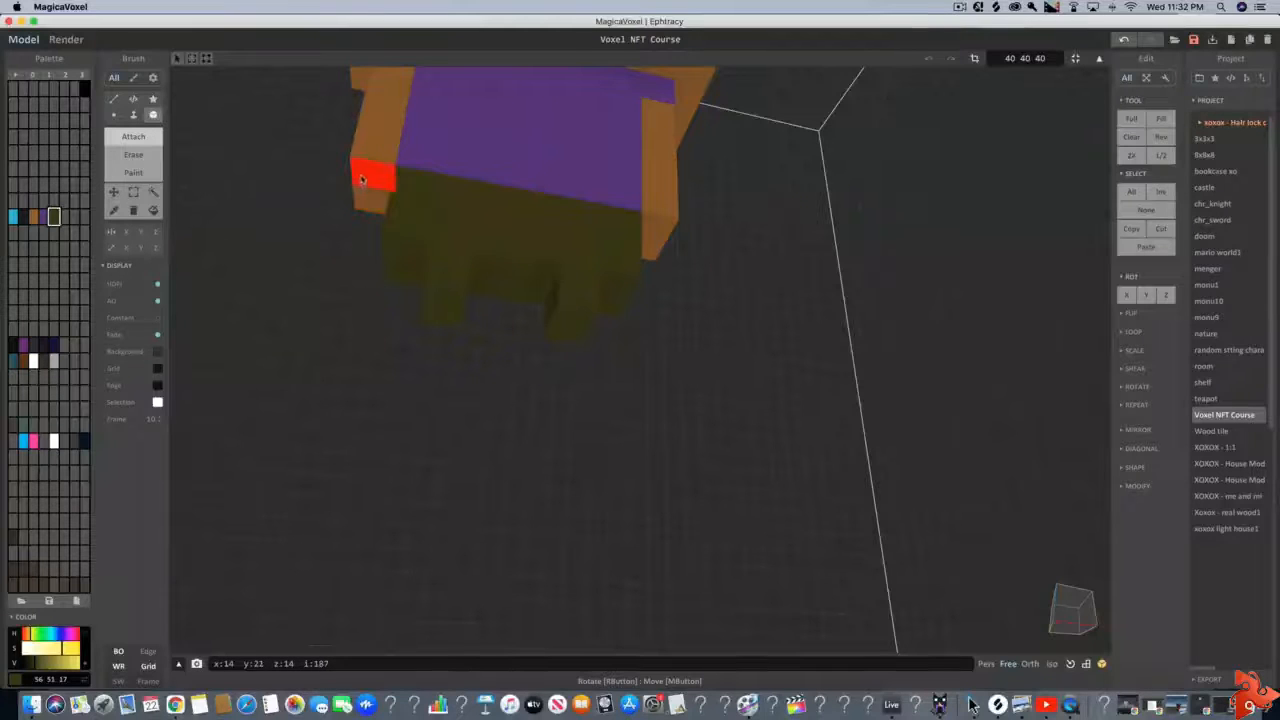
click(33, 216)
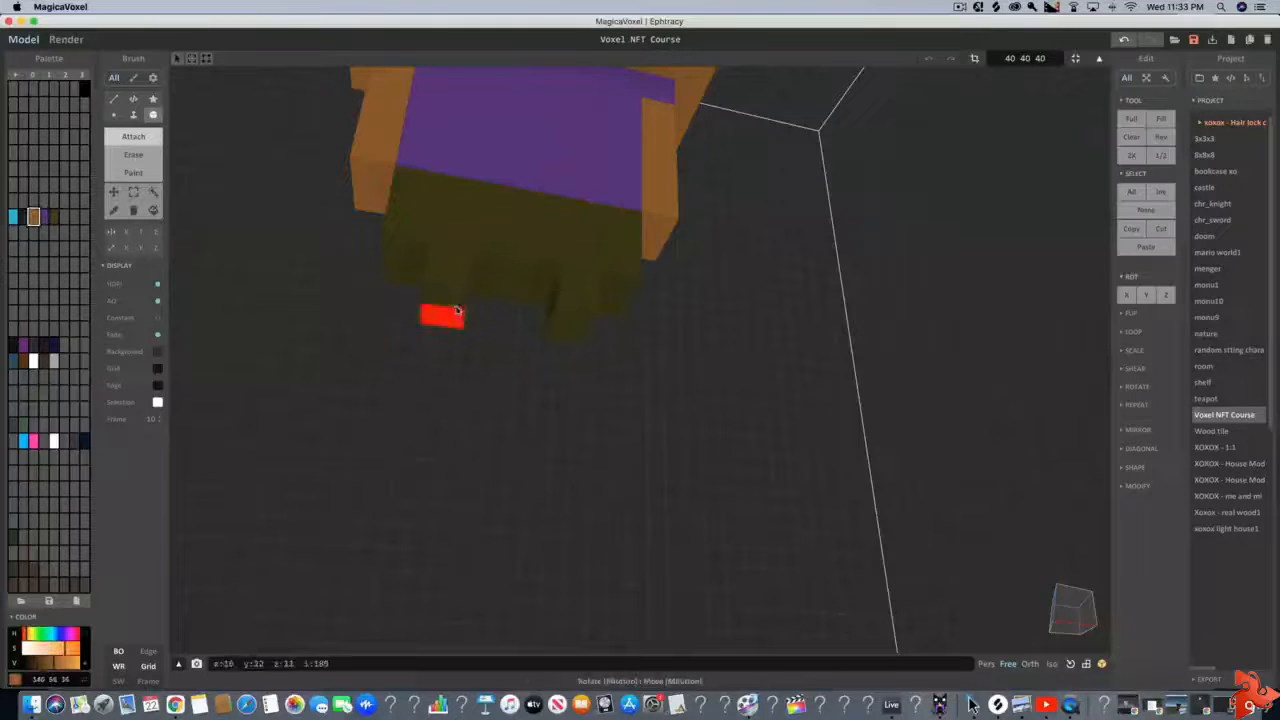
click(456, 312)
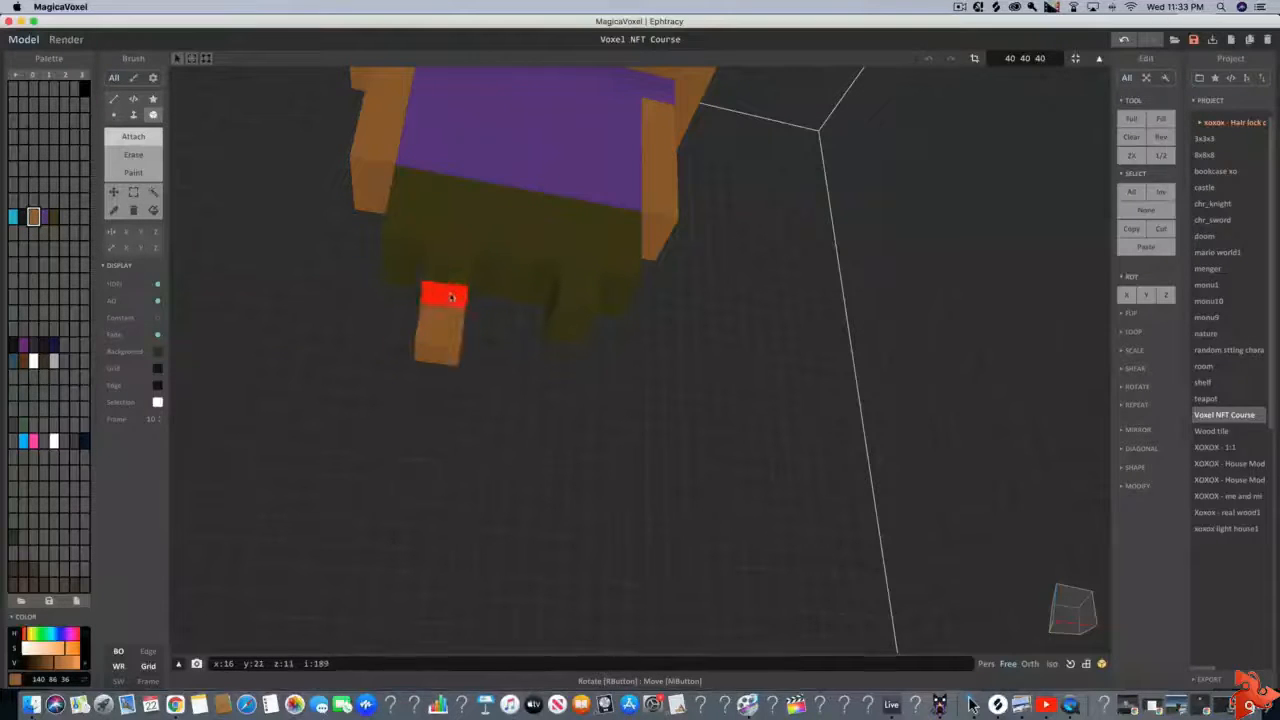
click(577, 325)
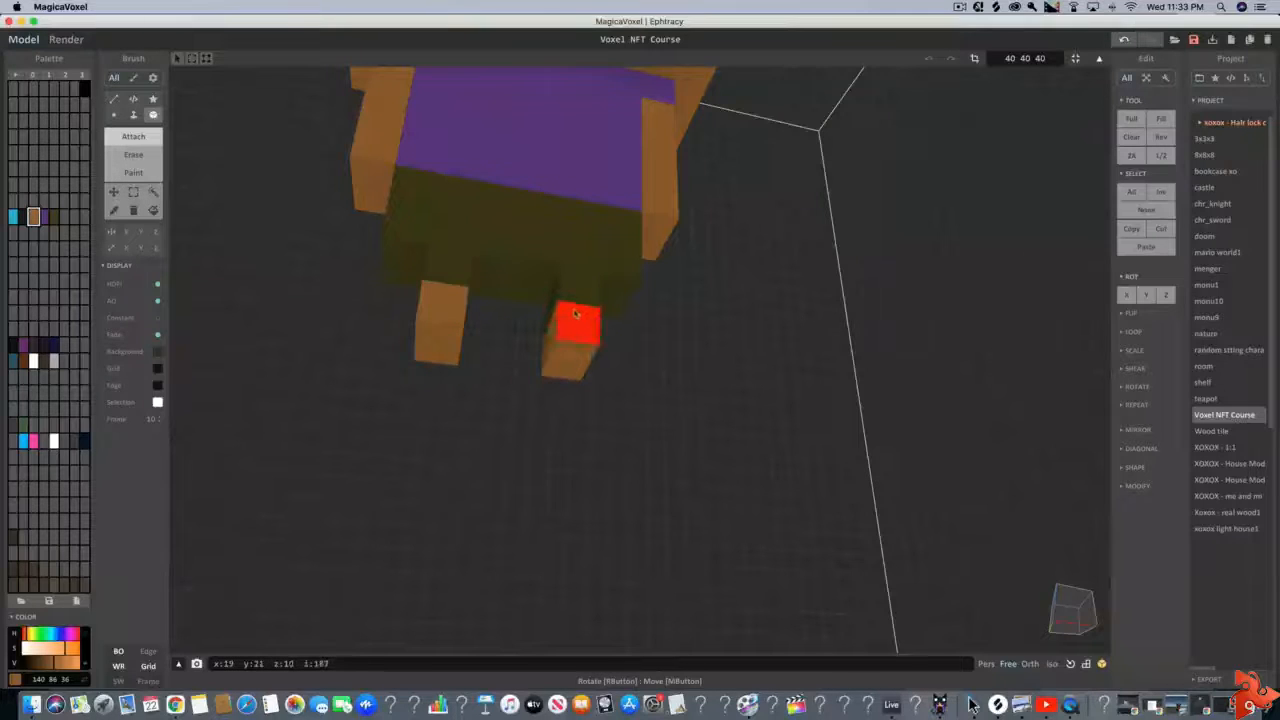
Mix an off-white (216, 209, 209) in the next unused palette slot and attach a one-voxel-tall sock beneath each brown leg
click(64, 217)
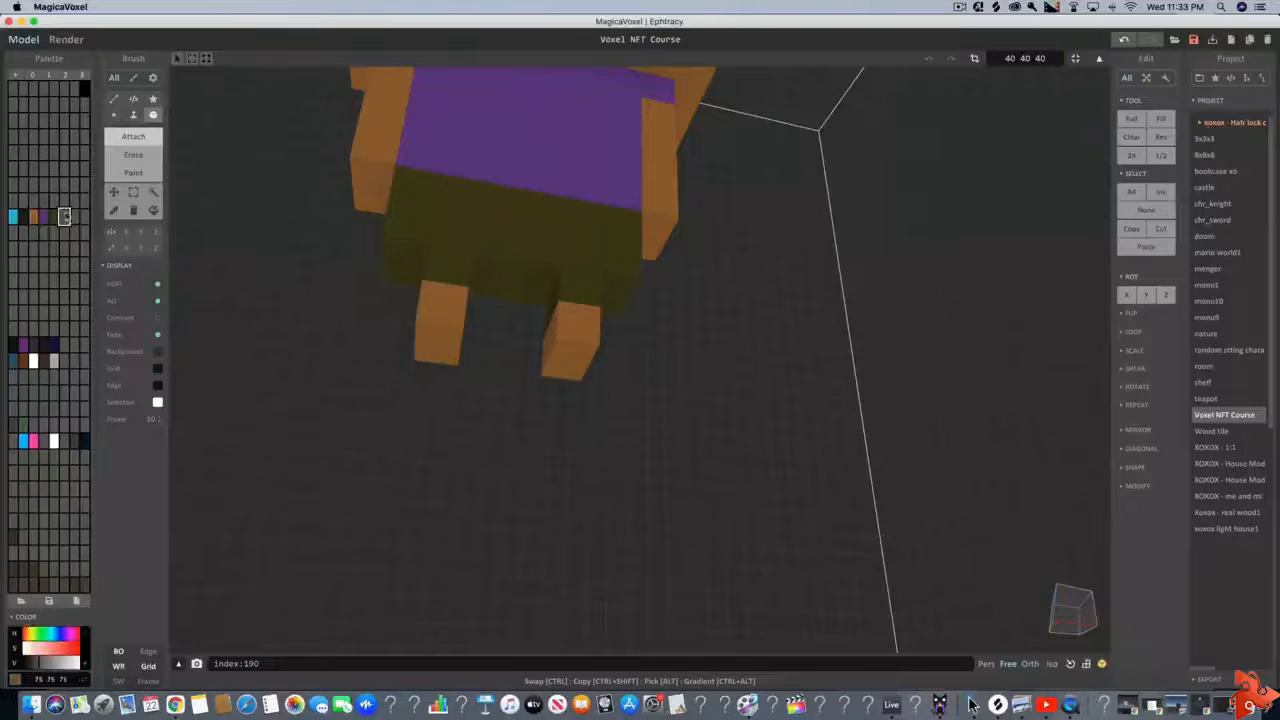
drag(38, 660, 76, 664)
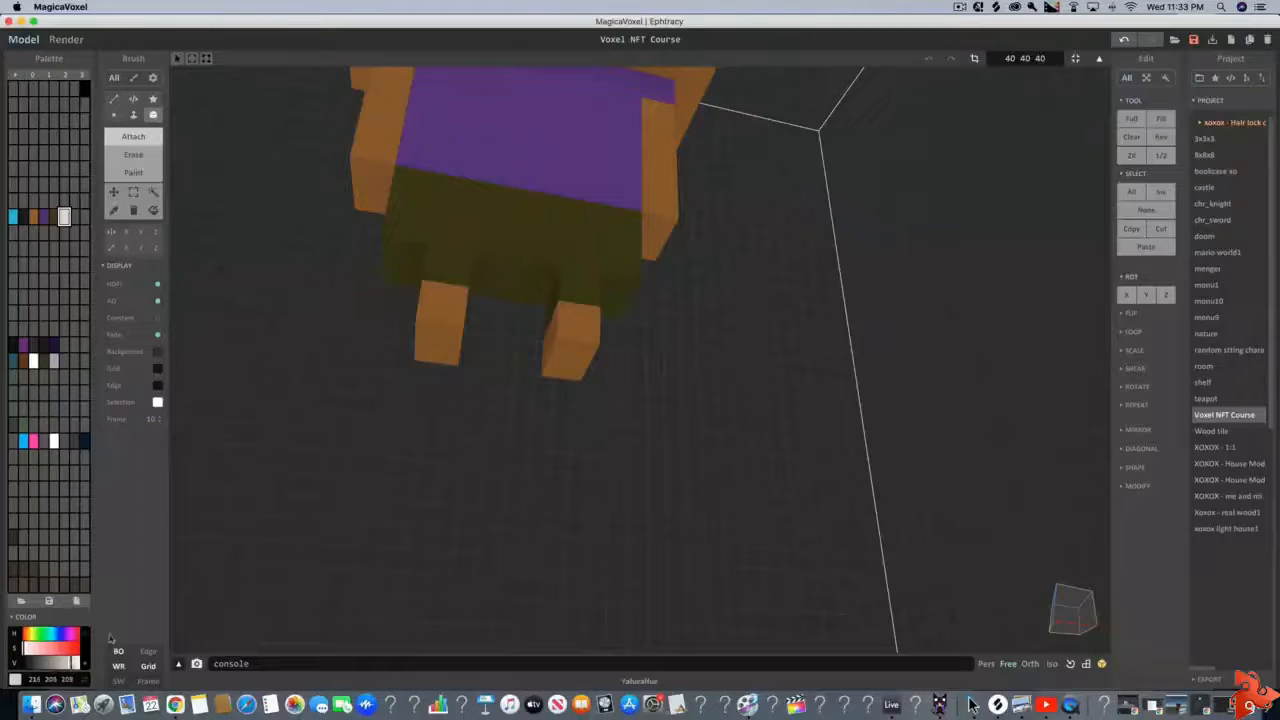
click(426, 358)
click(570, 358)
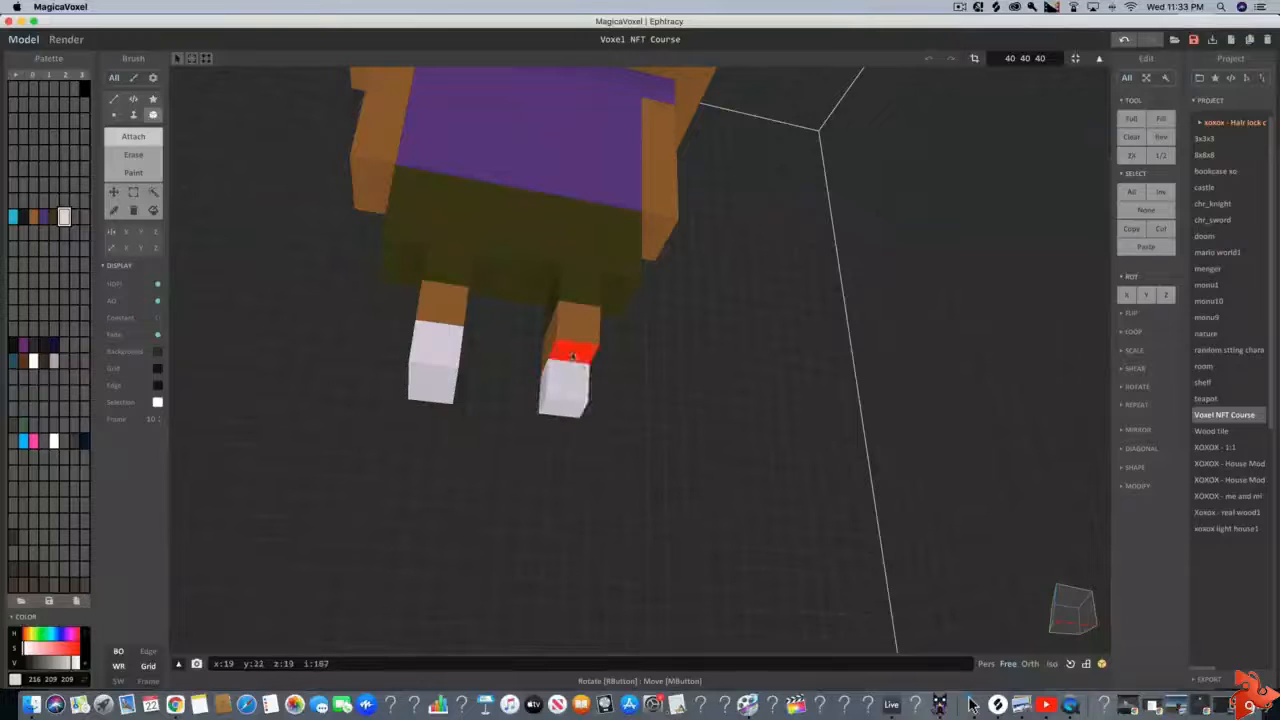
click(575, 358)
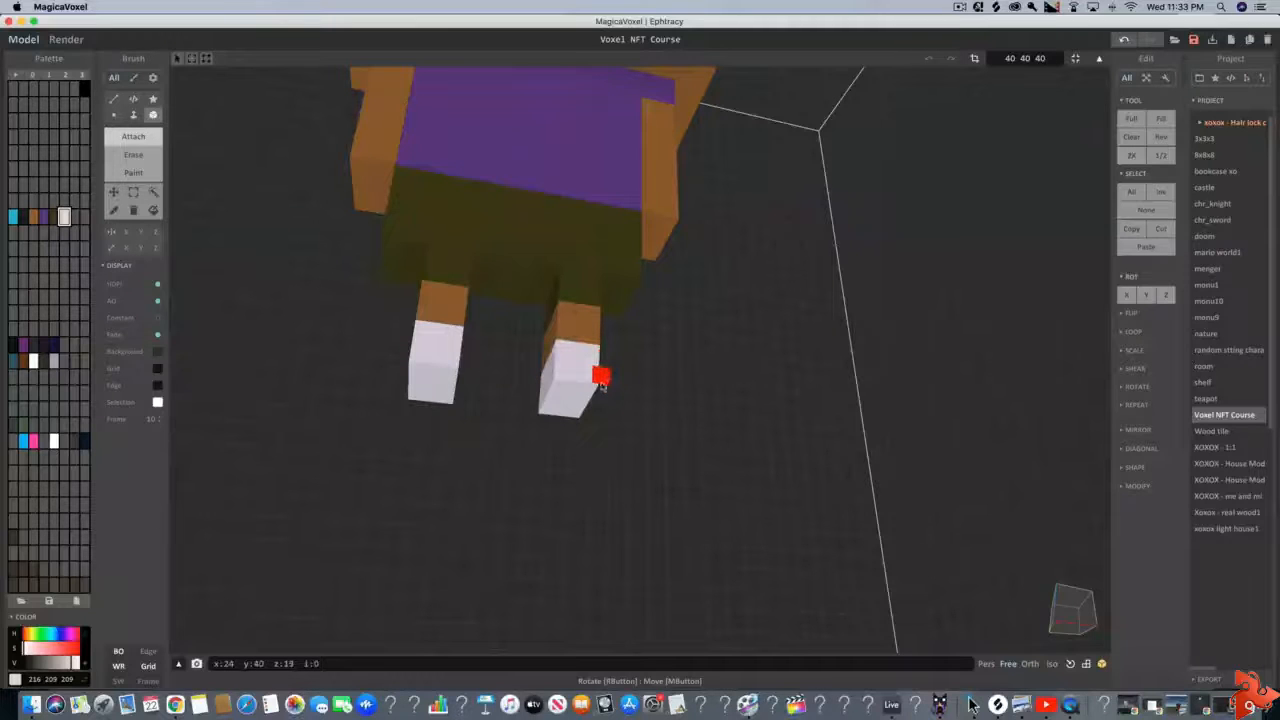
click(437, 399)
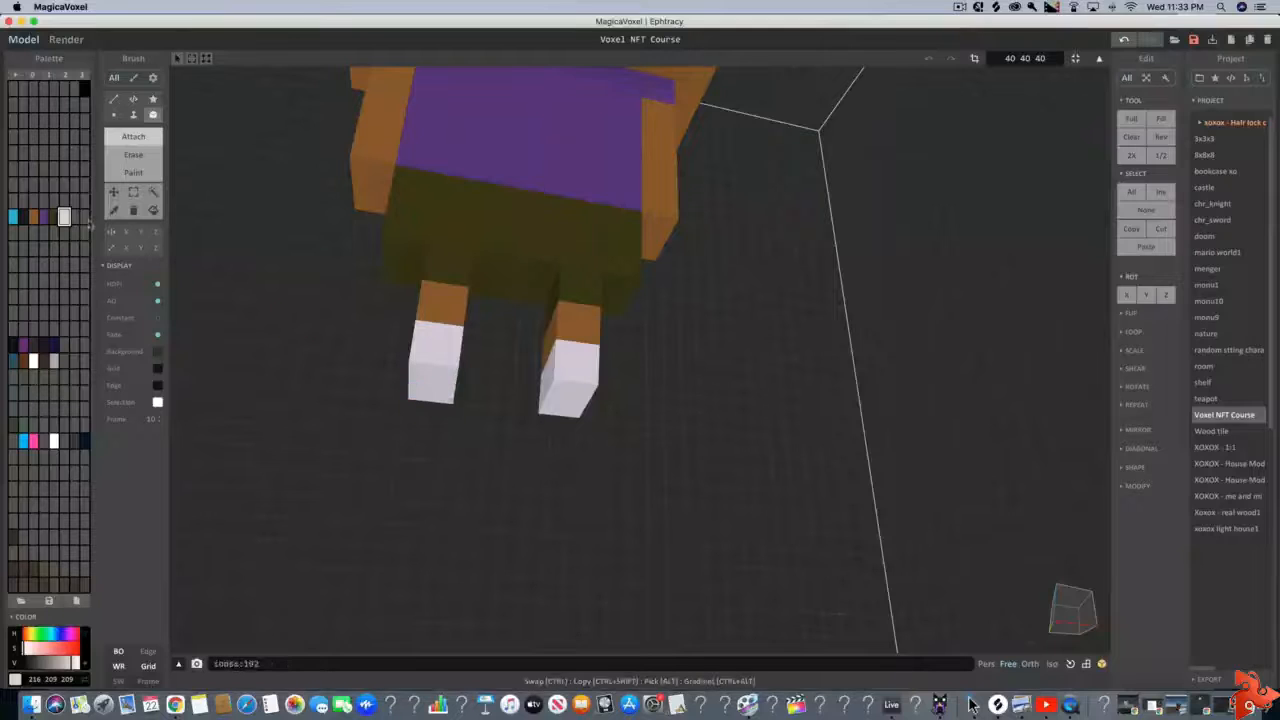
Mix a dark purple (45, 23, 71) in the next unused palette slot and attach a one-voxel-tall shoe beneath each sock
click(74, 217)
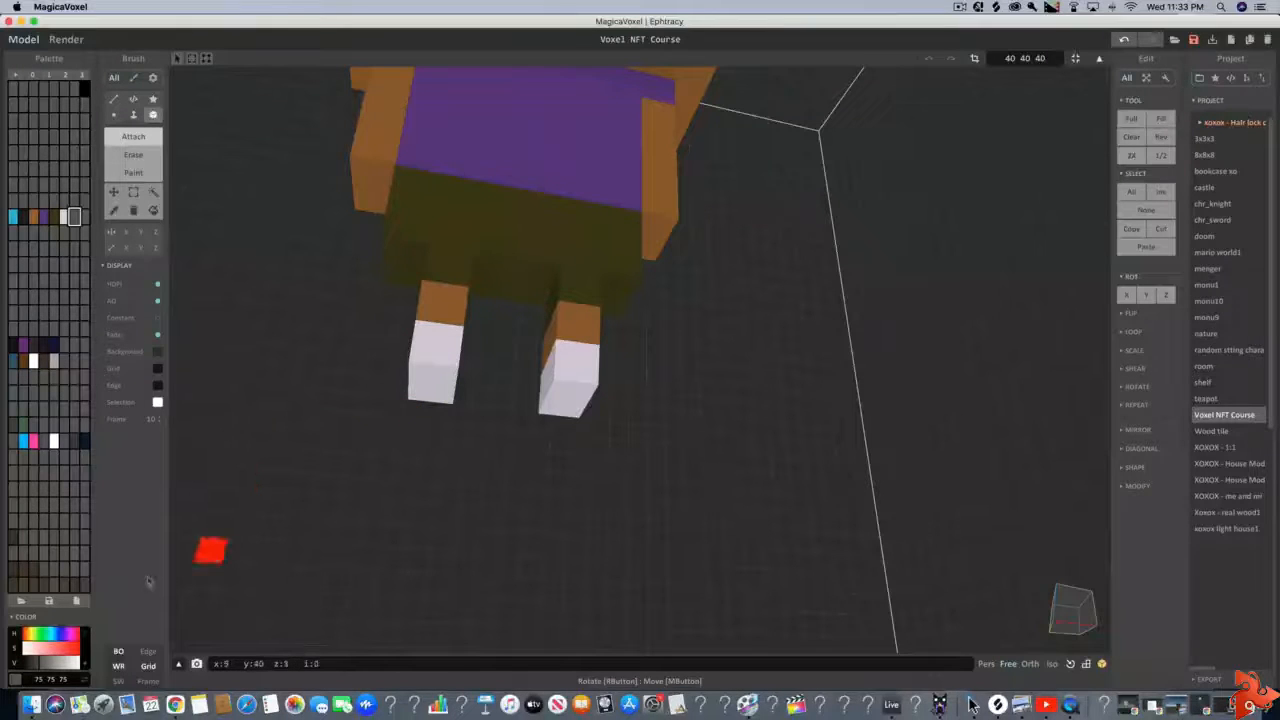
drag(31, 634, 53, 665)
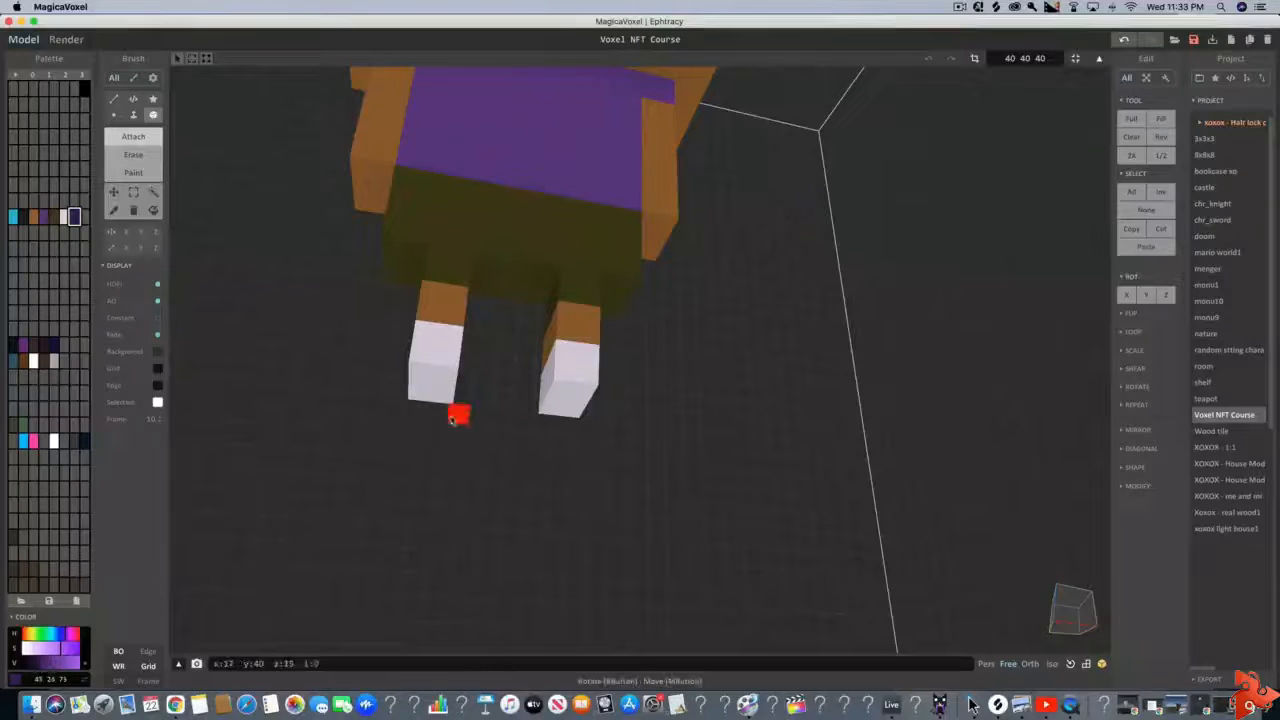
drag(436, 410, 426, 384)
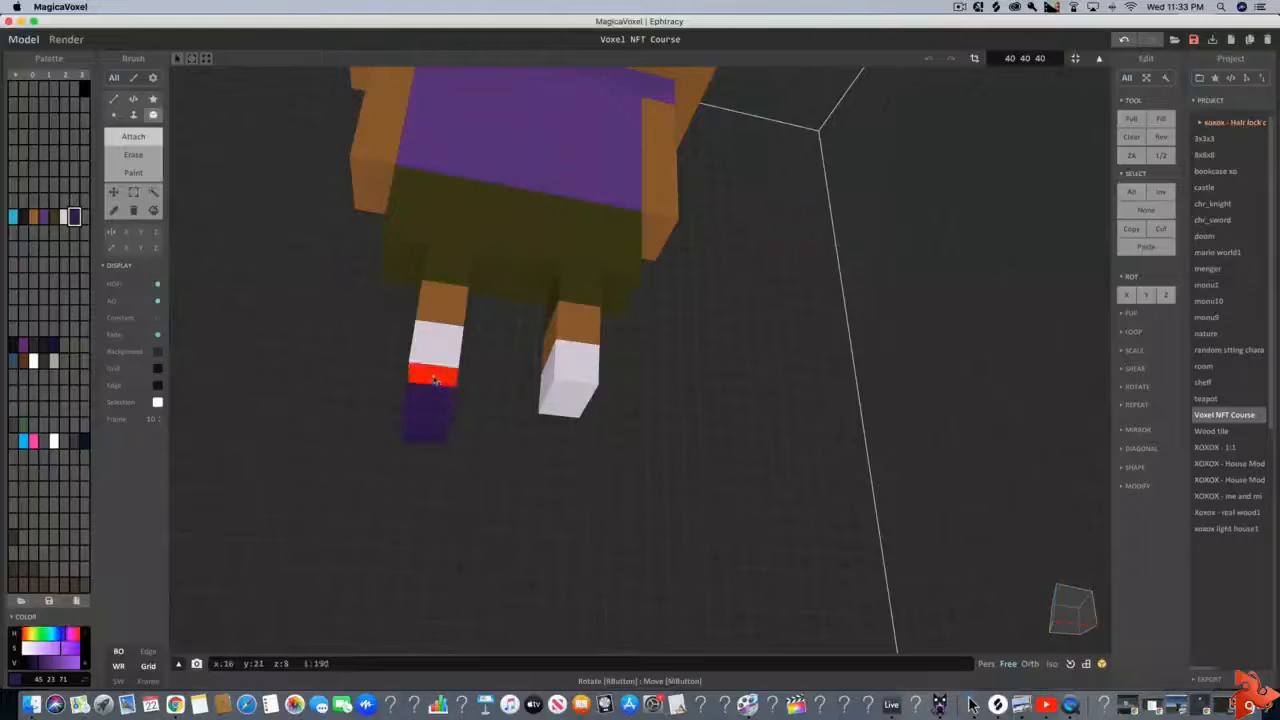
drag(578, 405, 563, 410)
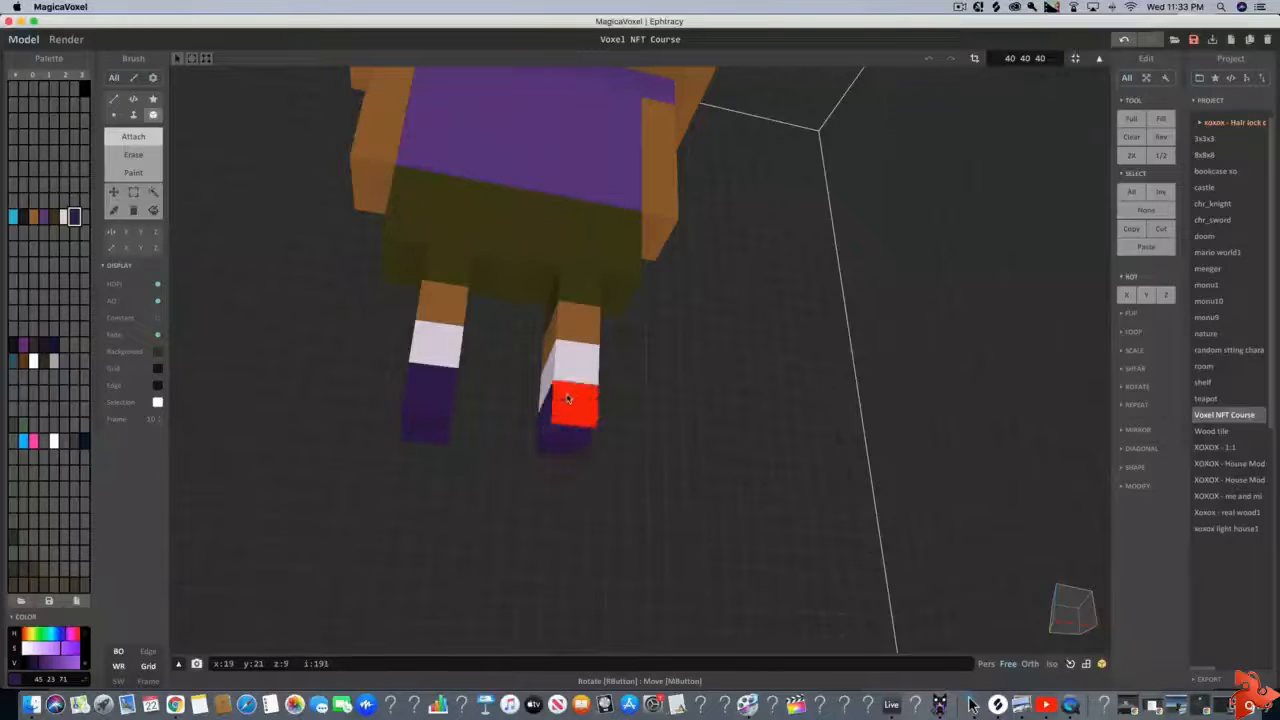
right_drag(571, 400, 463, 502)
scroll(463, 502, up, 5)
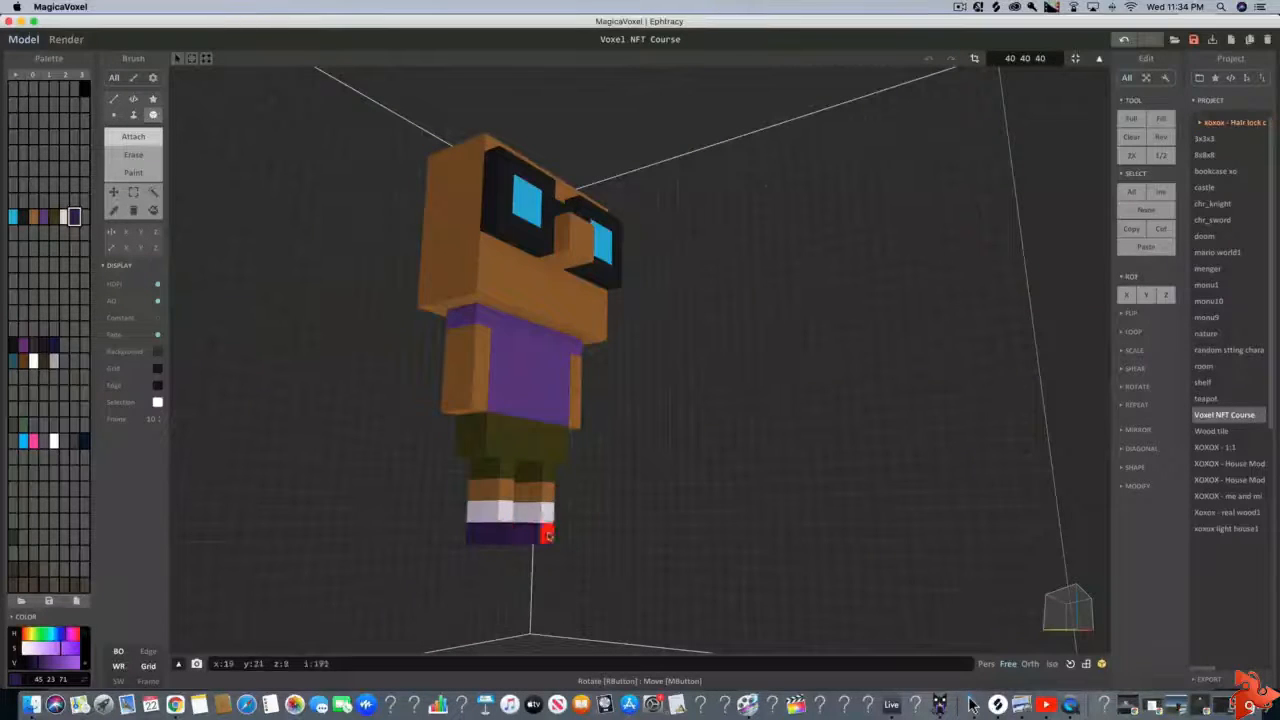
Extend both dark purple shoes one voxel forward as toes and check the figure from several angles
right_drag(551, 520, 455, 478)
scroll(523, 523, up, 4)
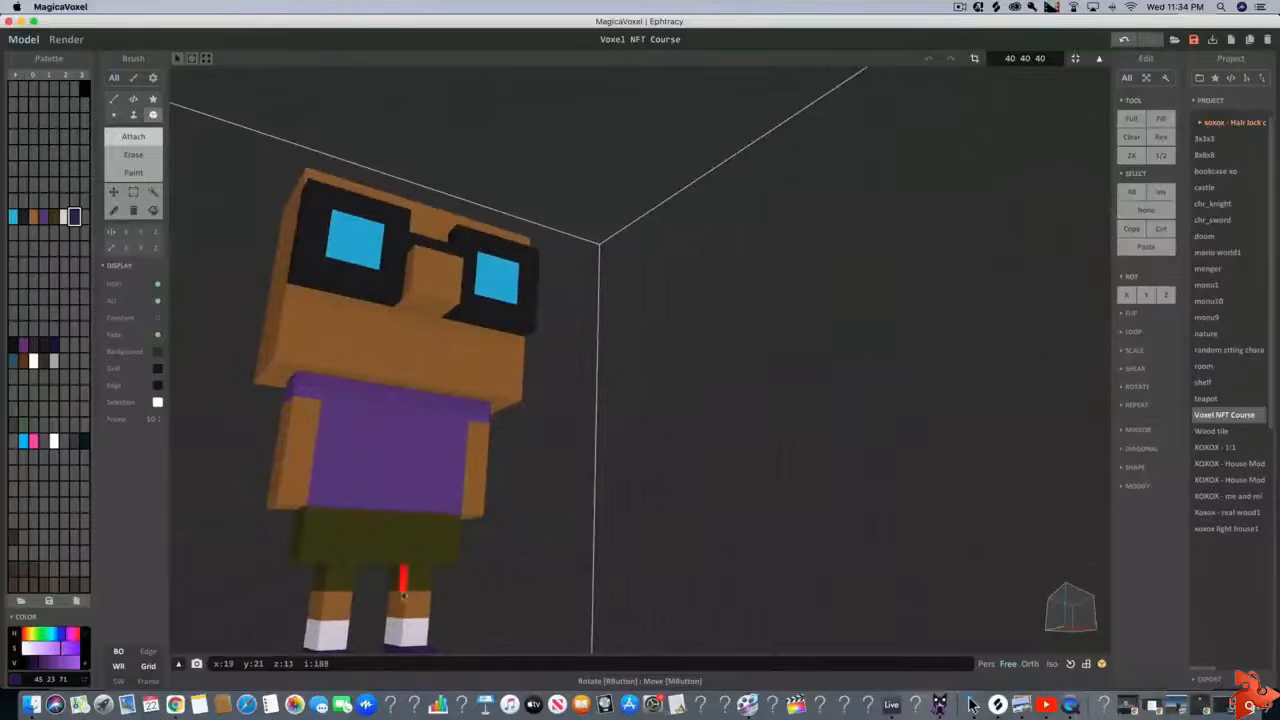
right_drag(400, 551, 529, 591)
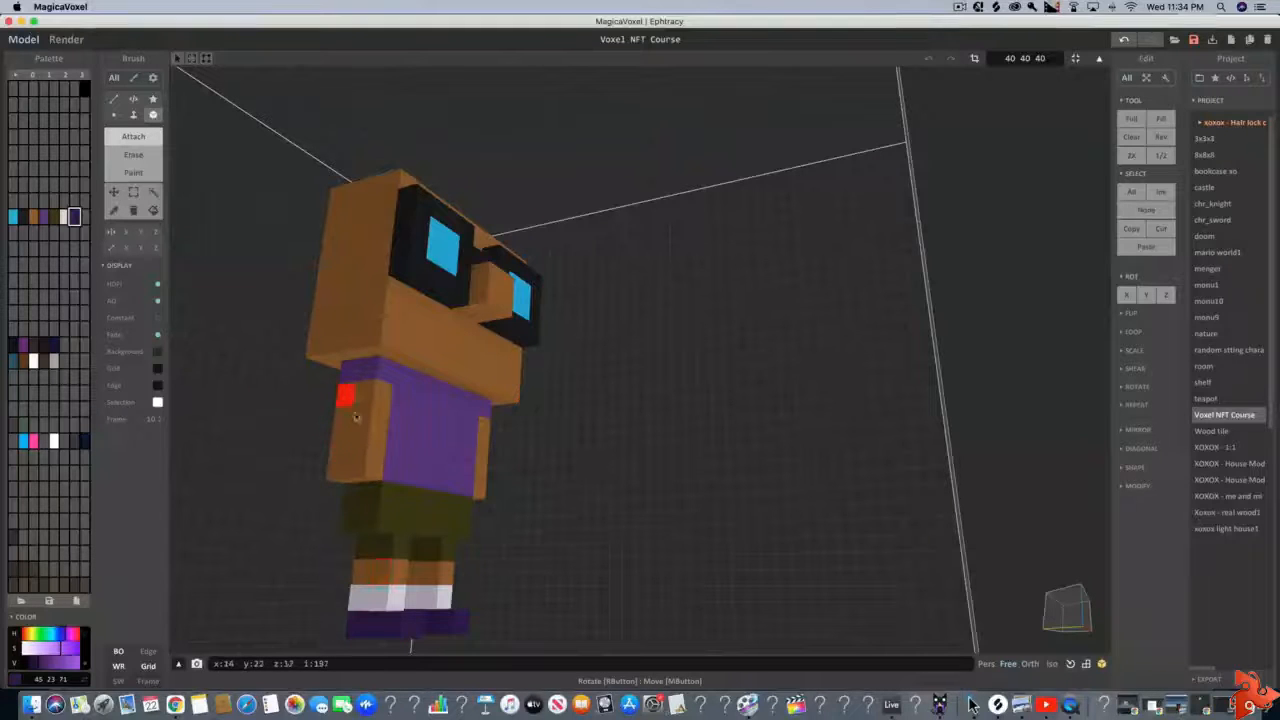
middle_drag(370, 370, 334, 376)
middle_drag(530, 415, 443, 405)
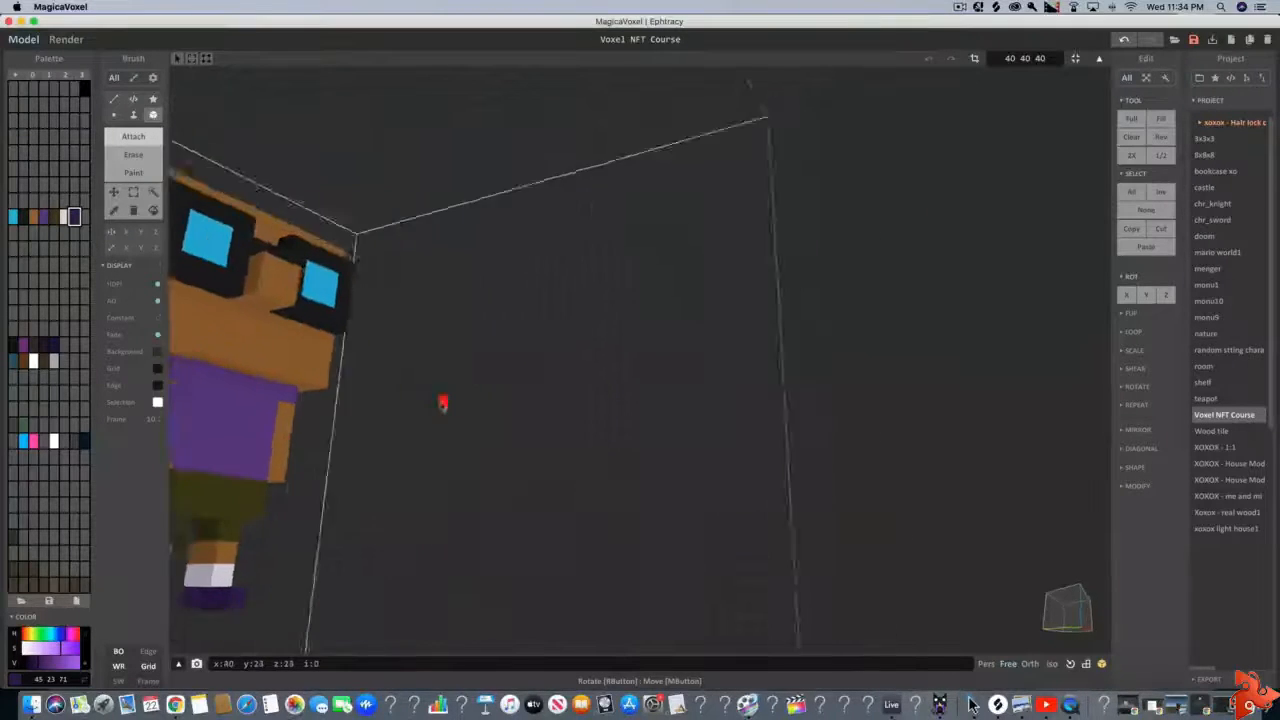
right_drag(443, 405, 418, 403)
key(d)
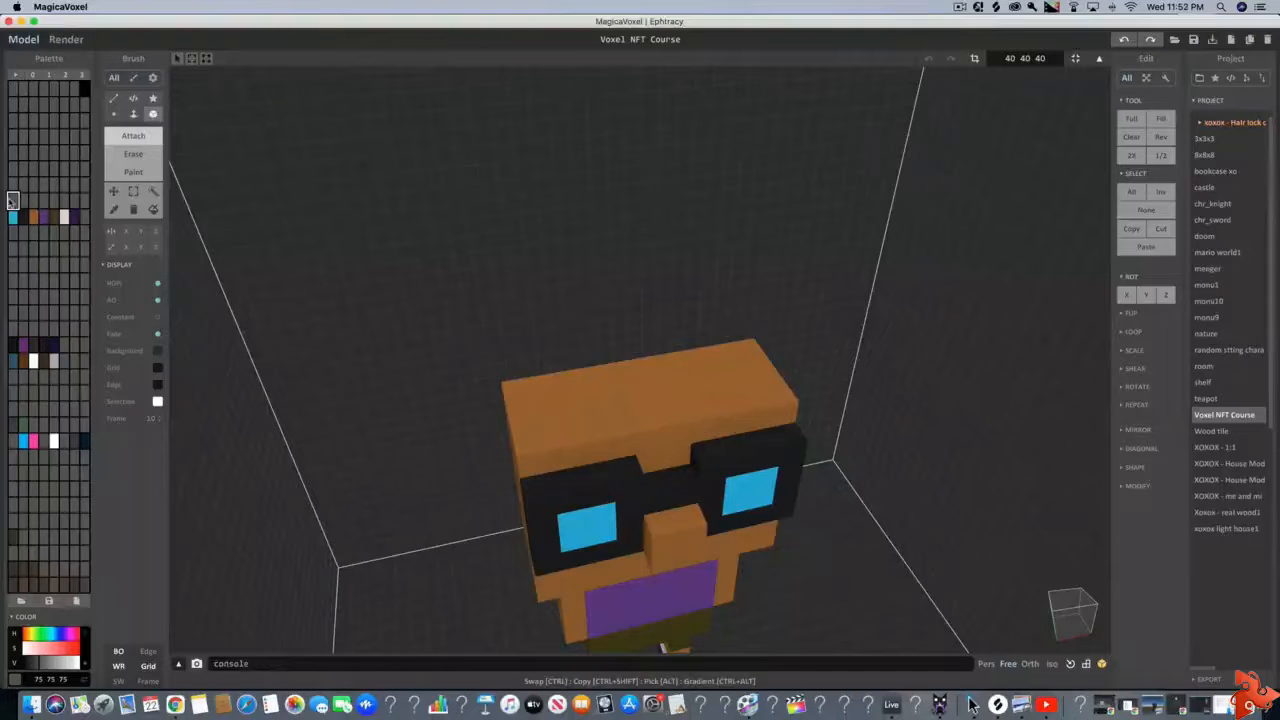
Mix a dark hair brown (73, 54, 38) in an unused palette slot
click(26, 636)
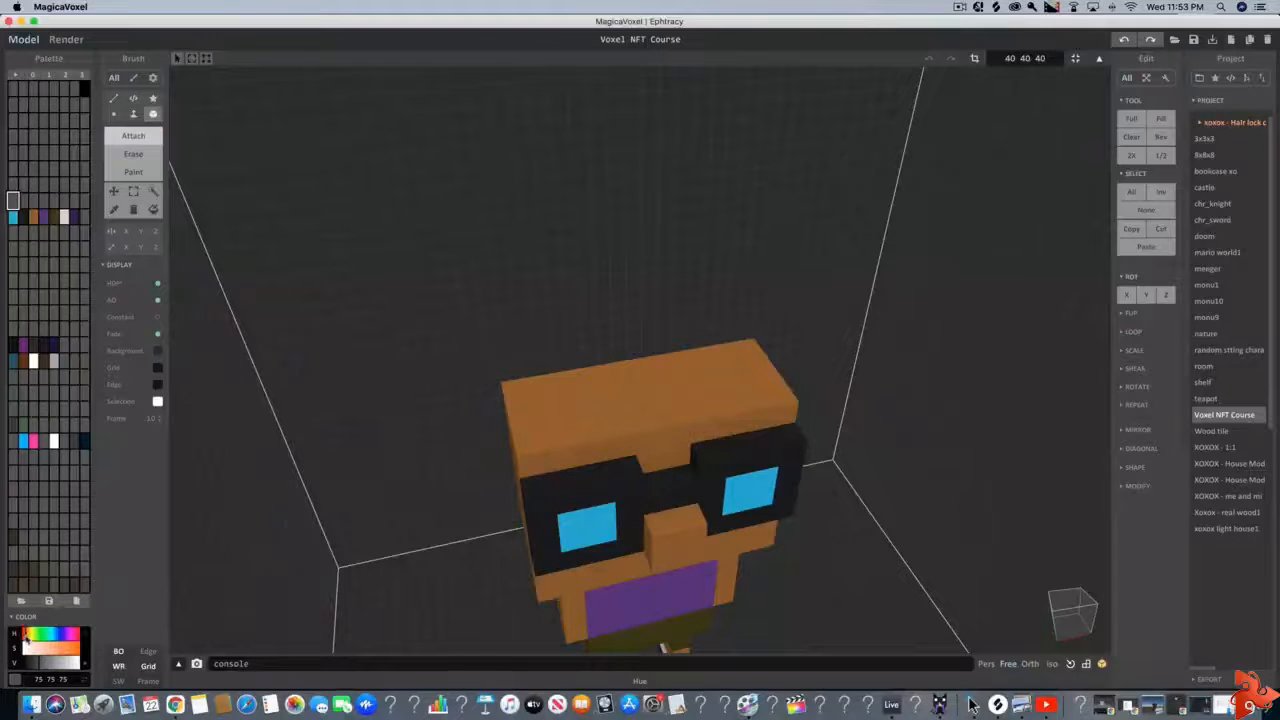
drag(27, 638, 29, 640)
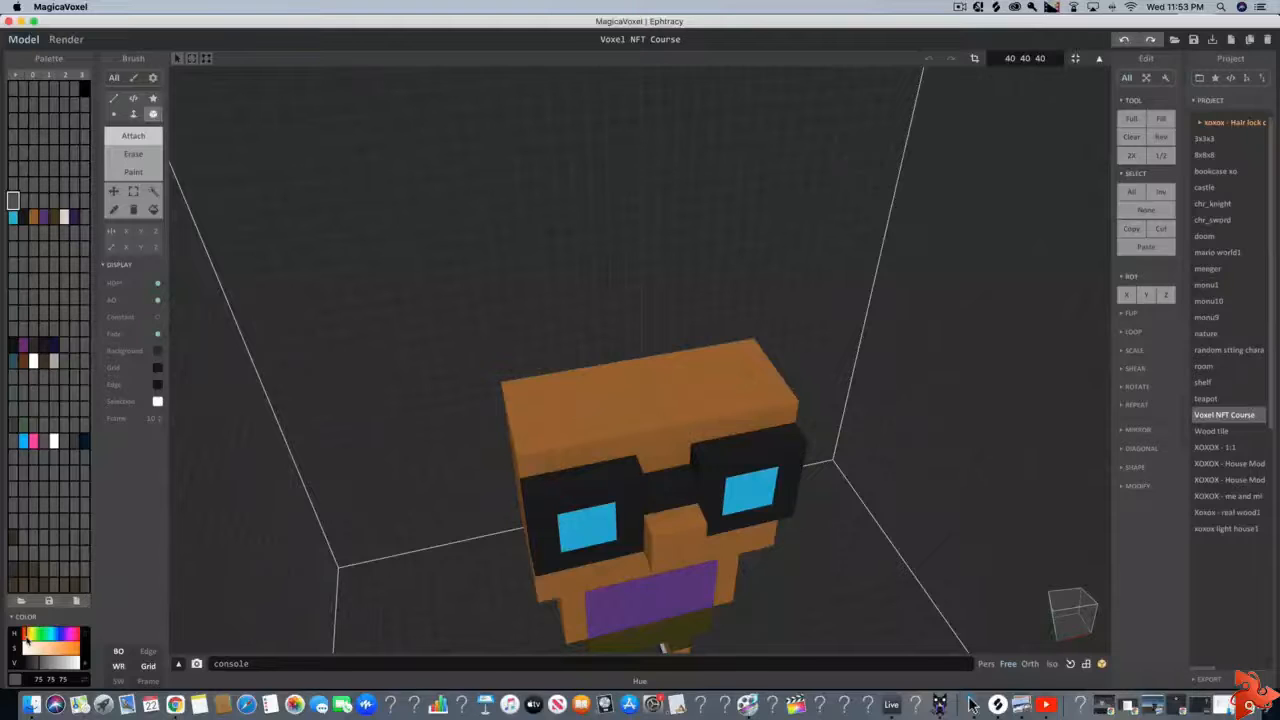
drag(22, 649, 45, 648)
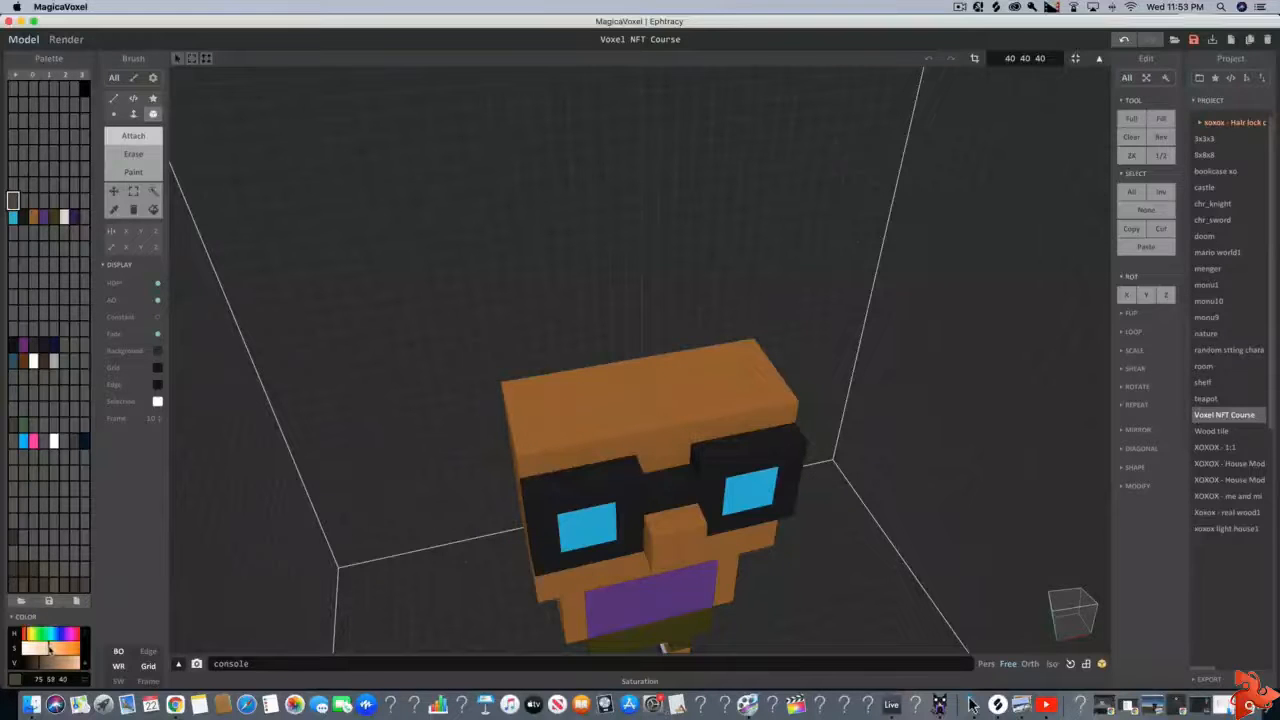
drag(44, 666, 39, 667)
Attach a one-voxel-tall layer of the dark brown over the whole top face of the head as hair
click(133, 114)
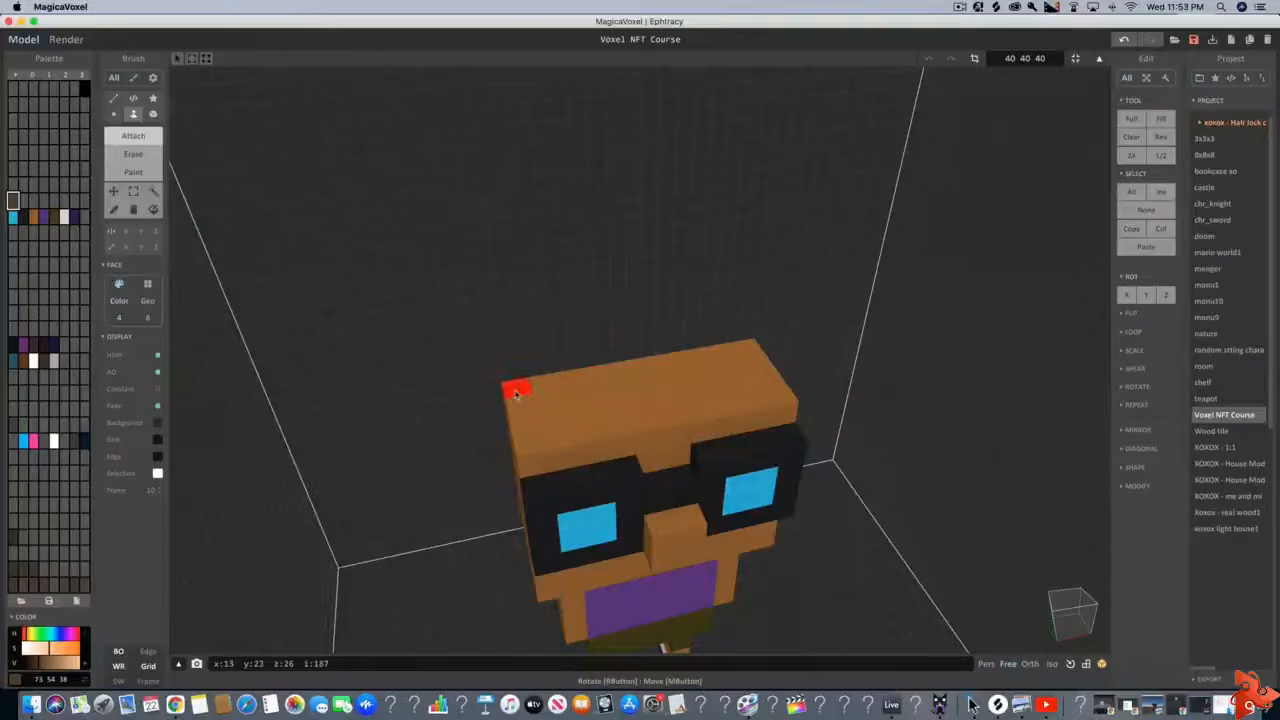
scroll(720, 420, down, 3)
middle_drag(751, 430, 650, 432)
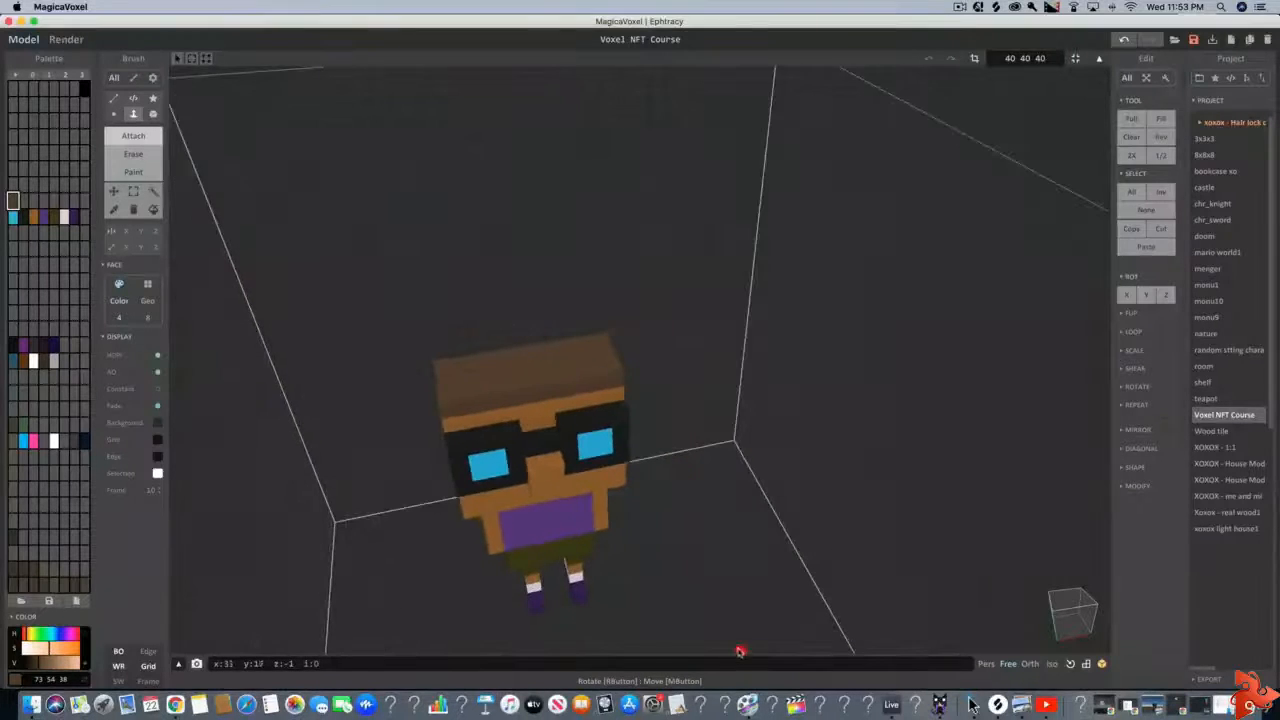
scroll(697, 611, up, 2)
scroll(695, 611, up, 6)
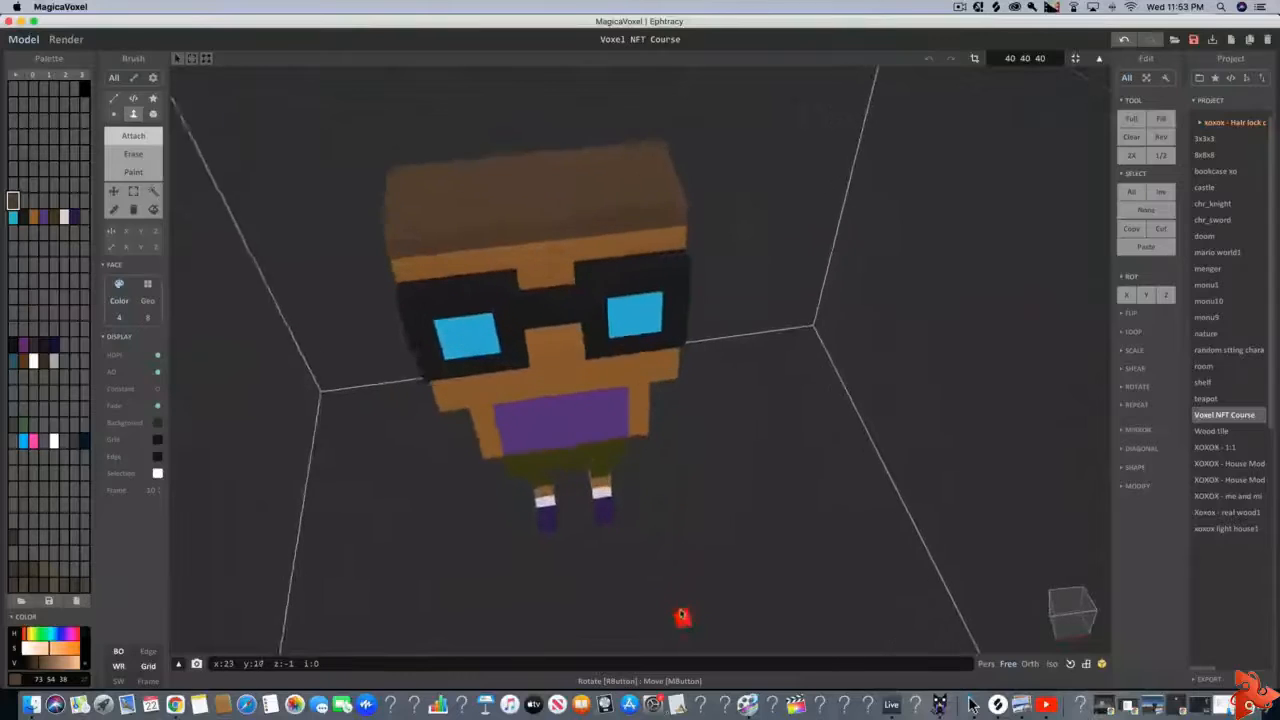
scroll(673, 584, down, 6)
right_drag(681, 594, 775, 587)
scroll(673, 573, up, 5)
scroll(672, 573, down, 5)
scroll(682, 582, up, 3)
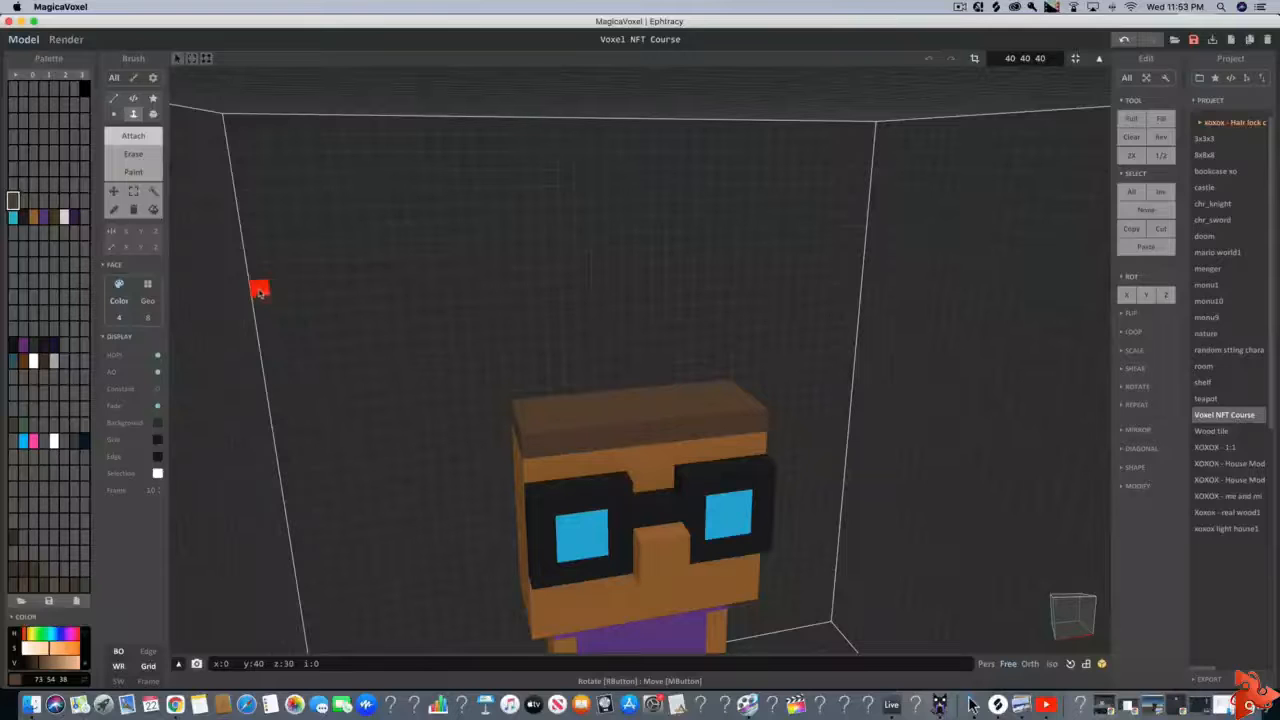
Attach single hair voxels upward and forward at one front corner of the hair layer to form a raised lock
click(153, 114)
scroll(563, 437, up, 3)
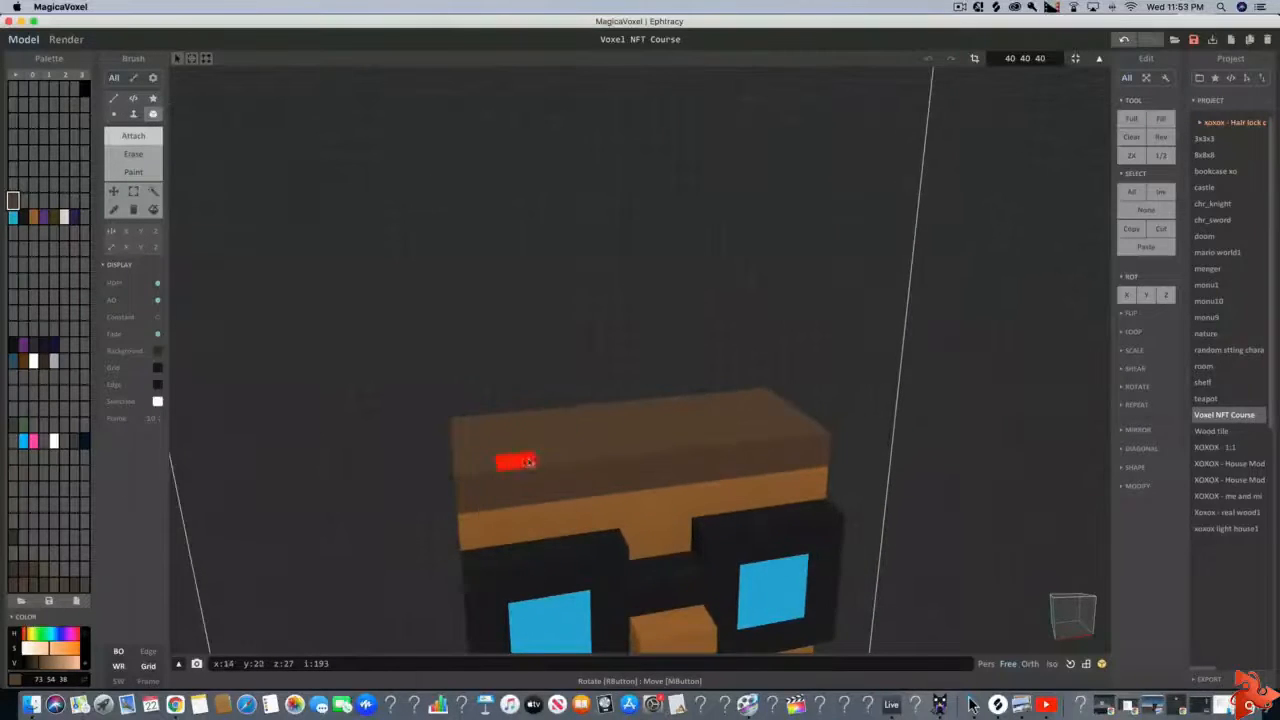
key(a)
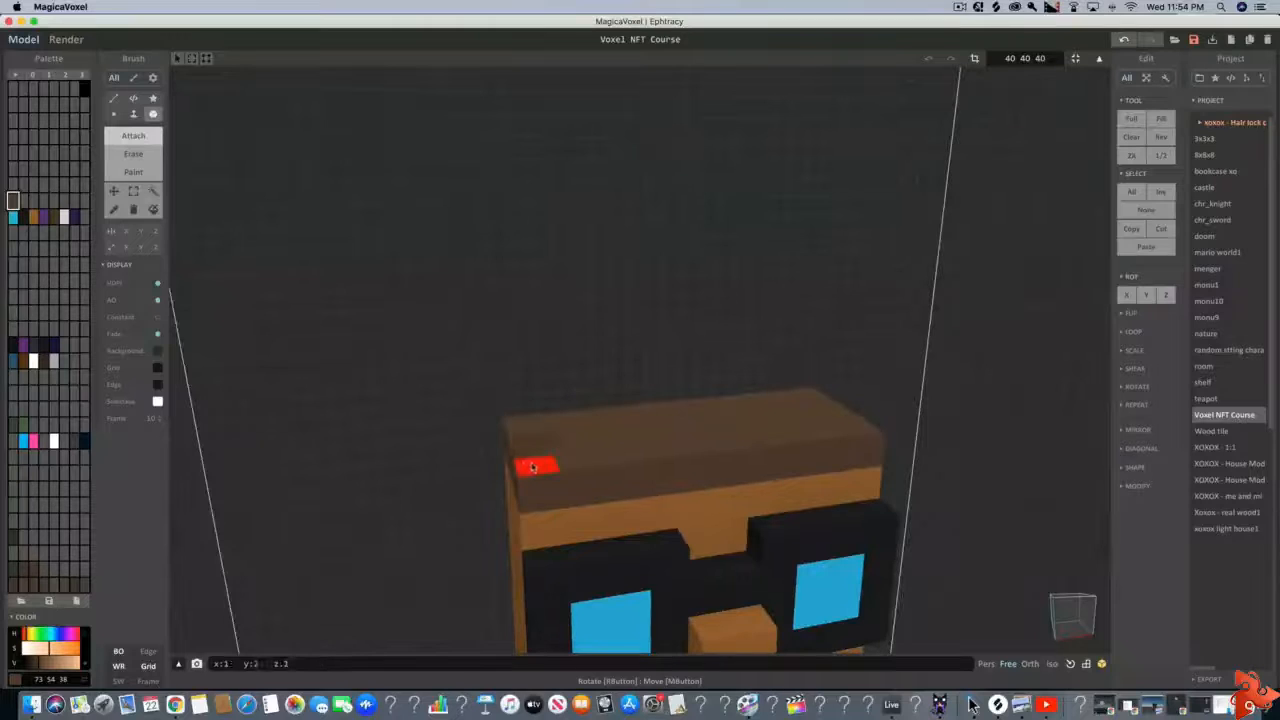
right_drag(491, 457, 558, 447)
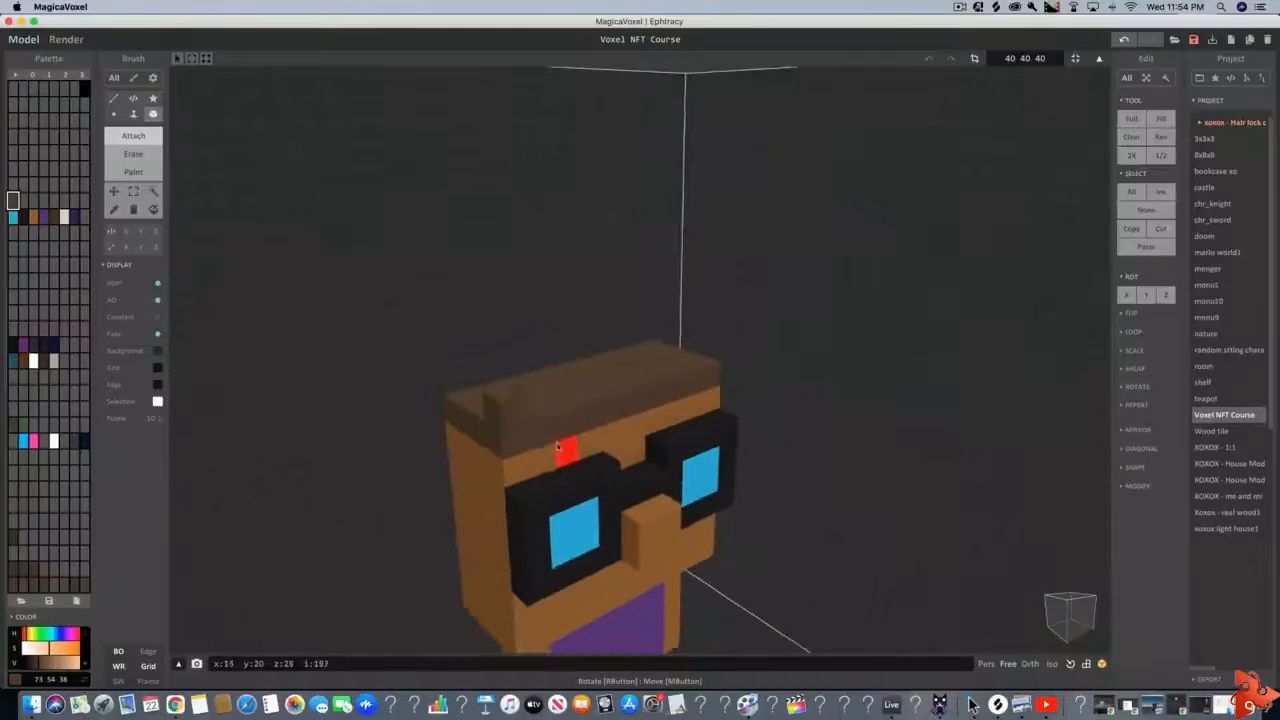
mouse_move(503, 491)
right_down()
mouse_move(508, 512)
mouse_move(520, 503)
right_up()
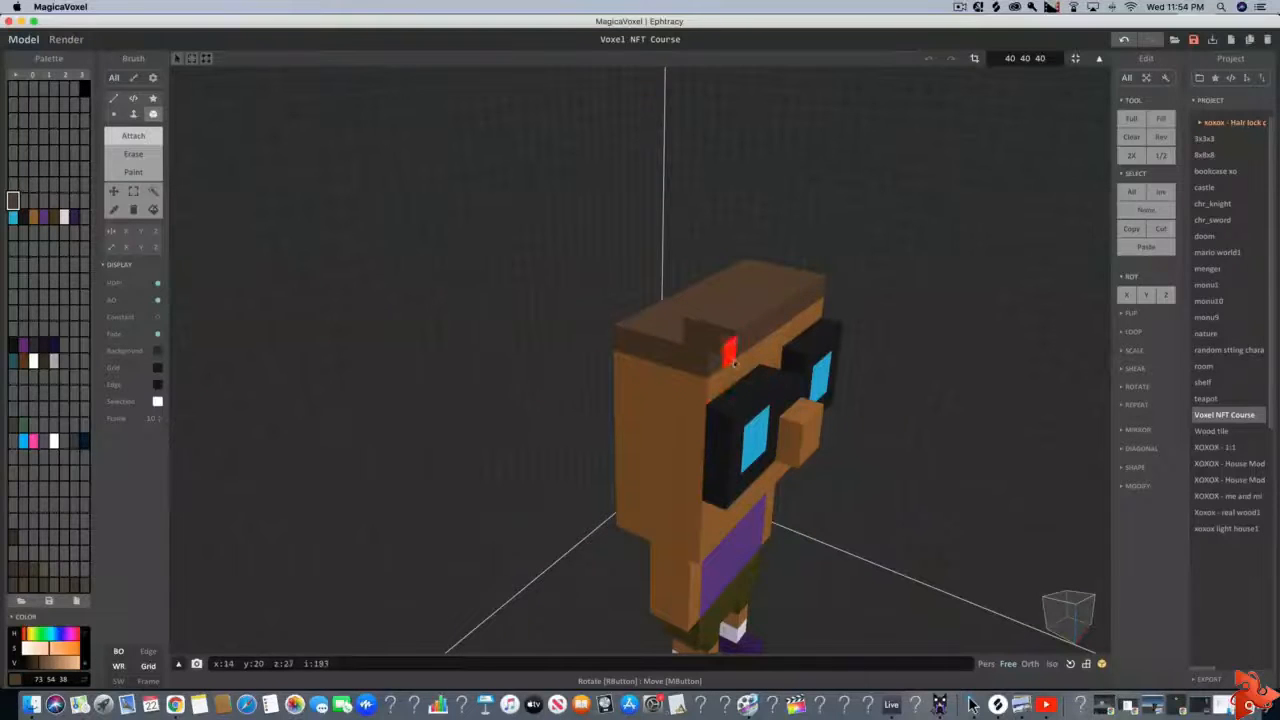
right_drag(735, 363, 777, 366)
scroll(750, 434, up, 5)
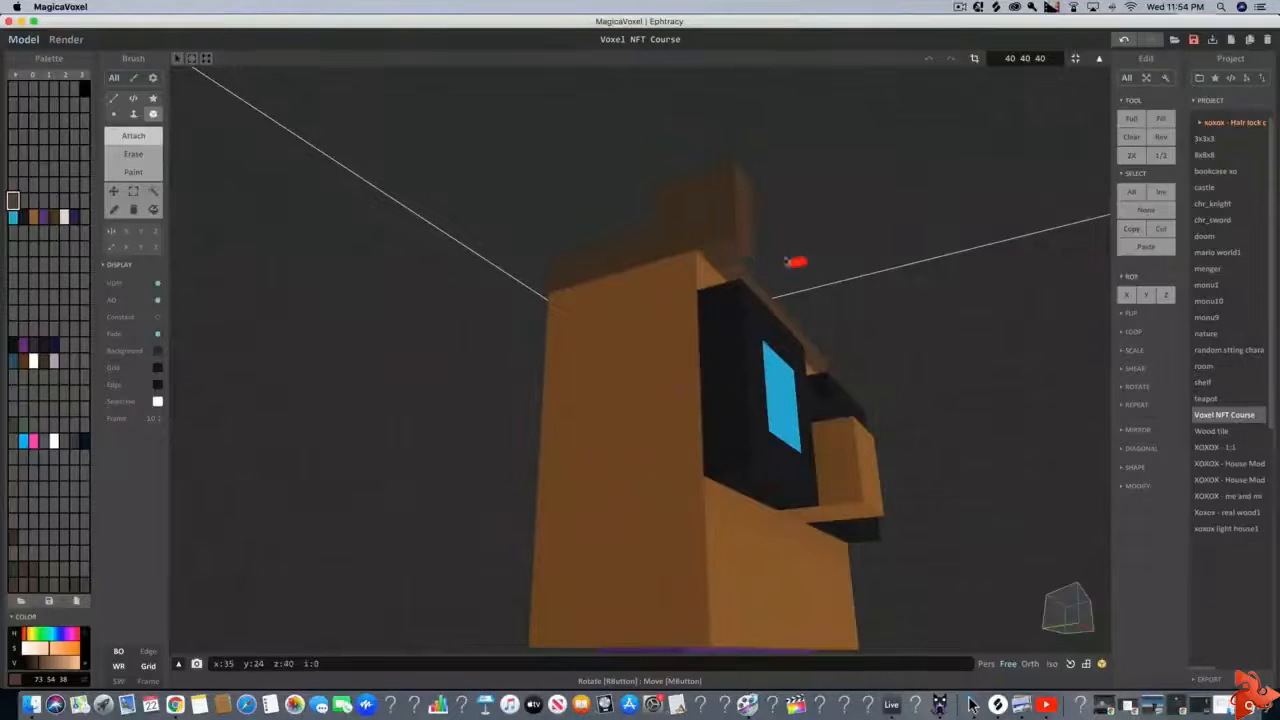
Undo the last hair voxel and extend the raised corner lock one voxel further forward
key(super+z)
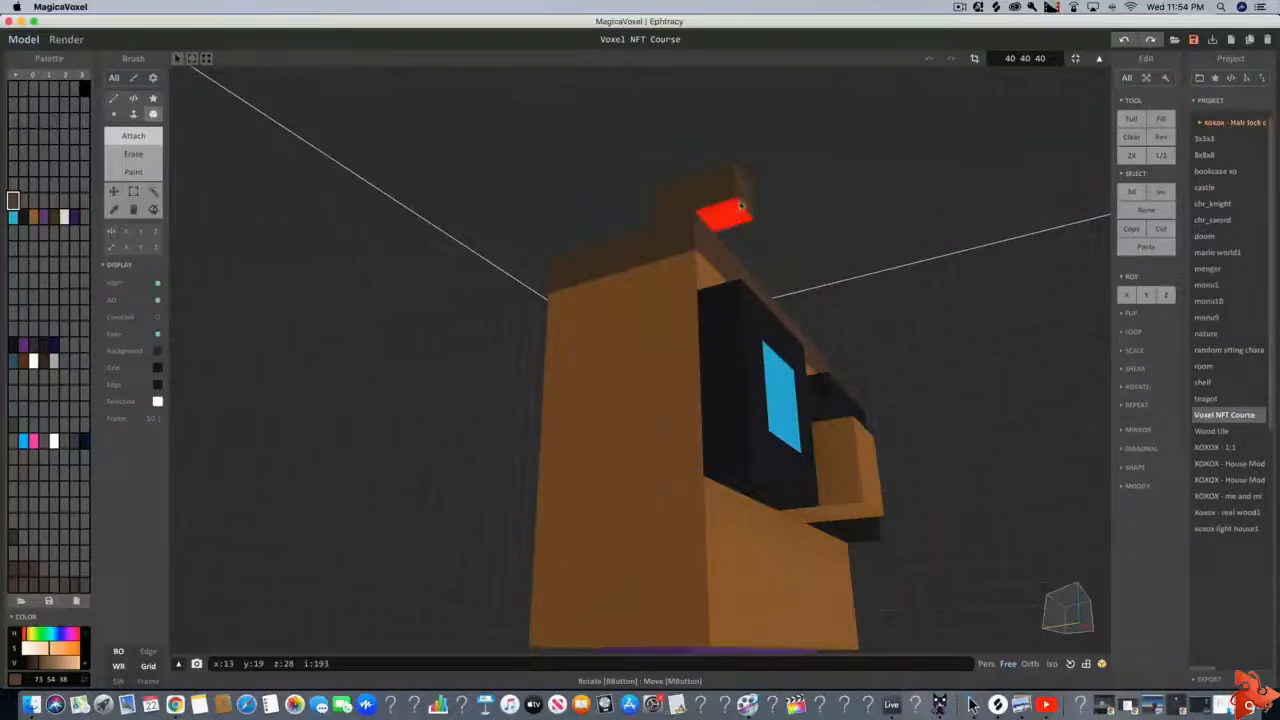
click(741, 206)
scroll(741, 206, down, 1)
click(740, 208)
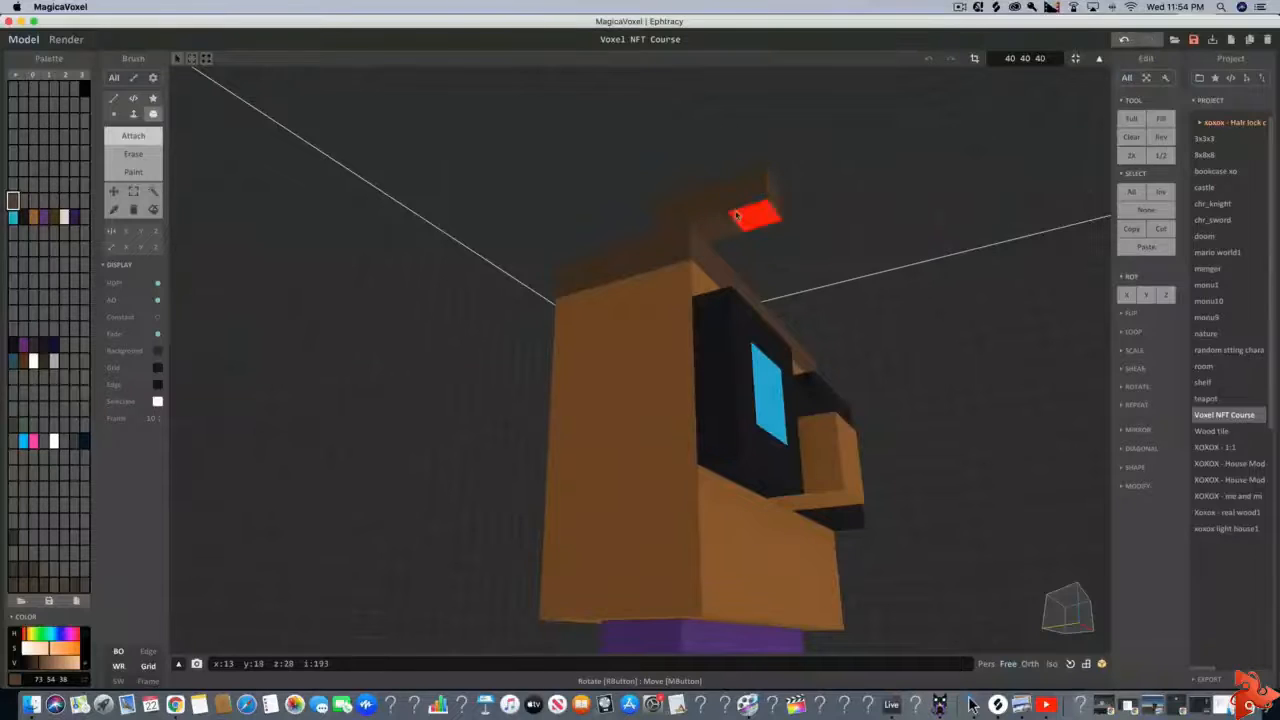
Attach a second hair lock that sticks out from the front edge of the hair and hangs over the forehead
key(d)
right_drag(705, 294, 597, 290)
key(d)
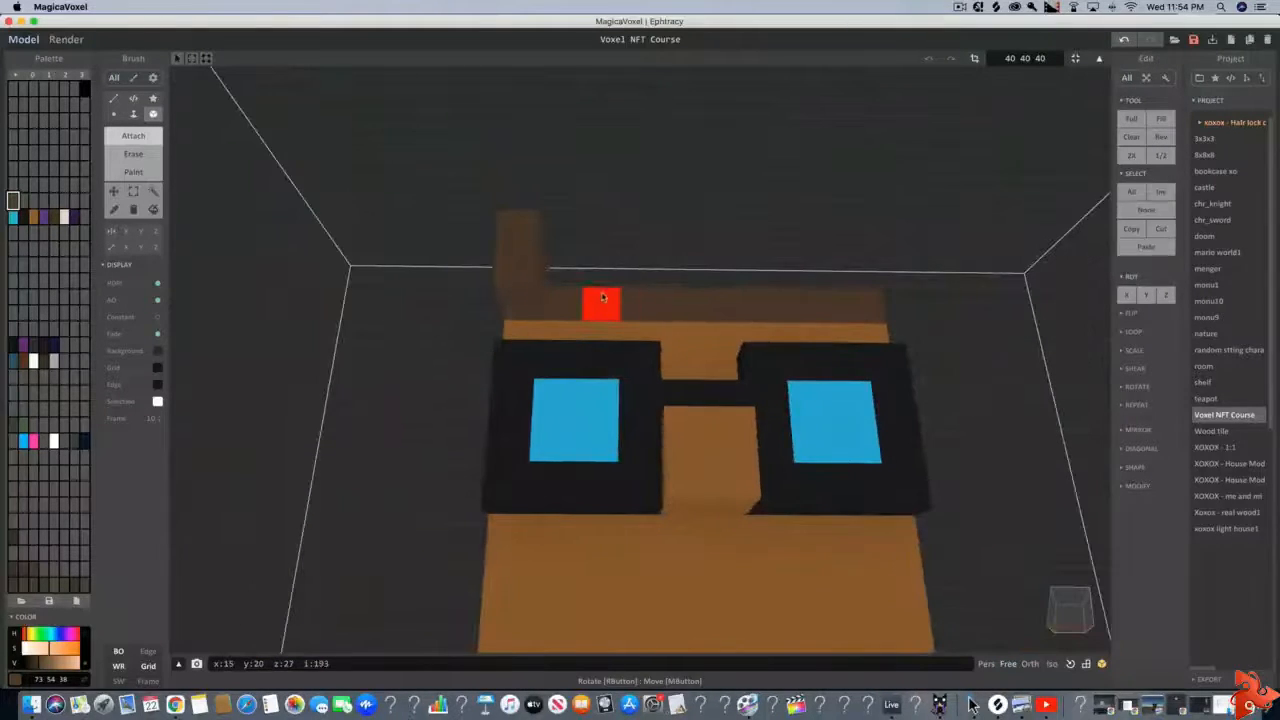
click(602, 295)
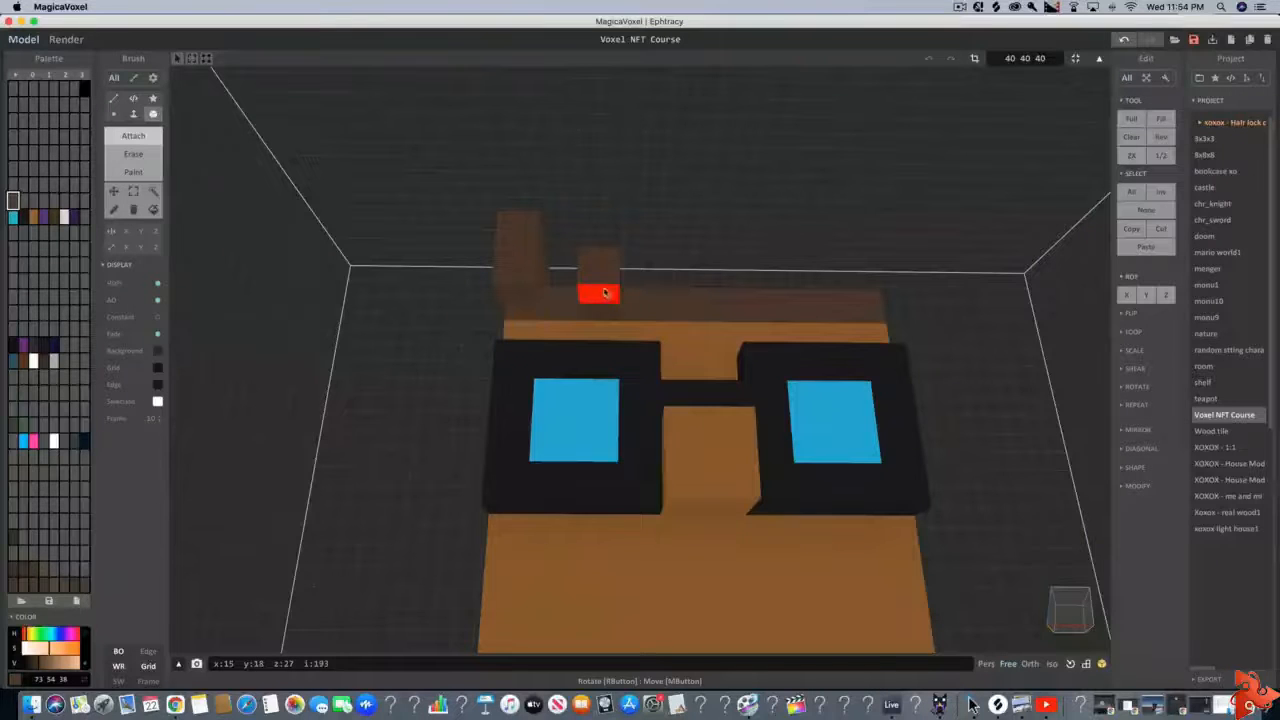
right_drag(589, 297, 583, 360)
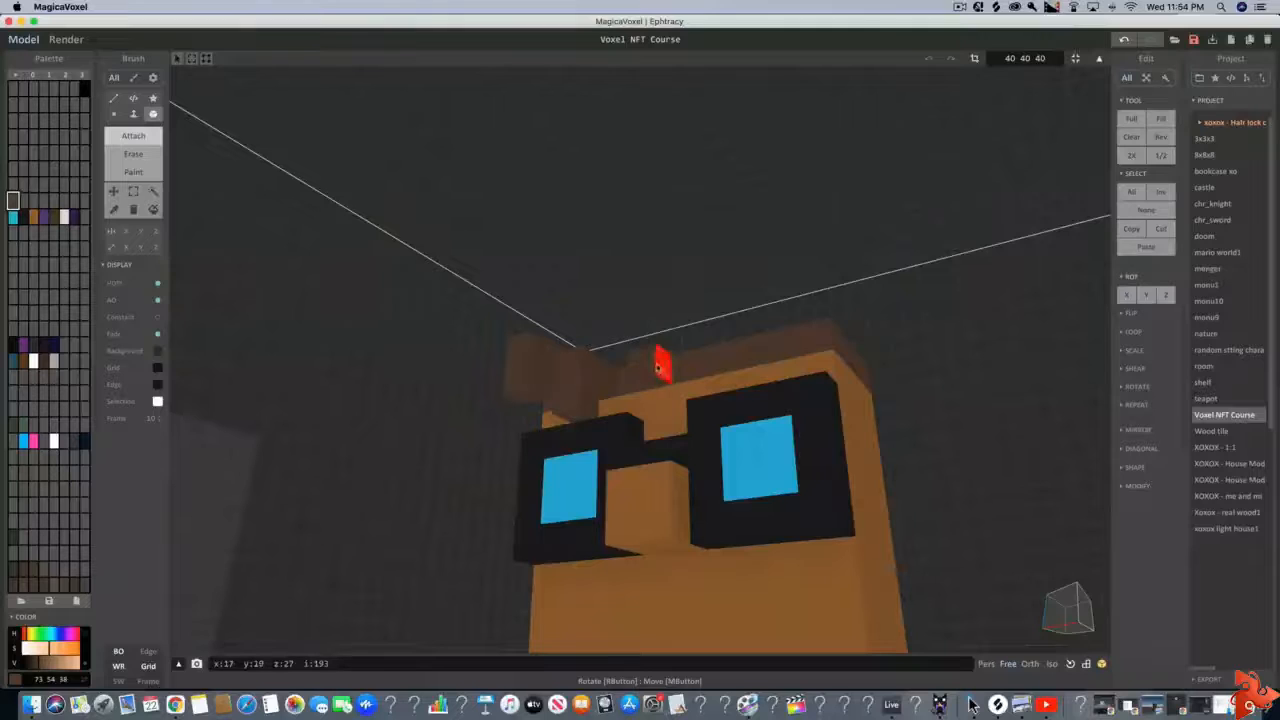
click(648, 364)
click(627, 354)
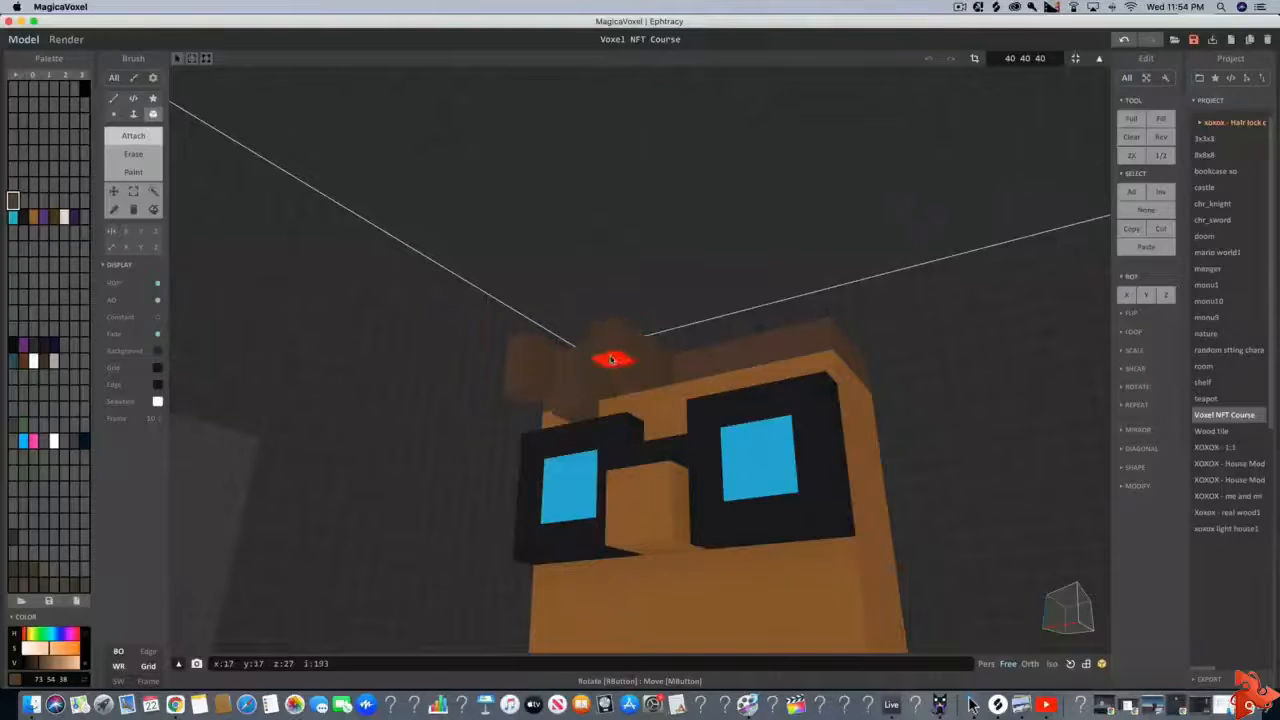
click(611, 358)
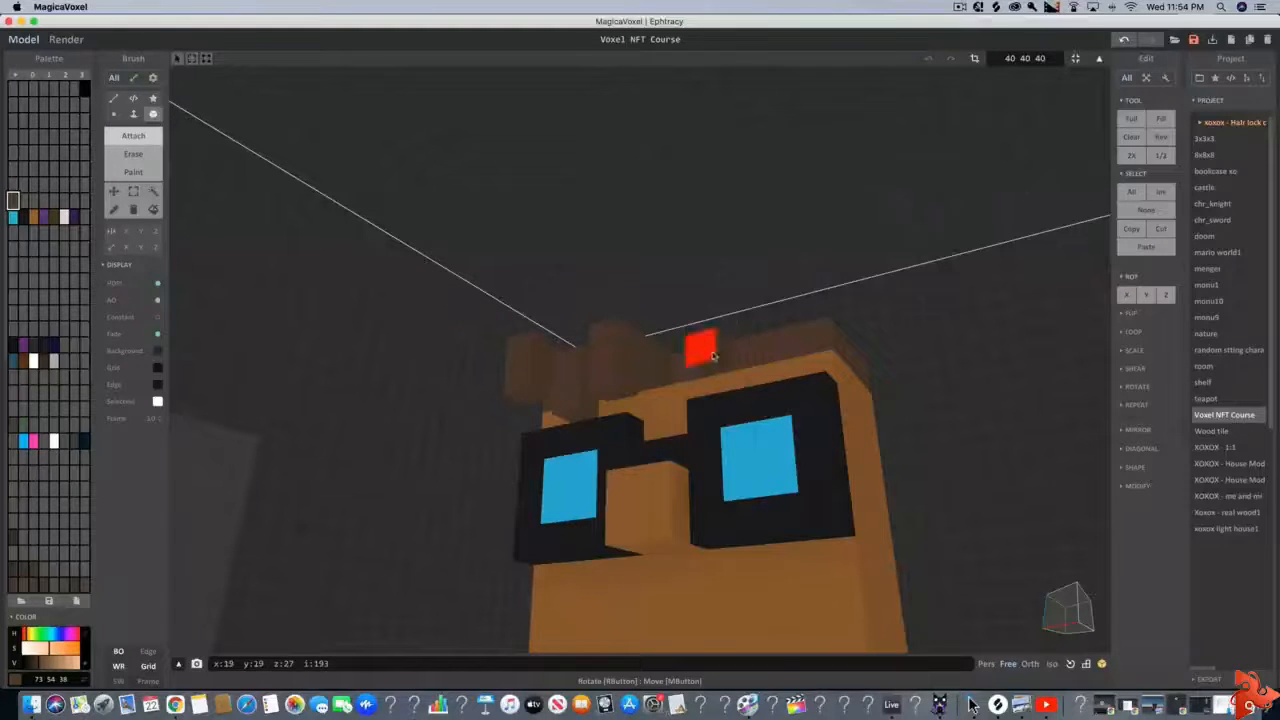
Attach a third lock along the front fringe and add protruding hair voxels at the opposite front corner
click(693, 345)
click(697, 355)
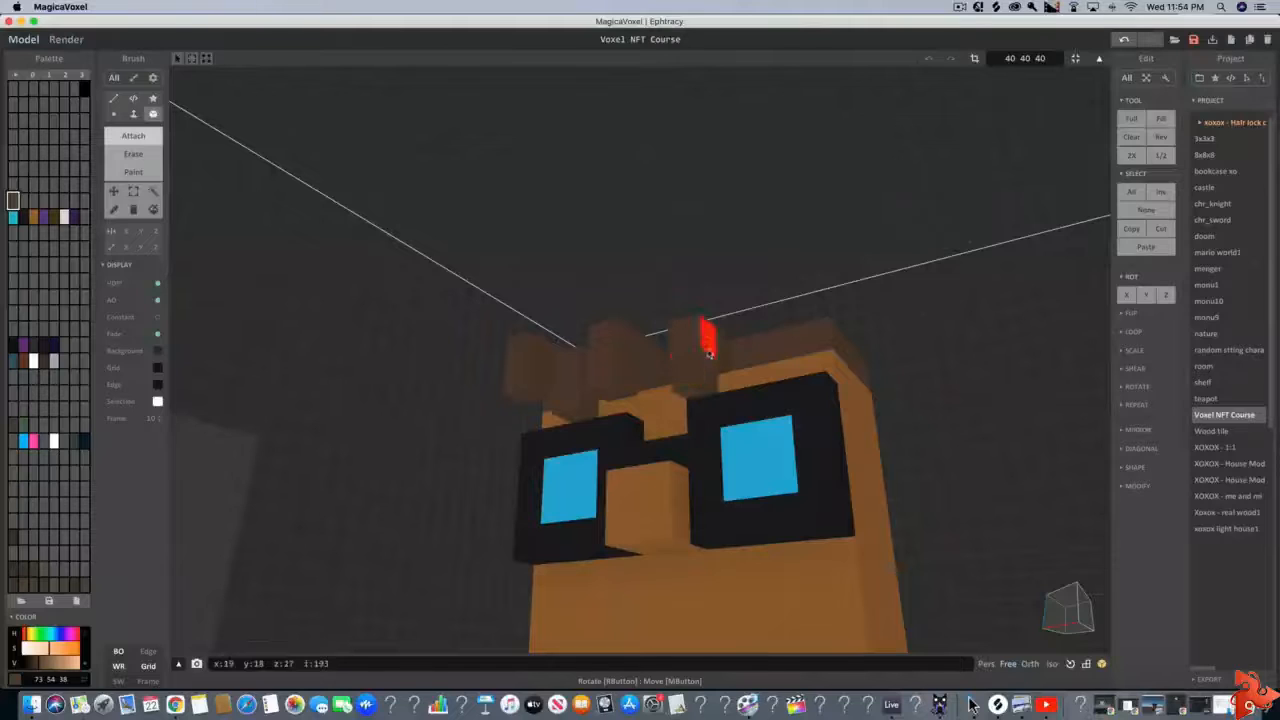
click(776, 347)
middle_drag(766, 330, 577, 343)
click(508, 346)
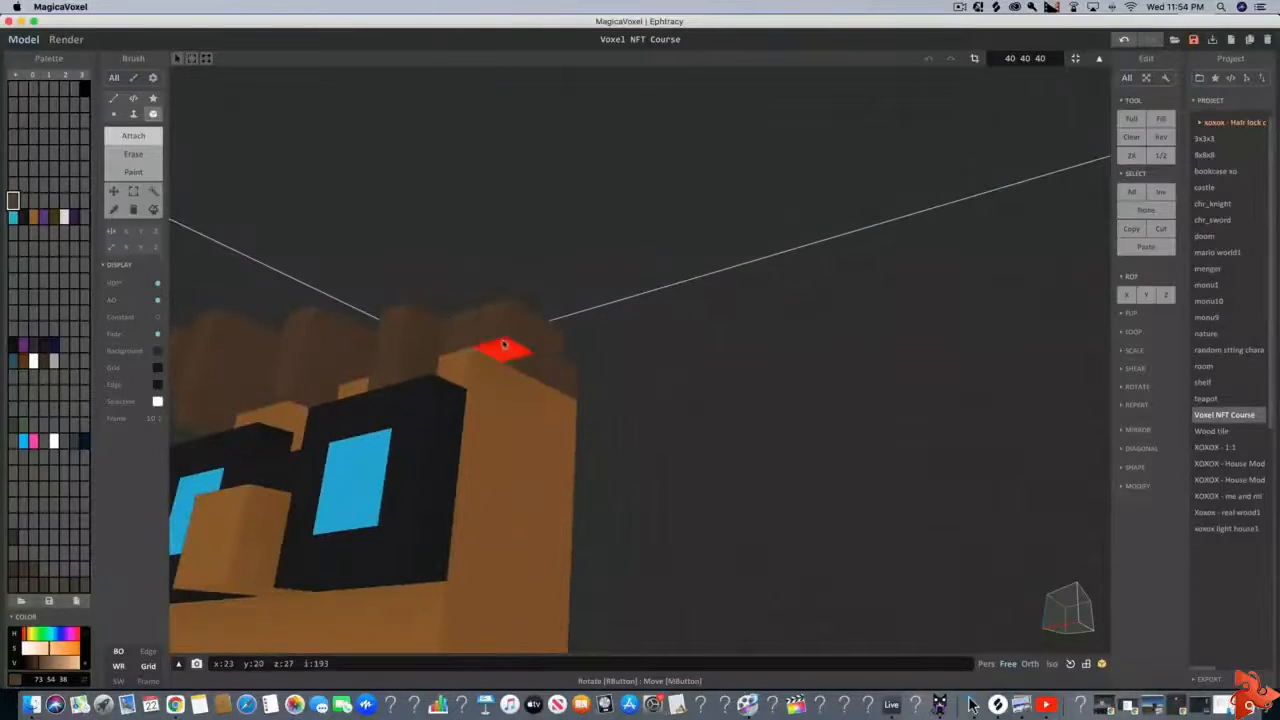
key(super+z)
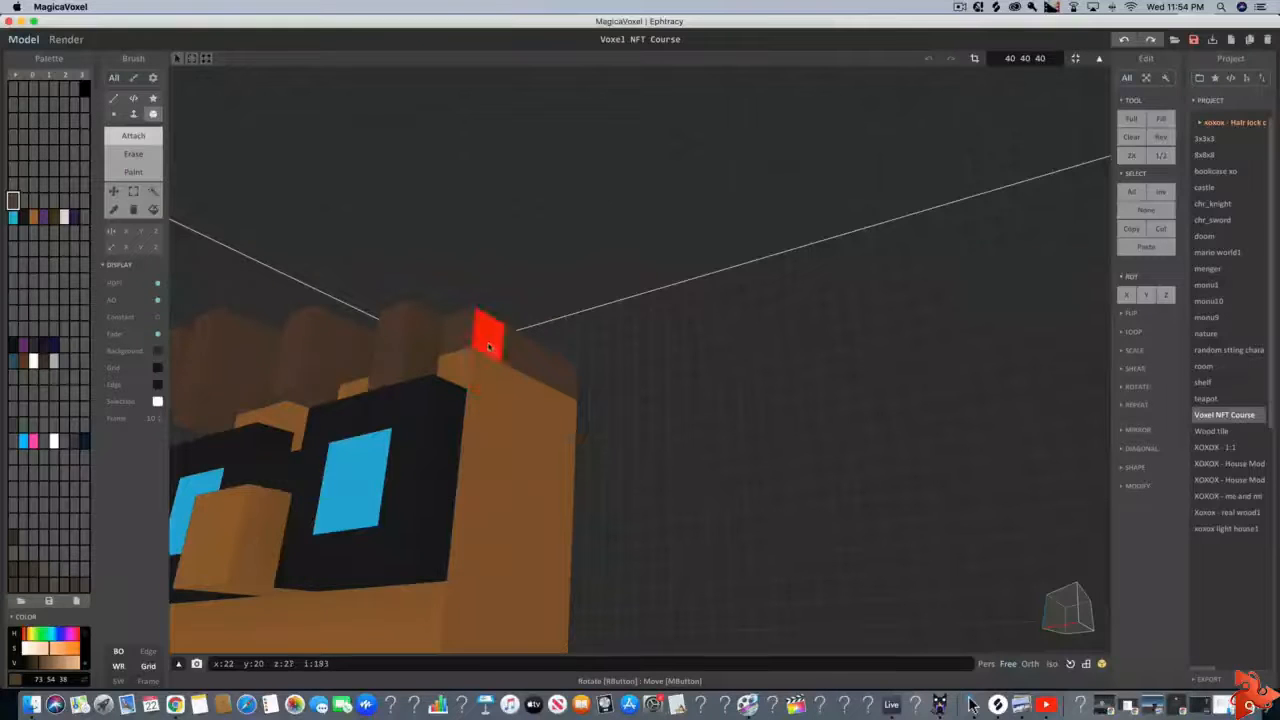
click(505, 345)
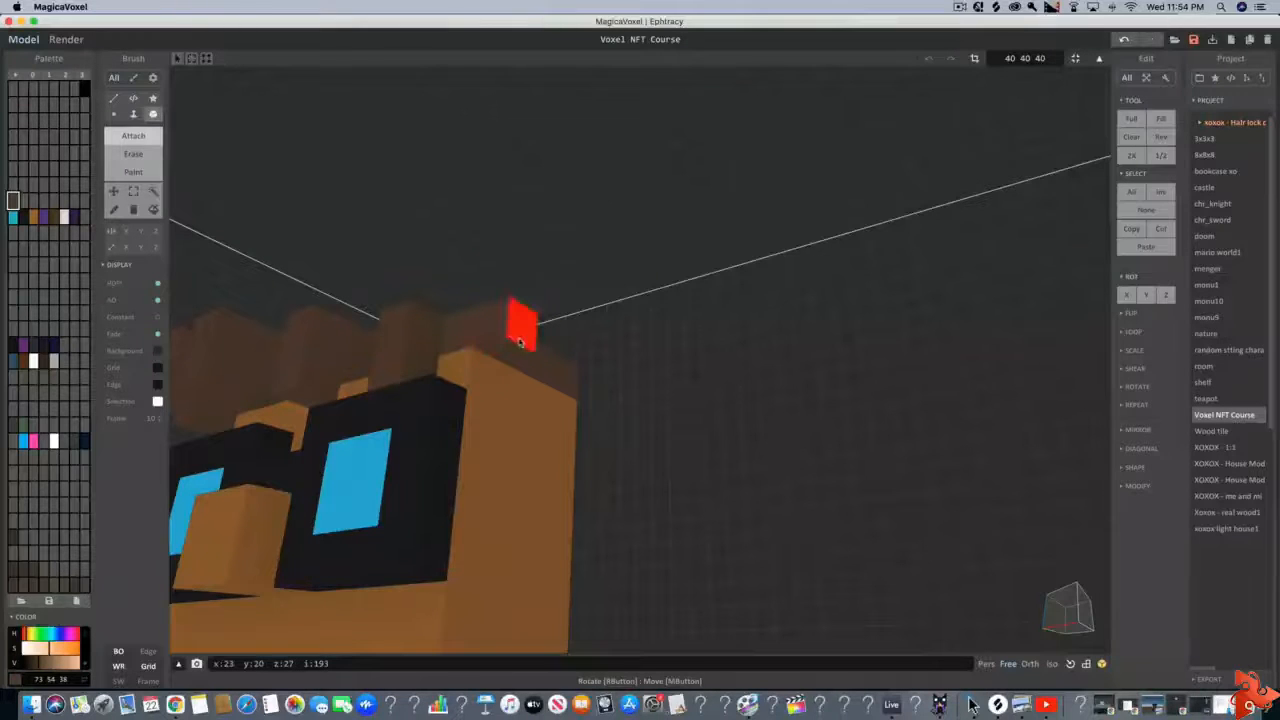
Attach a hair lock to one side of the head and a row of three hanging locks along the back edge
right_drag(531, 340, 556, 409)
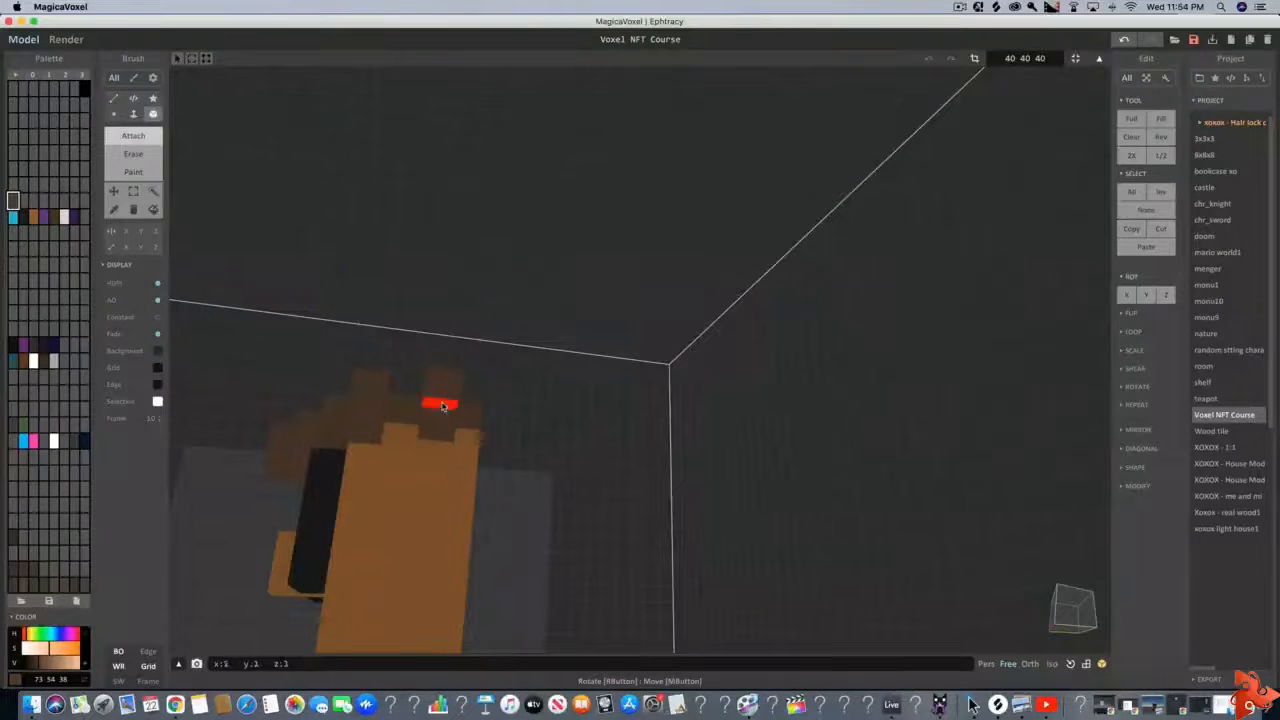
mouse_move(437, 405)
right_down()
mouse_move(451, 429)
mouse_move(410, 432)
mouse_move(487, 424)
mouse_move(398, 366)
mouse_move(500, 400)
mouse_move(470, 415)
mouse_move(403, 399)
mouse_move(425, 565)
mouse_move(421, 521)
right_up()
click(301, 307)
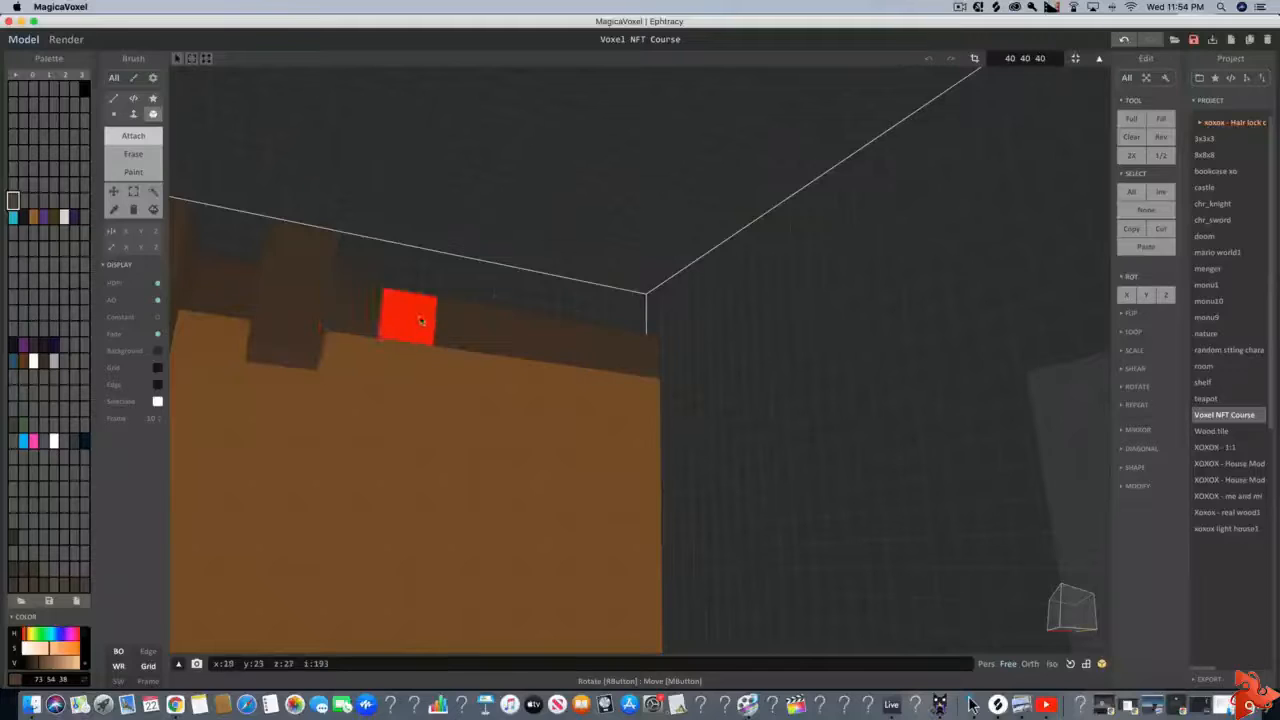
click(422, 318)
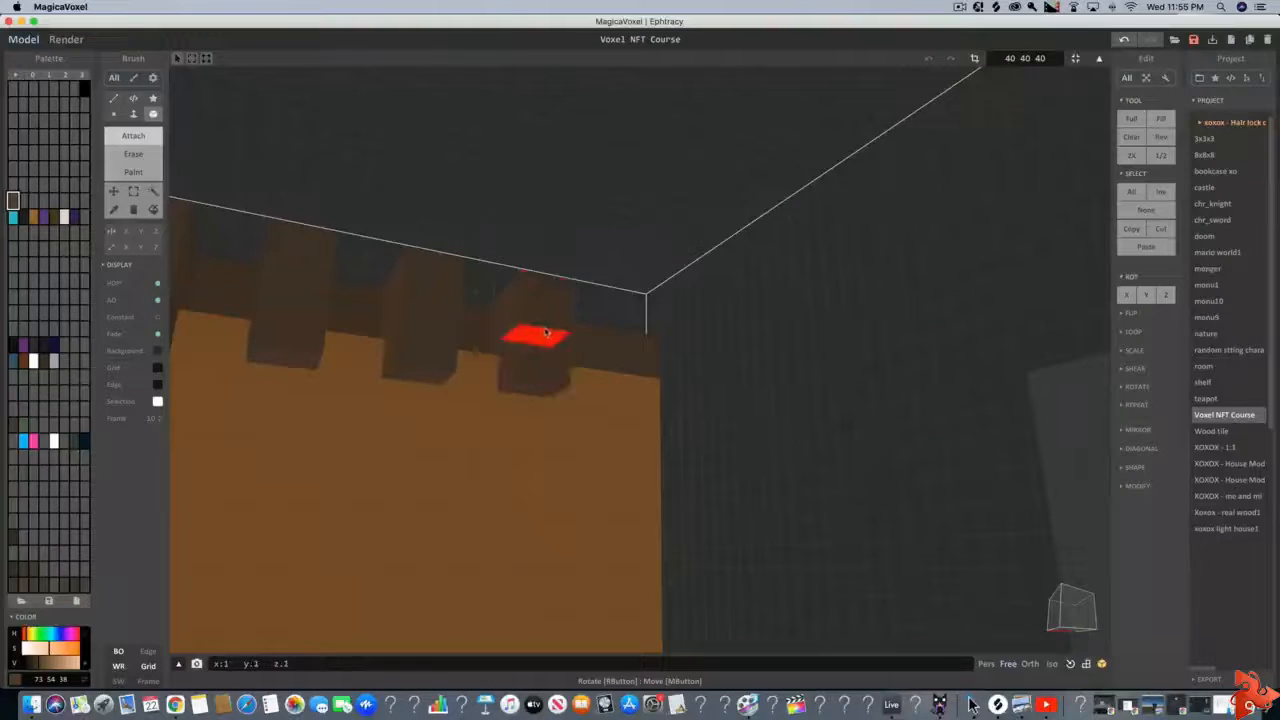
click(535, 332)
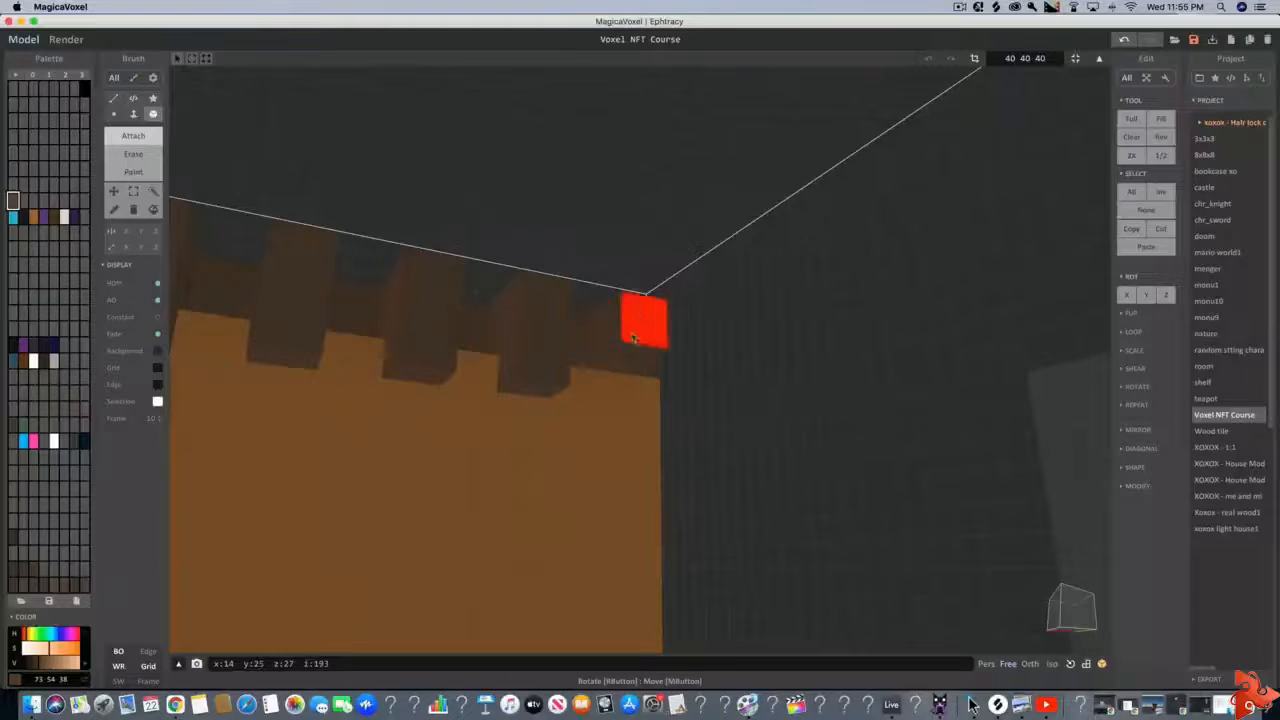
Attach protruding, hanging hair locks around the remaining back corner and the other side of the head
right_drag(643, 362, 435, 330)
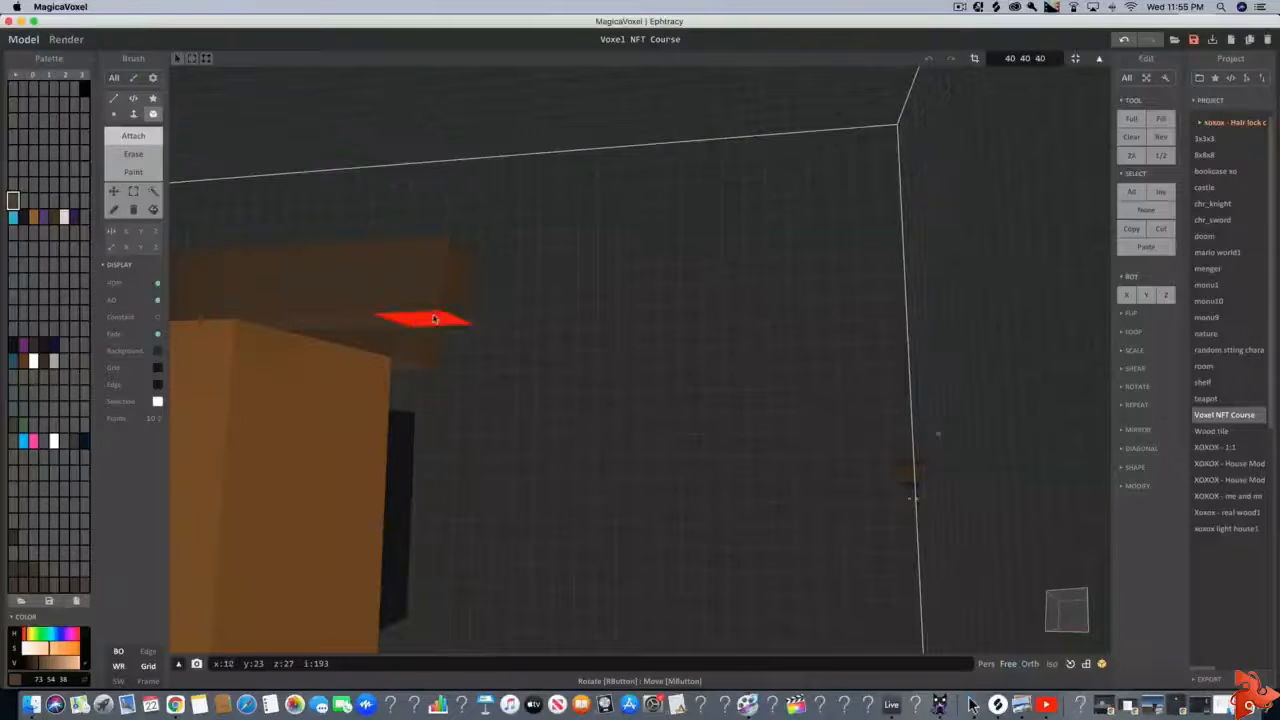
right_drag(434, 318, 521, 397)
scroll(512, 389, down, 3)
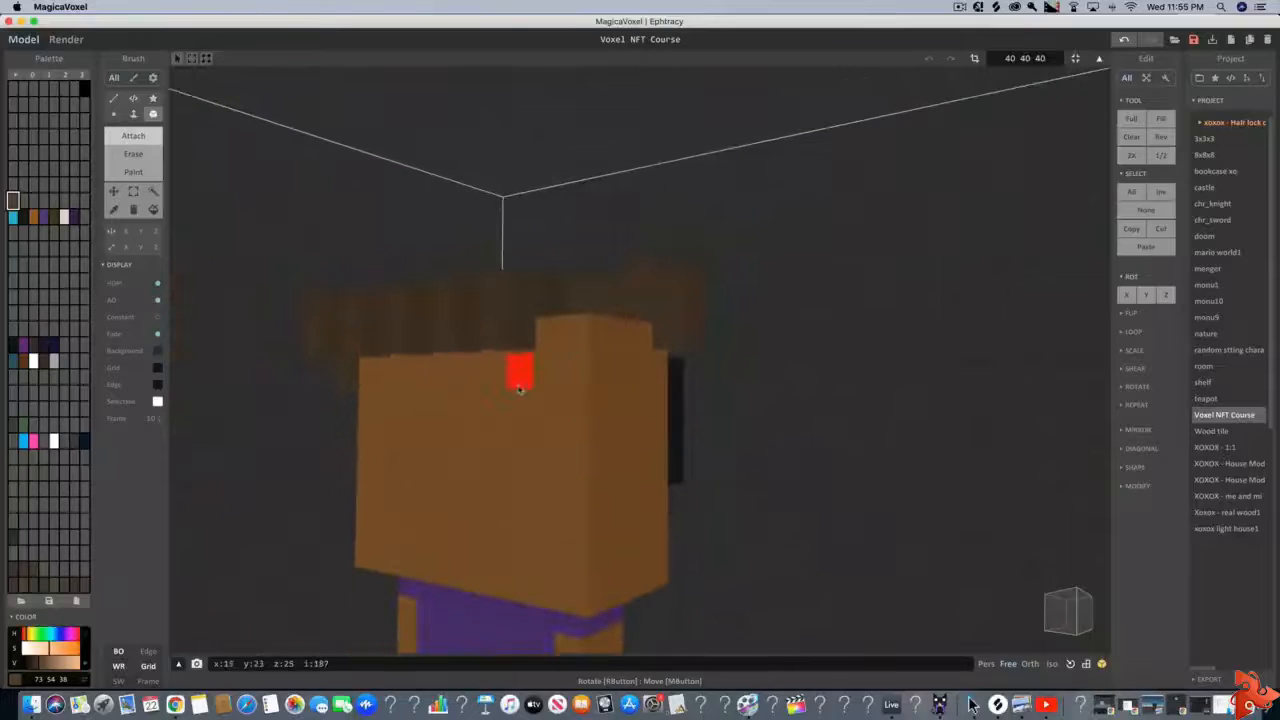
mouse_move(640, 385)
right_down()
mouse_move(625, 360)
mouse_move(636, 346)
mouse_move(652, 399)
right_up()
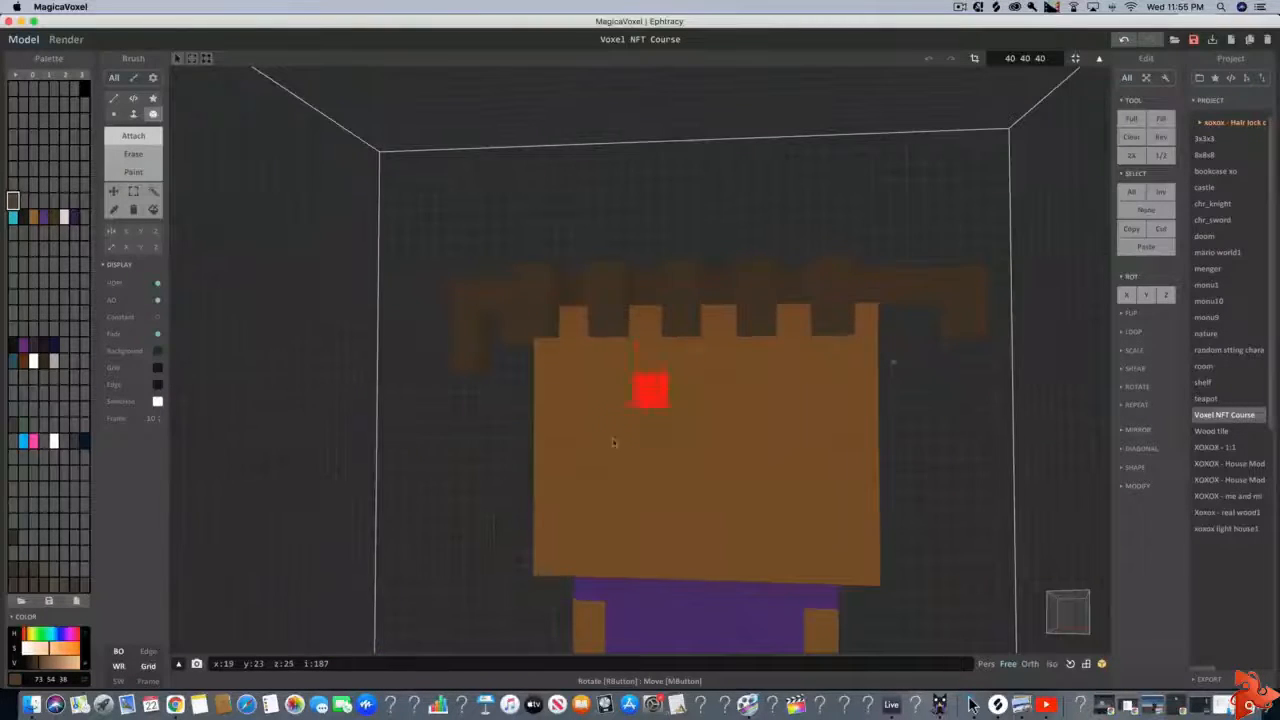
right_drag(614, 443, 640, 368)
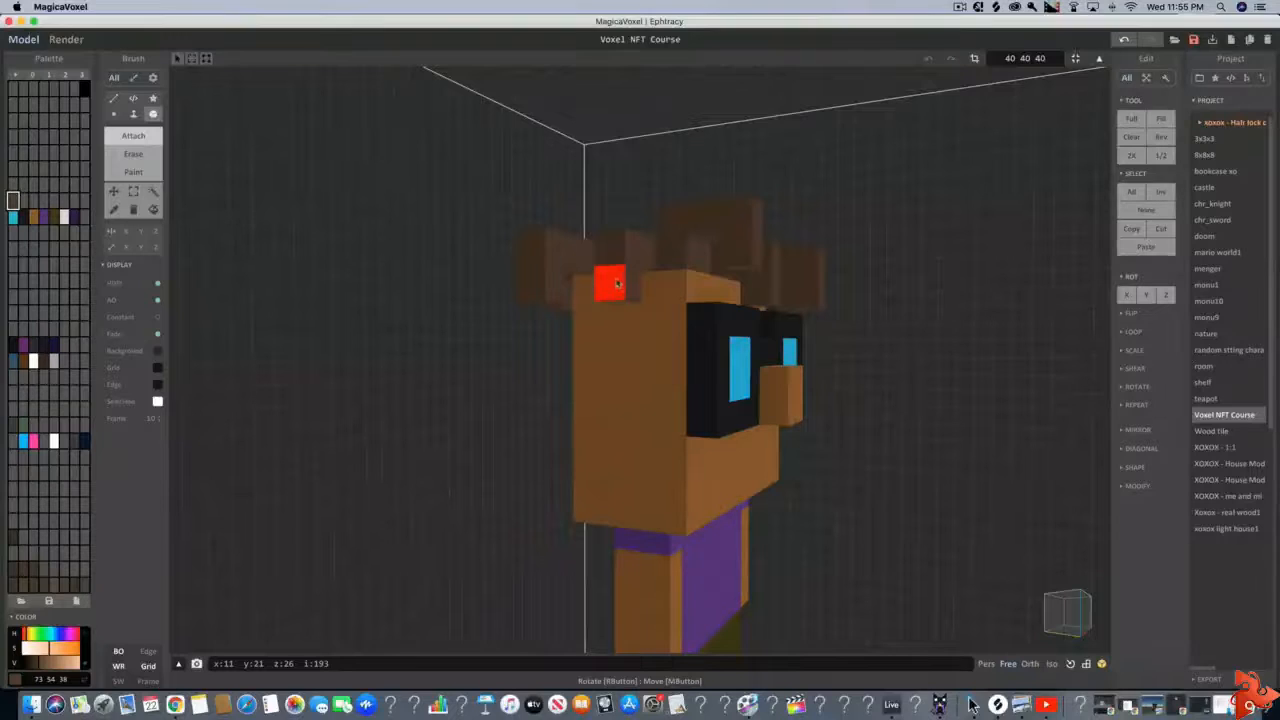
Check the hair from several angles and attach another hanging hair lock to the side of the head beside the glasses
scroll(617, 291, down, 2)
scroll(686, 545, up, 6)
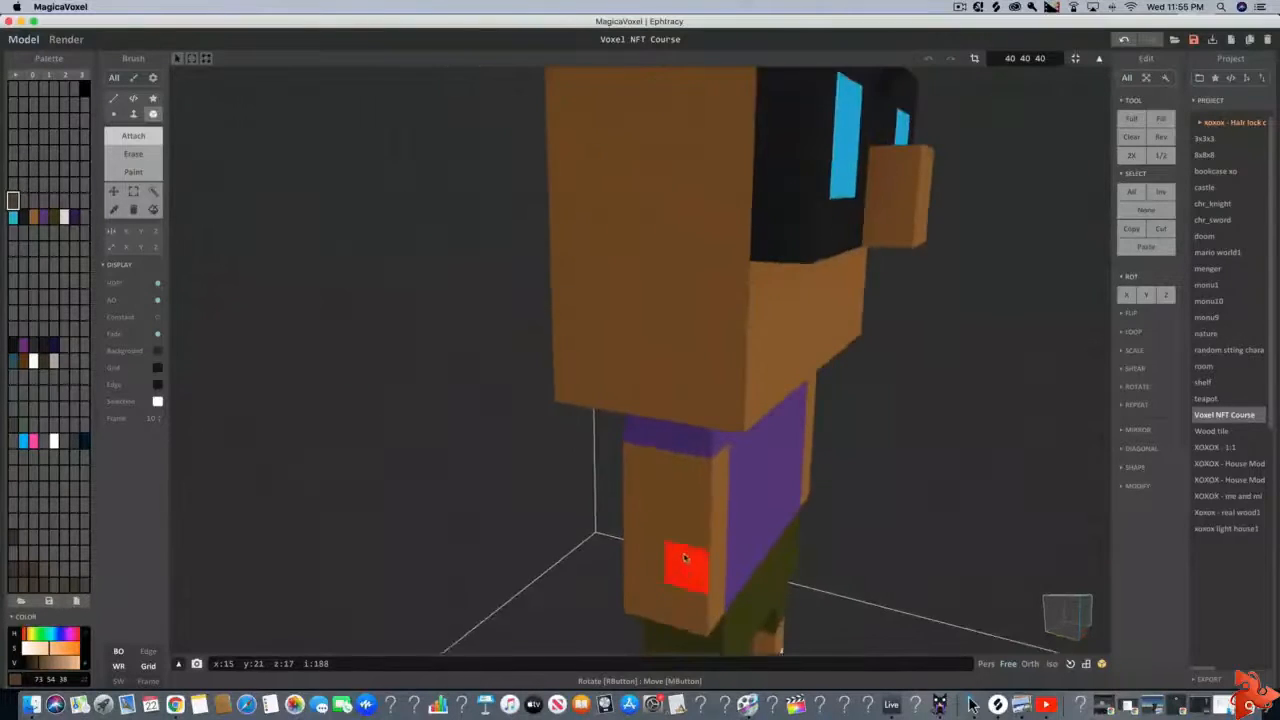
right_drag(685, 558, 671, 361)
right_drag(622, 201, 842, 462)
key(d)
key(s)
key(w)
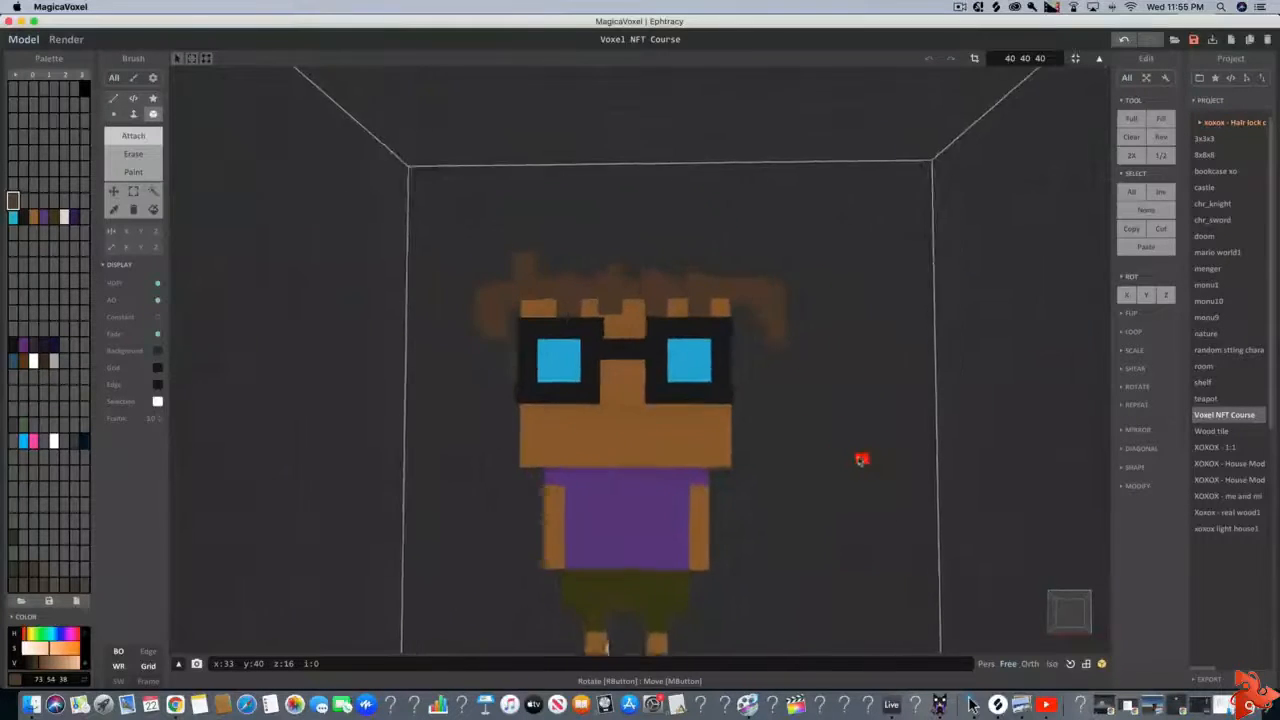
key(s)
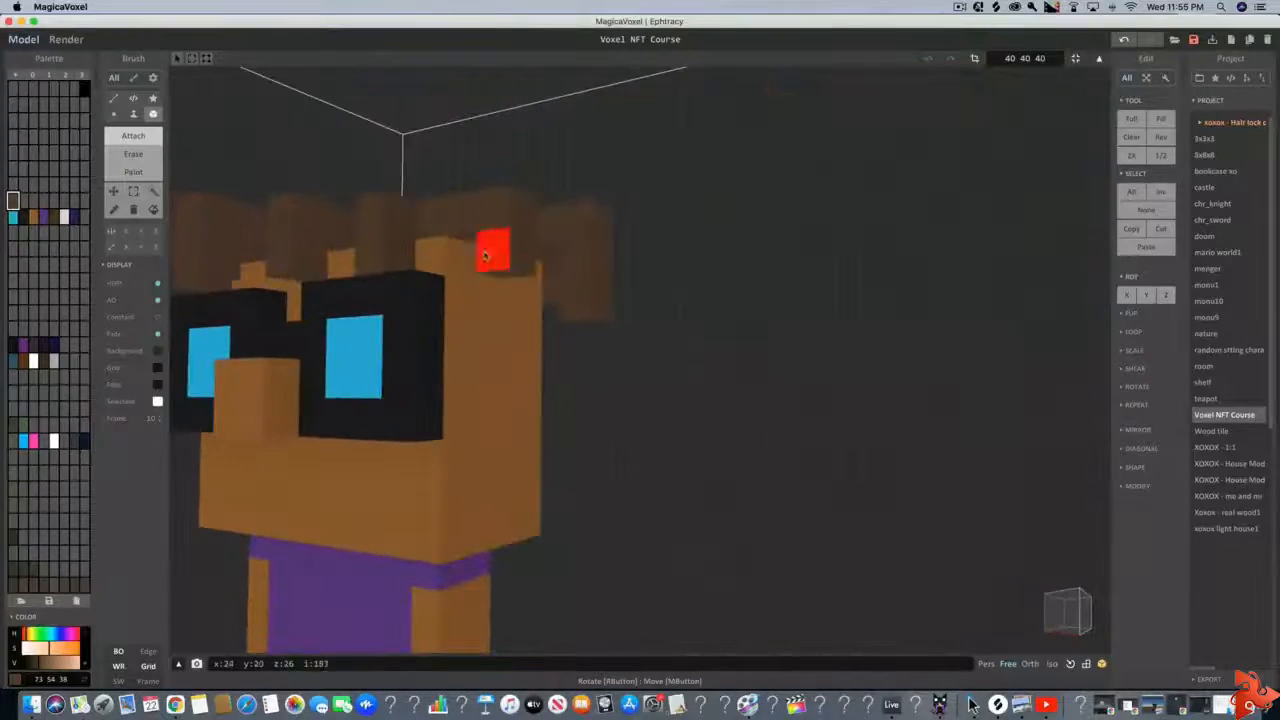
click(458, 229)
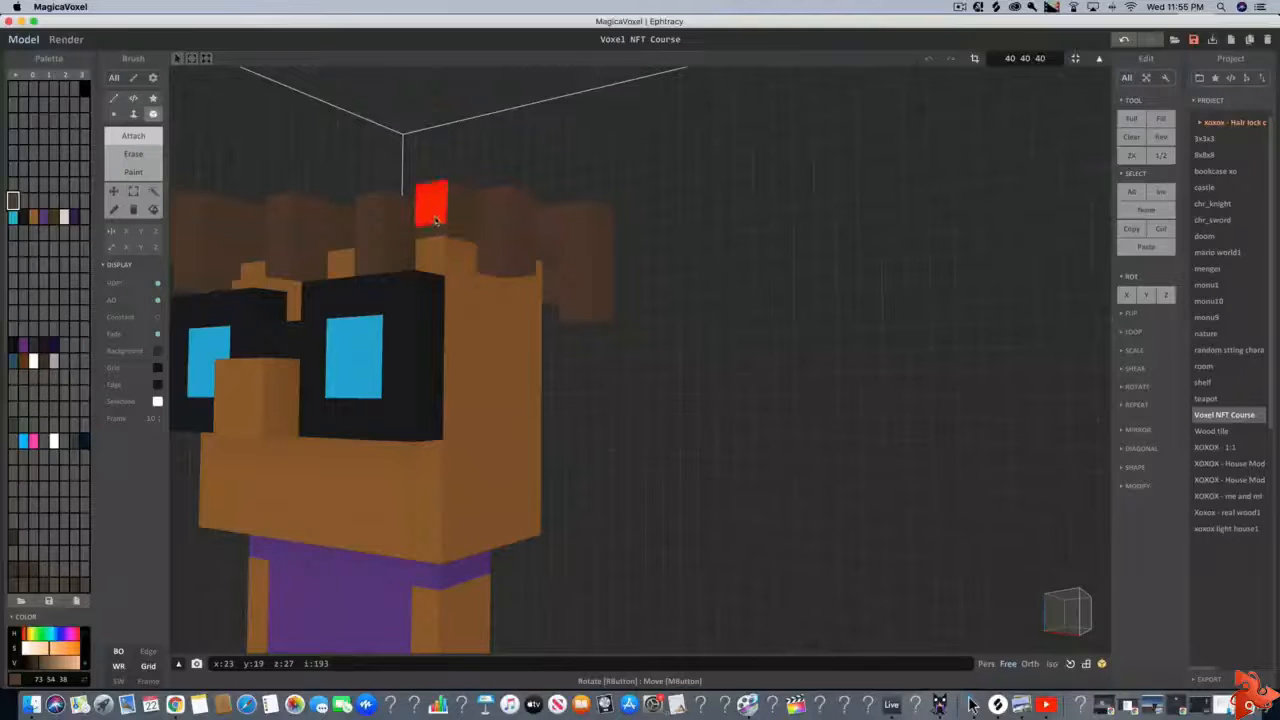
Examine the front fringe and side hair locks from the front, both up close and with the whole character in view
click(432, 224)
key(w)
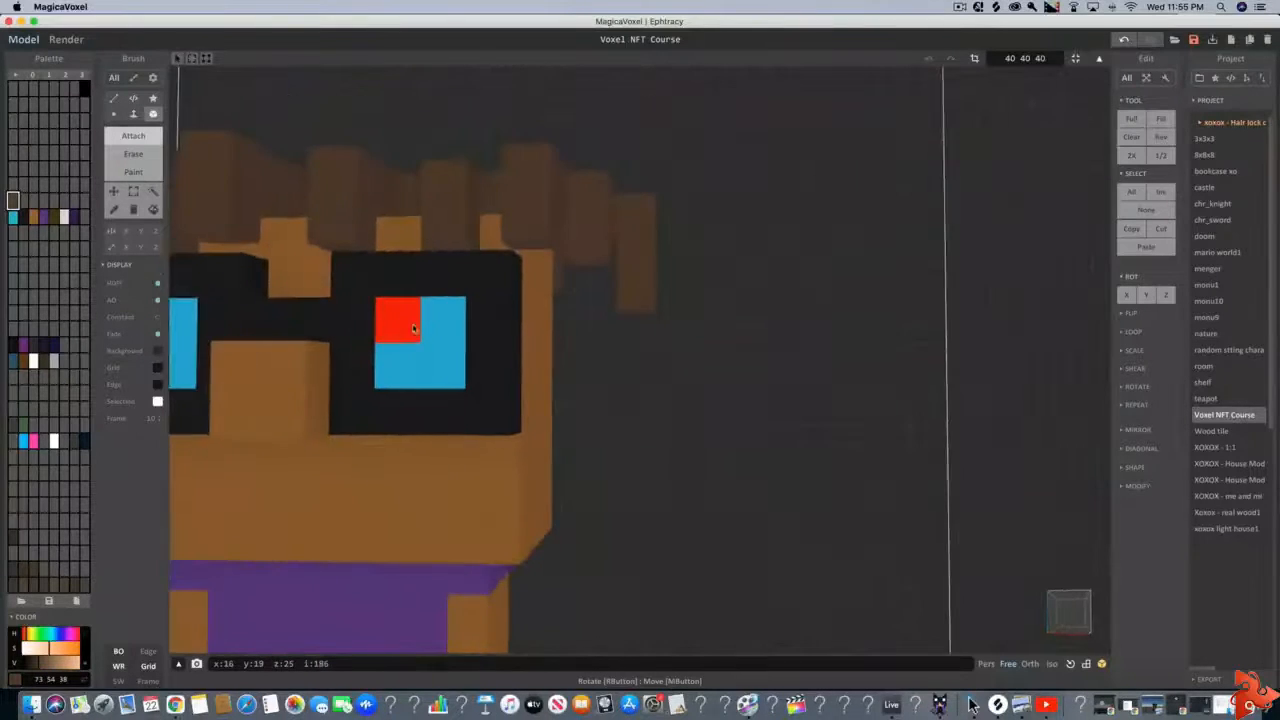
key(s)
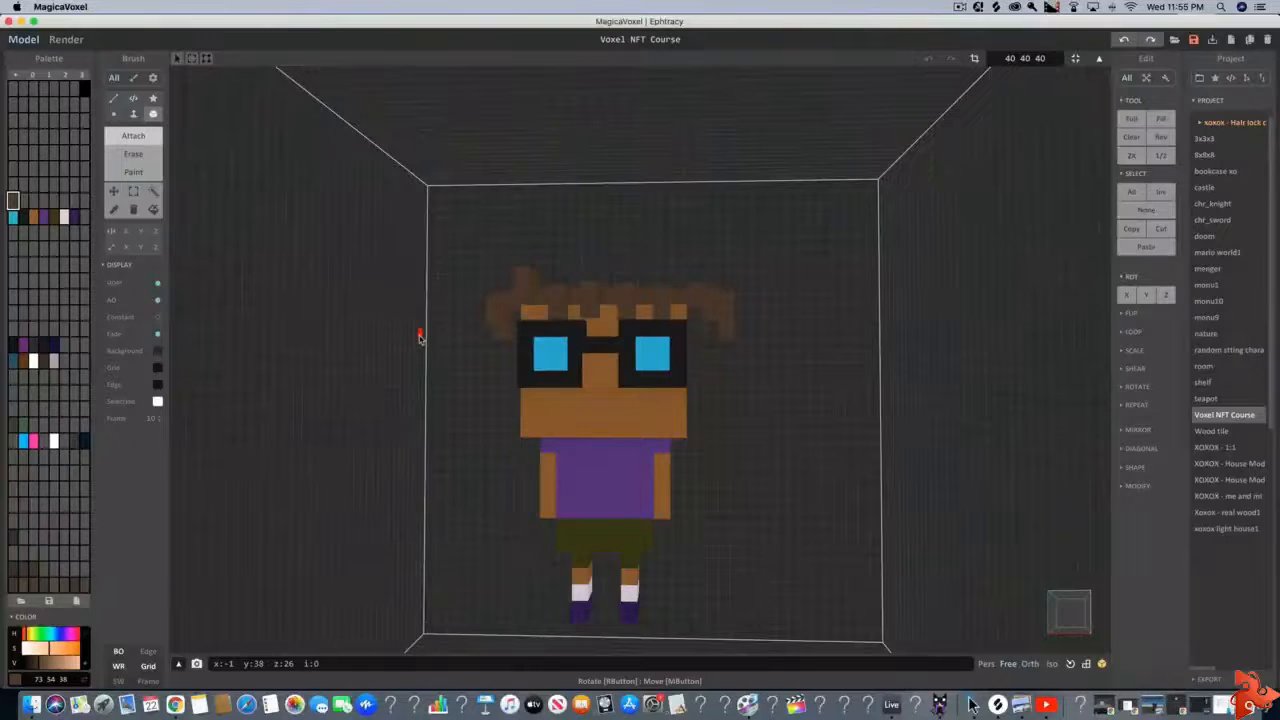
key(w)
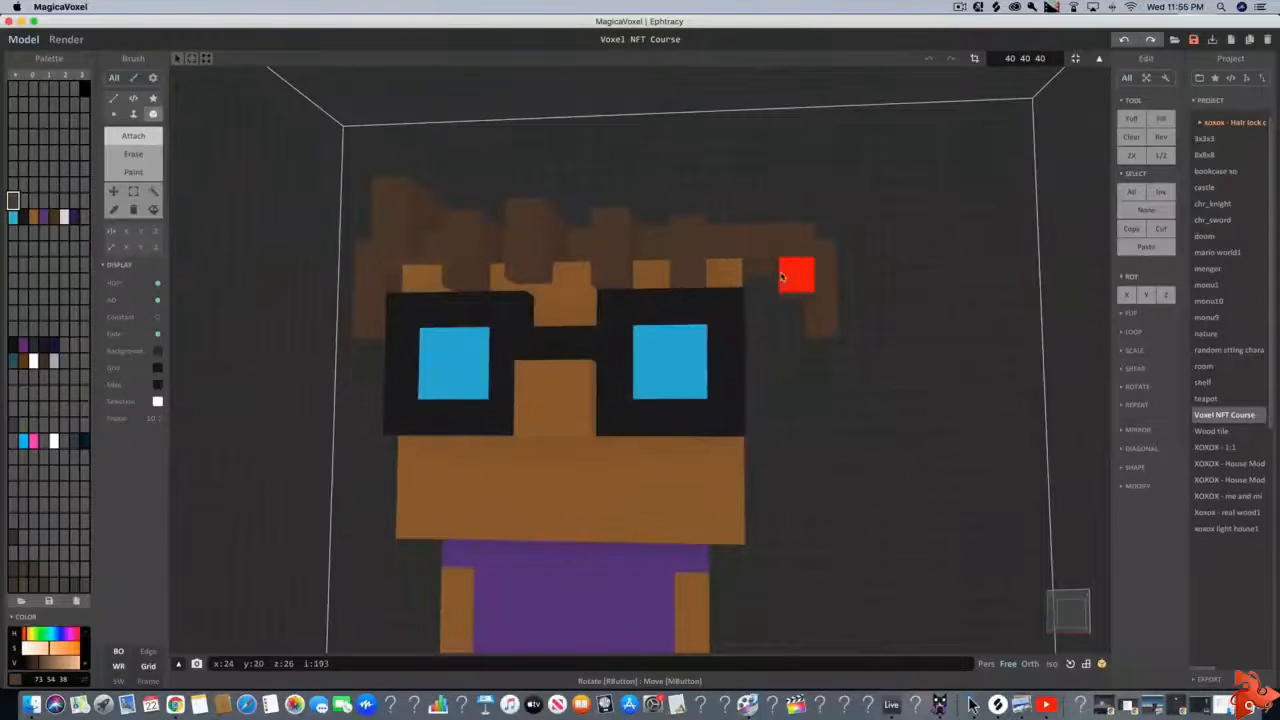
scroll(783, 280, up, 4)
right_drag(783, 280, 738, 345)
scroll(706, 302, down, 2)
scroll(766, 323, down, 5)
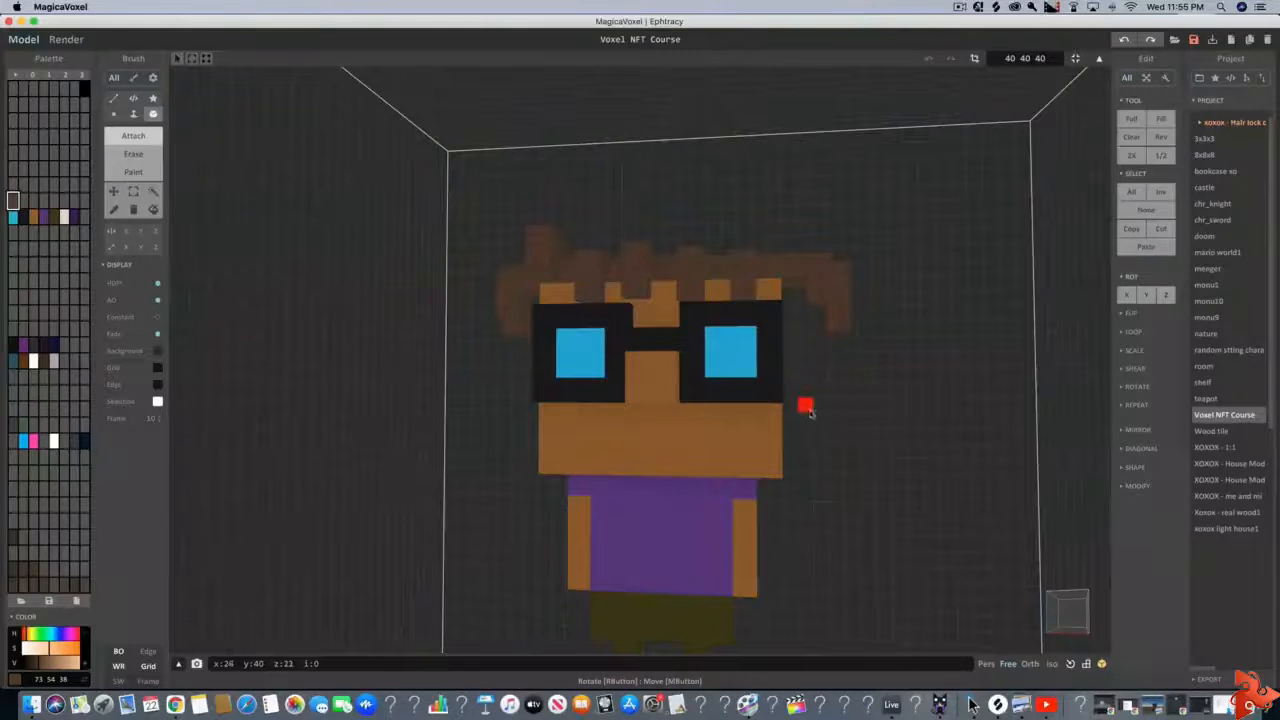
Attach more raised hair voxels across the top of the head and undo the stray one
right_drag(808, 410, 786, 429)
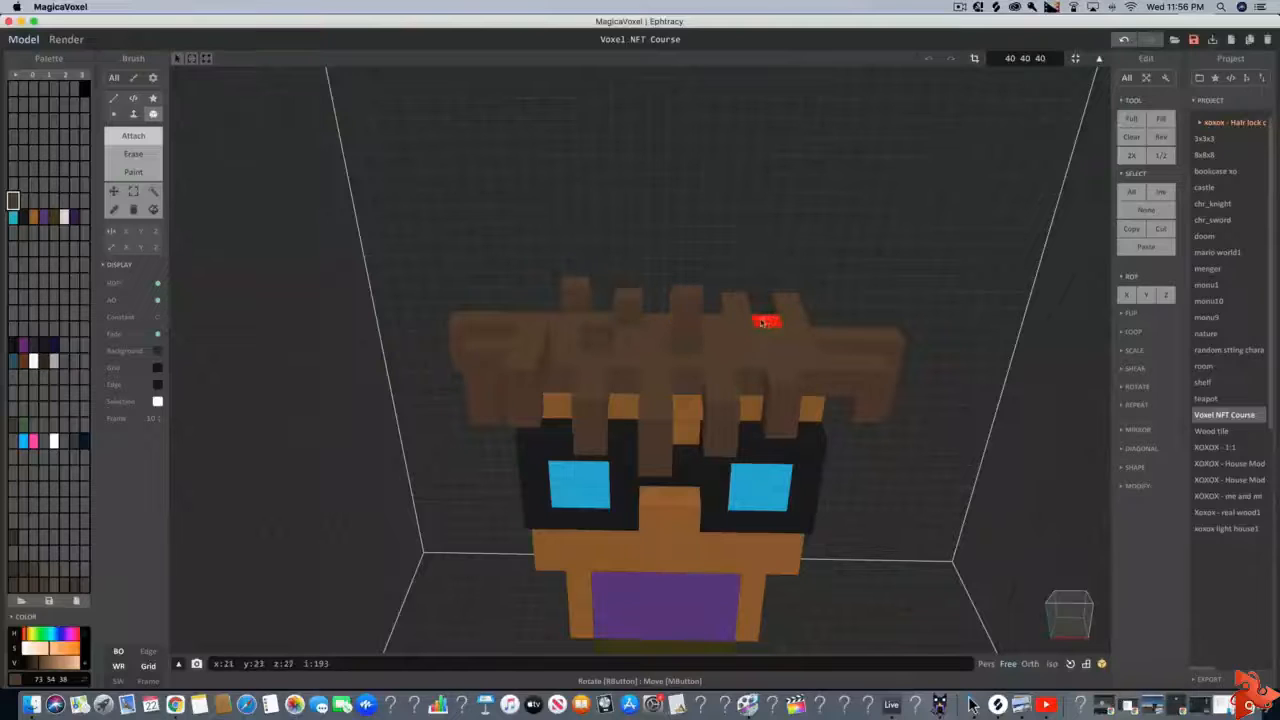
key(super+z)
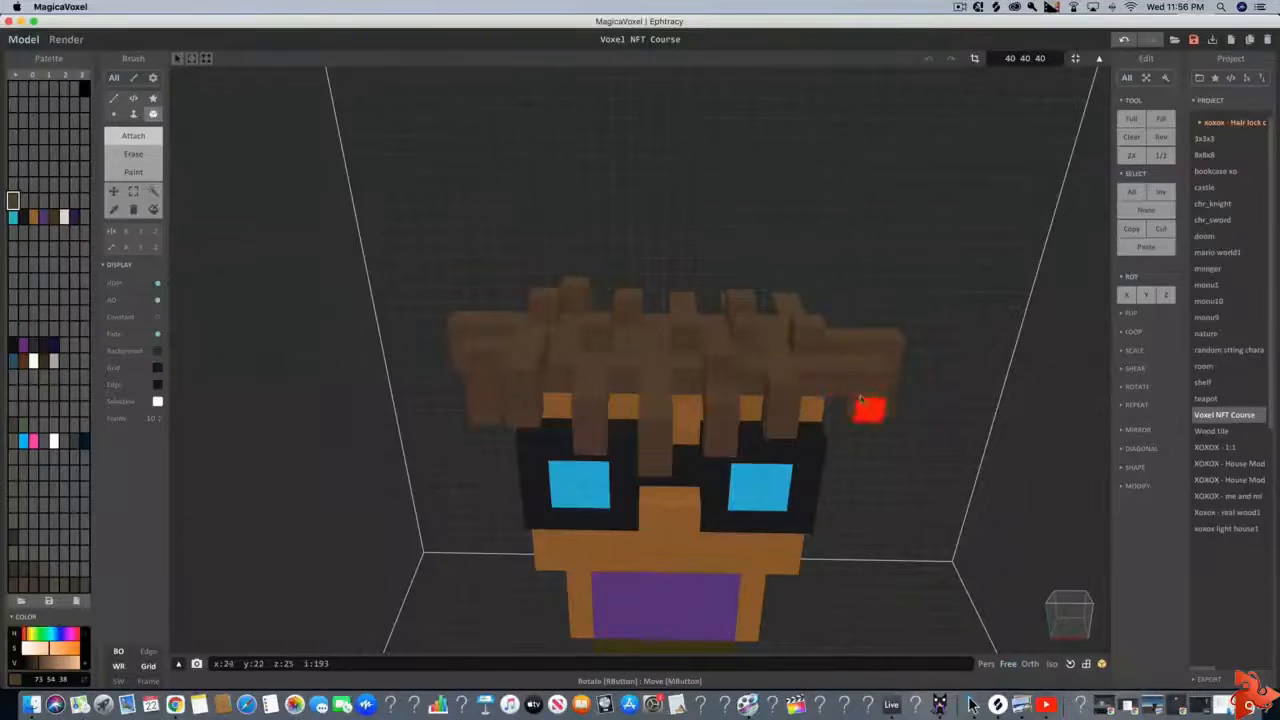
right_drag(866, 403, 752, 434)
scroll(771, 425, up, 5)
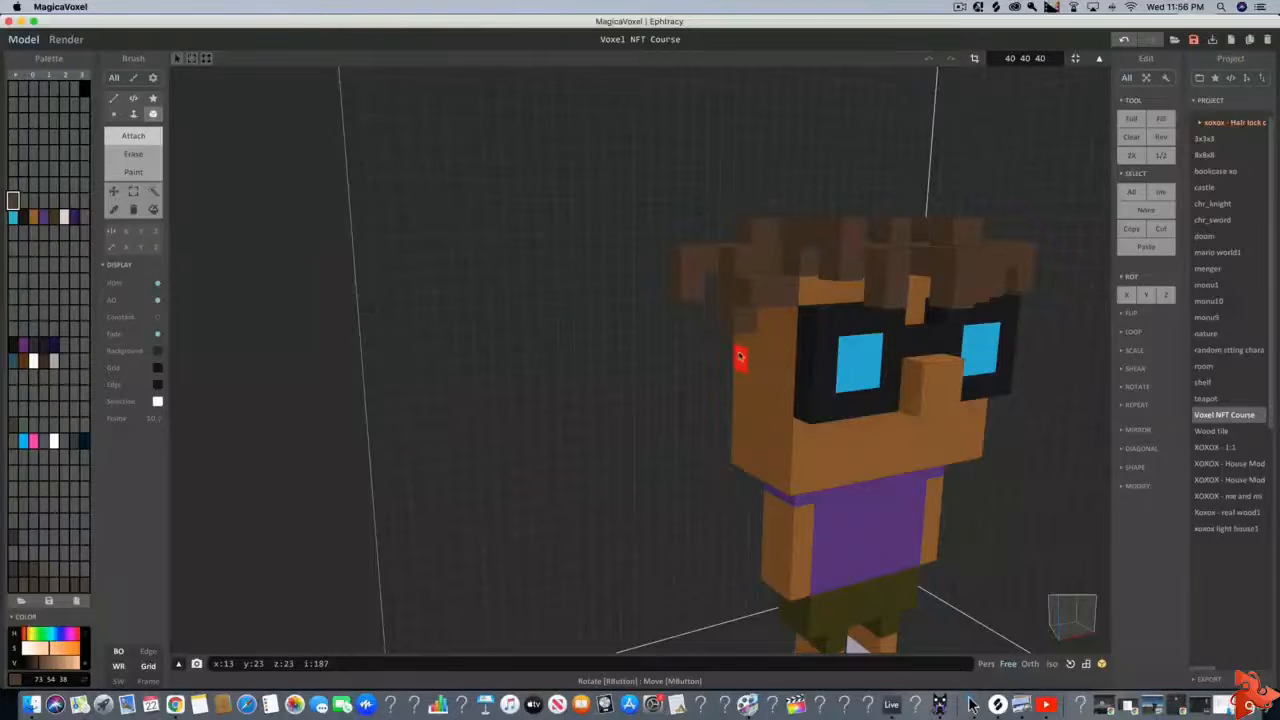
Extend the front fringe with hanging hair locks over the upper edge of the glasses on one side
right_drag(740, 357, 719, 426)
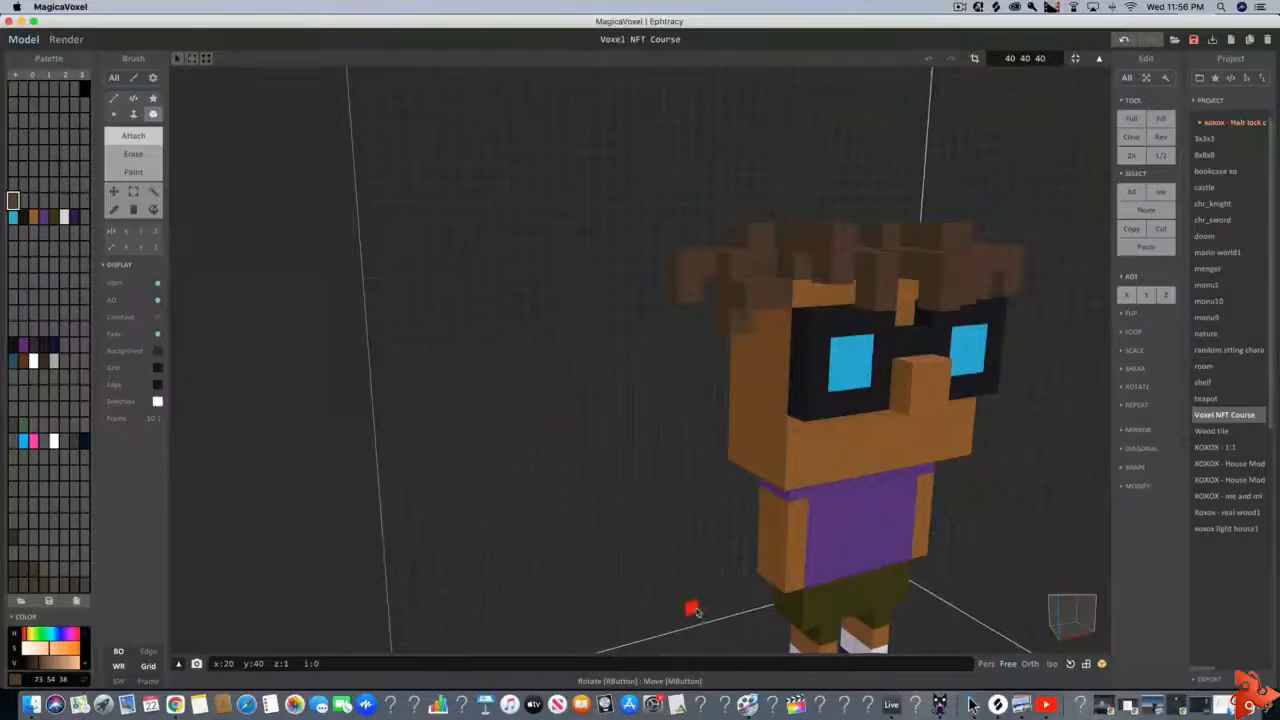
scroll(697, 622, up, 5)
scroll(695, 628, up, 3)
right_drag(695, 628, 792, 543)
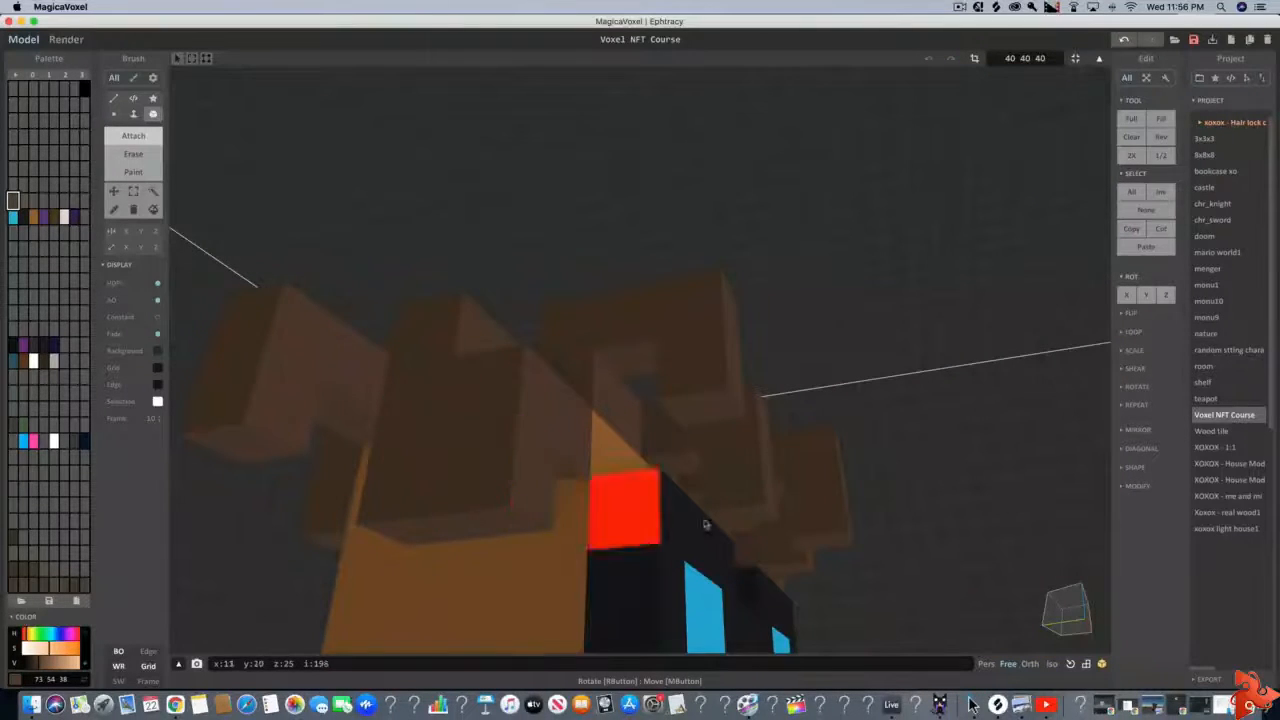
right_drag(620, 518, 425, 485)
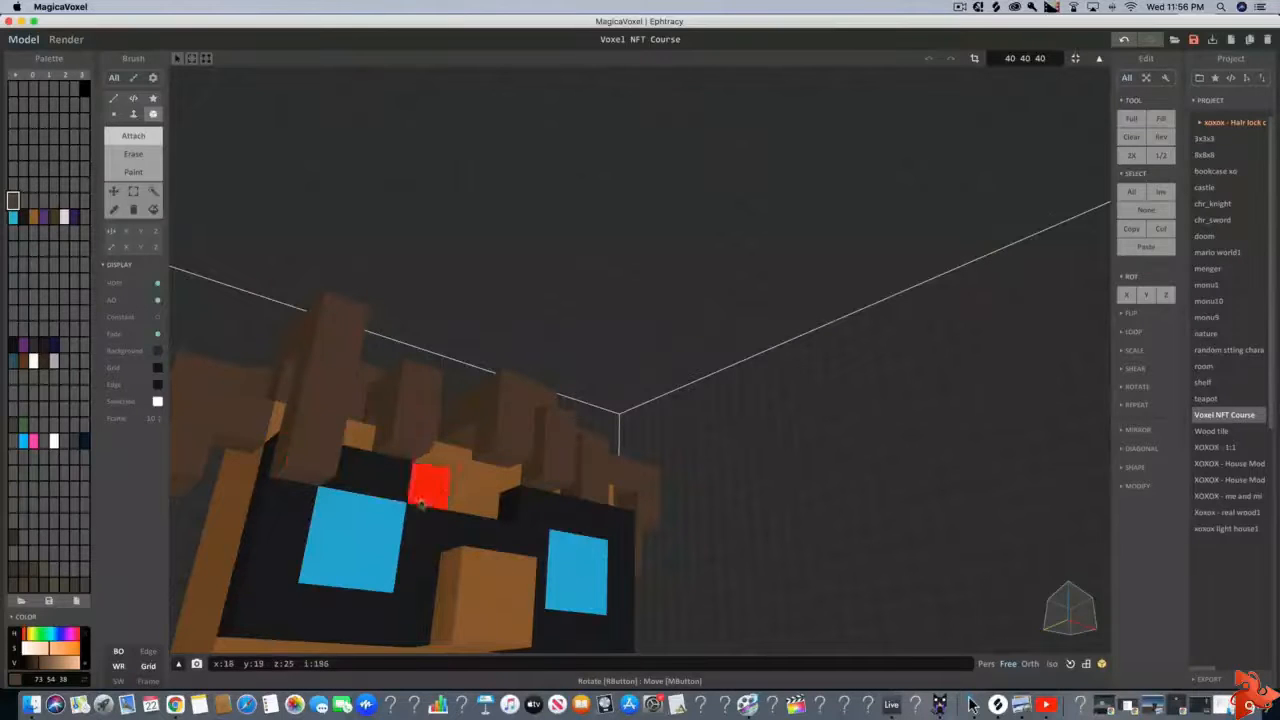
right_drag(429, 480, 334, 543)
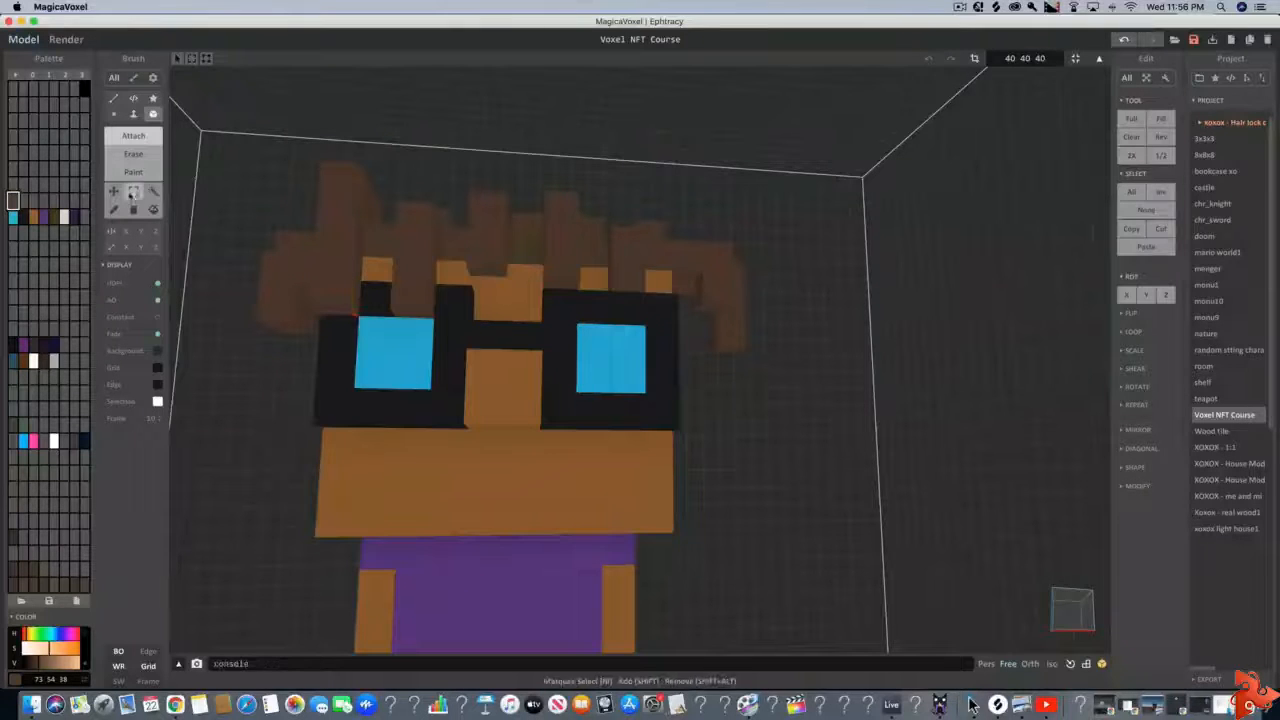
Erase the lock covering the outer corner of the glasses and the excess hair voxels above it
click(133, 153)
click(345, 295)
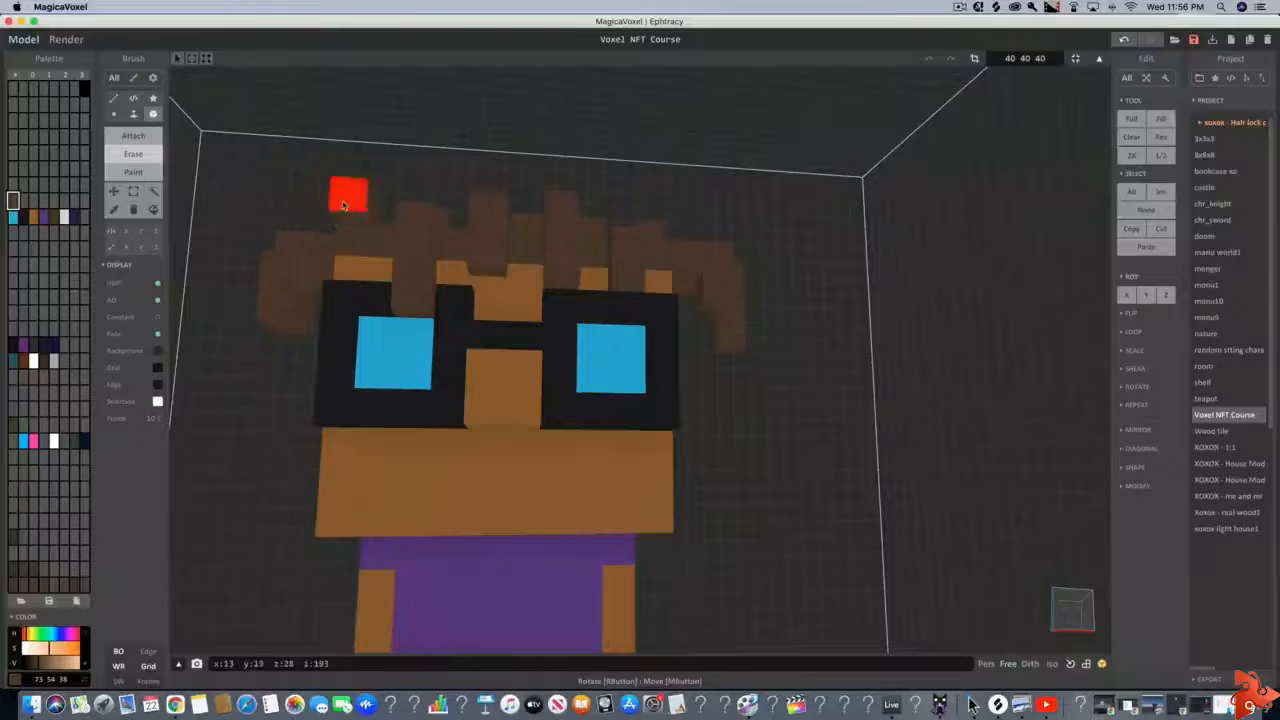
right_drag(336, 212, 412, 226)
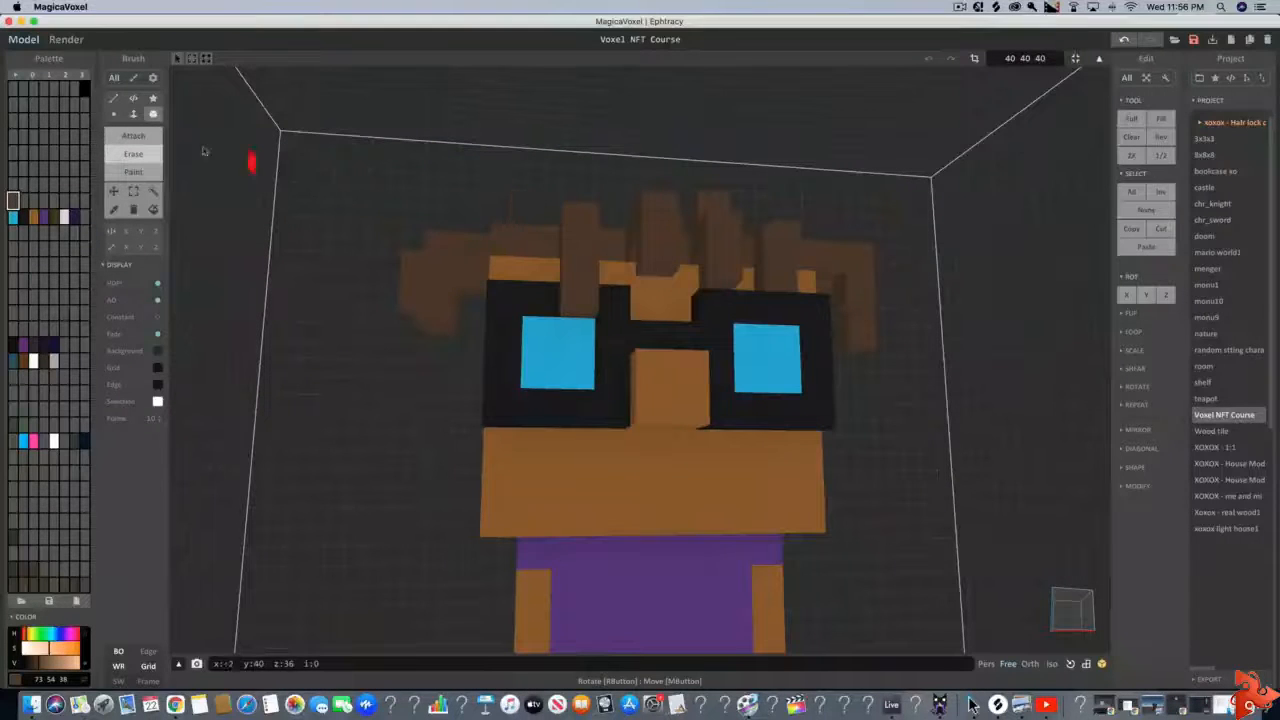
Attach shorter hair locks at both front corners of the fringe beside the glasses
click(133, 135)
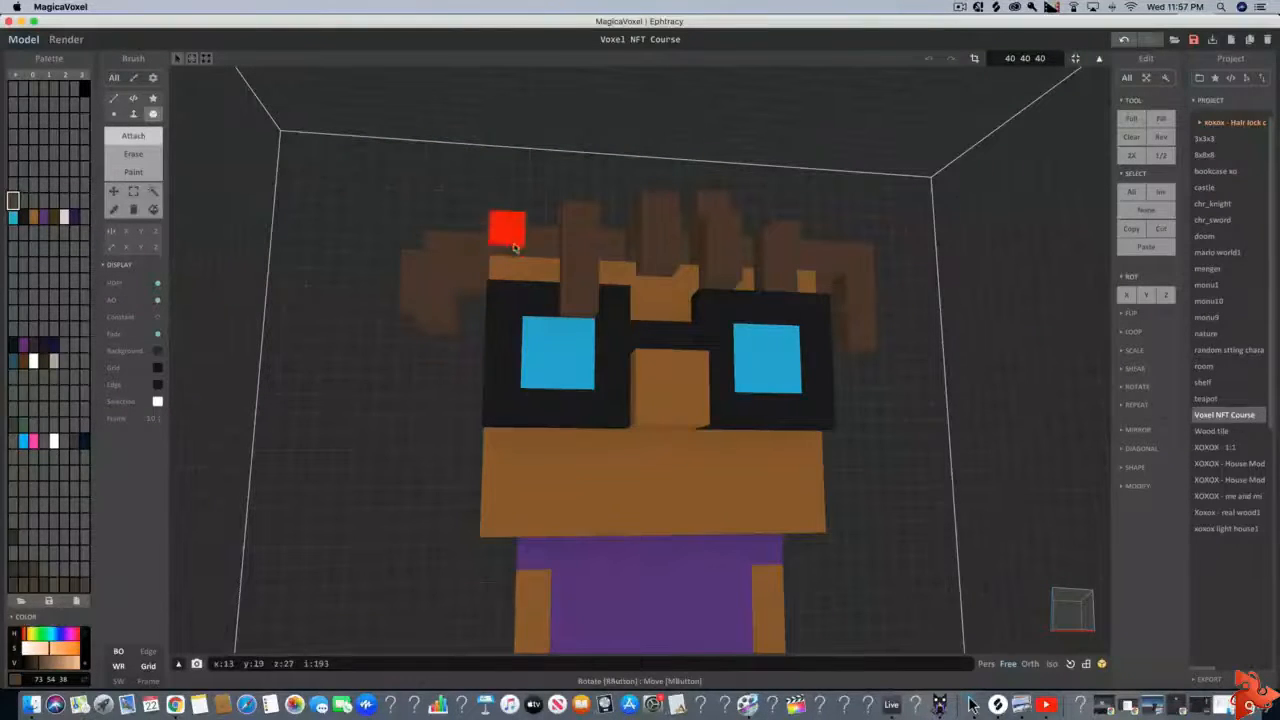
right_drag(480, 320, 500, 200)
scroll(500, 195, up, 4)
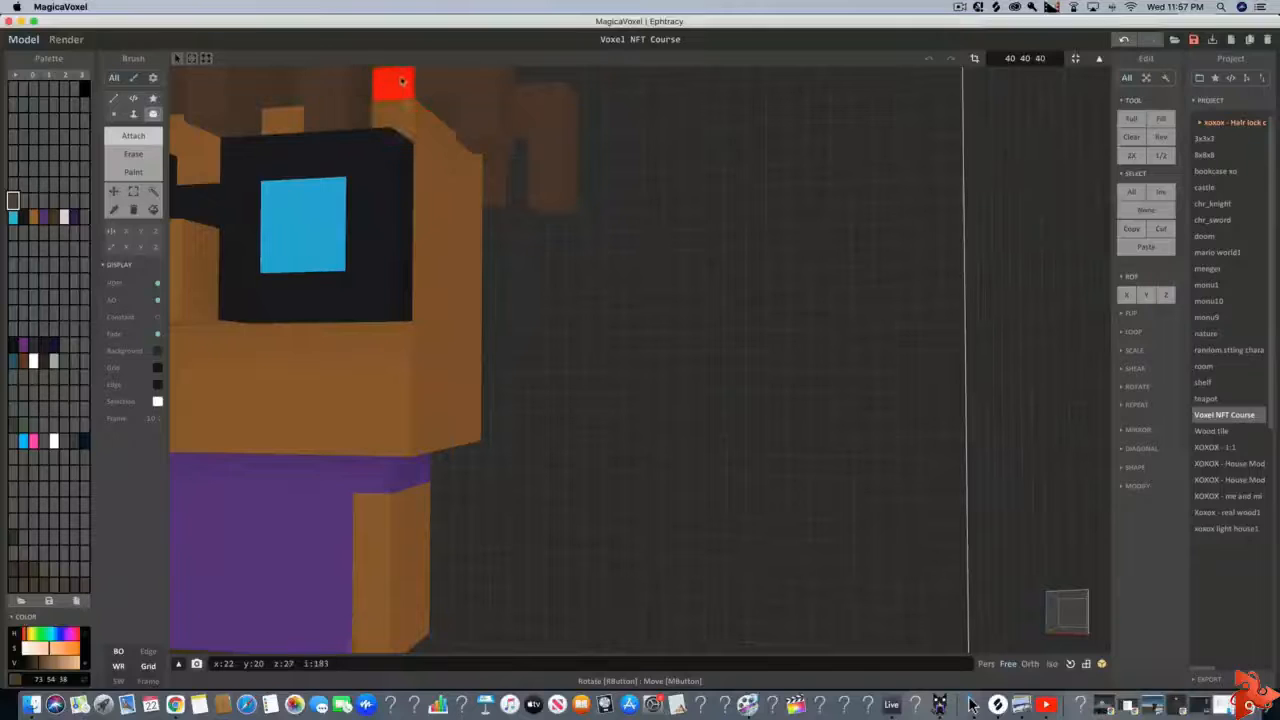
scroll(417, 97, down, 2)
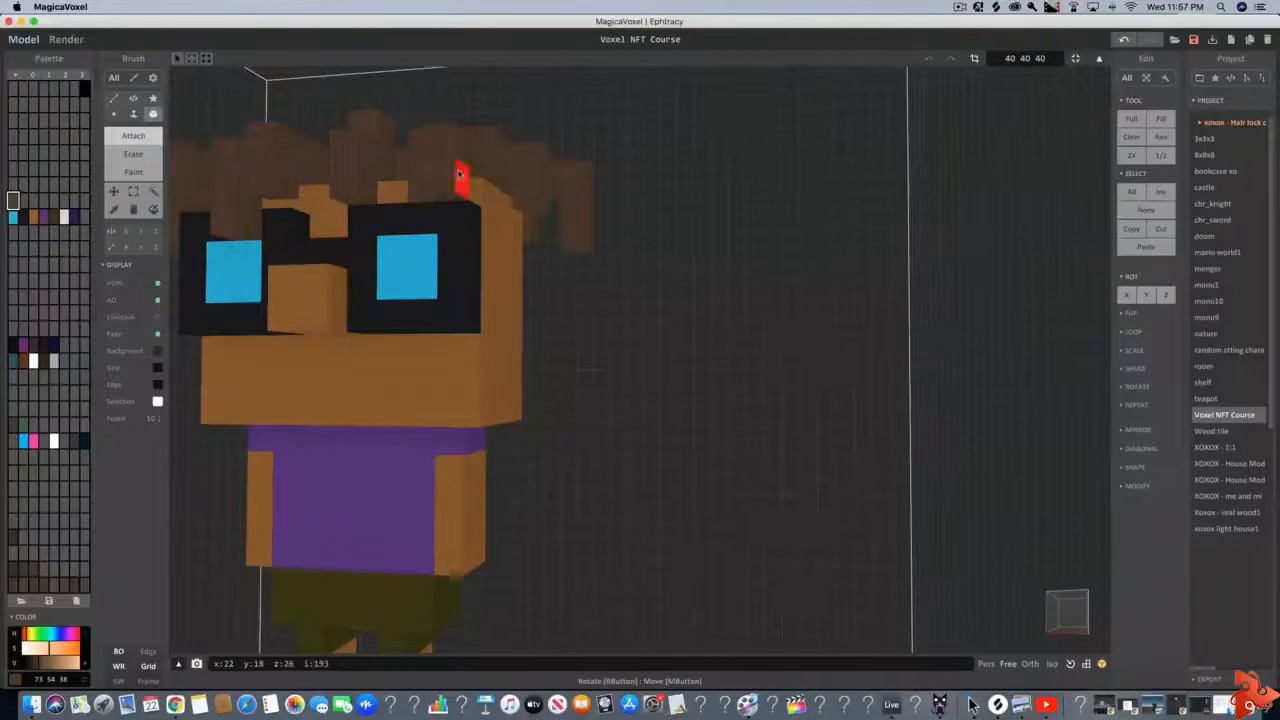
right_drag(440, 180, 477, 197)
scroll(477, 197, up, 1)
scroll(480, 197, down, 2)
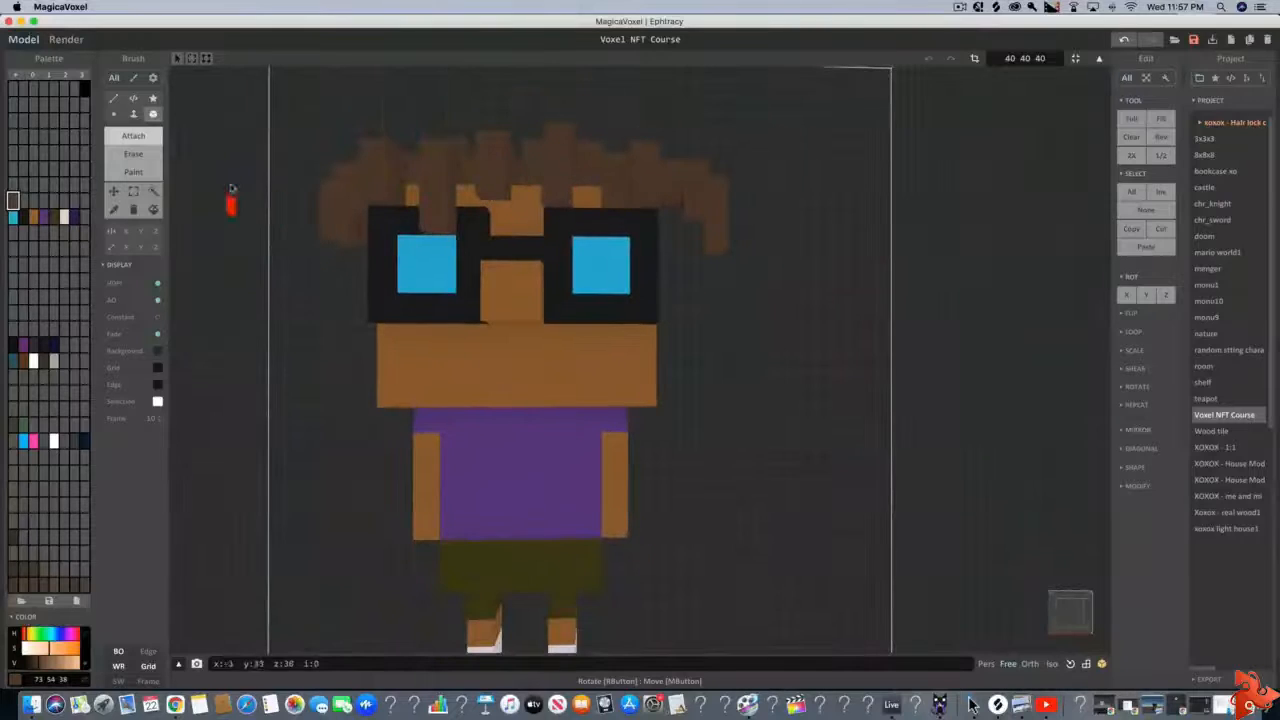
Erase the hair voxels covering the forehead above the lens next to the newly added corner lock
click(133, 154)
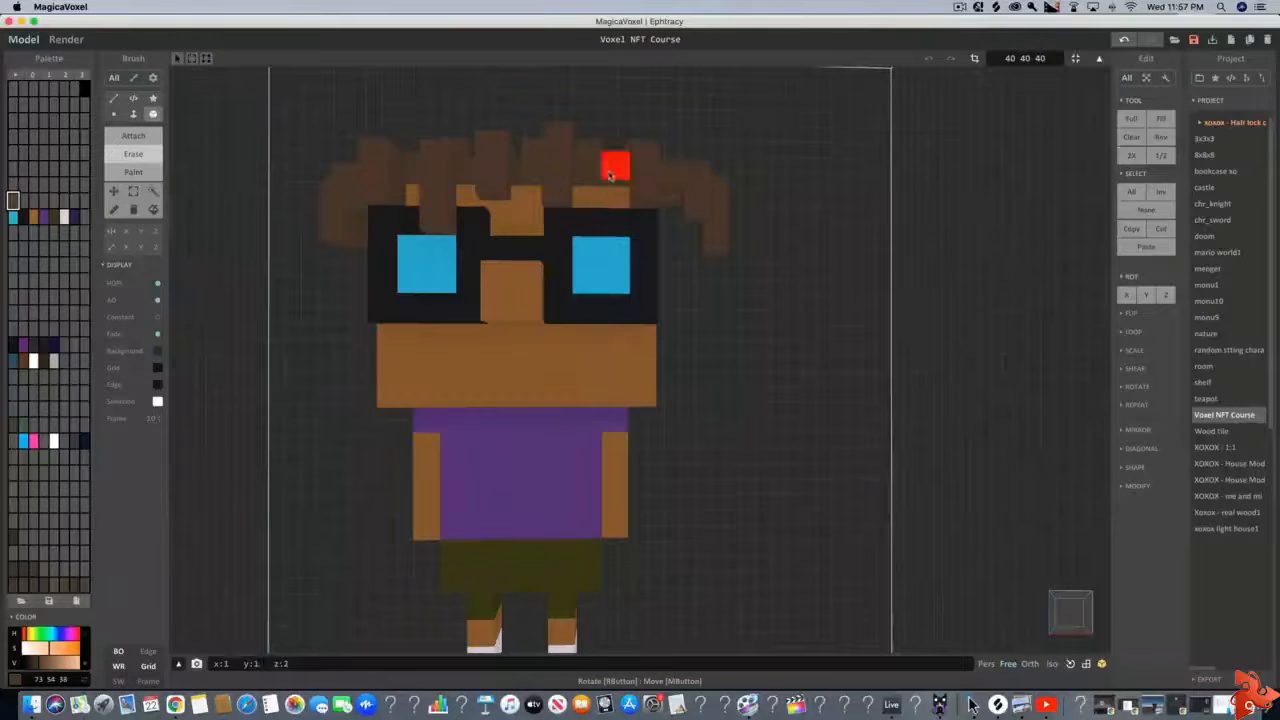
click(134, 138)
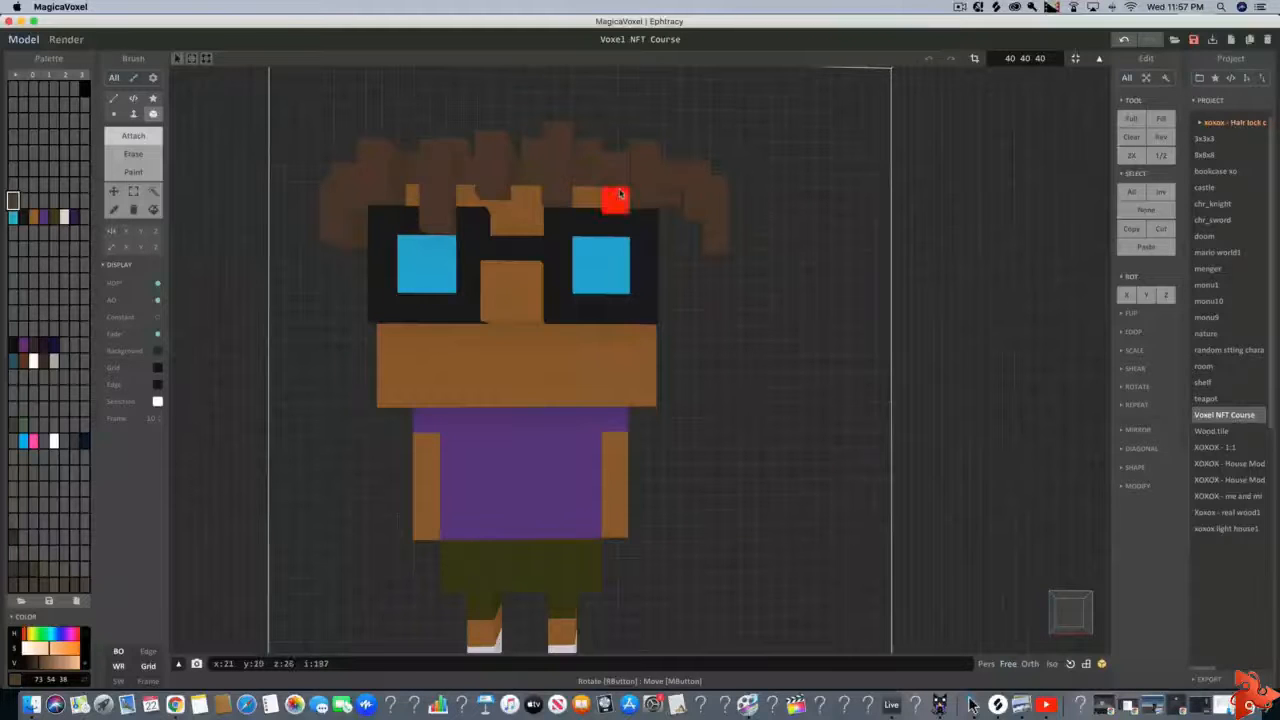
scroll(686, 256, down, 5)
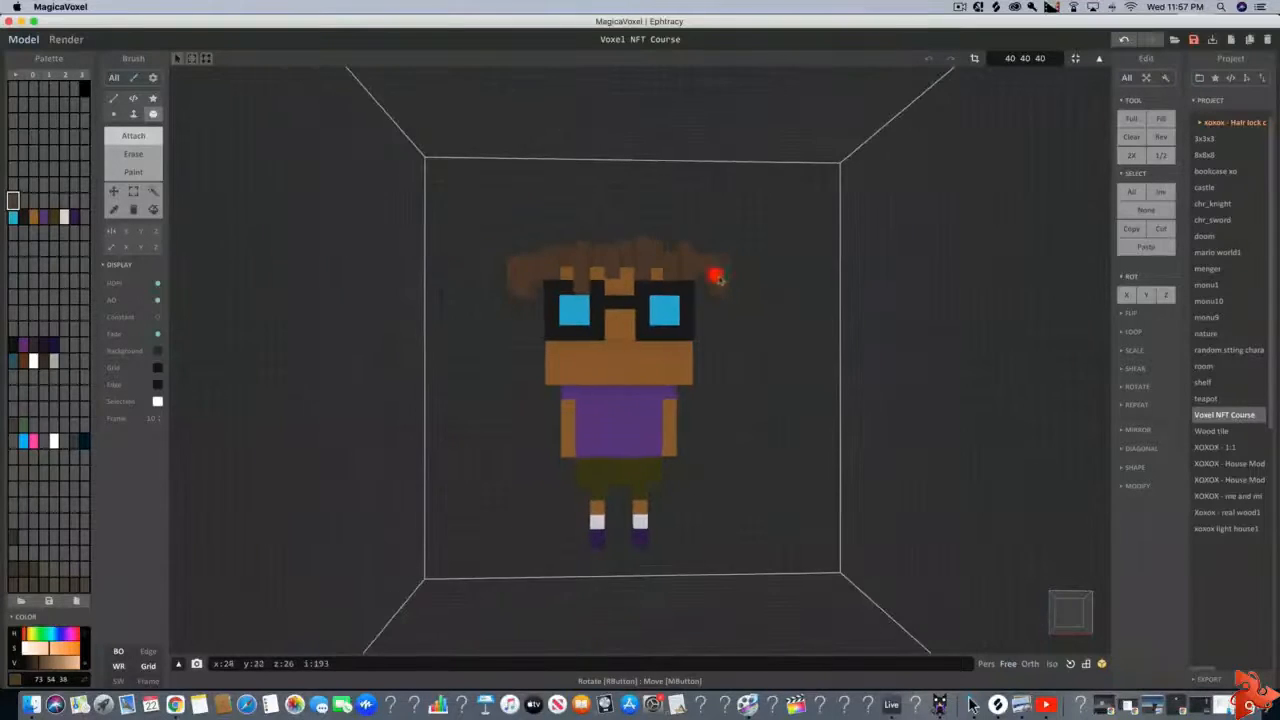
Create a dark gray palette color, 40 40 40, and attach a one-row, four-voxel-wide strip across the torso's upper back
right_drag(735, 314, 860, 425)
scroll(698, 460, down, 3)
scroll(643, 479, up, 2)
scroll(602, 443, up, 4)
click(27, 202)
key(d)
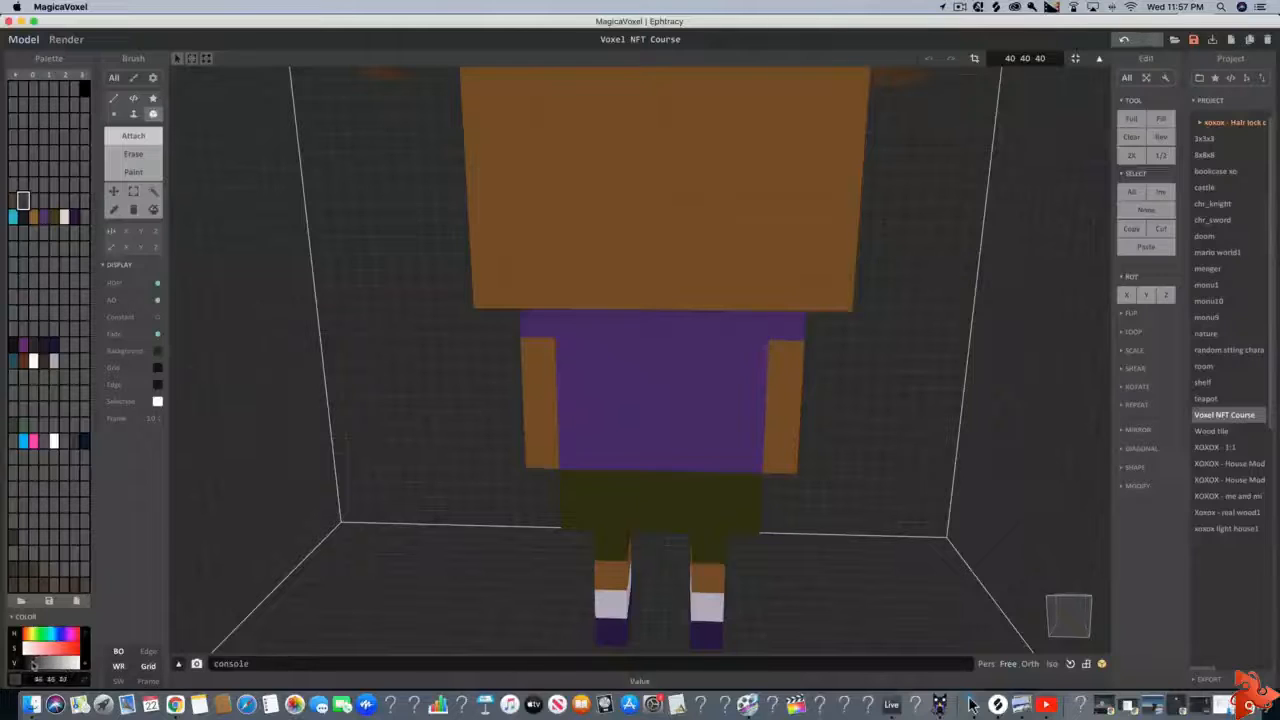
click(33, 665)
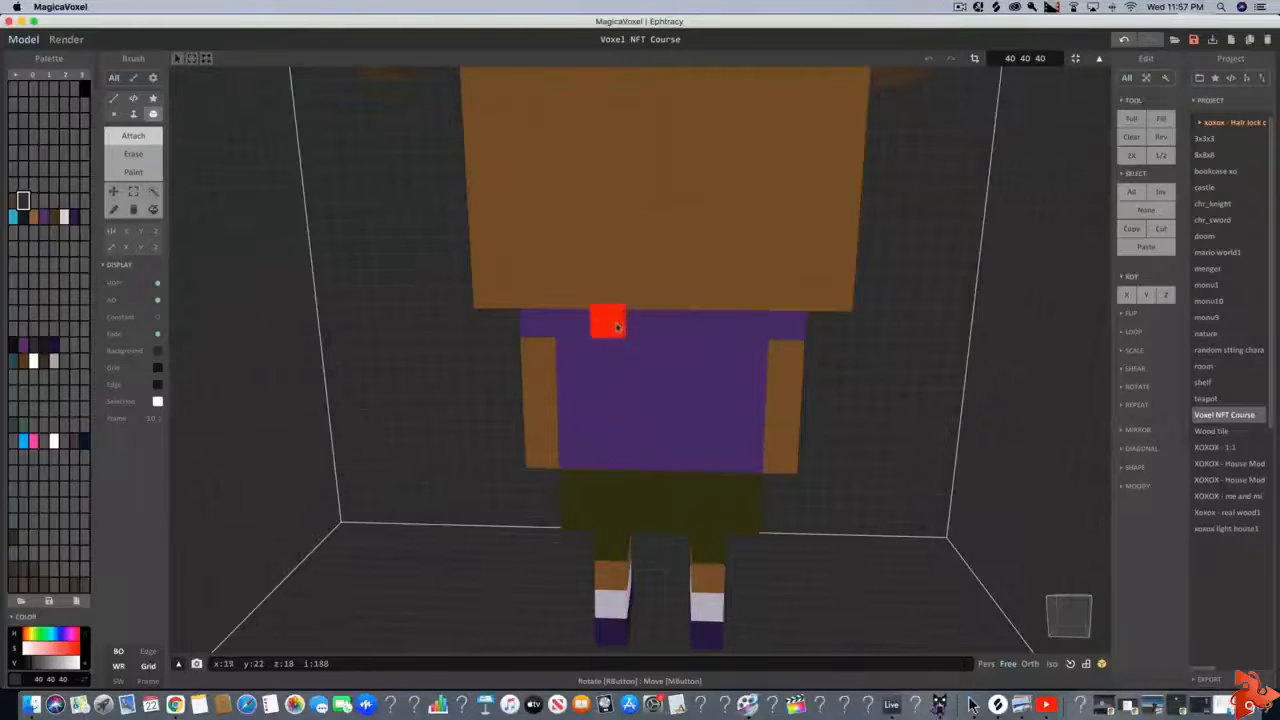
drag(632, 329, 709, 330)
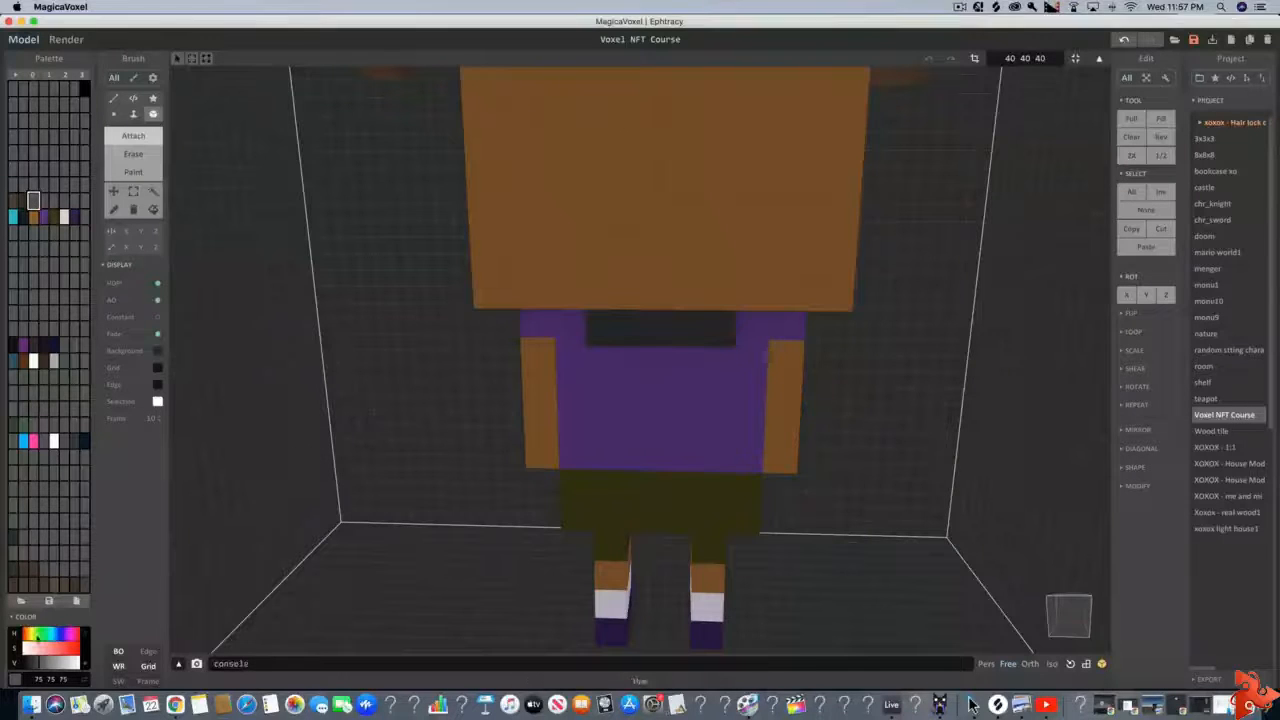
Set the next palette color to dark blue, 22 29 75, and attach a block four voxels wide beneath the gray strip on the back
drag(50, 636, 70, 650)
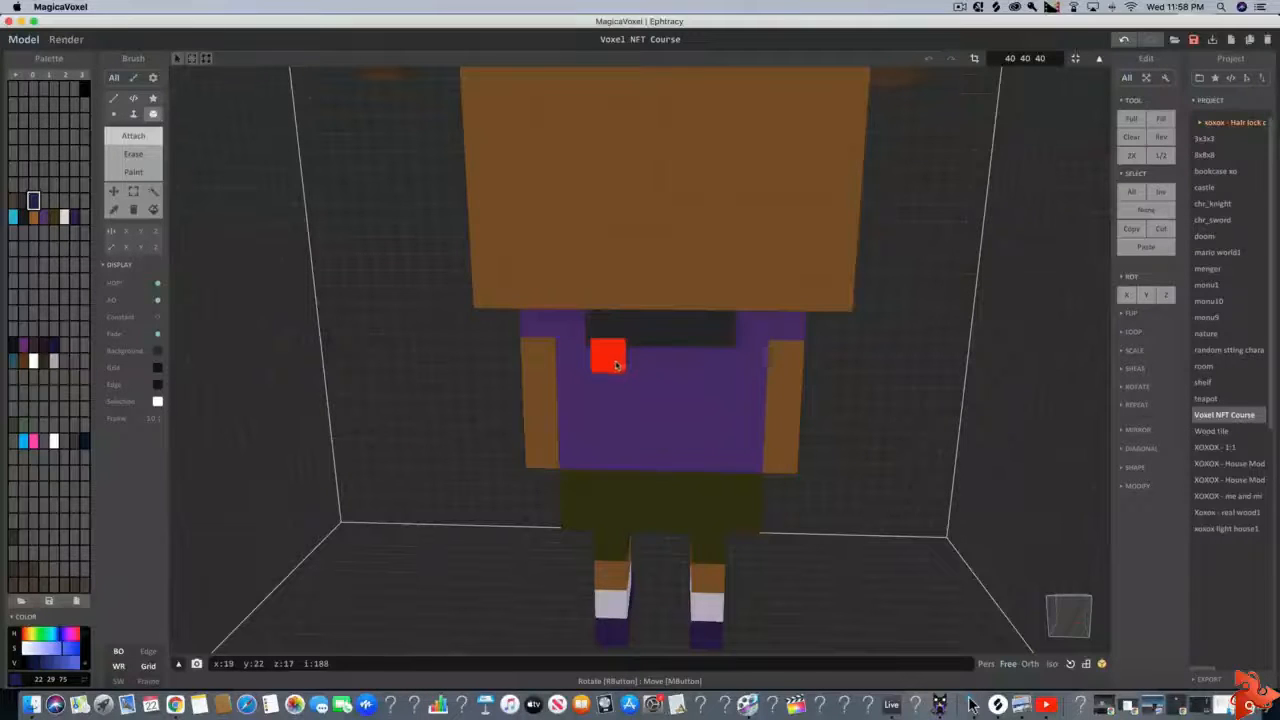
drag(607, 364, 708, 385)
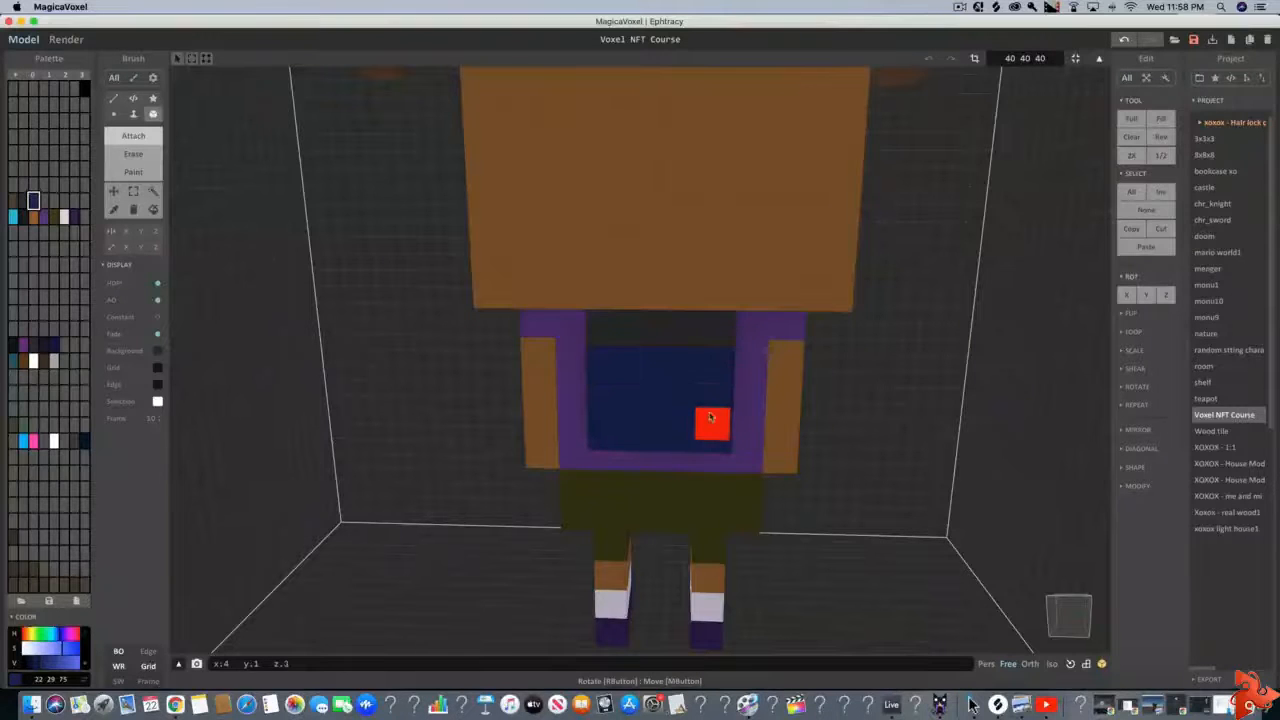
right_drag(808, 406, 628, 398)
scroll(629, 392, down, 5)
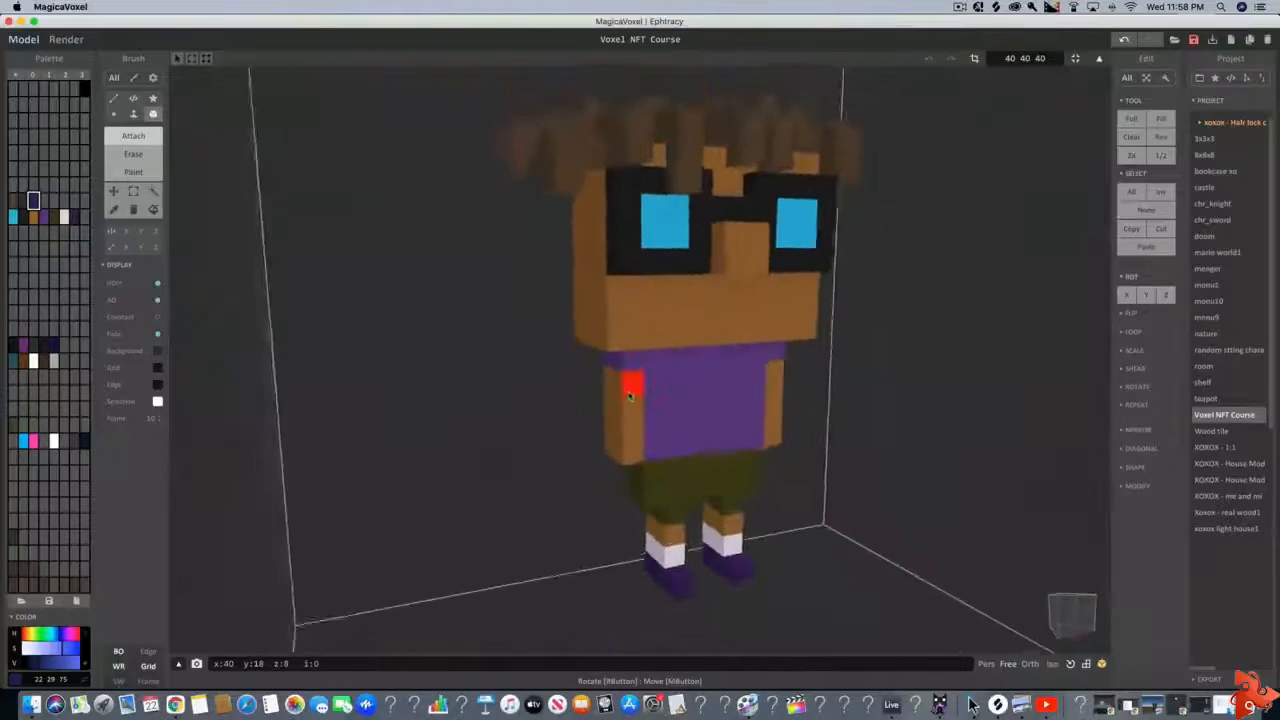
right_drag(768, 411, 697, 394)
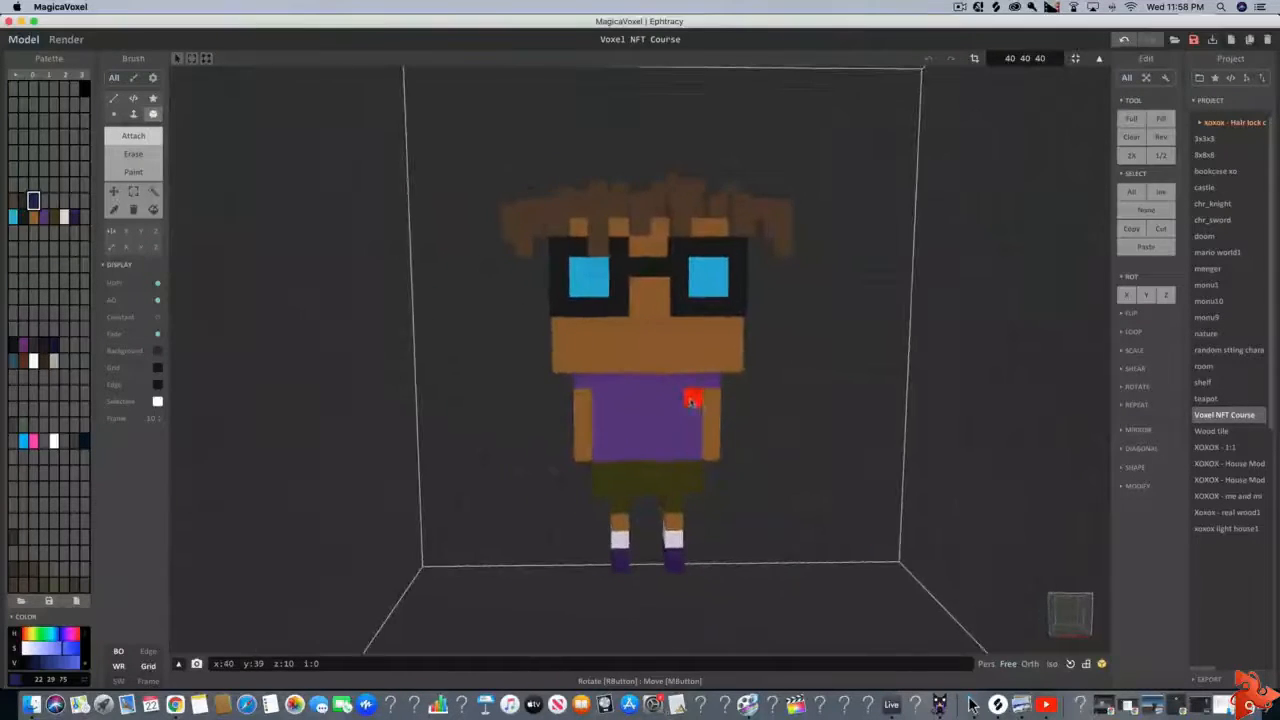
Pick the olive color from the character's shorts and darken it to 41 37 12
scroll(686, 430, up, 4)
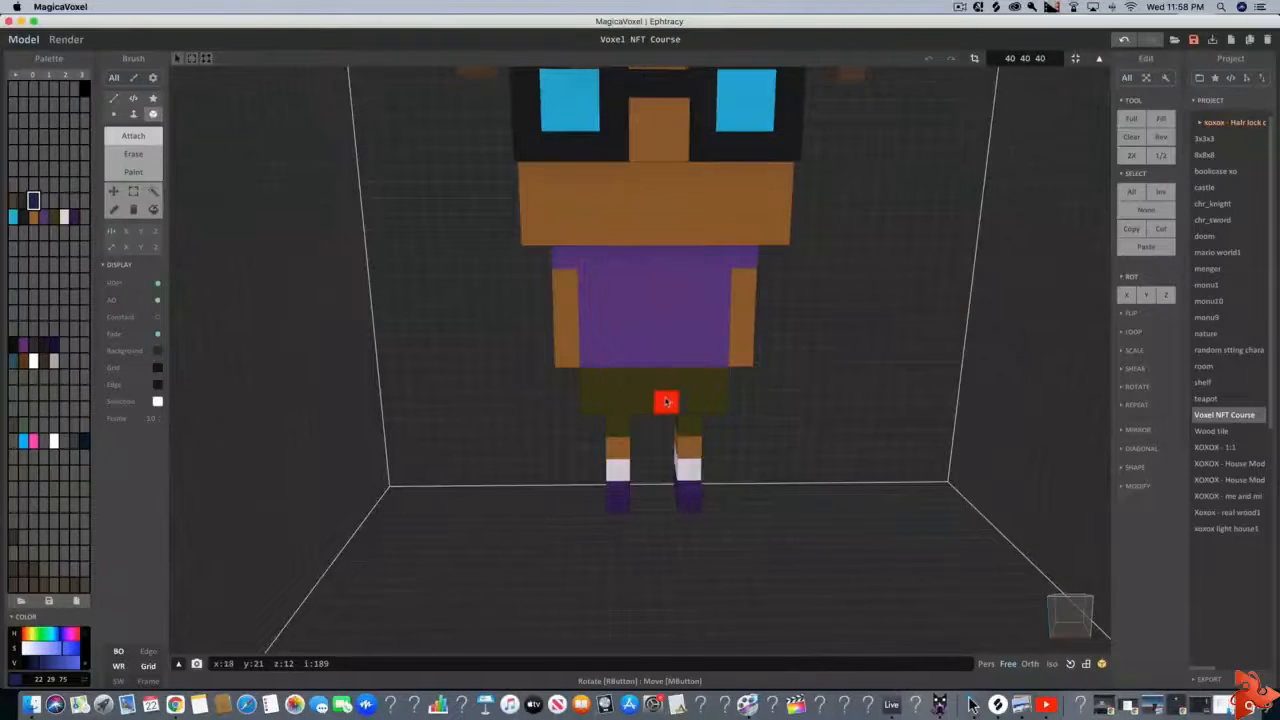
middle_drag(666, 401, 653, 401)
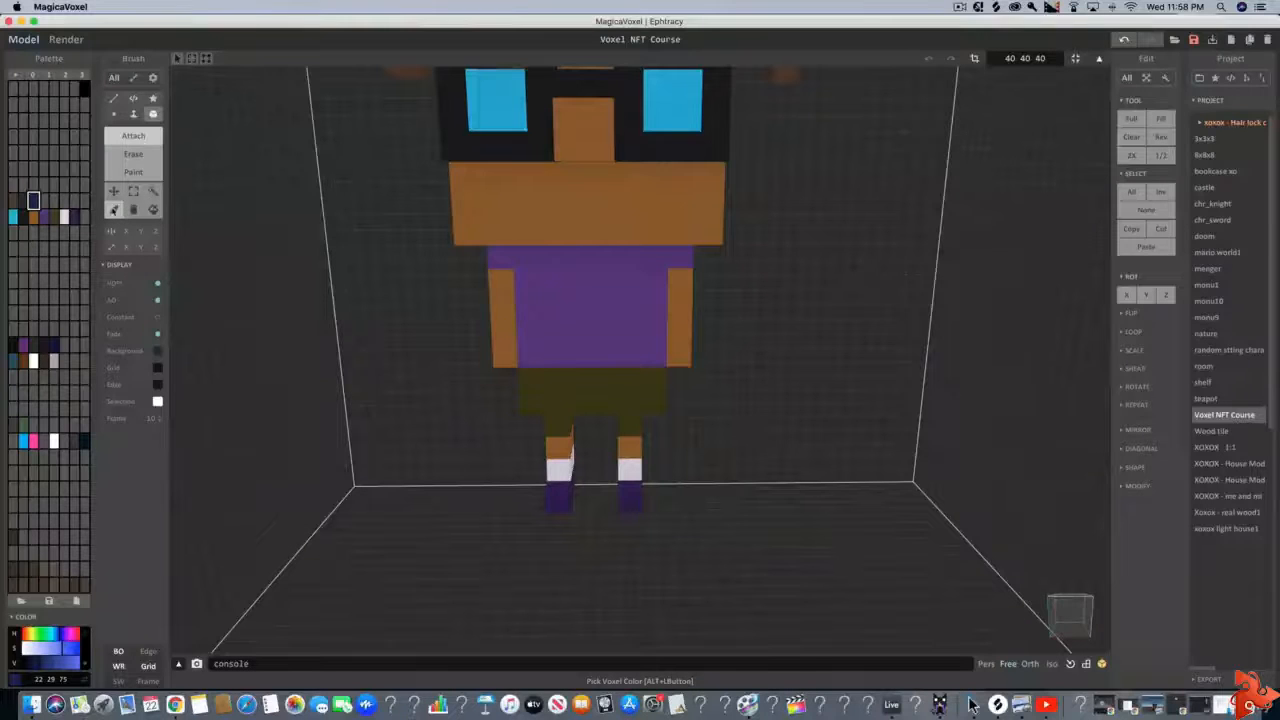
click(113, 209)
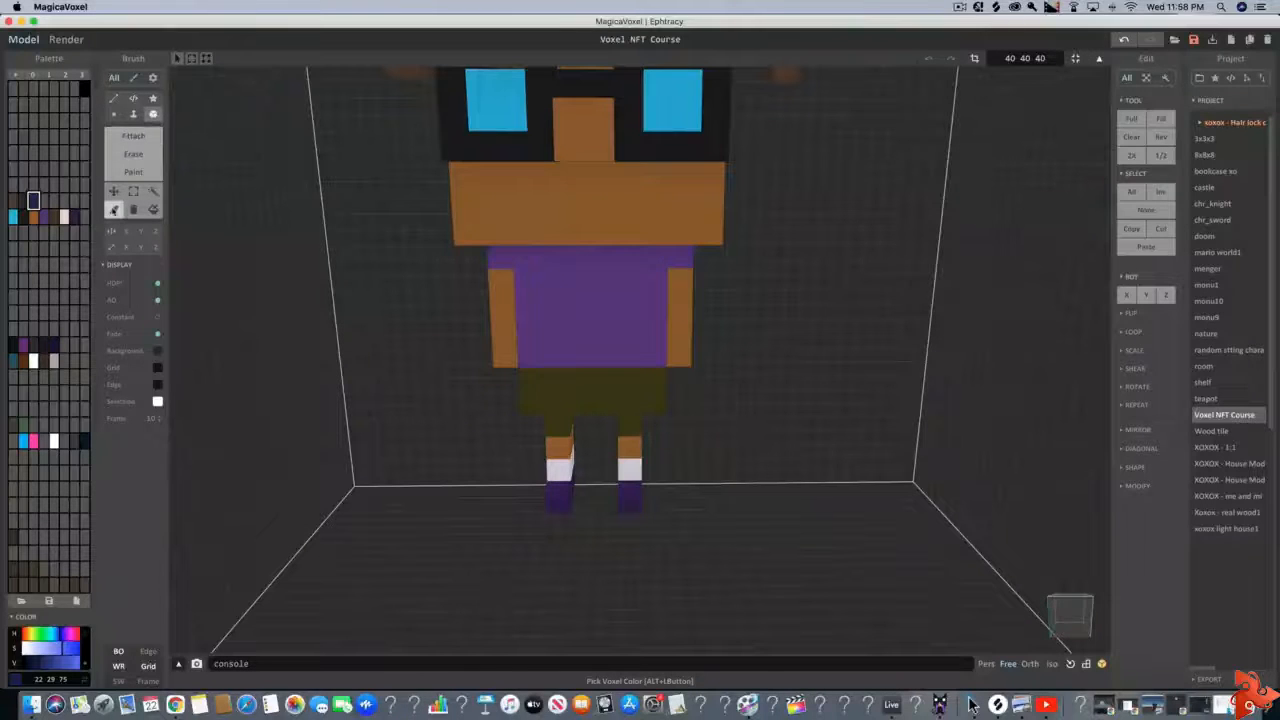
click(582, 378)
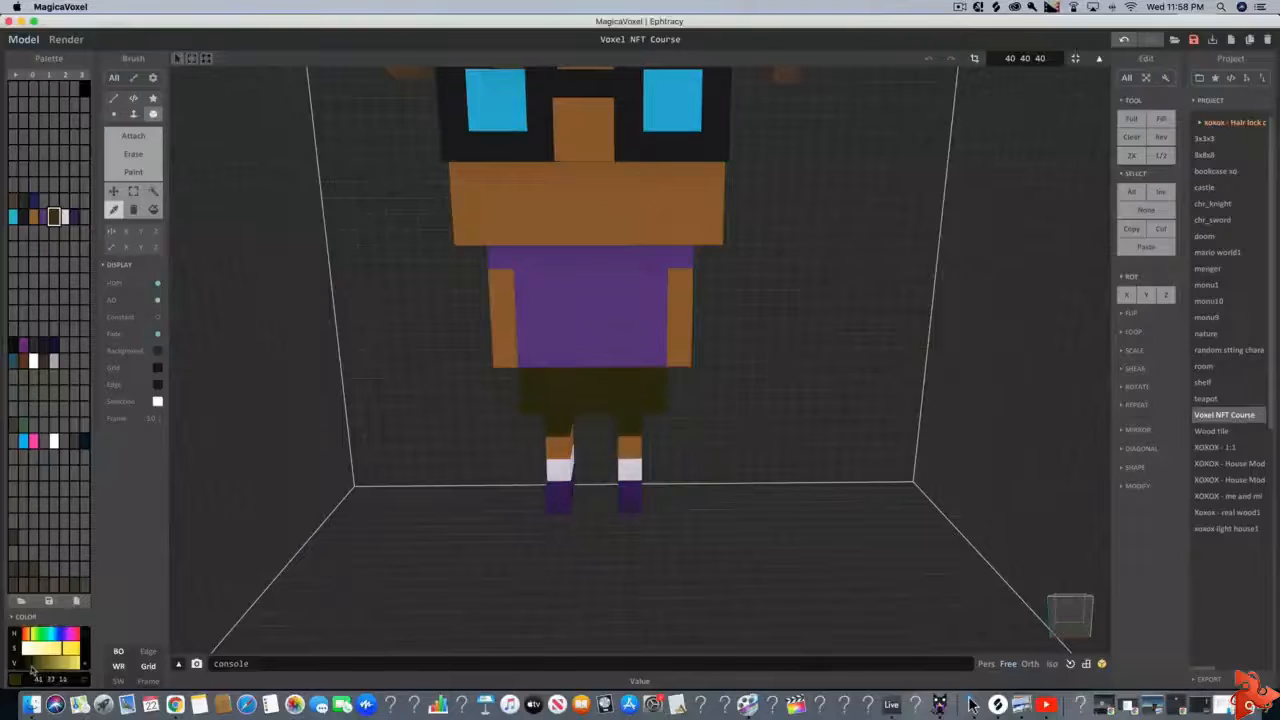
right_drag(410, 555, 423, 551)
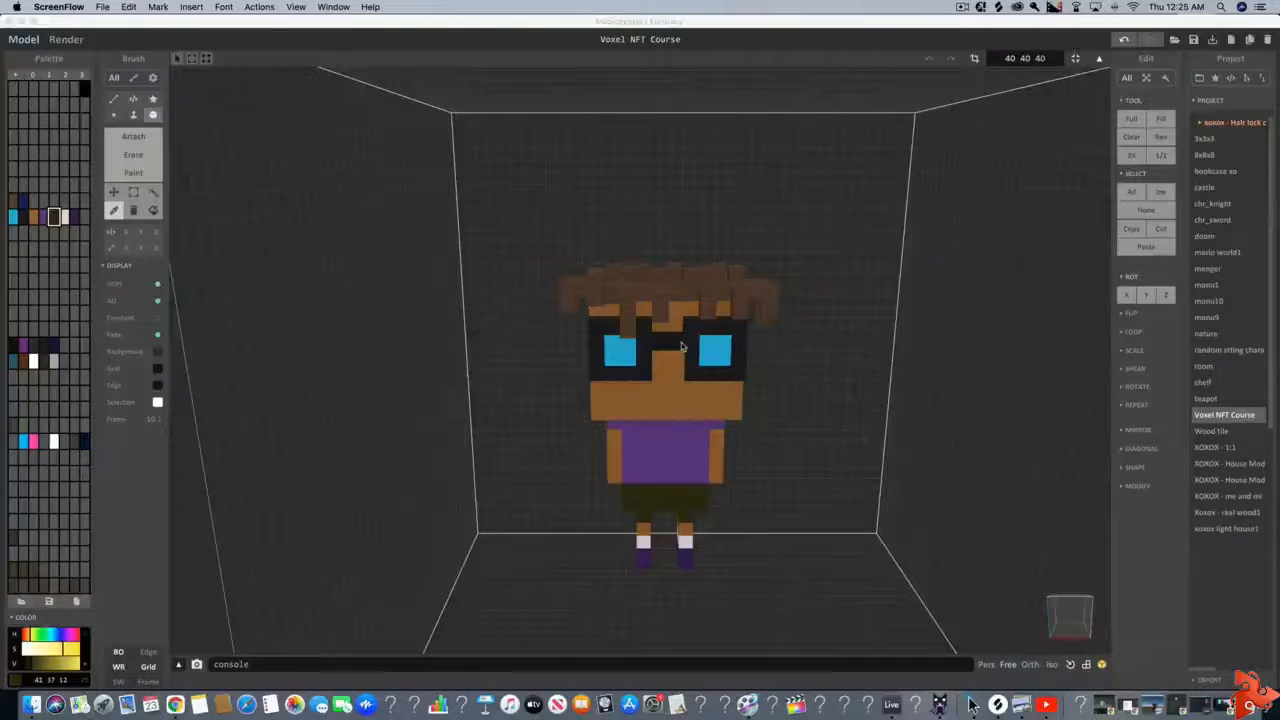
Inspect the character from the front and up close at the side of the head
scroll(720, 430, up, 2)
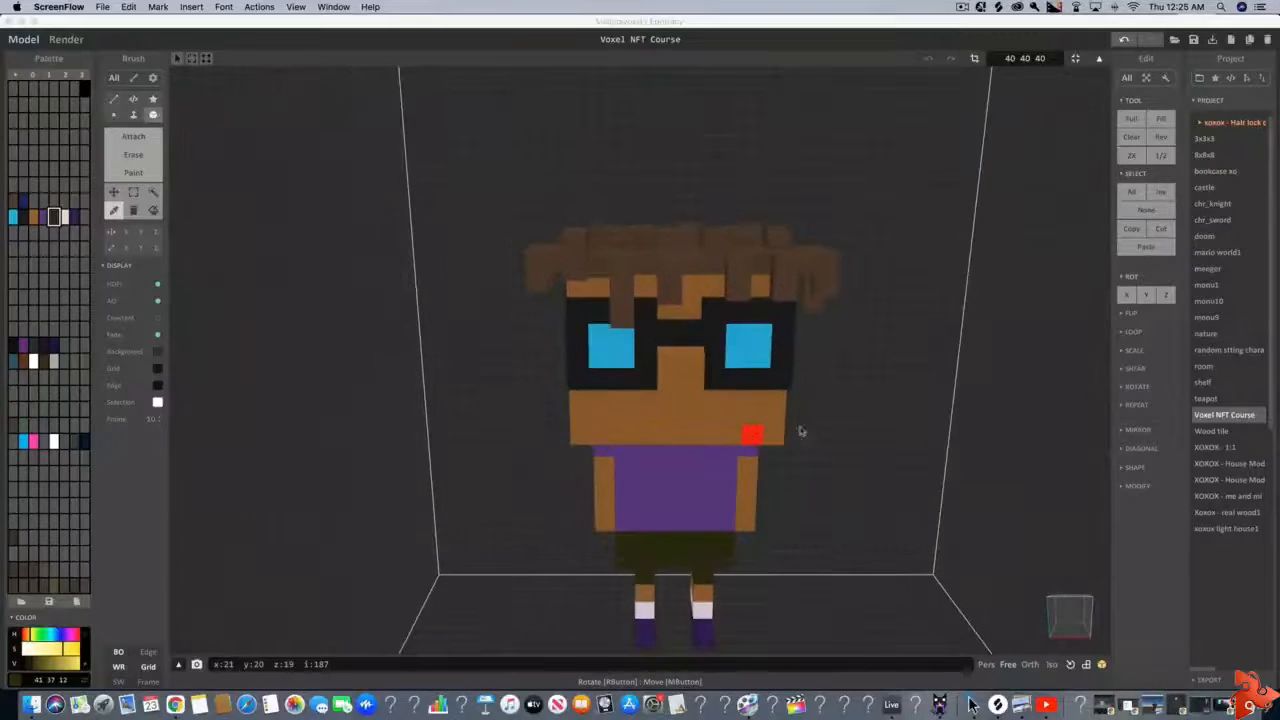
scroll(800, 431, up, 3)
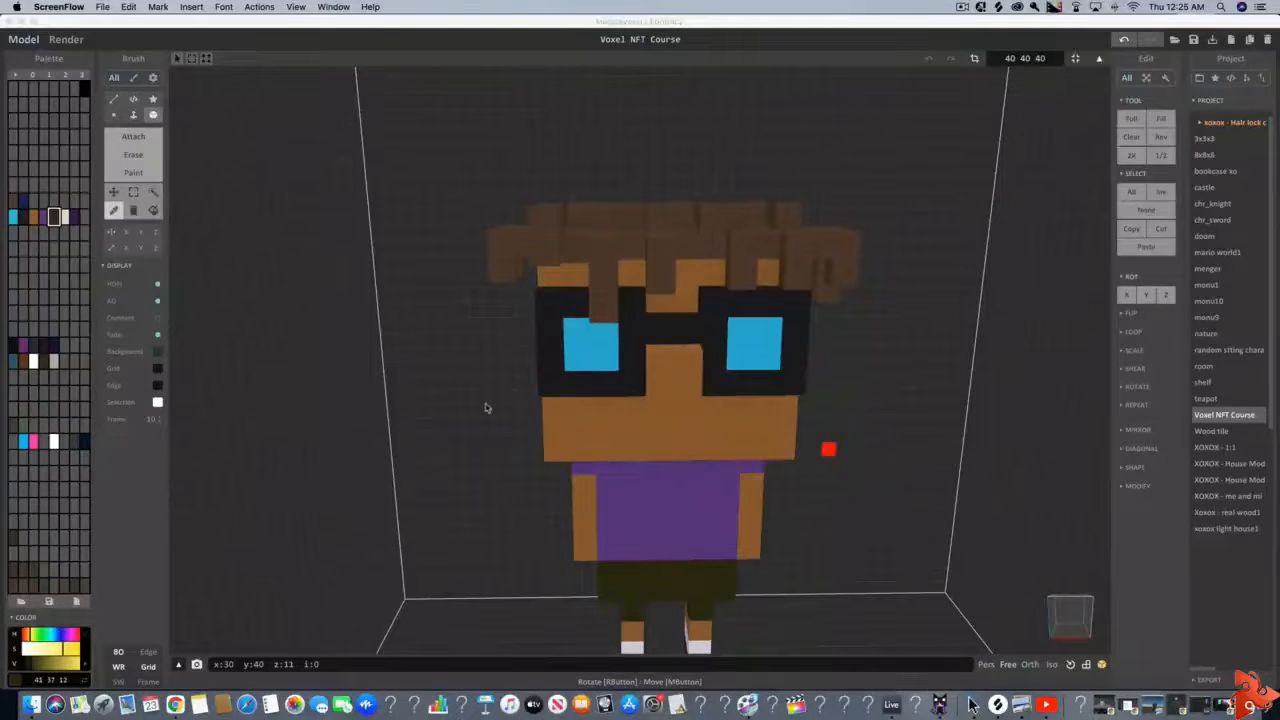
right_drag(486, 397, 593, 408)
click(579, 23)
scroll(531, 409, up, 5)
scroll(575, 416, down, 4)
scroll(590, 403, up, 5)
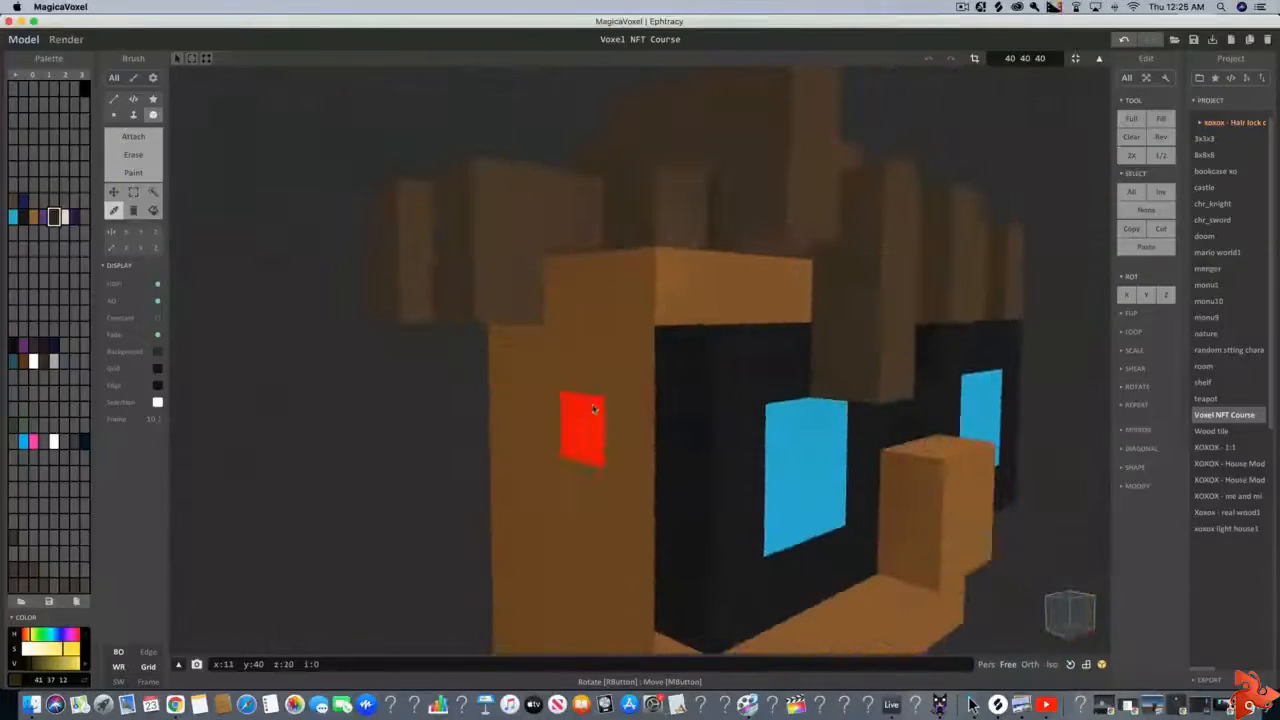
Erase the tall hair lock protruding above the head and pick the hair's brown color, 73 54 38, for attaching
scroll(593, 408, down, 5)
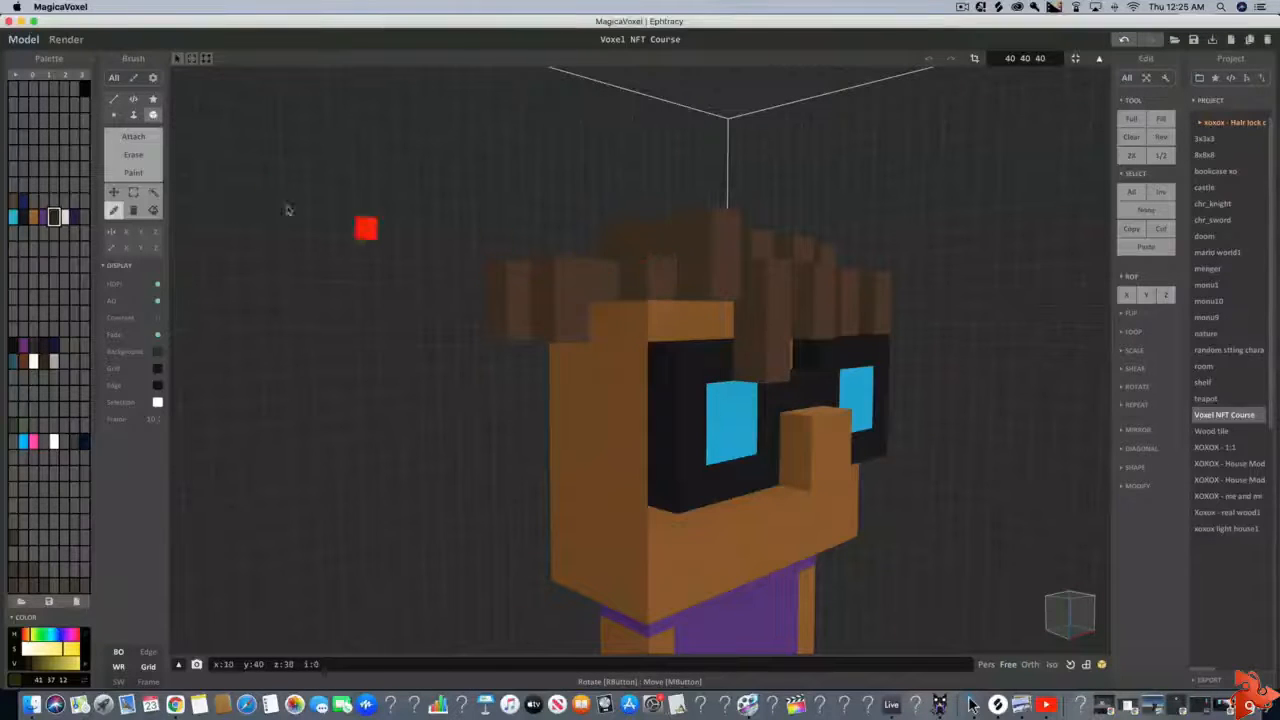
click(135, 159)
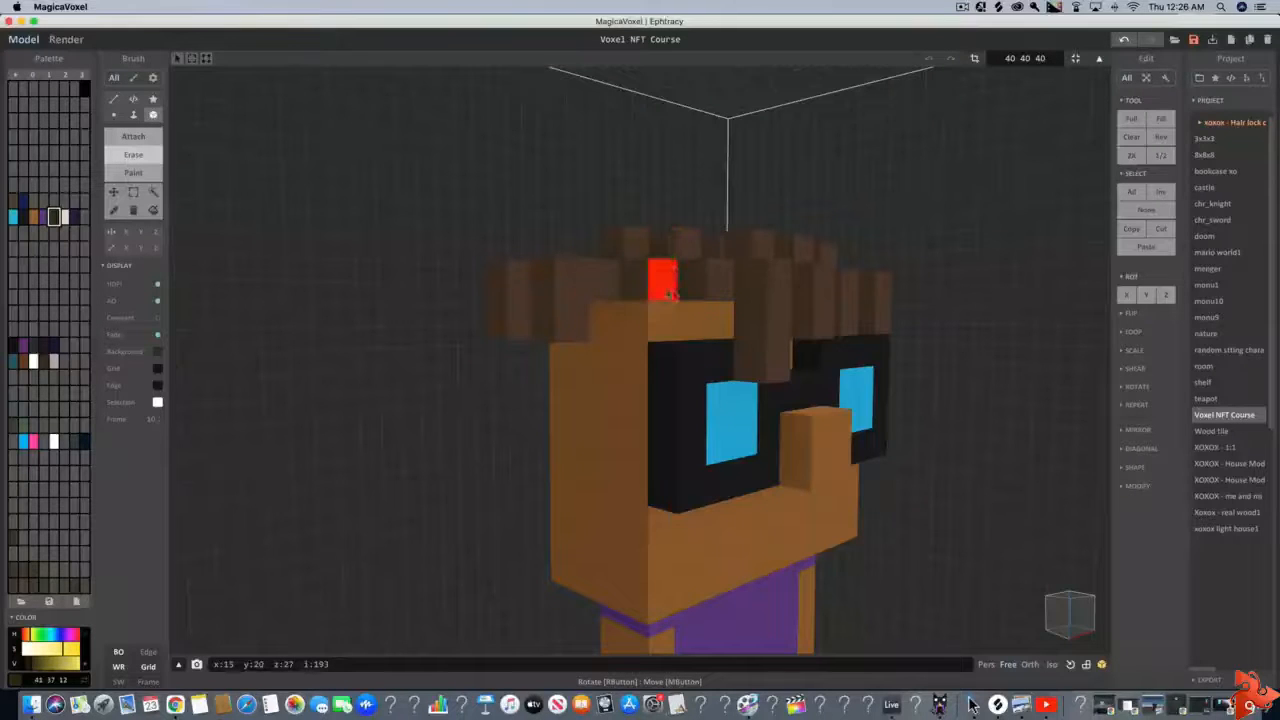
click(146, 140)
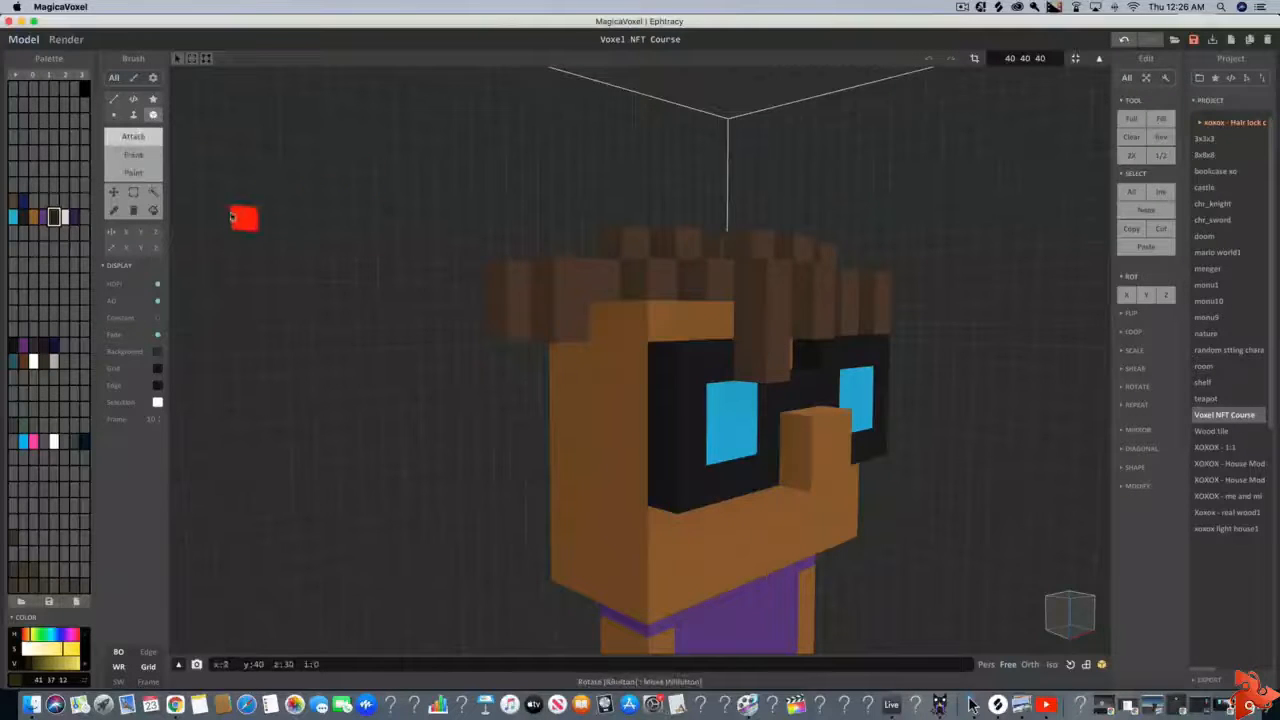
click(115, 212)
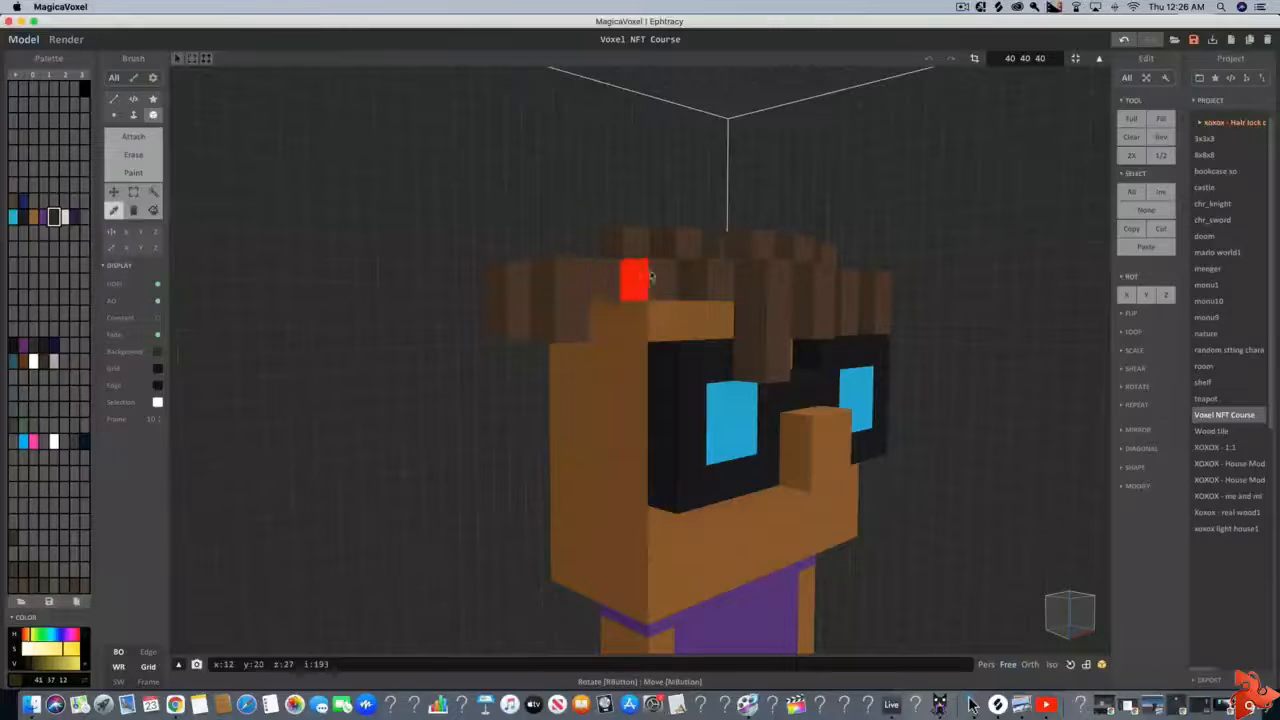
click(655, 275)
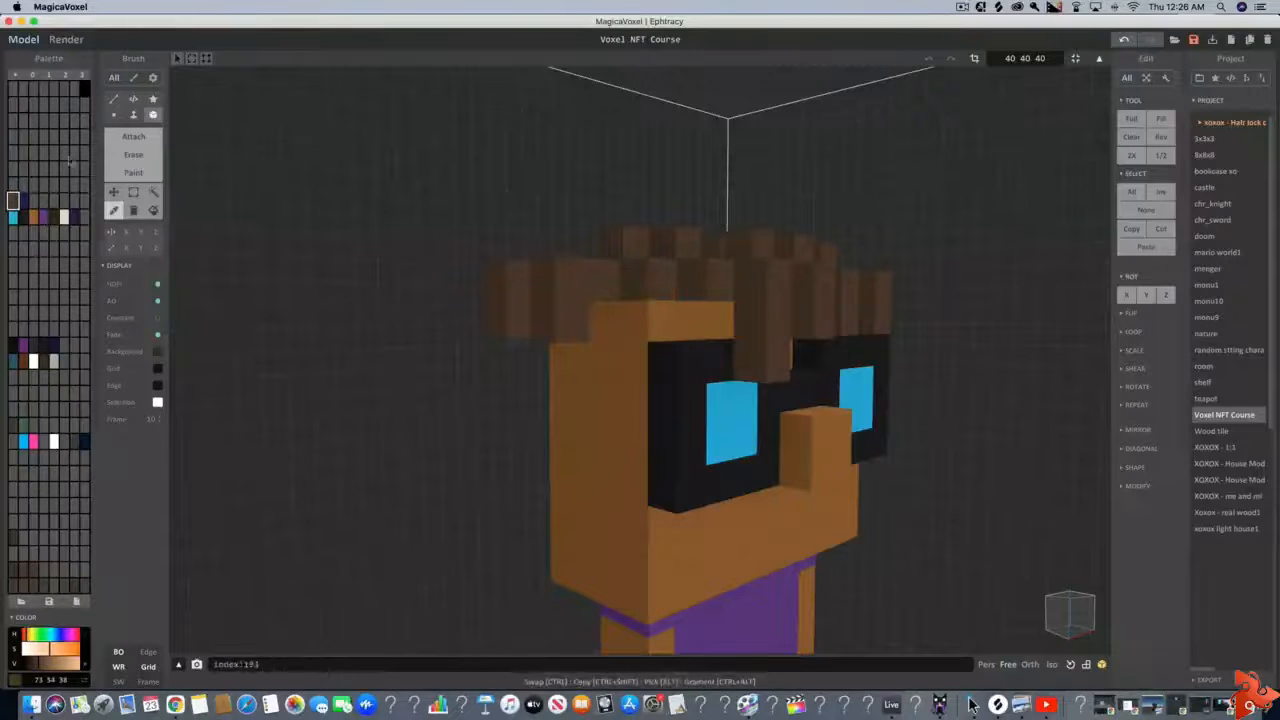
click(133, 136)
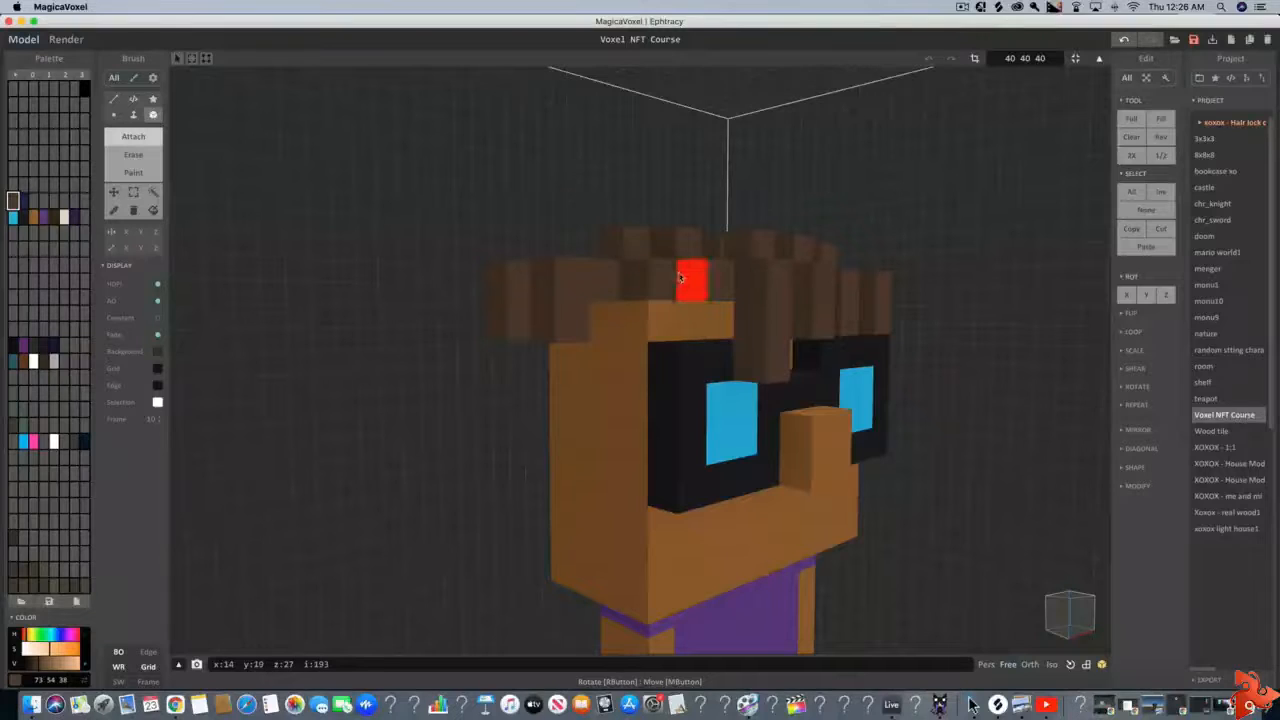
Attach brown hair voxels over the exposed skin at the front corner of the hairline
key(a)
key(w)
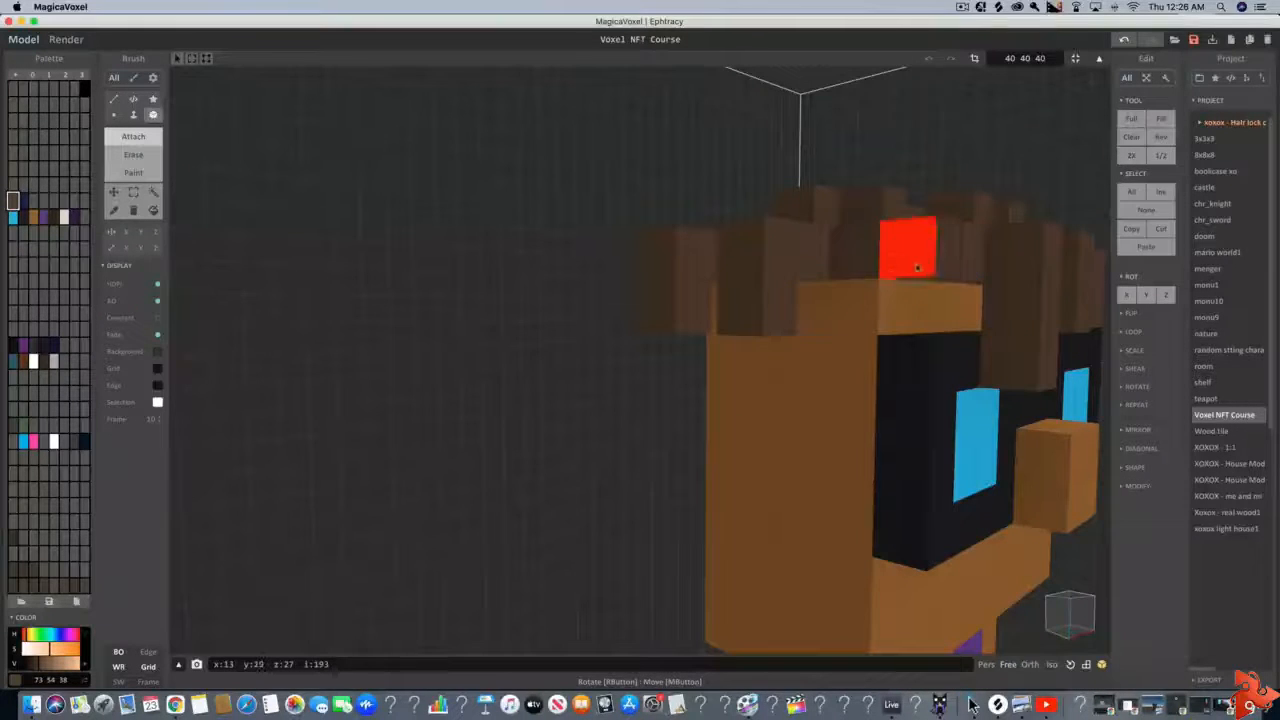
key(d)
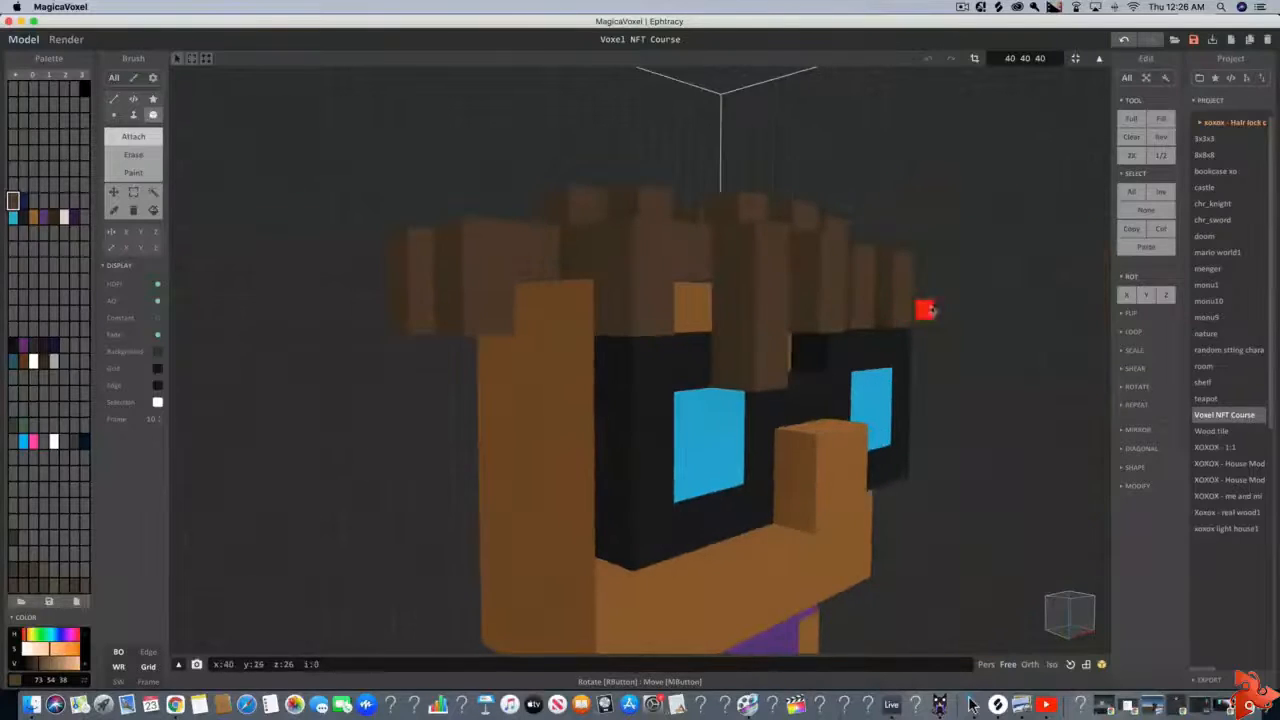
right_drag(925, 306, 865, 299)
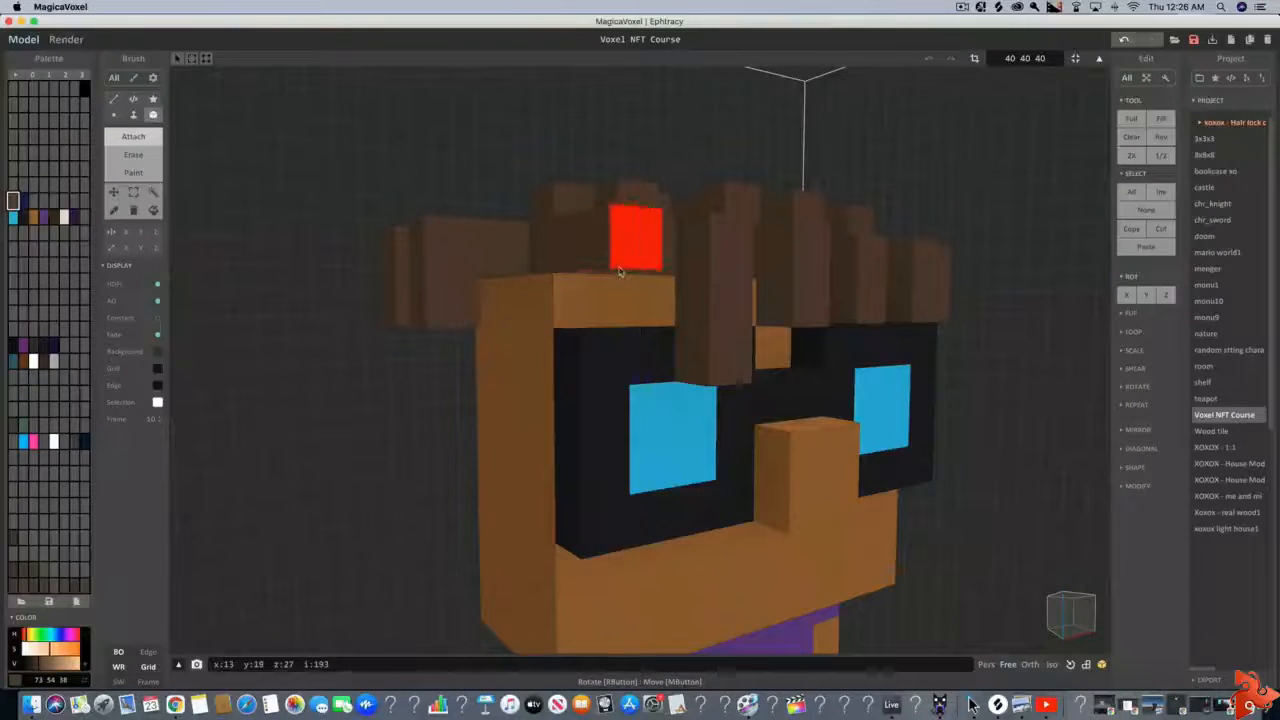
right_drag(702, 322, 627, 265)
Cover the exposed skin at the back and rear corner of the head with brown hair voxels, and undo the last placement
key(a)
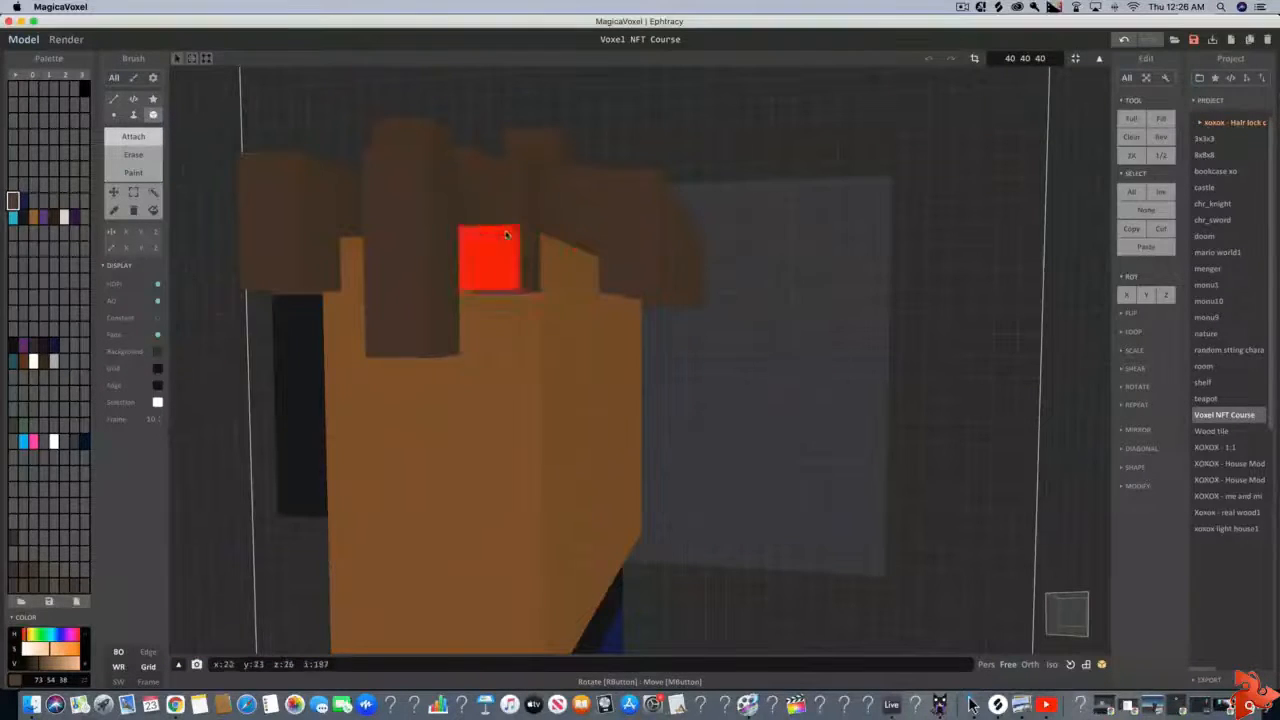
mouse_move(489, 257)
right_down()
mouse_move(543, 257)
mouse_move(505, 256)
right_up()
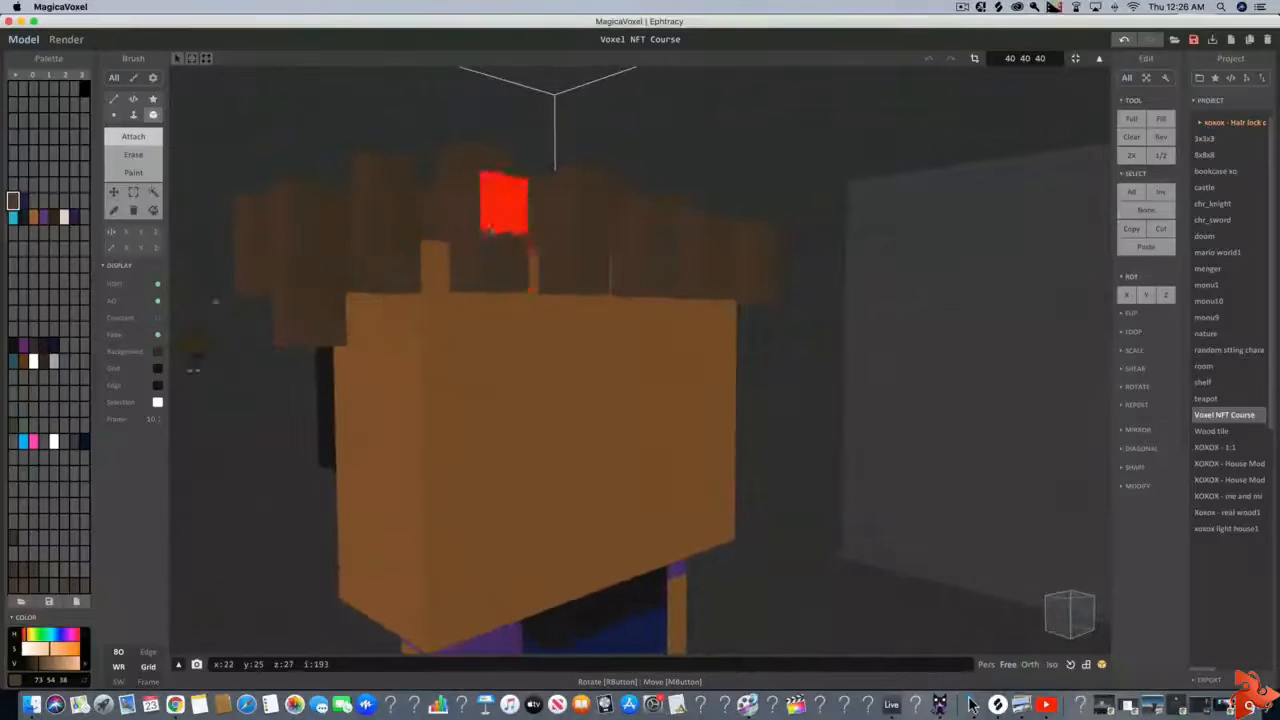
right_drag(458, 201, 485, 228)
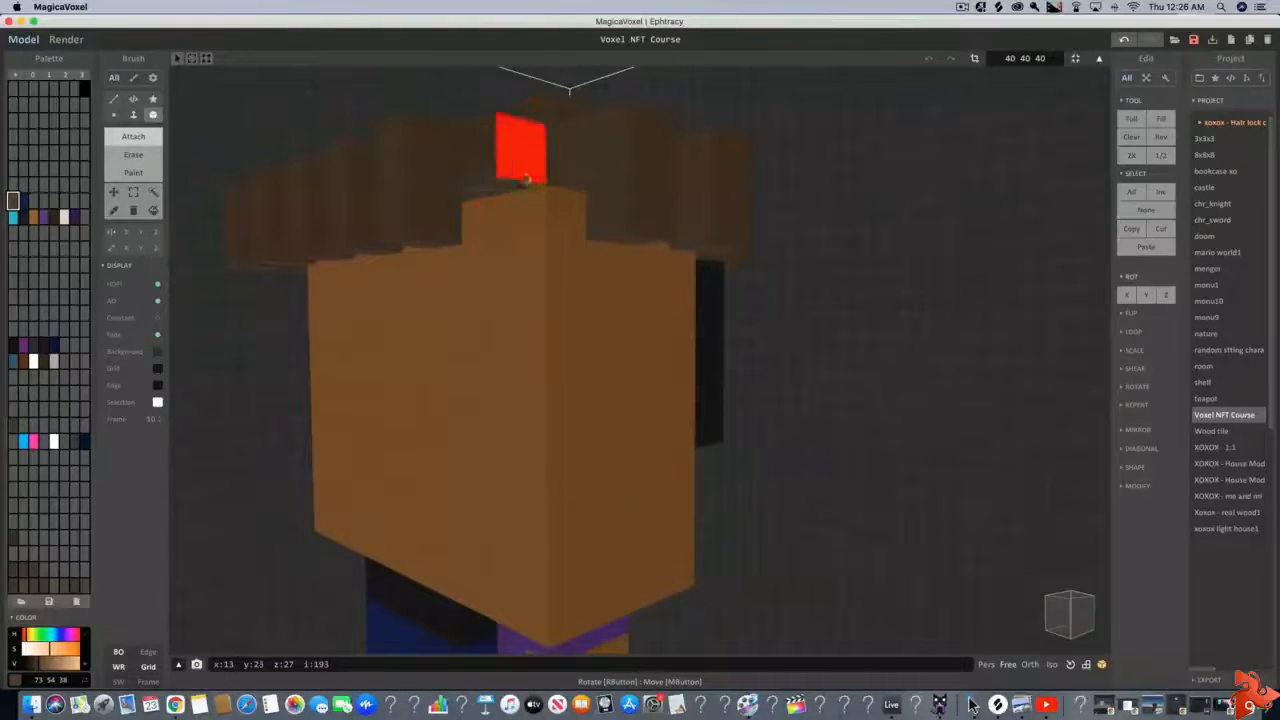
click(506, 190)
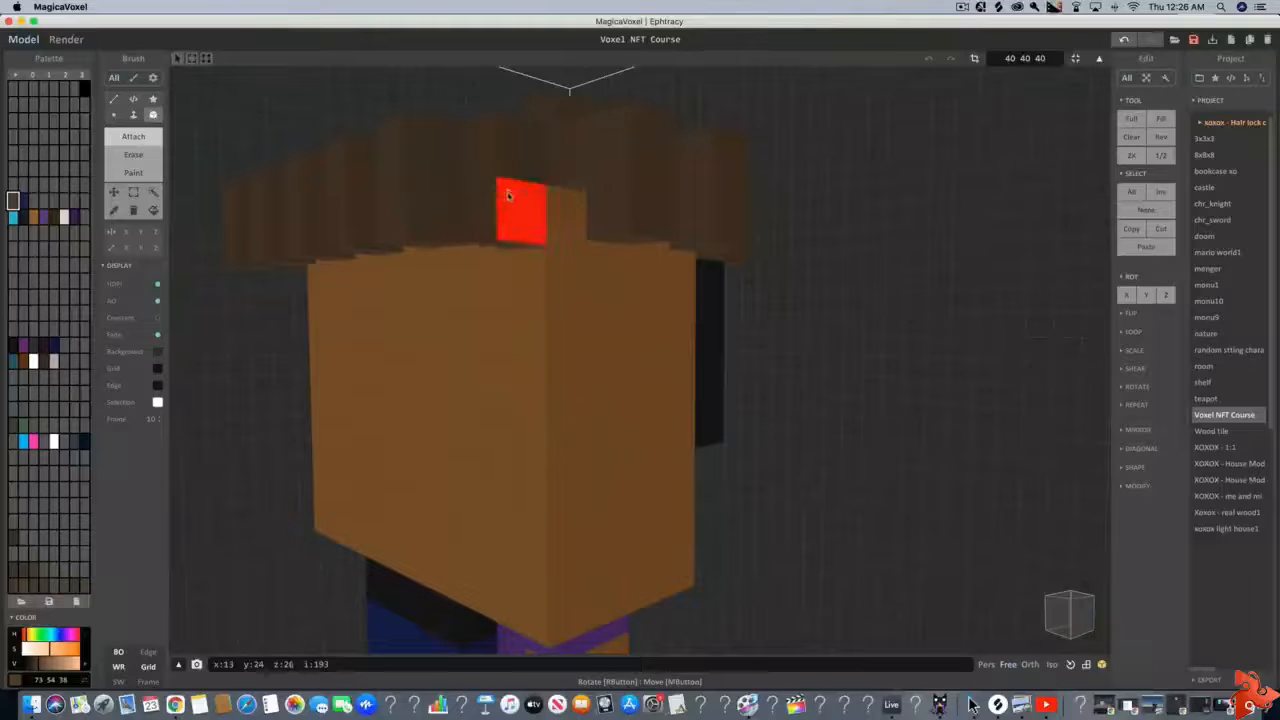
click(560, 204)
right_drag(556, 311, 551, 320)
key(super+z)
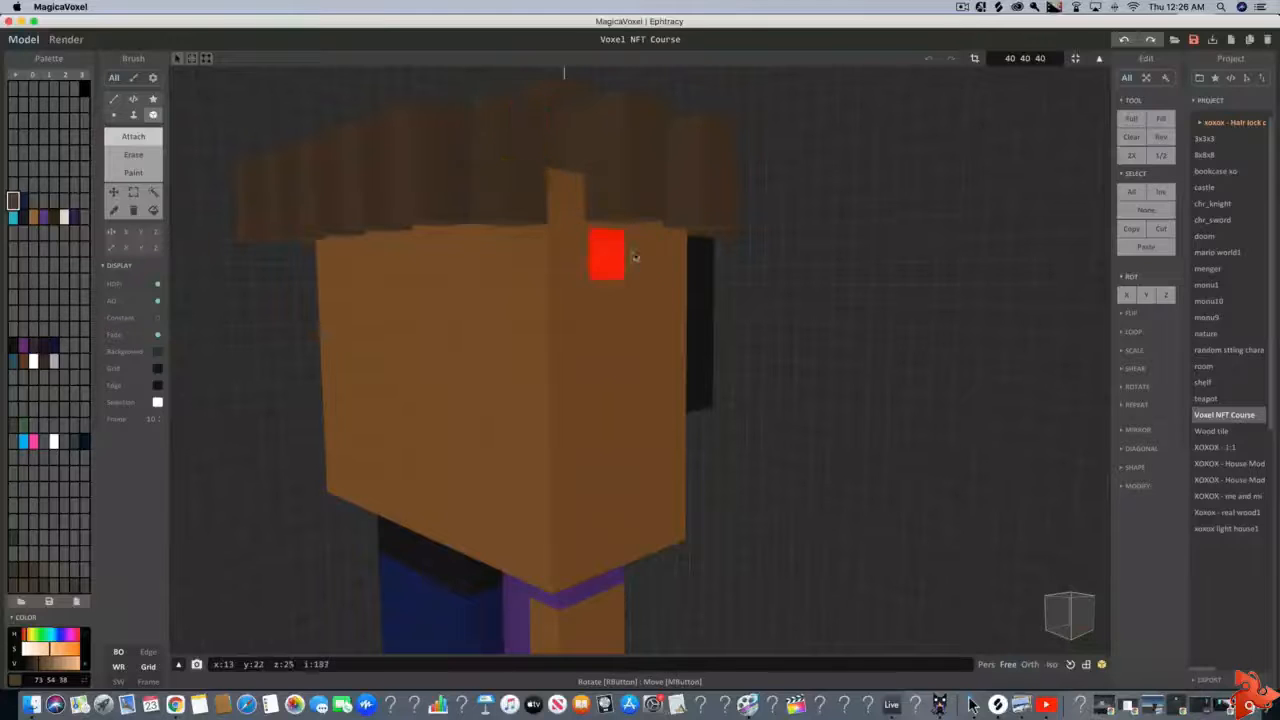
Trim the hair lock at the side of the head and attach brown voxels over the bare front corner beside the lens
right_drag(617, 260, 444, 346)
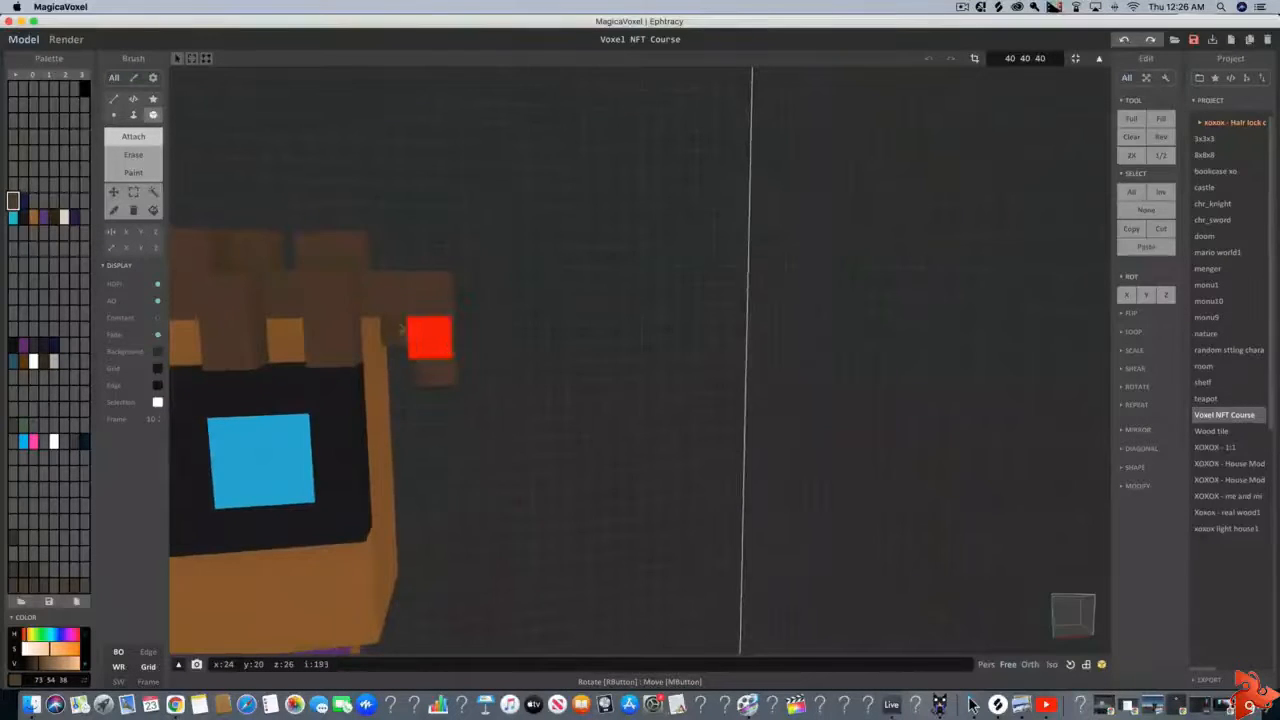
click(151, 155)
drag(434, 340, 427, 310)
click(134, 135)
mouse_move(651, 443)
right_down()
mouse_move(652, 480)
mouse_move(600, 490)
mouse_move(545, 412)
right_up()
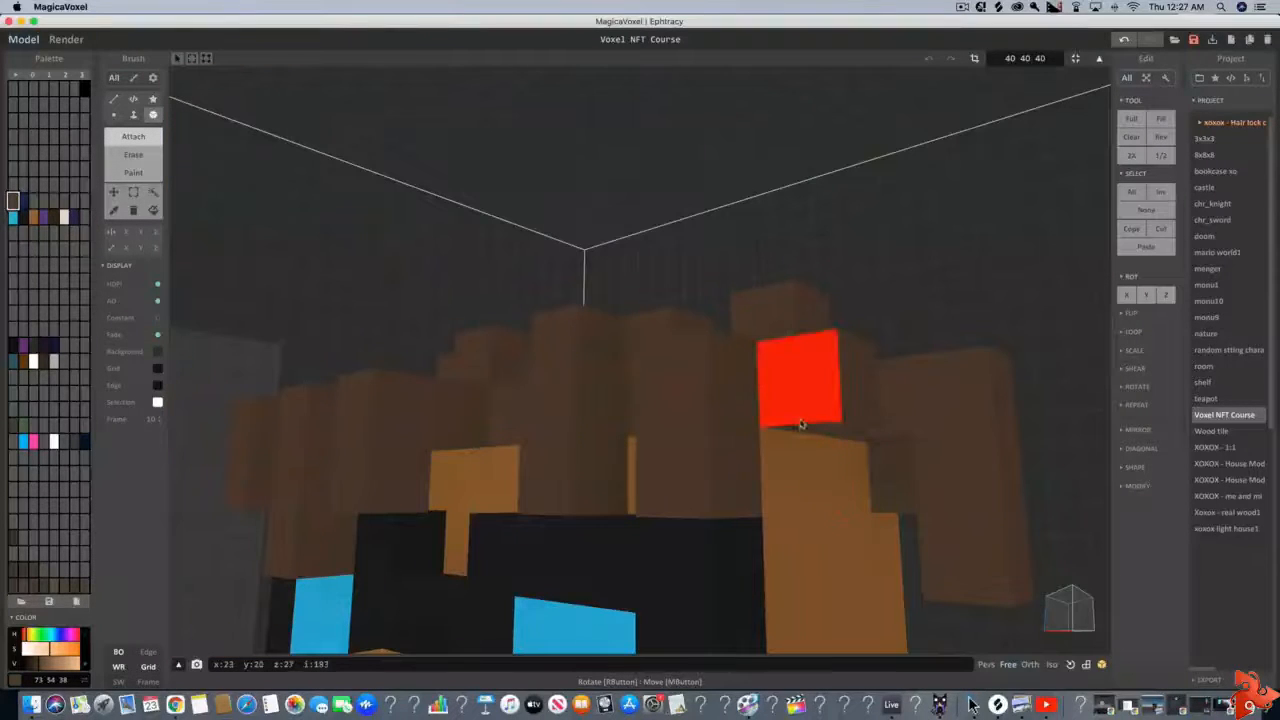
scroll(582, 418, down, 5)
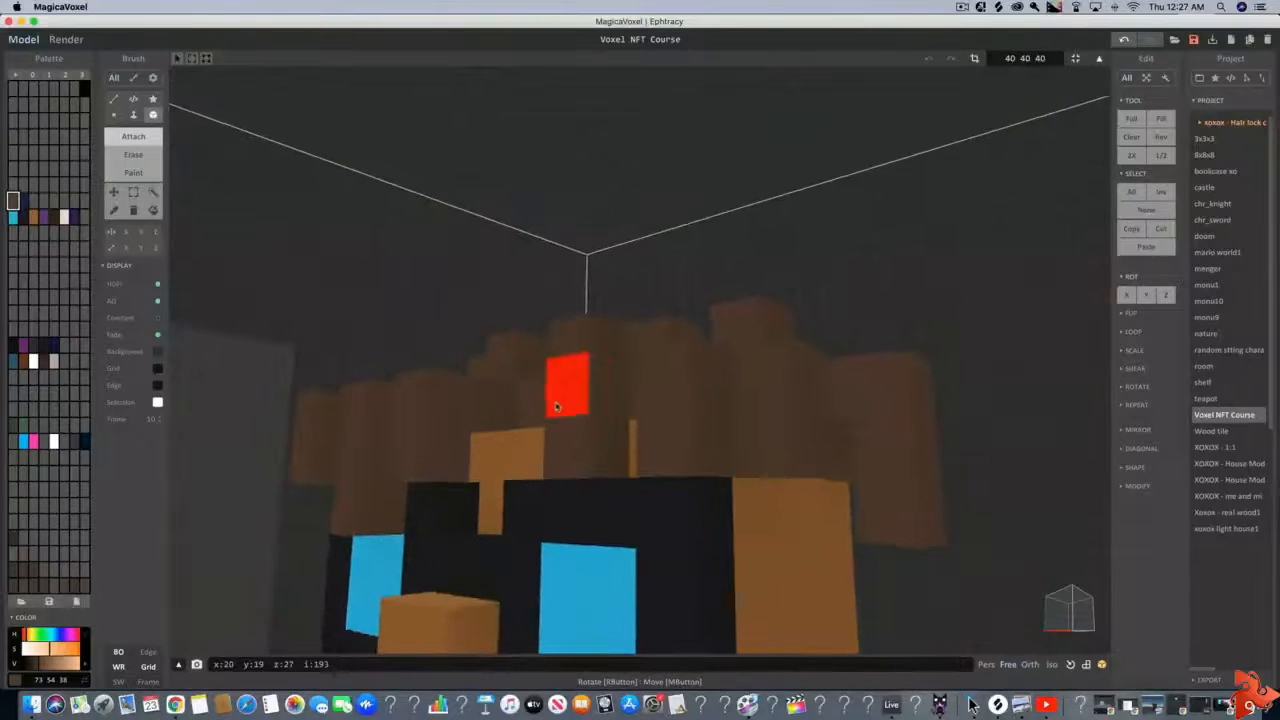
Examine the hair, face, torso and legs from the front, including in the world view
right_drag(582, 418, 614, 430)
middle_drag(614, 430, 554, 410)
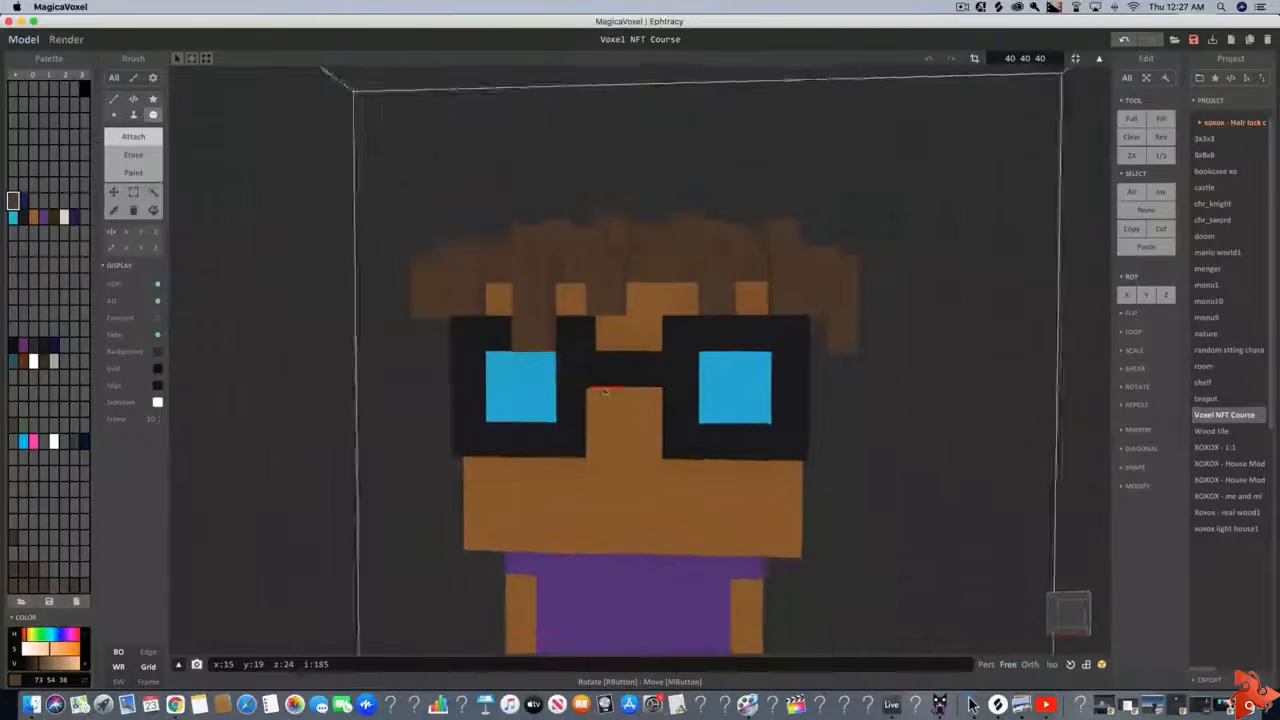
mouse_move(554, 410)
right_down()
mouse_move(616, 392)
mouse_move(561, 391)
right_up()
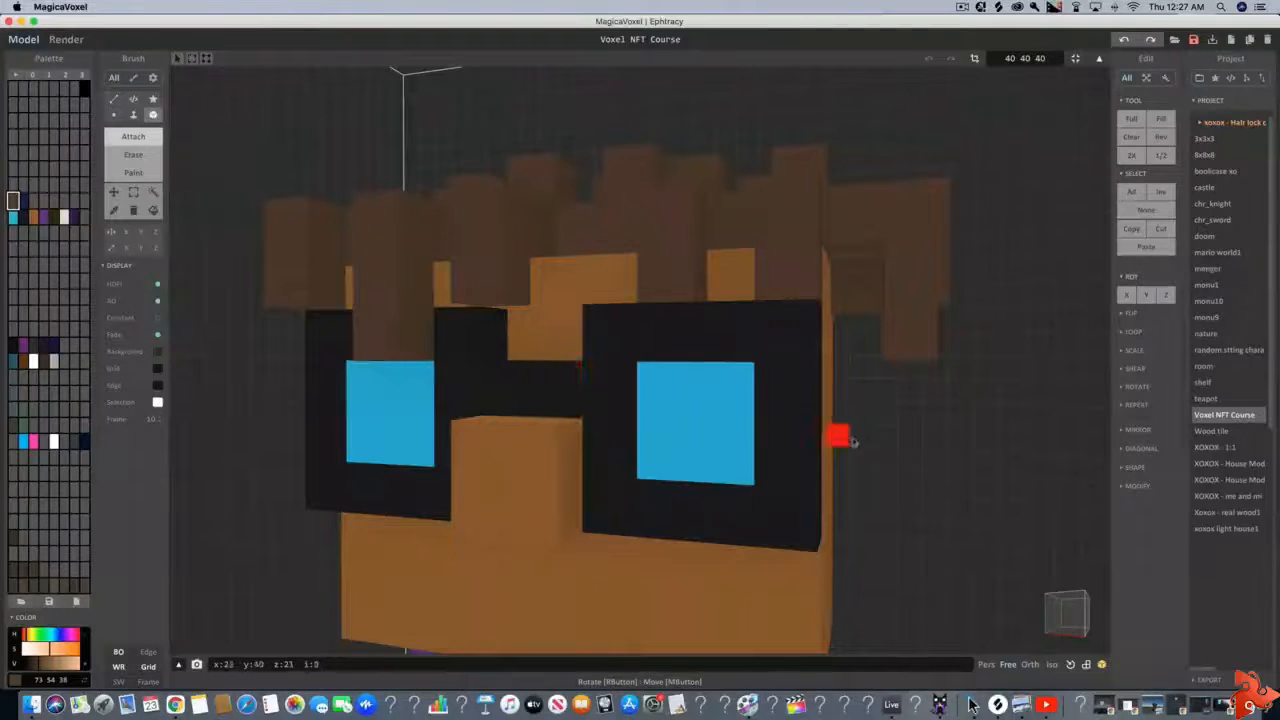
right_drag(840, 434, 377, 433)
key(Tab)
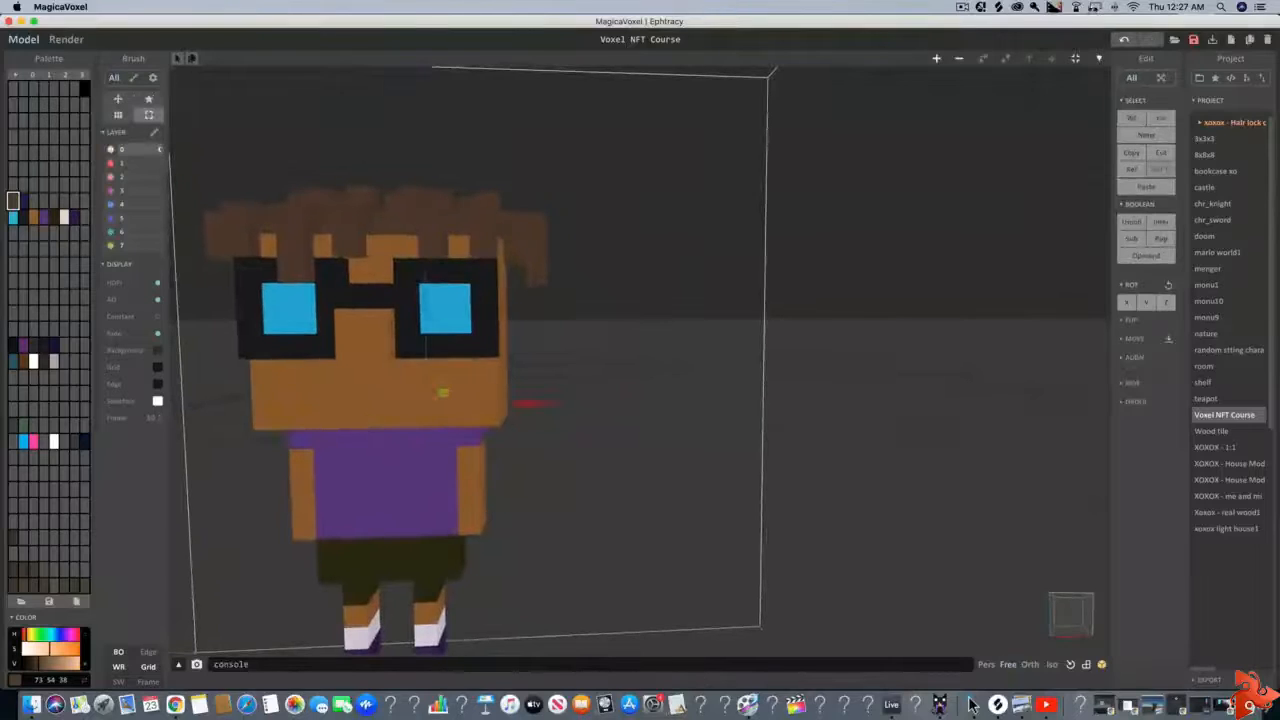
key(Tab)
mouse_move(843, 214)
right_down()
mouse_move(780, 257)
mouse_move(563, 232)
right_up()
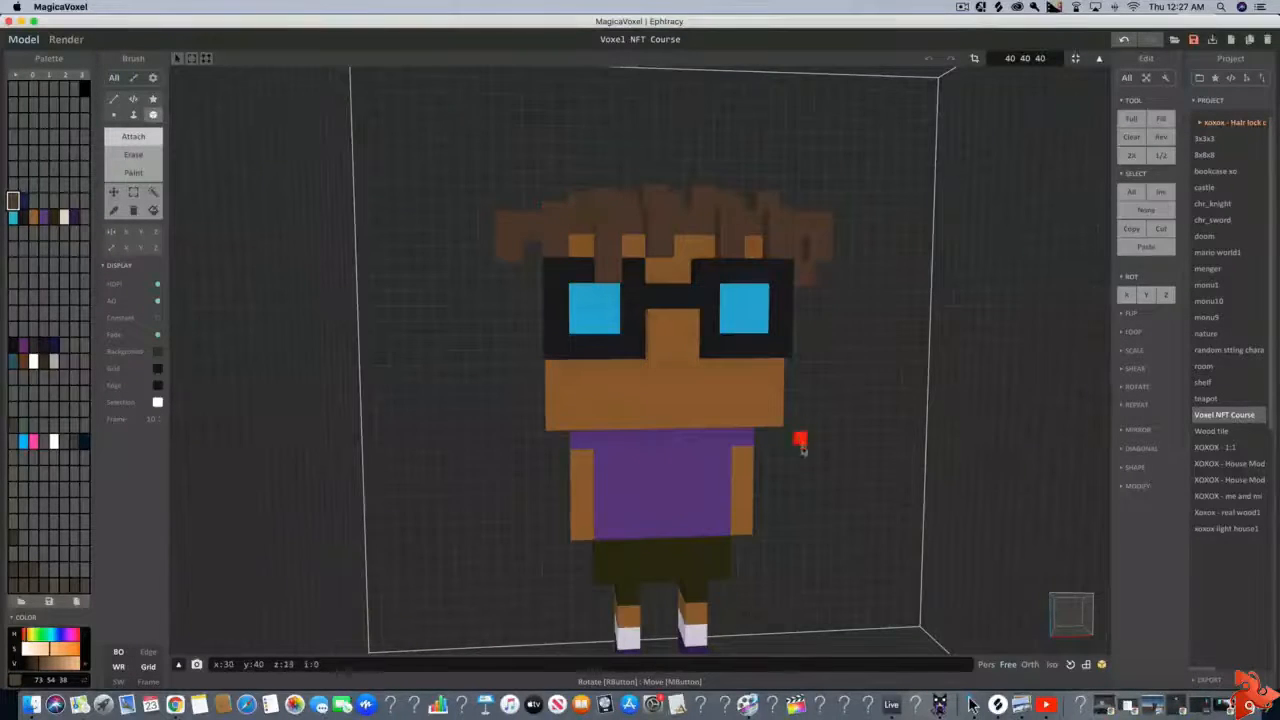
right_drag(802, 448, 802, 475)
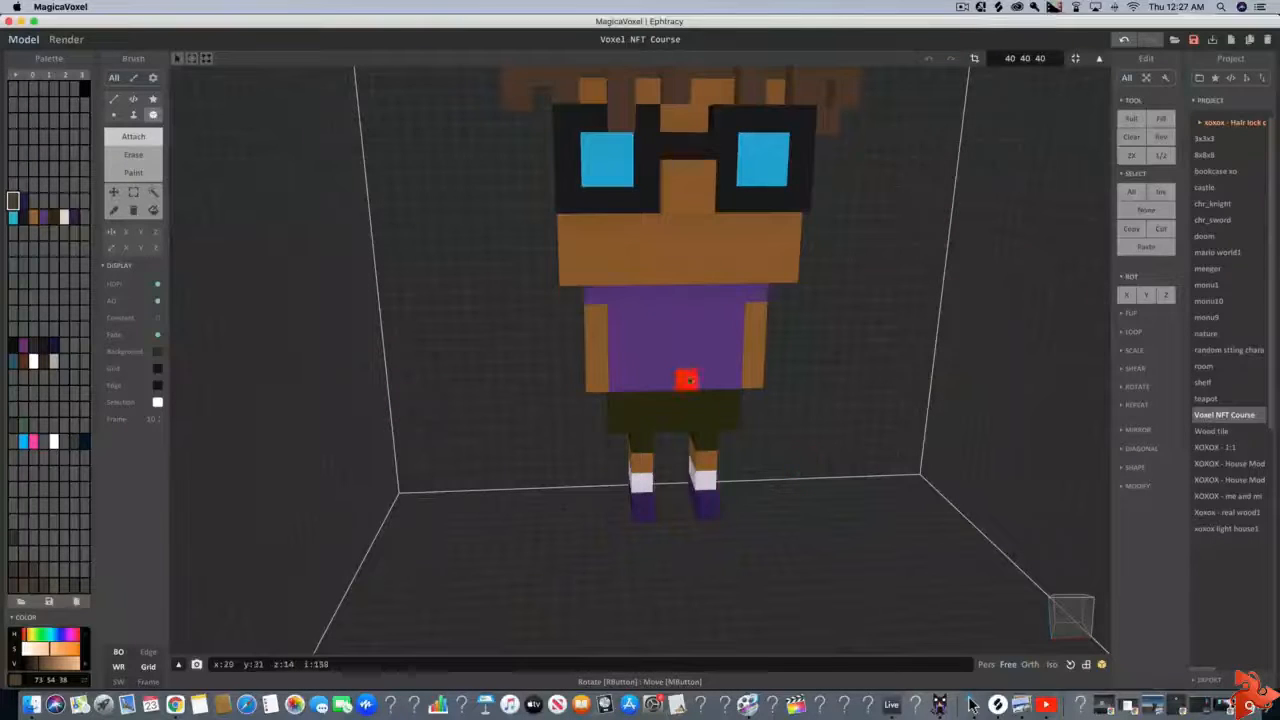
scroll(583, 418, up, 6)
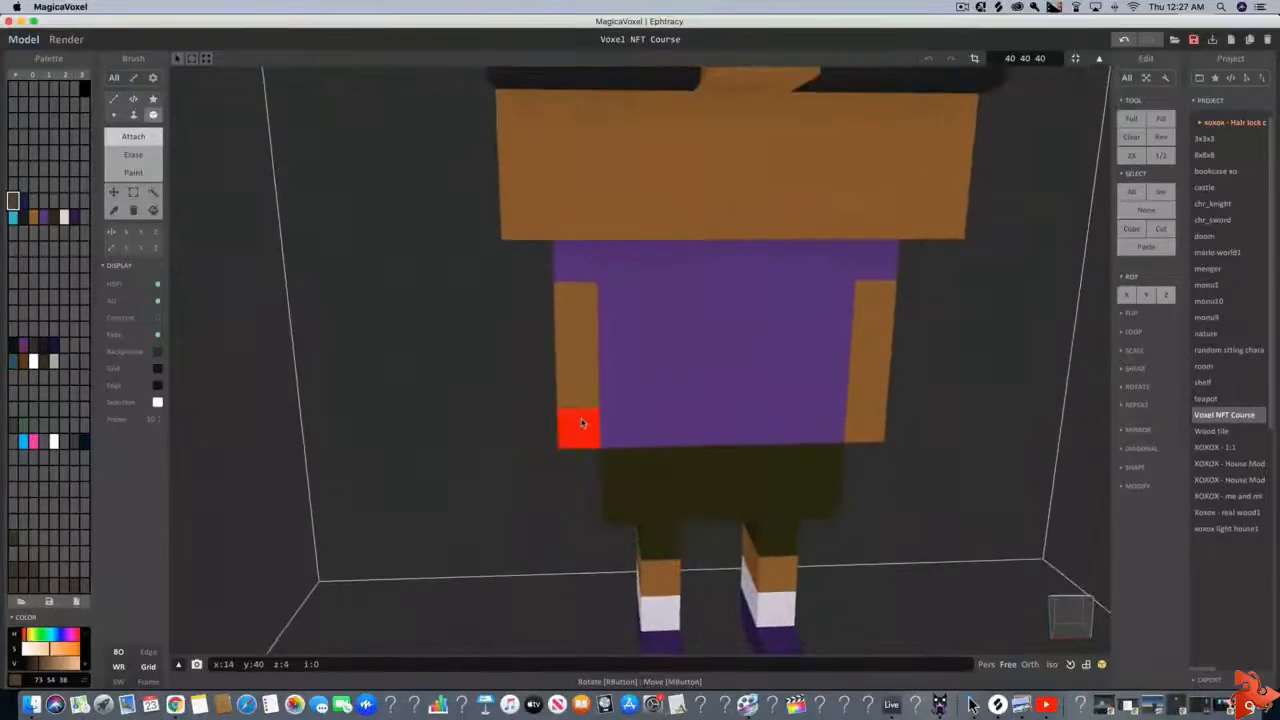
scroll(584, 410, down, 5)
scroll(585, 406, up, 6)
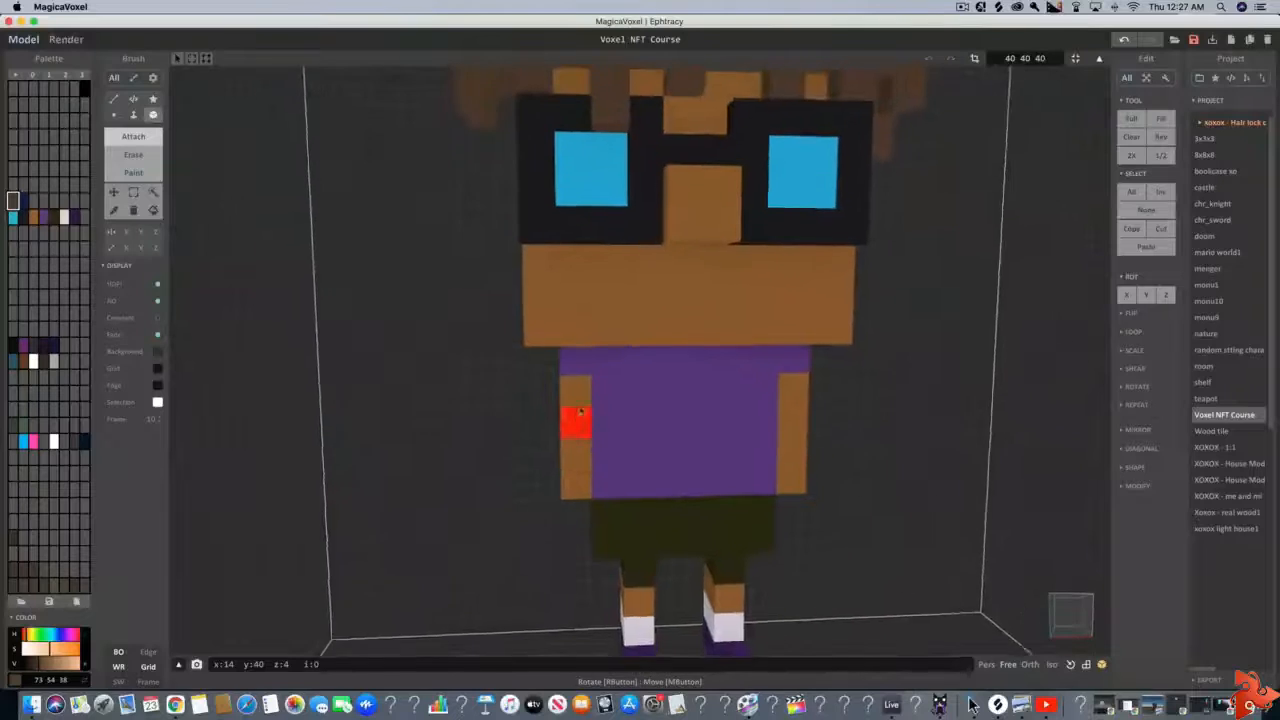
scroll(583, 402, down, 1)
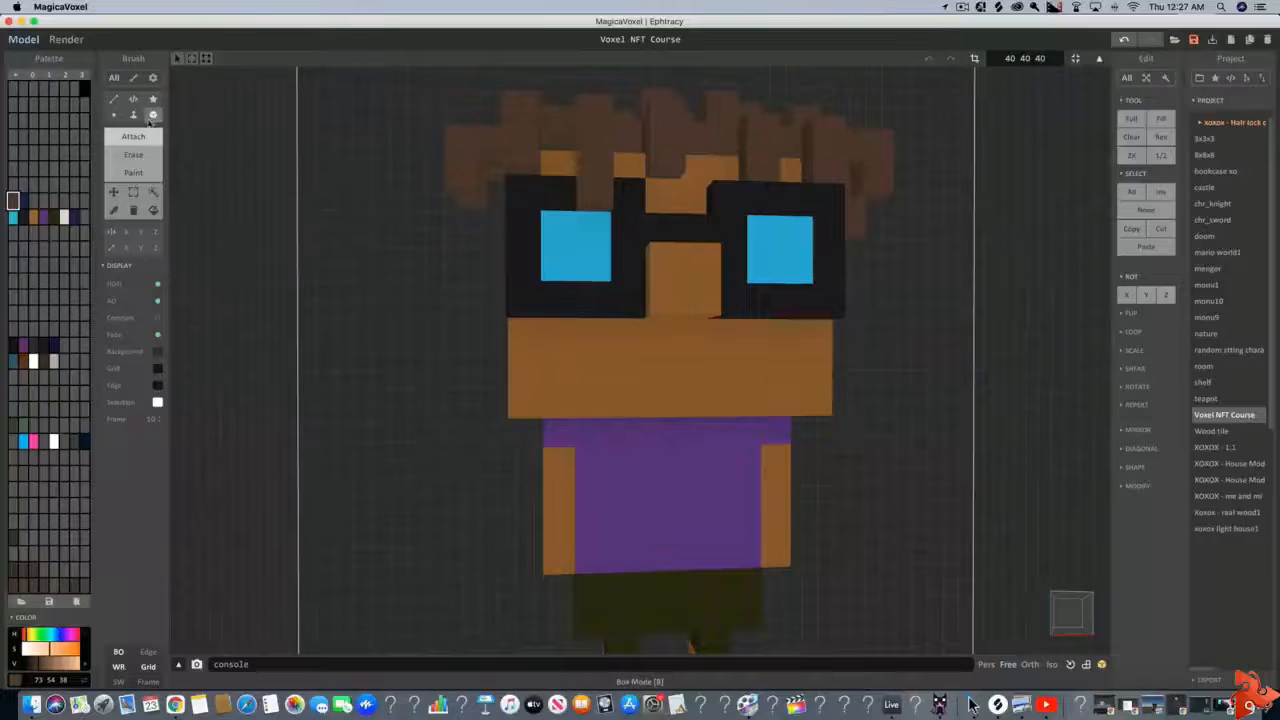
Erase the bottom corner voxels on both sides of the head to narrow the jaw
click(133, 155)
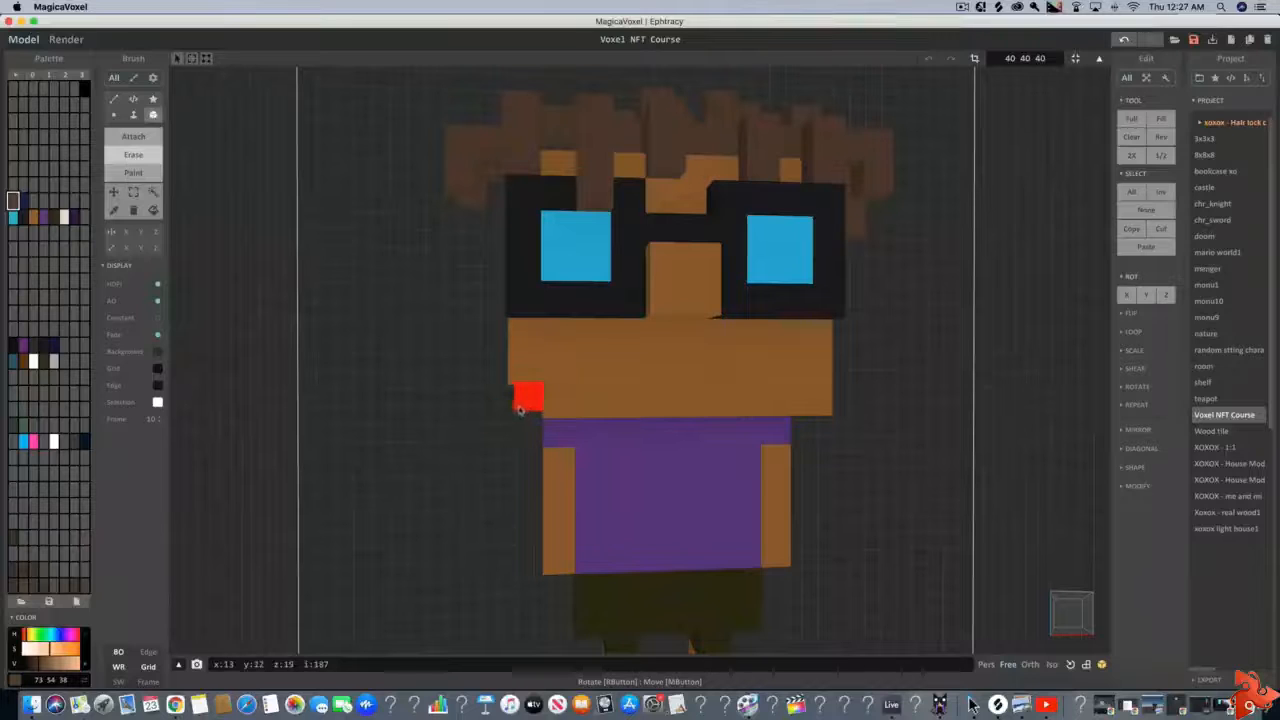
right_drag(500, 417, 457, 418)
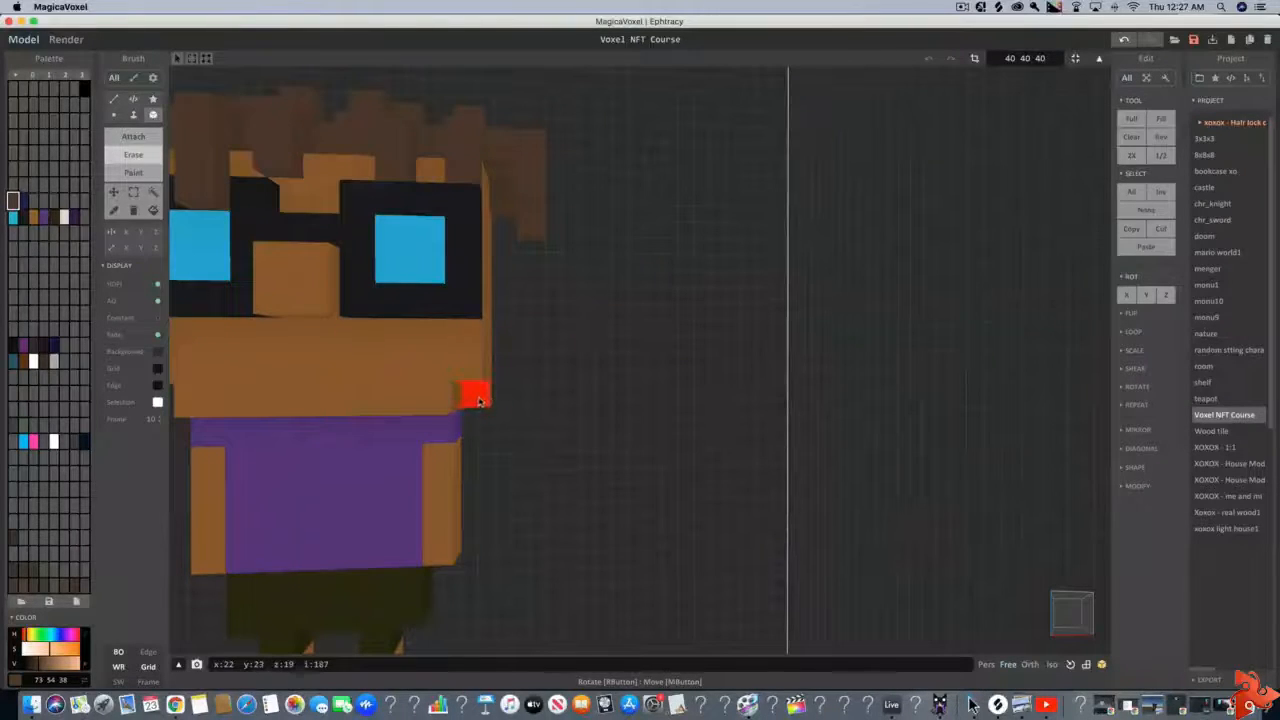
scroll(465, 453, down, 6)
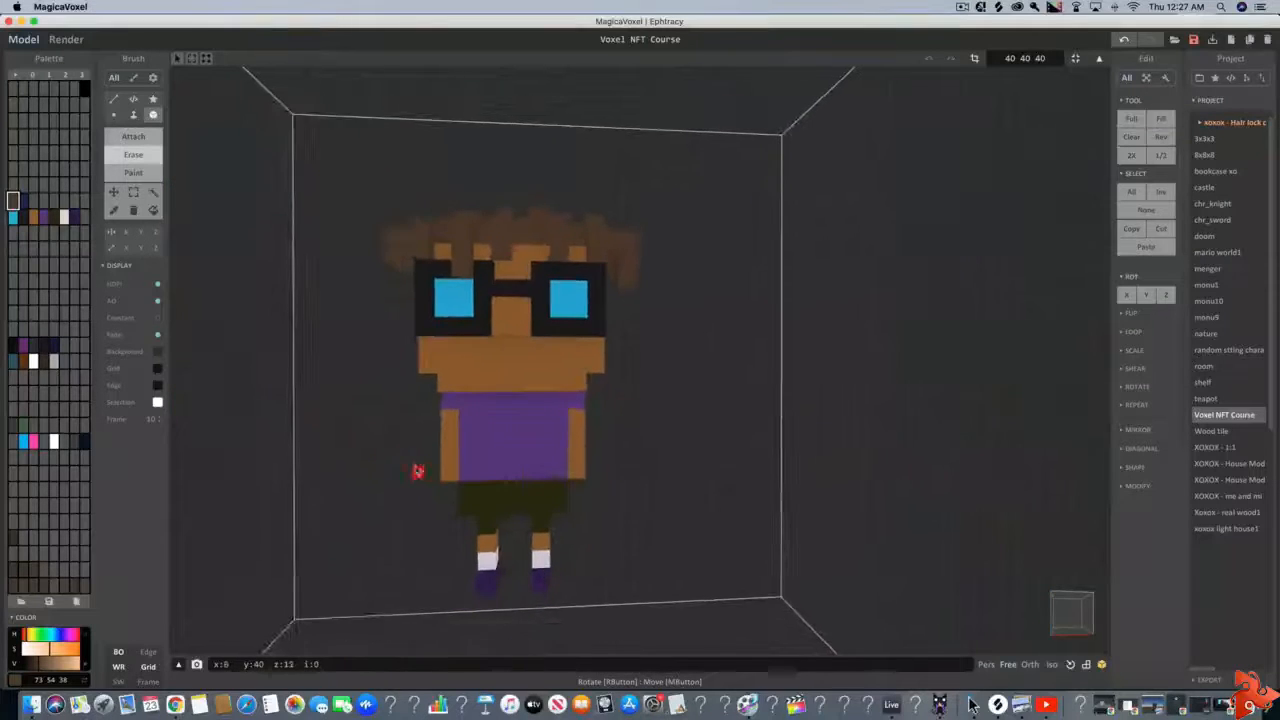
right_drag(418, 474, 453, 476)
scroll(456, 473, up, 2)
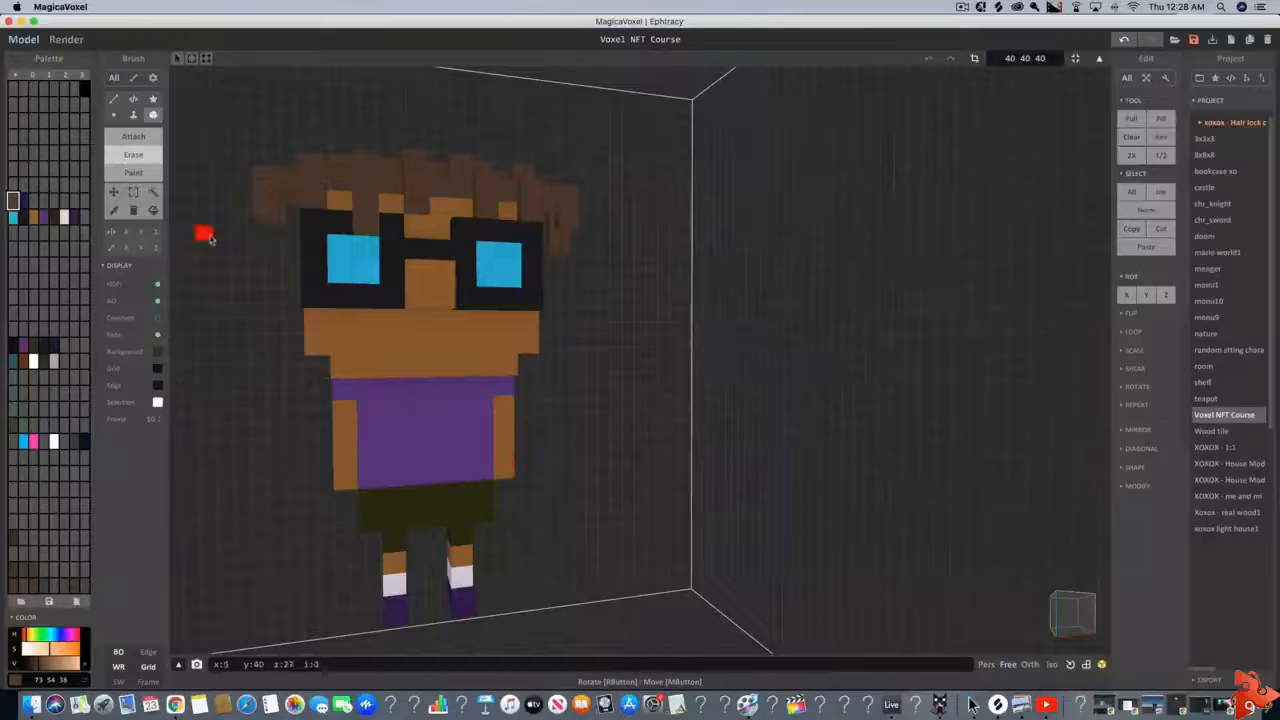
Pick the brown skin color, 140 86 36, from the face and extend both arms downward by one voxel
click(125, 137)
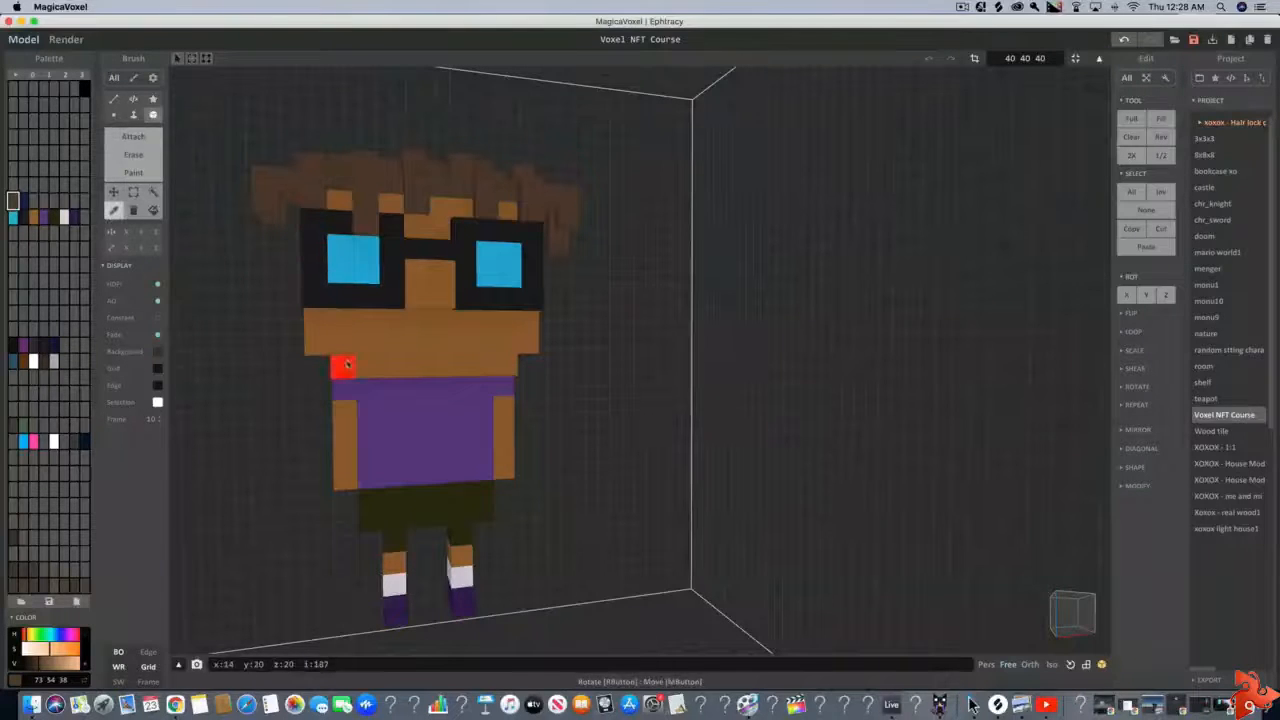
click(343, 364)
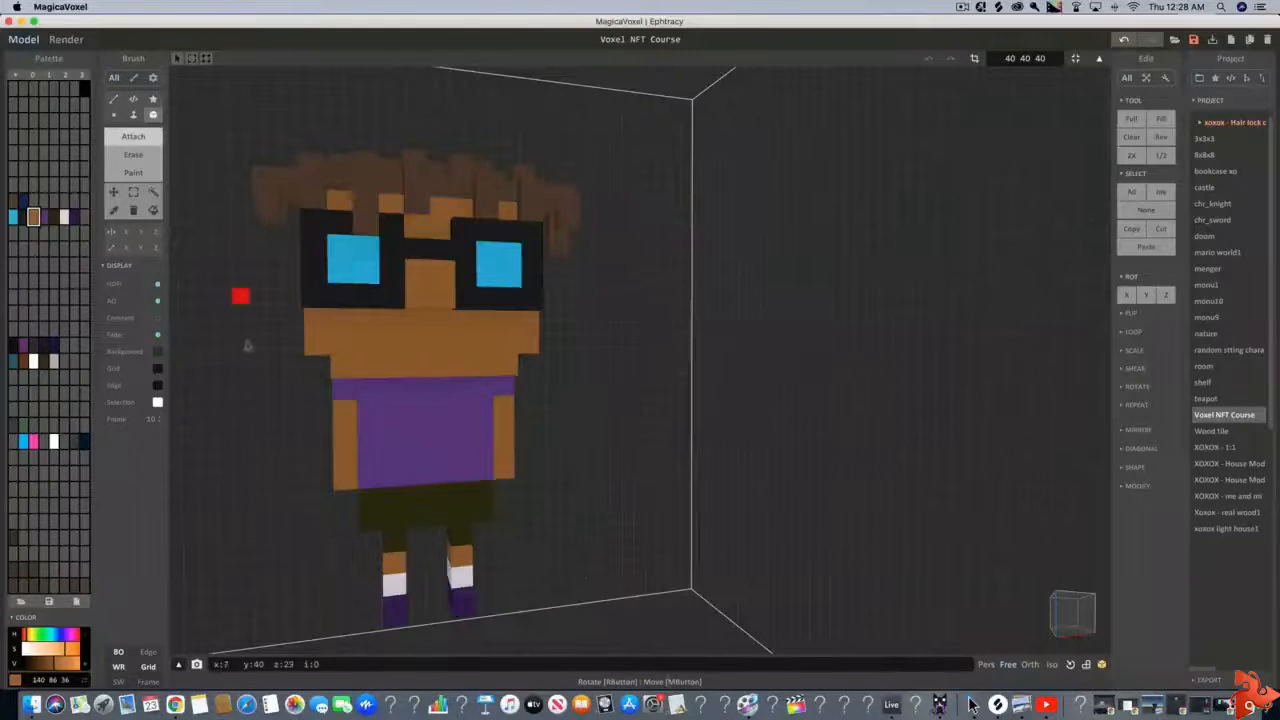
scroll(264, 358, down, 2)
right_drag(280, 371, 357, 391)
scroll(329, 408, up, 5)
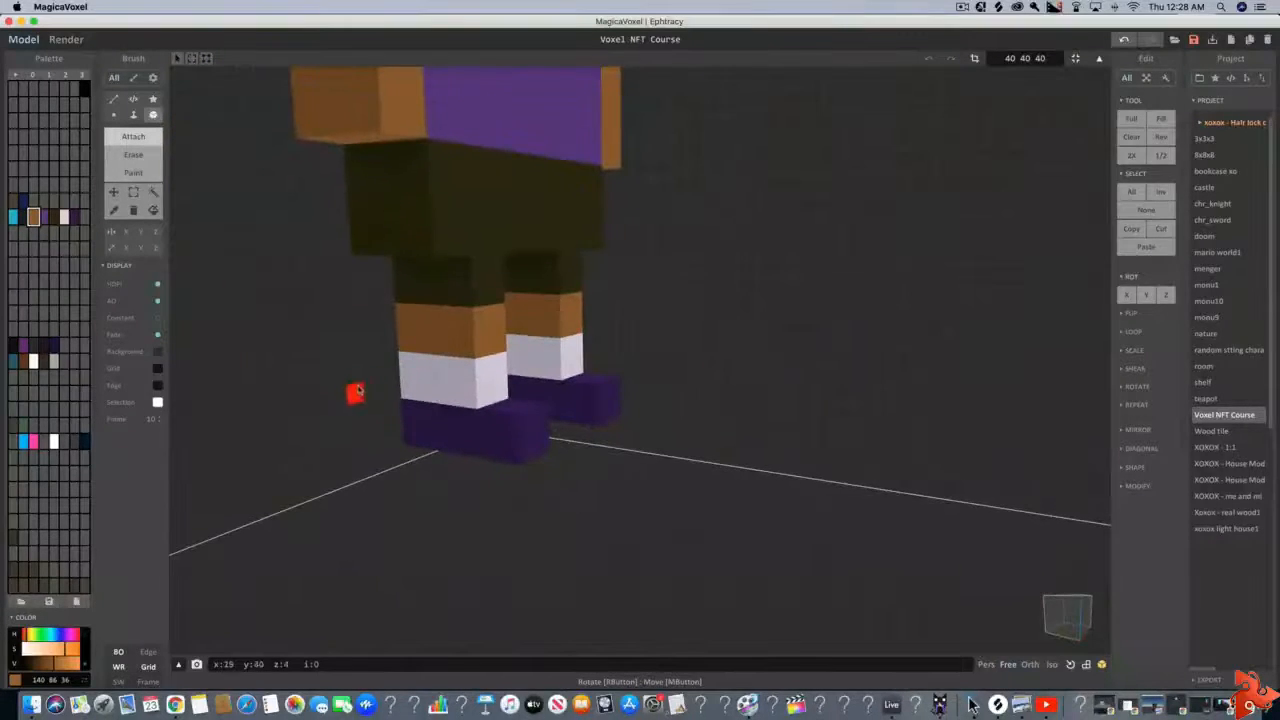
click(355, 165)
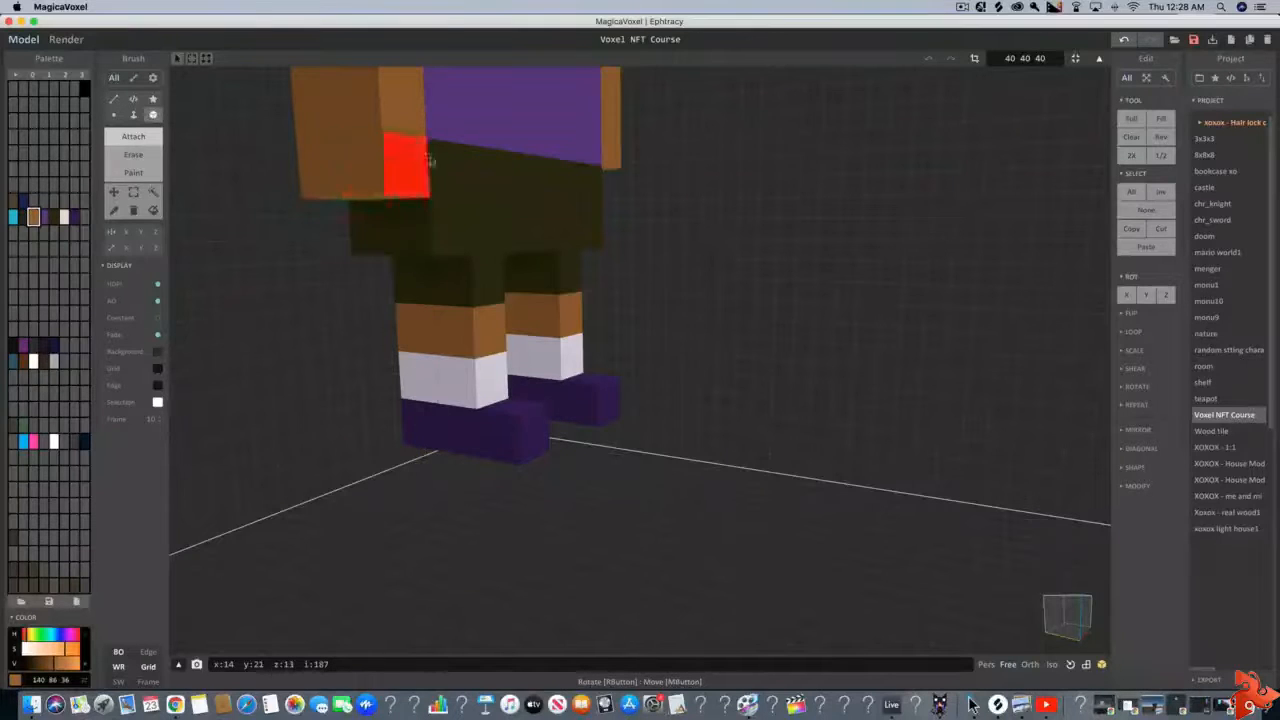
right_drag(428, 160, 560, 277)
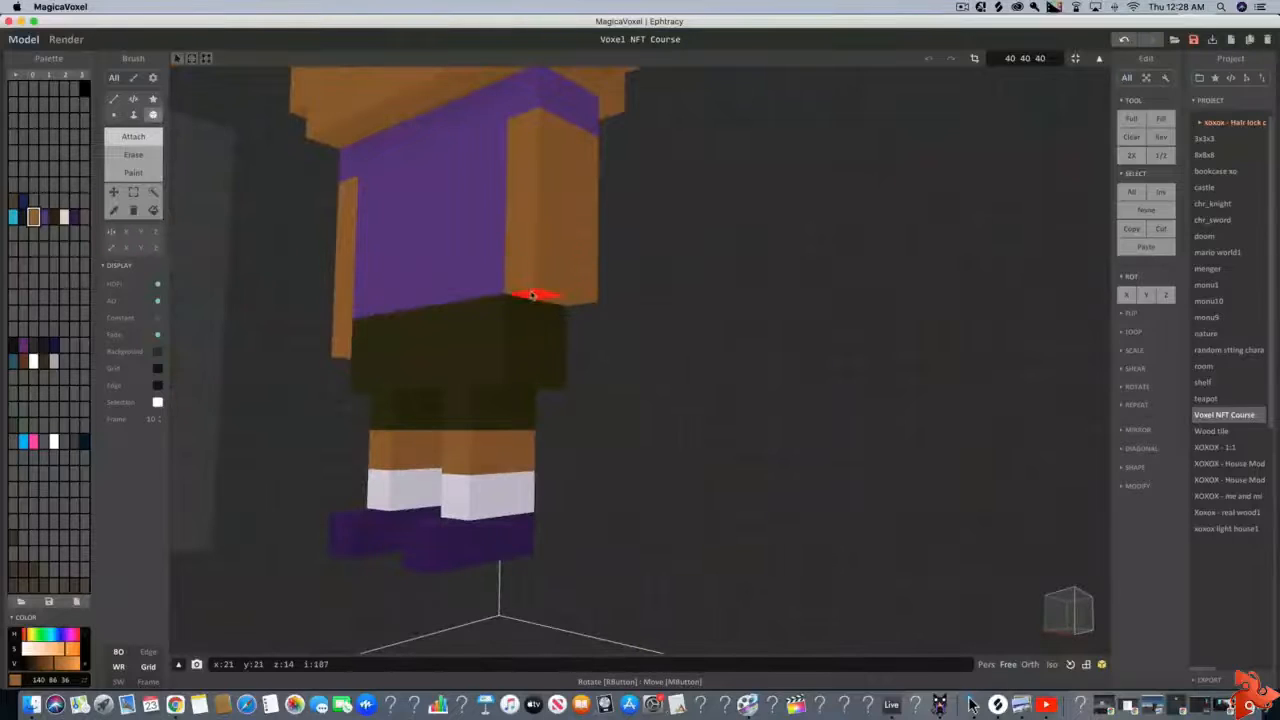
click(533, 292)
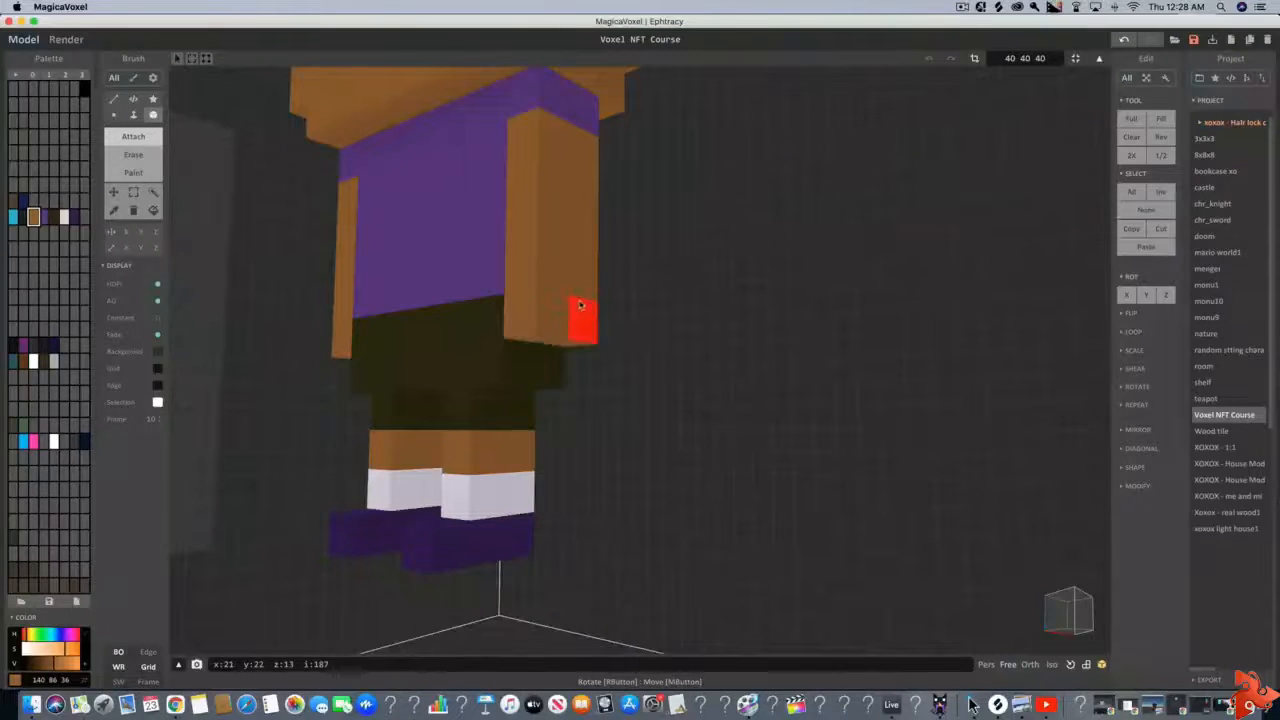
Examine the whole character from the front, checking the proportions of the head, lengthened arms, torso and legs
scroll(581, 320, down, 5)
right_drag(583, 340, 669, 410)
scroll(669, 397, down, 3)
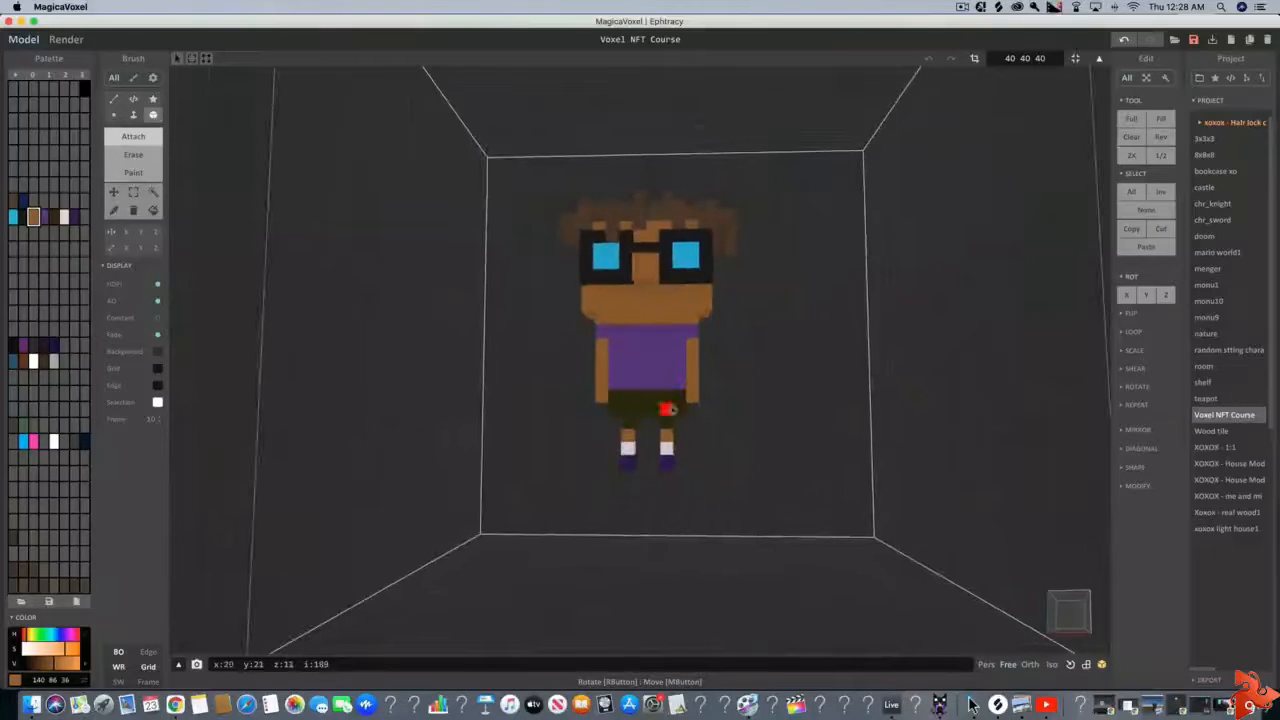
key(a)
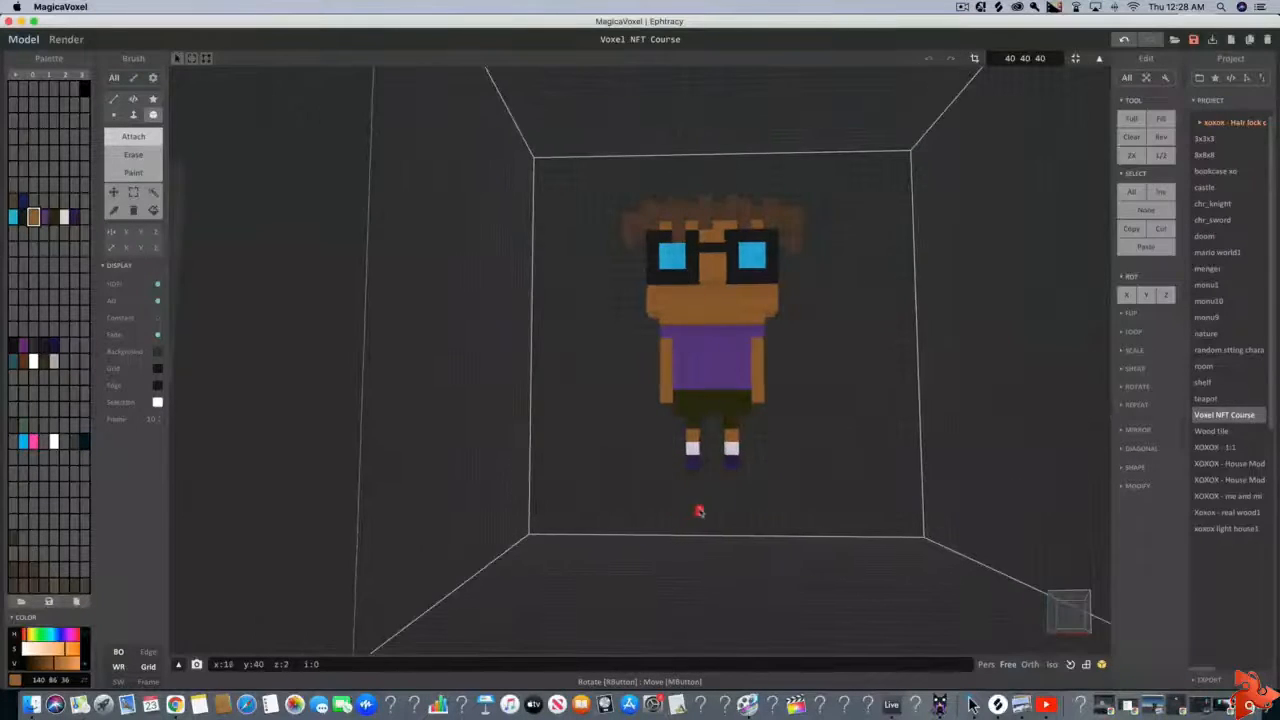
key(w)
key(d)
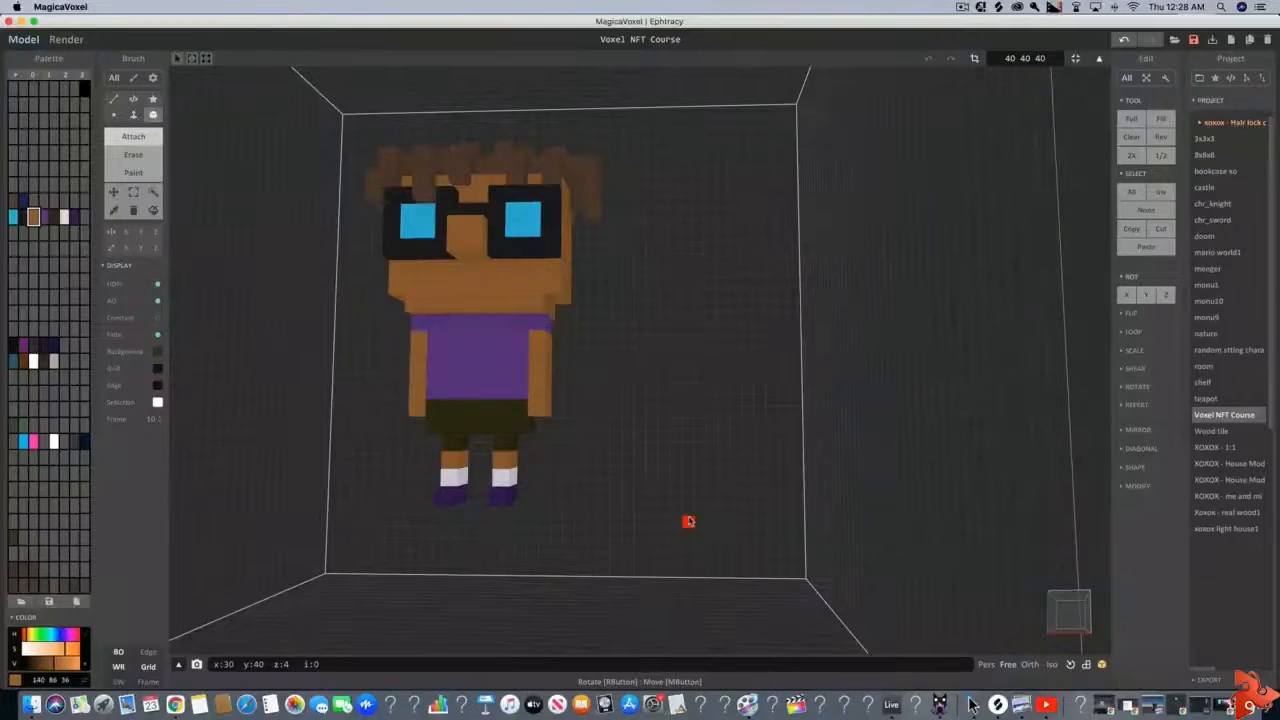
mouse_move(689, 521)
right_down()
mouse_move(666, 531)
mouse_move(677, 531)
right_up()
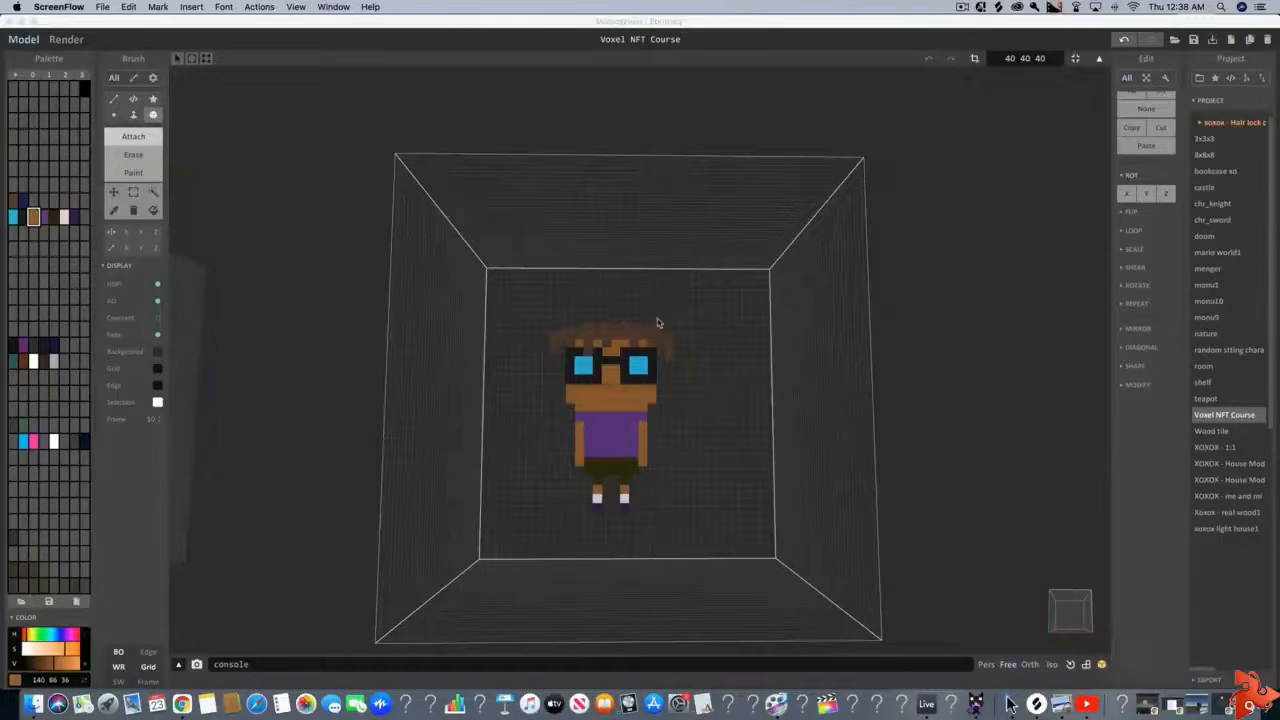
Turn off the grid display on the walls of the 40 × 40 × 40 model volume
click(681, 130)
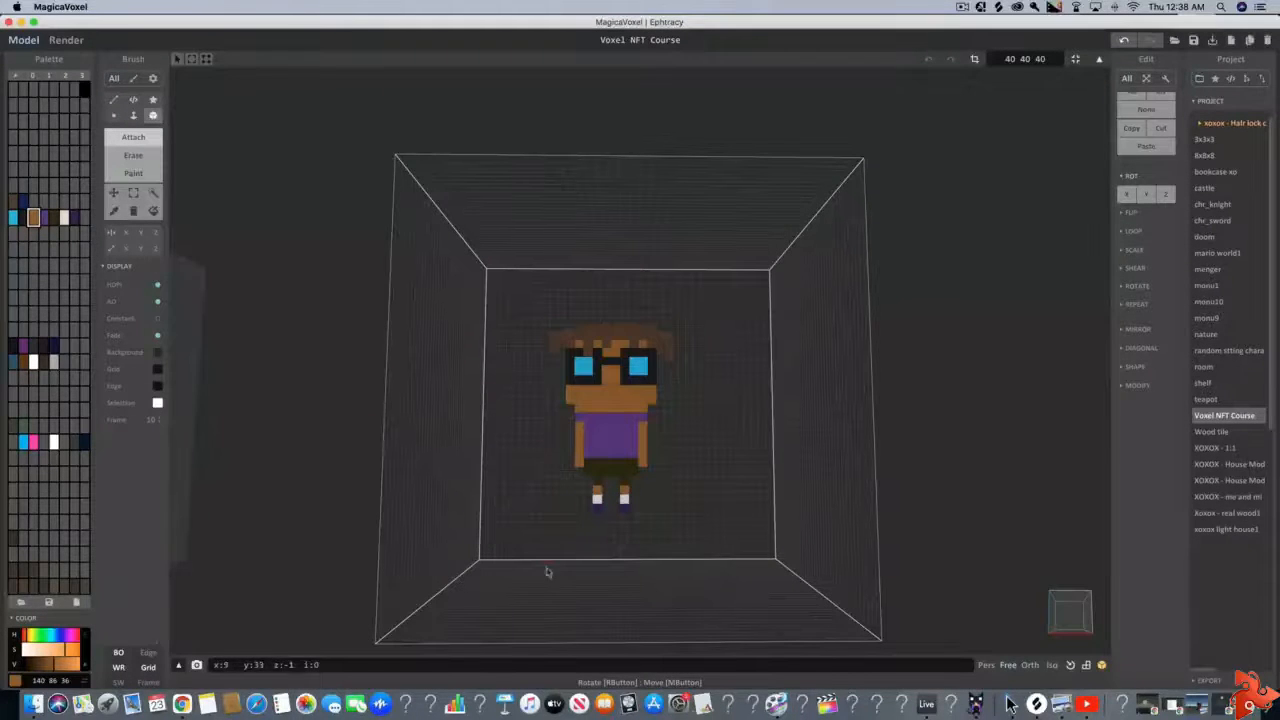
click(149, 668)
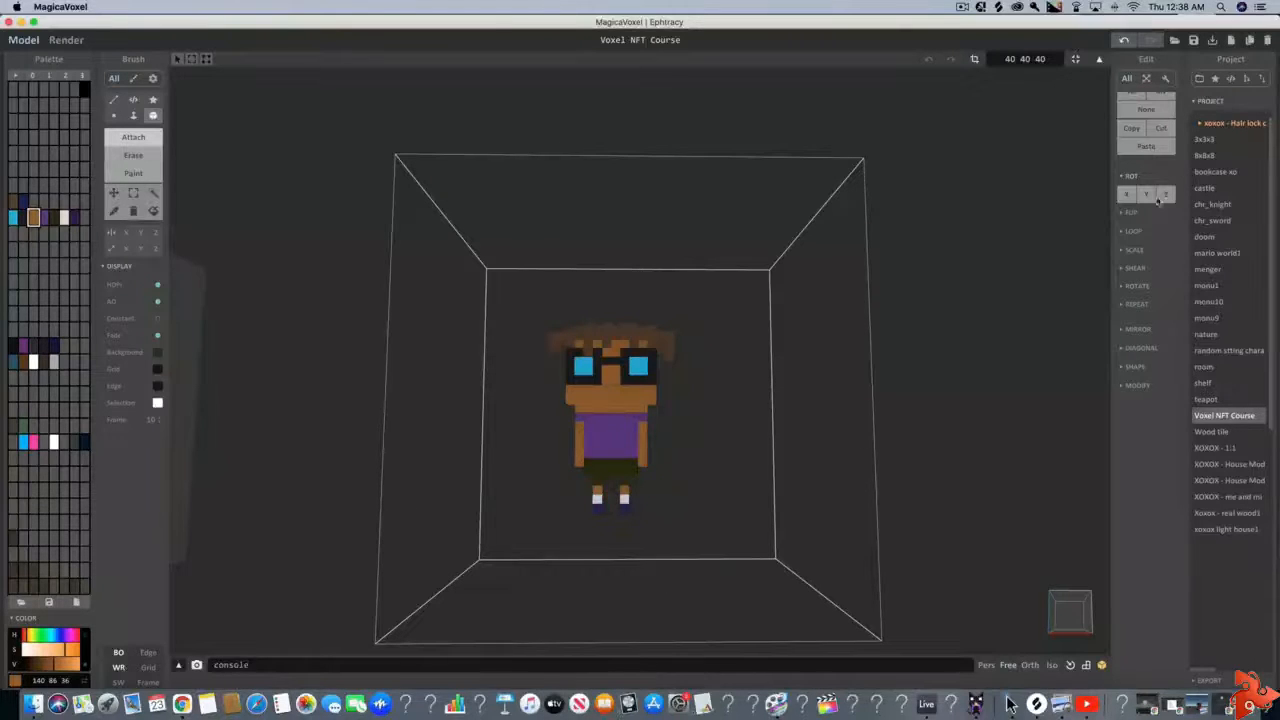
Fit the model volume to the character, then place the character in the world inside the striped room, down at its floor
click(1076, 60)
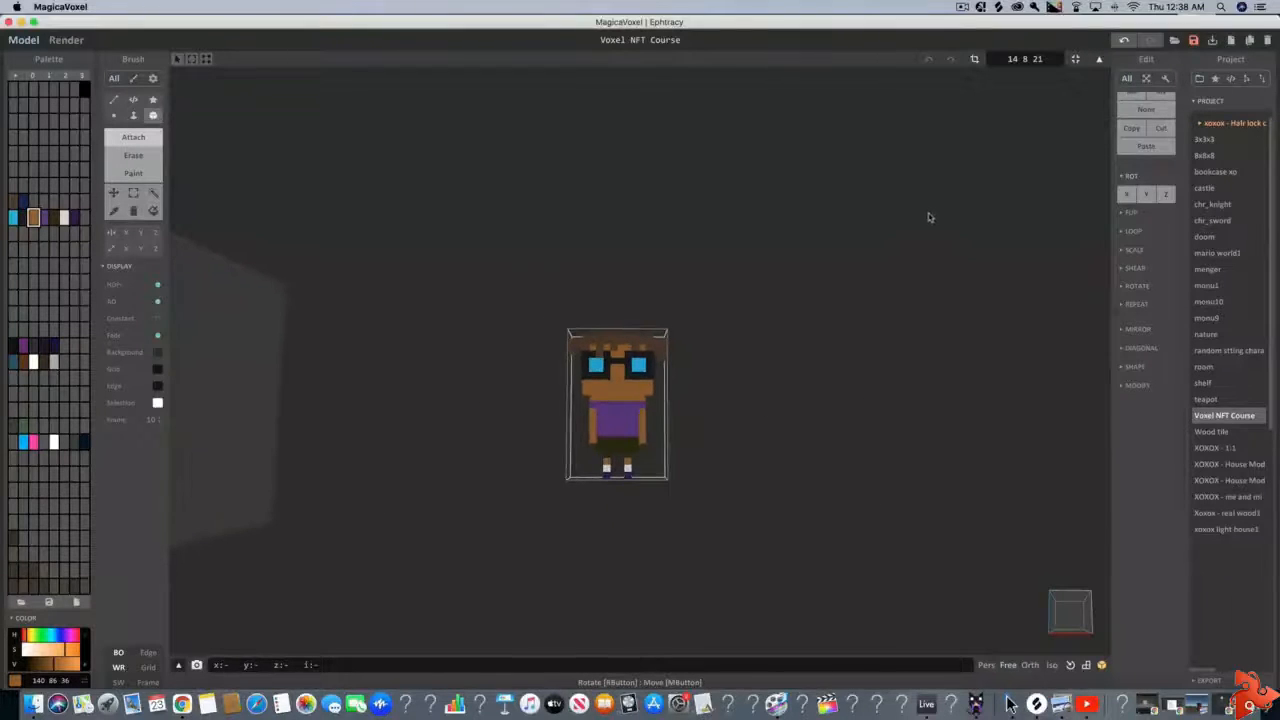
click(1099, 62)
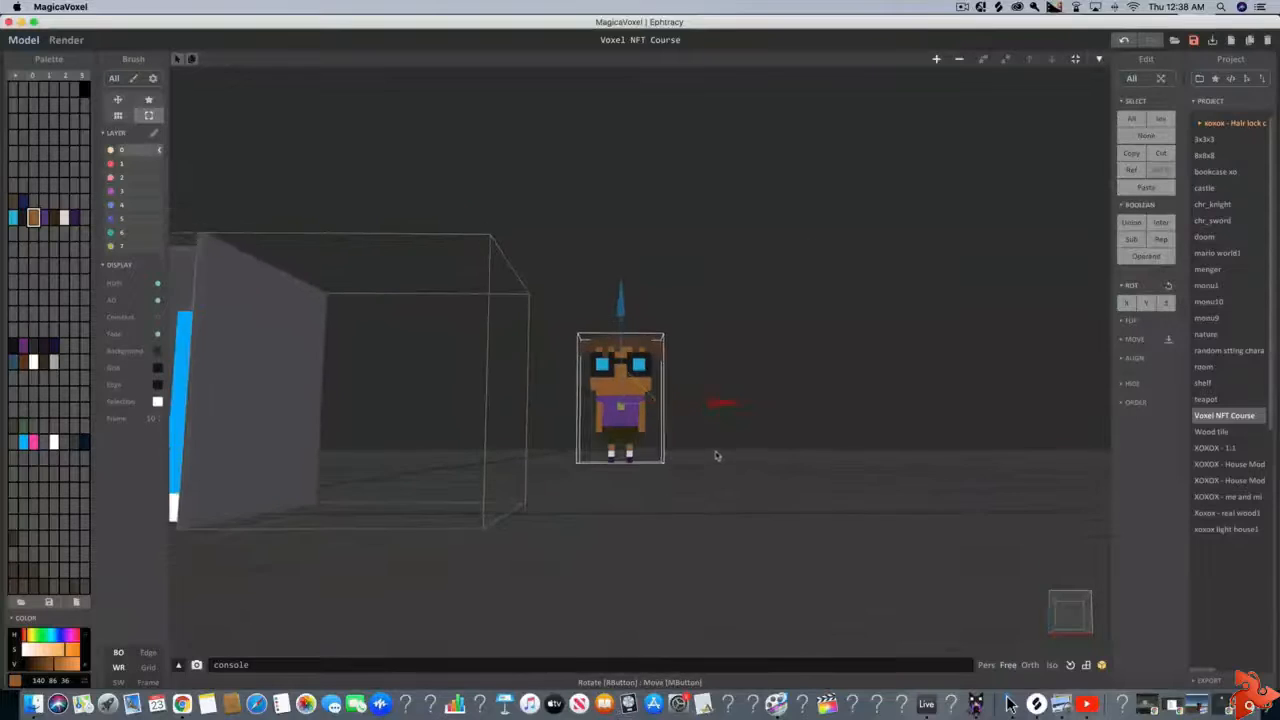
mouse_move(722, 406)
mouse_down()
mouse_move(327, 441)
mouse_move(306, 400)
mouse_up()
key(a)
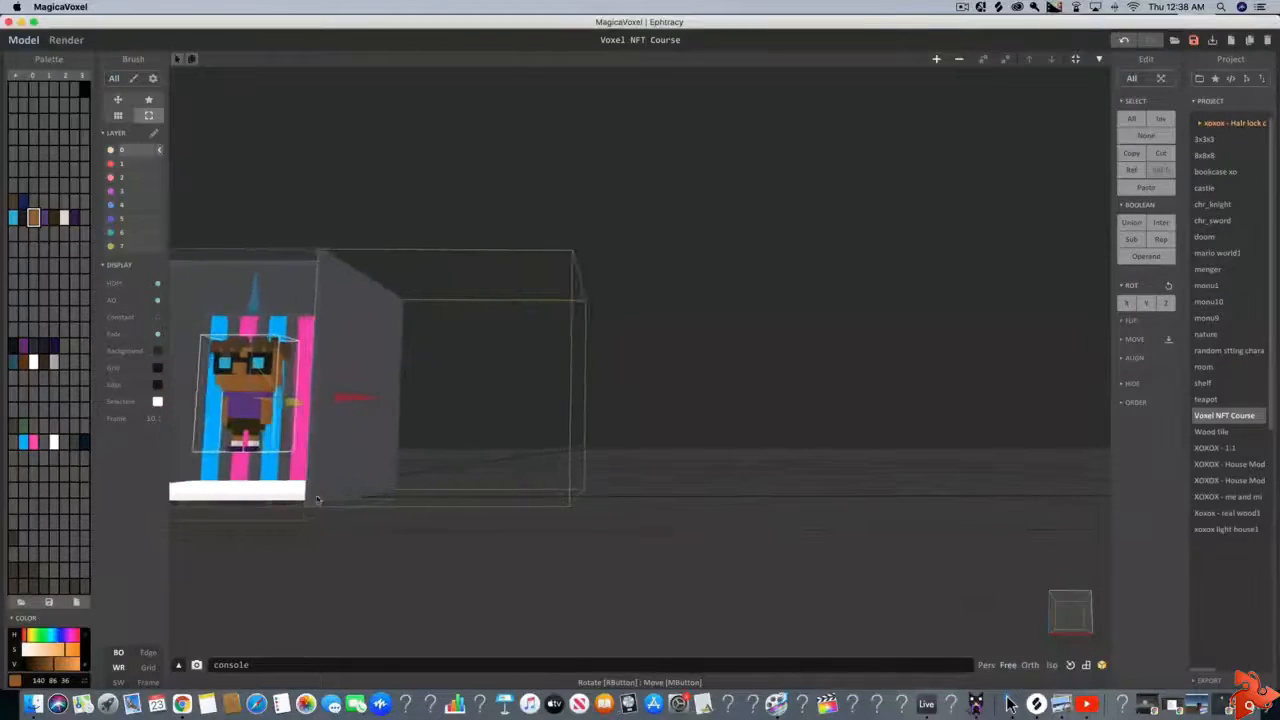
right_drag(311, 563, 673, 463)
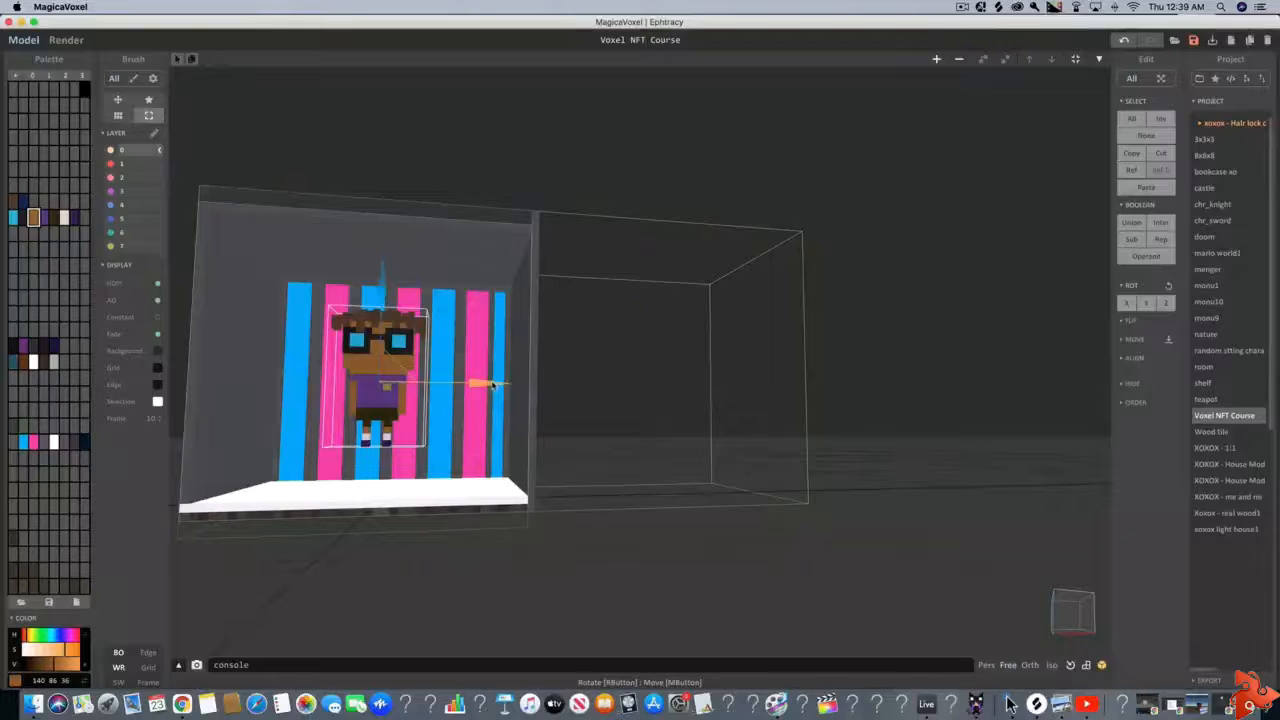
drag(491, 385, 480, 385)
drag(373, 282, 374, 322)
Frame the striped room and render the scene to check how the character looks inside it
middle_drag(430, 550, 492, 553)
right_drag(492, 553, 471, 571)
scroll(486, 500, up, 5)
scroll(474, 556, down, 1)
scroll(471, 571, down, 3)
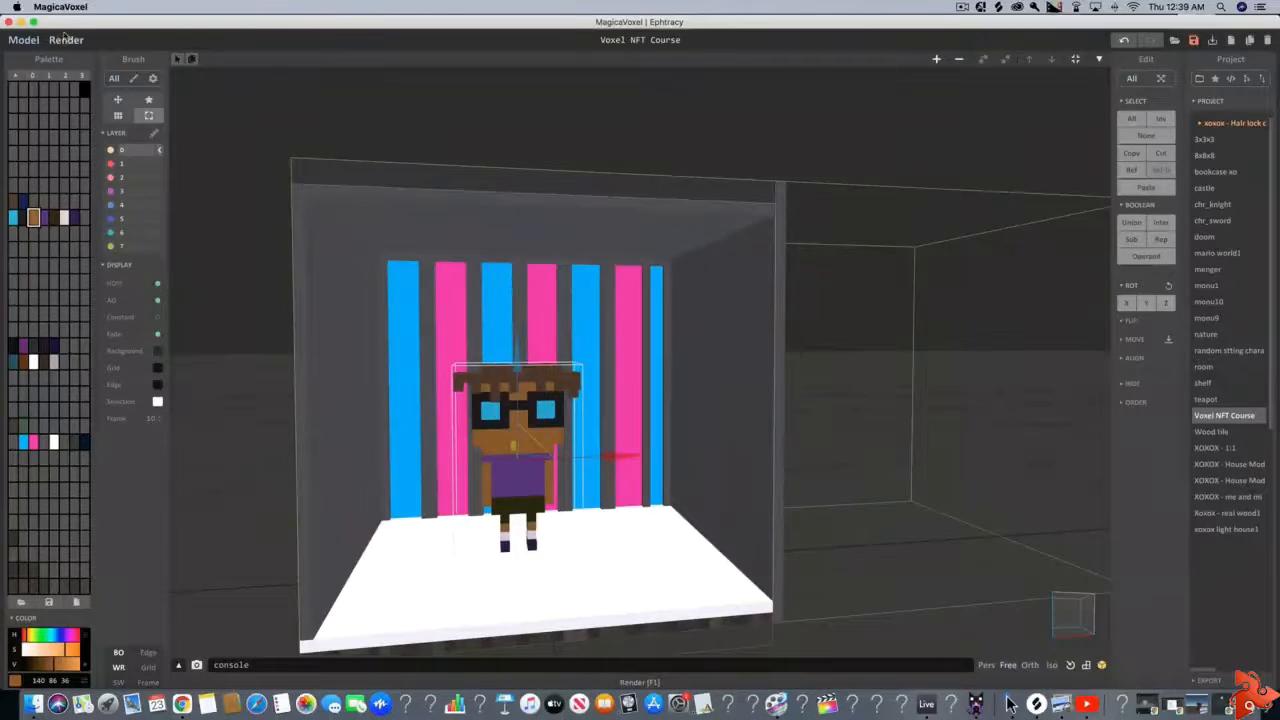
click(65, 40)
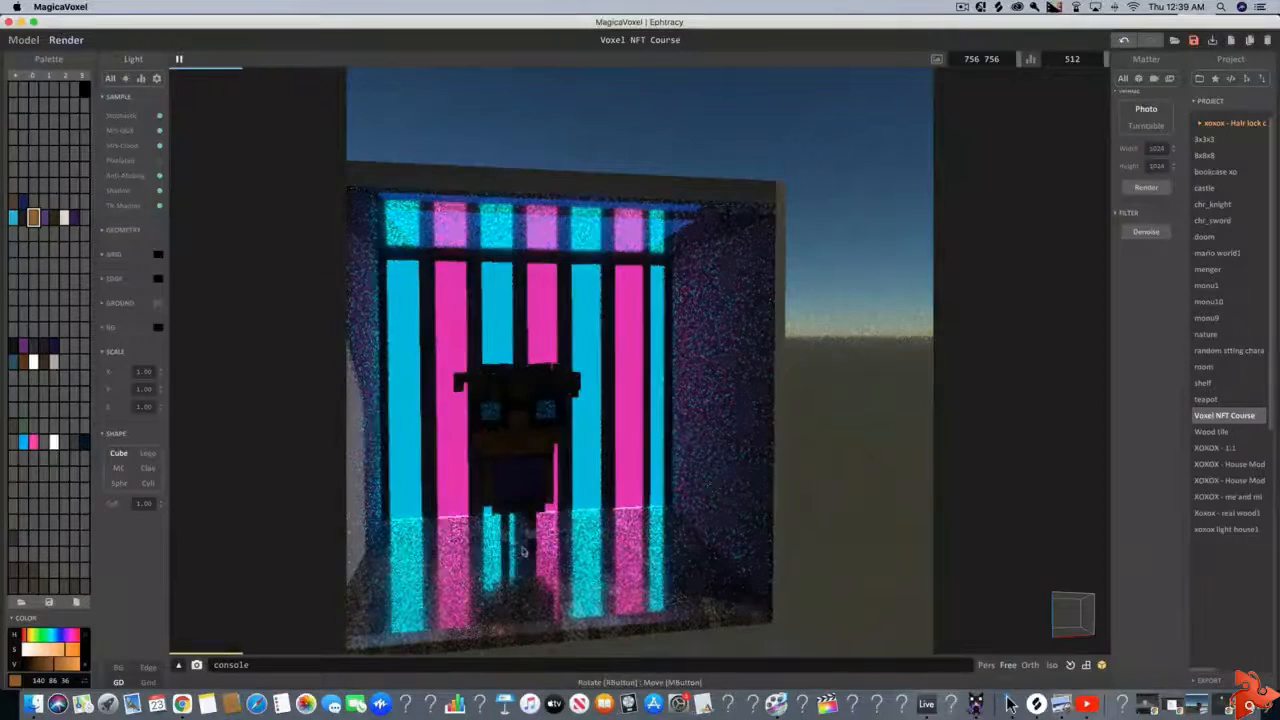
right_drag(505, 550, 560, 572)
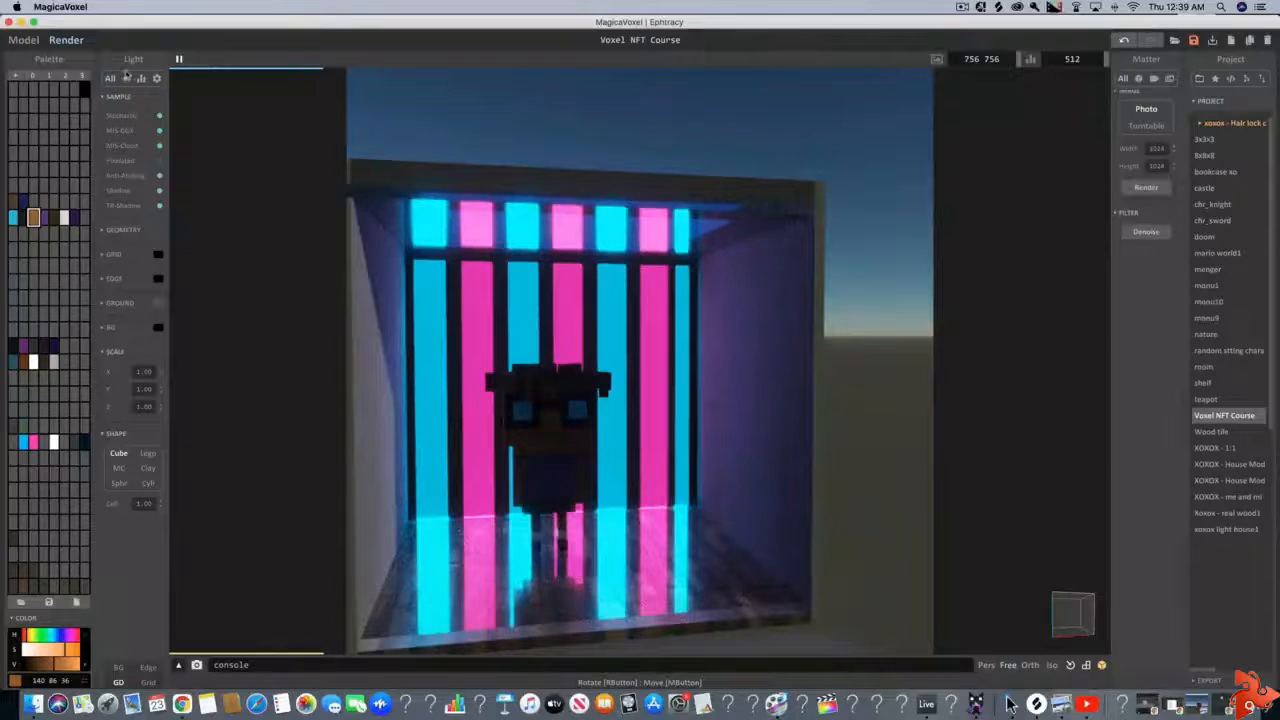
Return to the world editor and move the character forward to the open front of the room
click(24, 40)
right_drag(686, 459, 750, 450)
drag(758, 448, 819, 503)
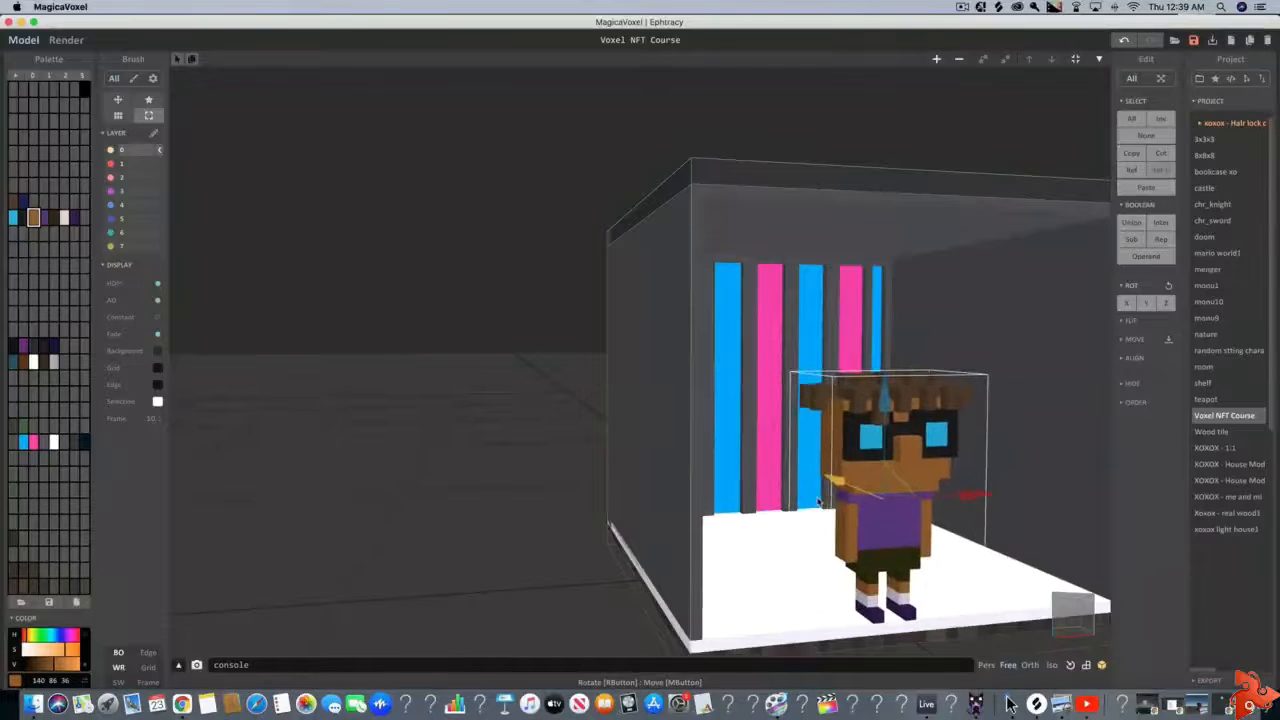
right_drag(817, 500, 740, 488)
Render the scene again and examine the lighting on the character's face and glasses up close
click(67, 45)
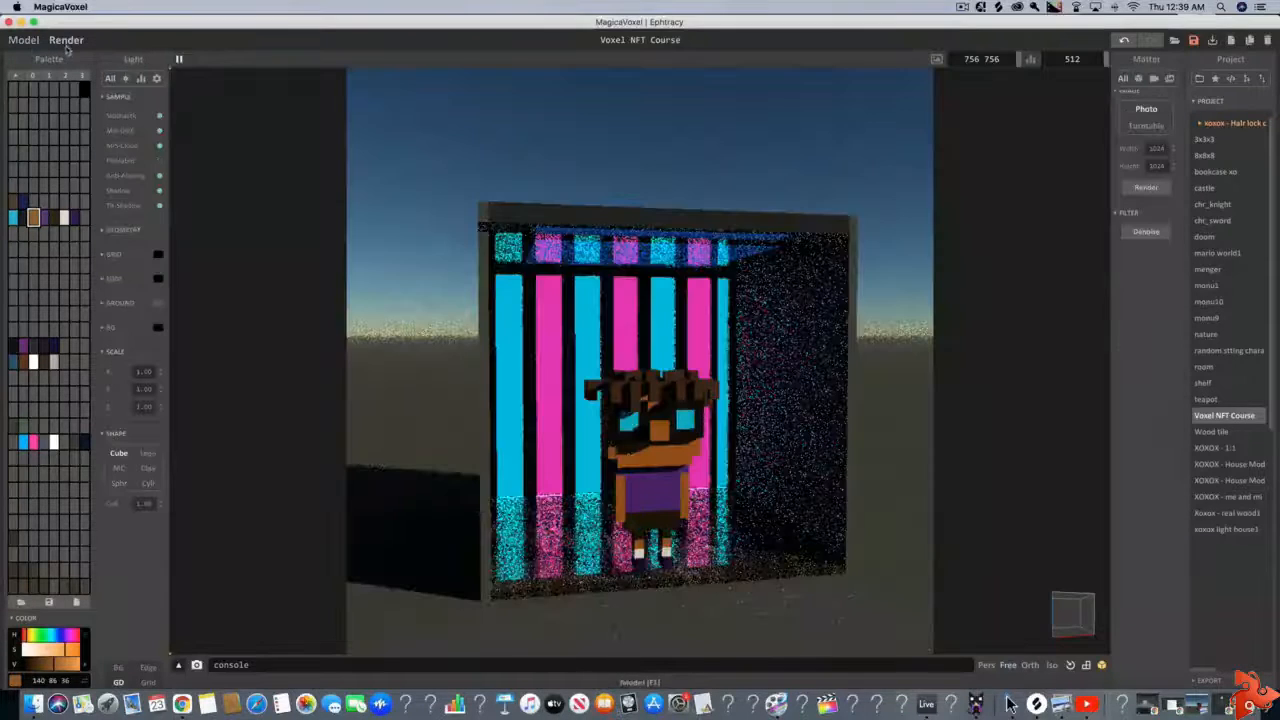
right_drag(690, 540, 623, 437)
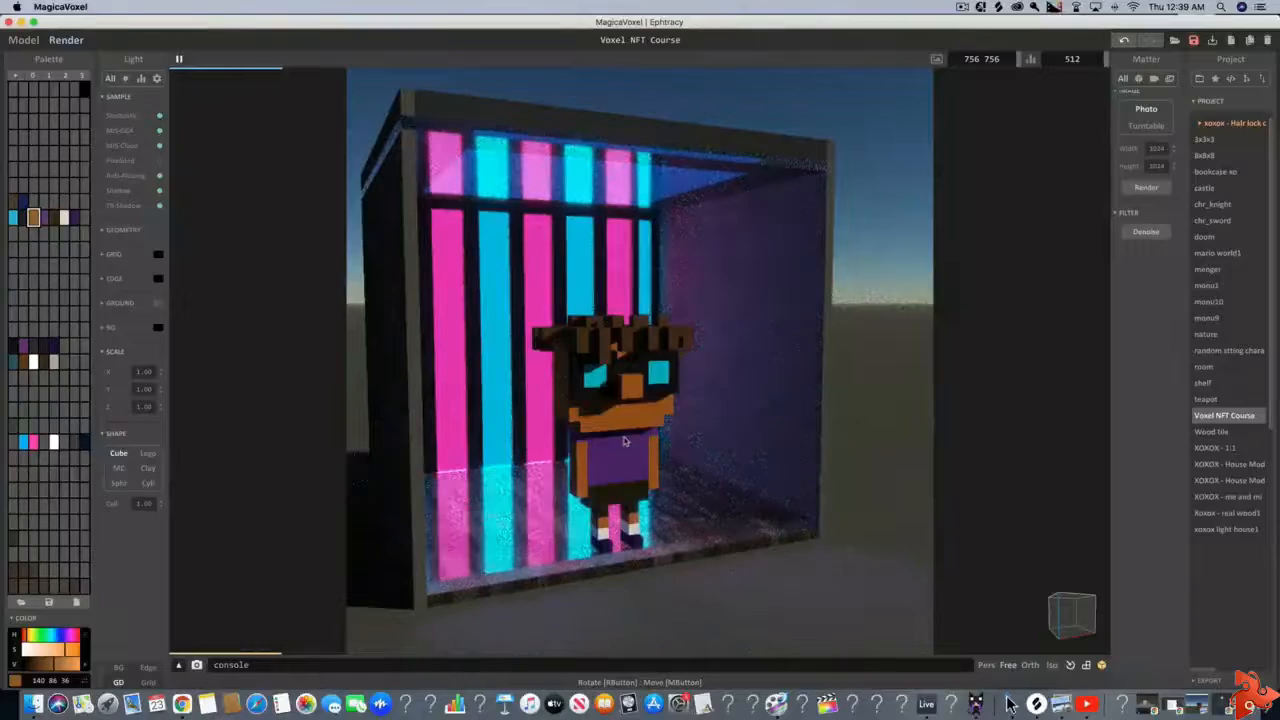
right_drag(623, 437, 625, 439)
scroll(625, 440, up, 2)
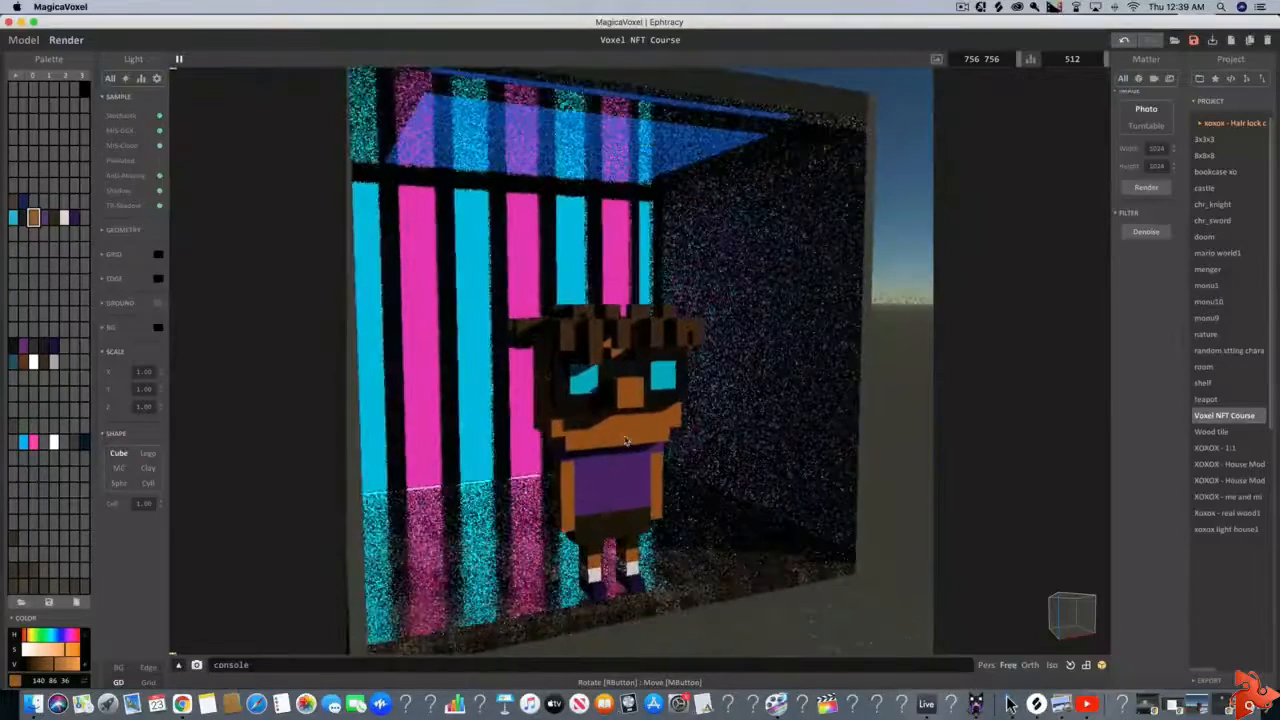
scroll(624, 439, up, 2)
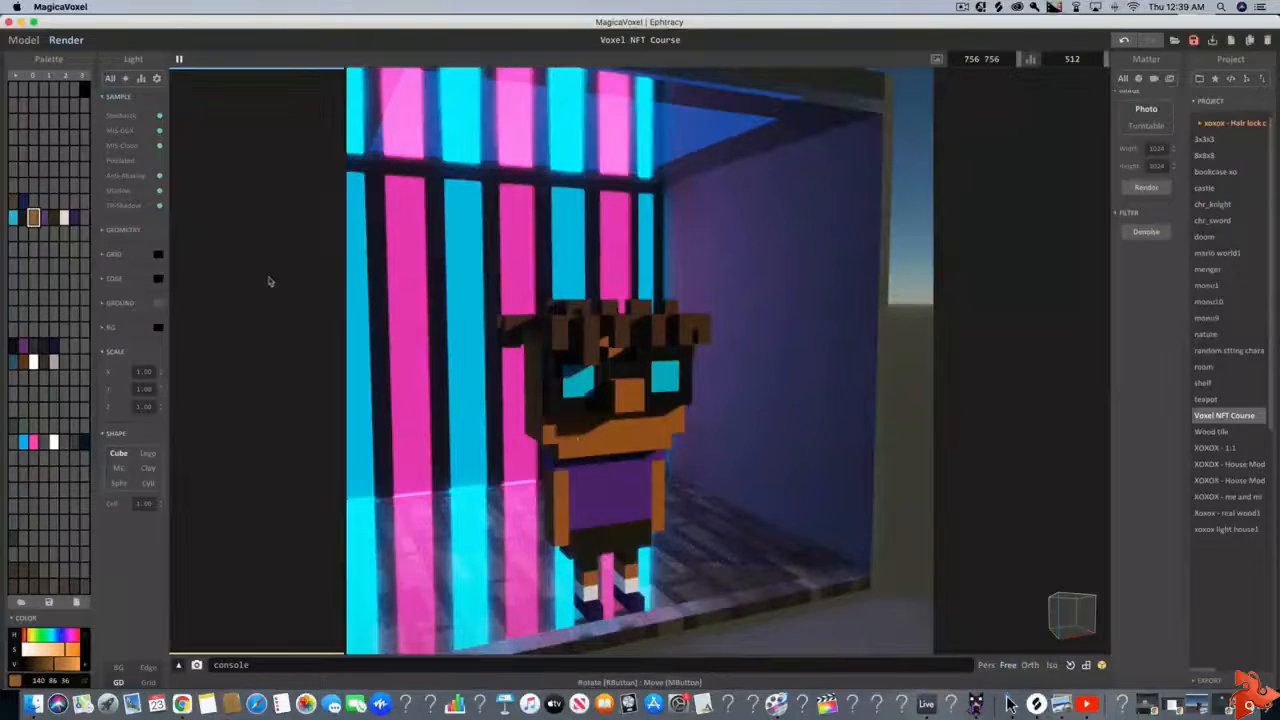
Pick the black color of the glasses frame on the character's model and lighten it to 38 38 38
click(22, 42)
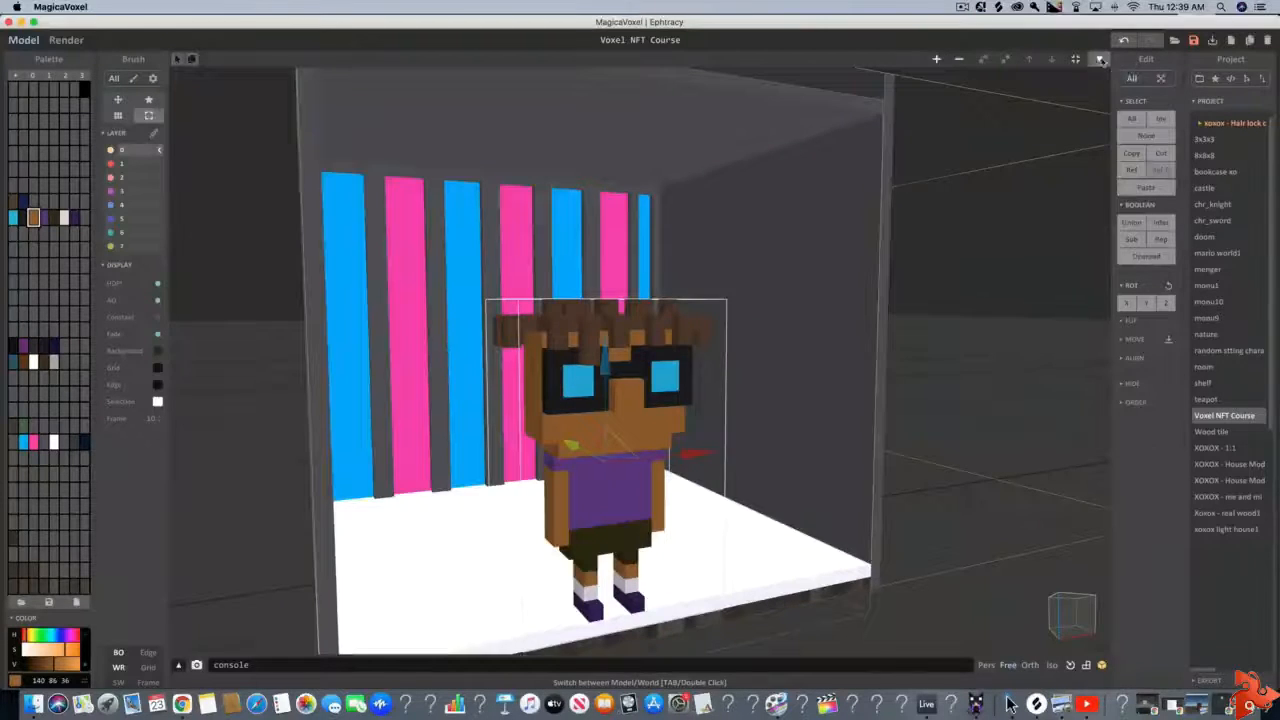
key(Tab)
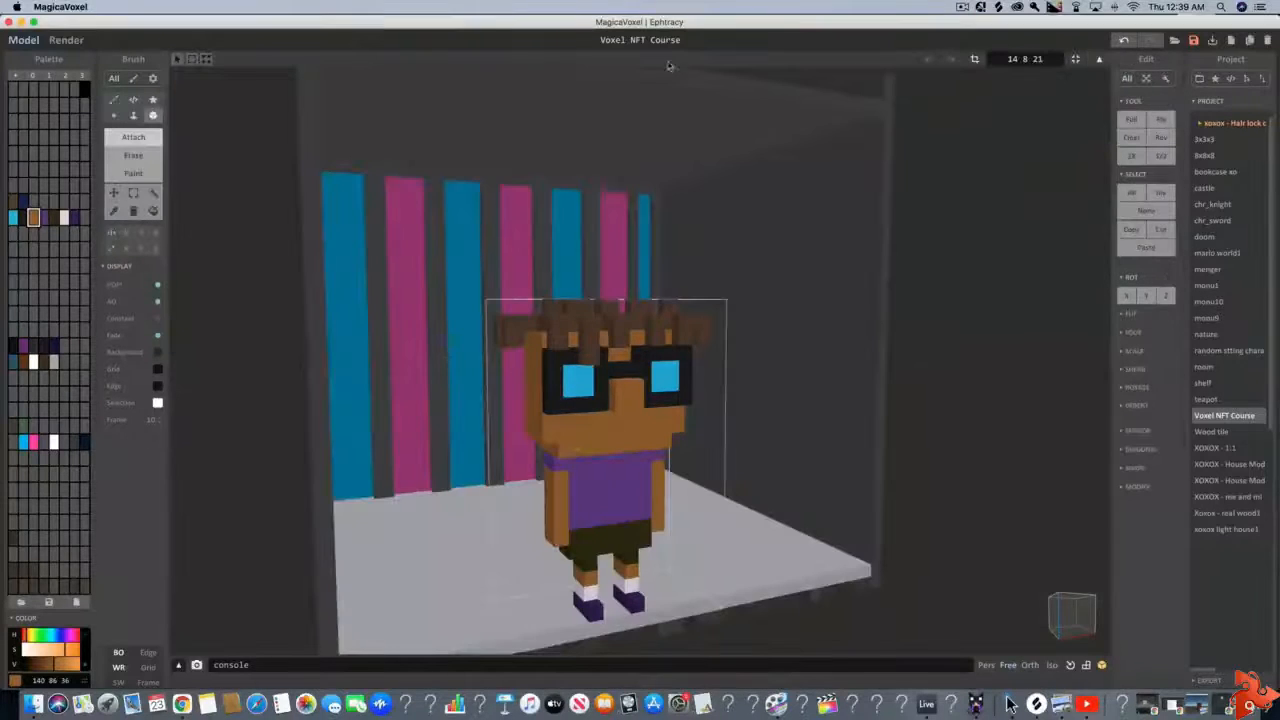
click(113, 211)
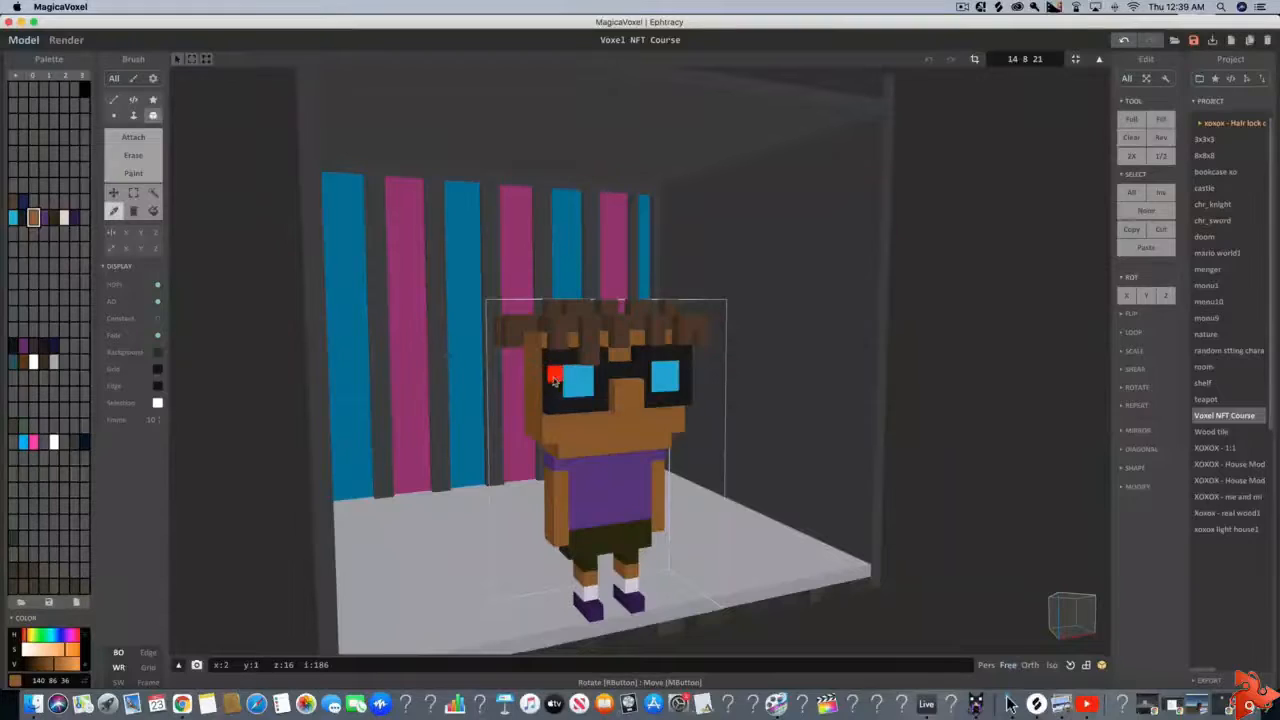
click(554, 379)
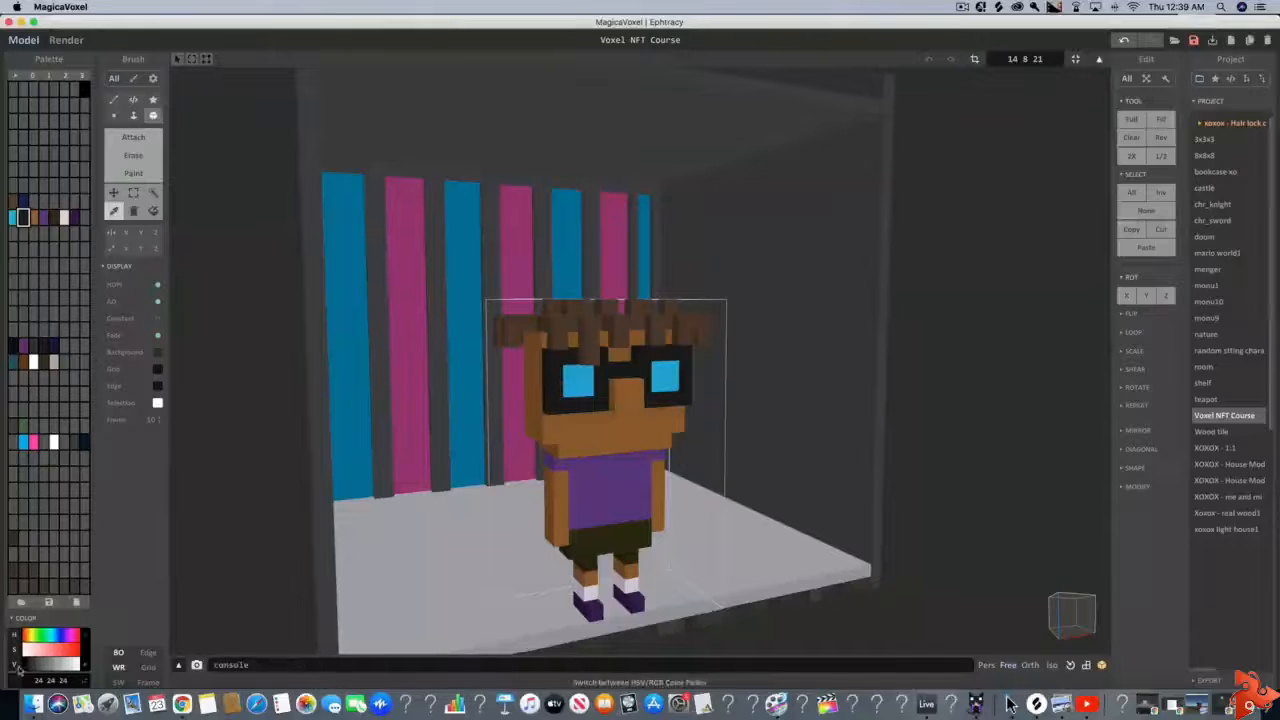
drag(29, 670, 31, 672)
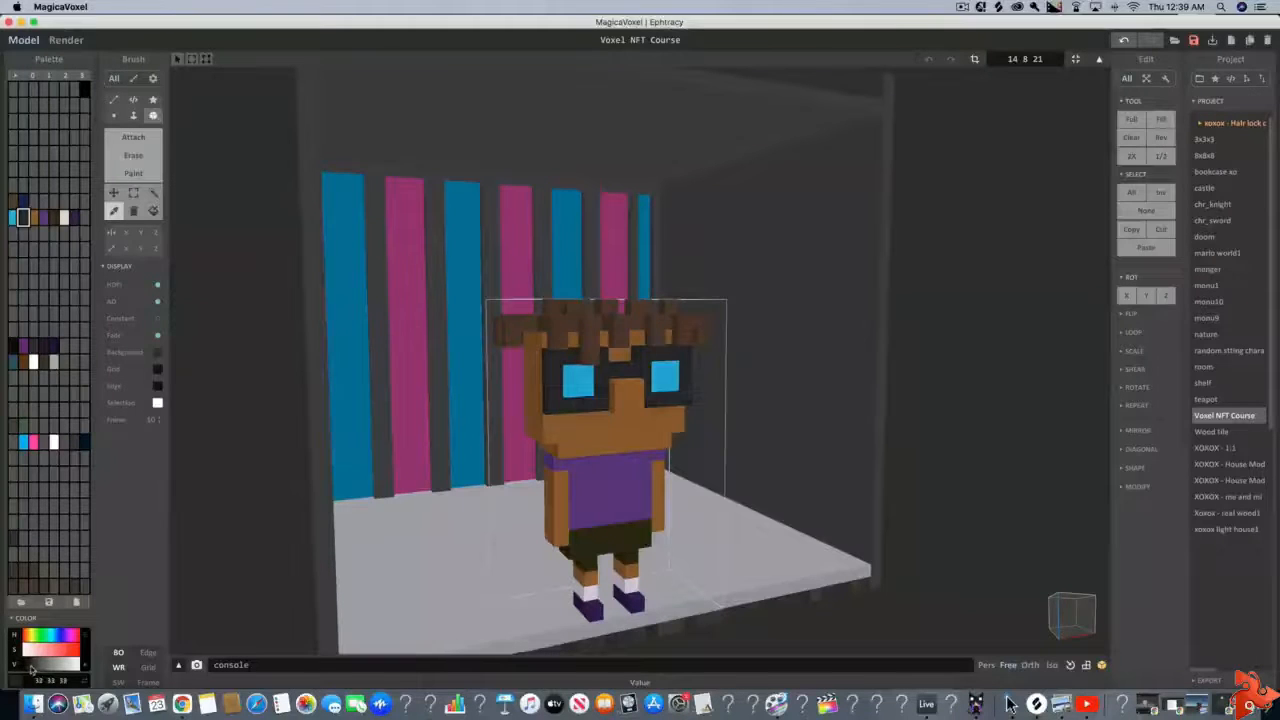
Render the scene and lighten the glasses frame color further to 42 42 42, checking it against the room's light
click(66, 40)
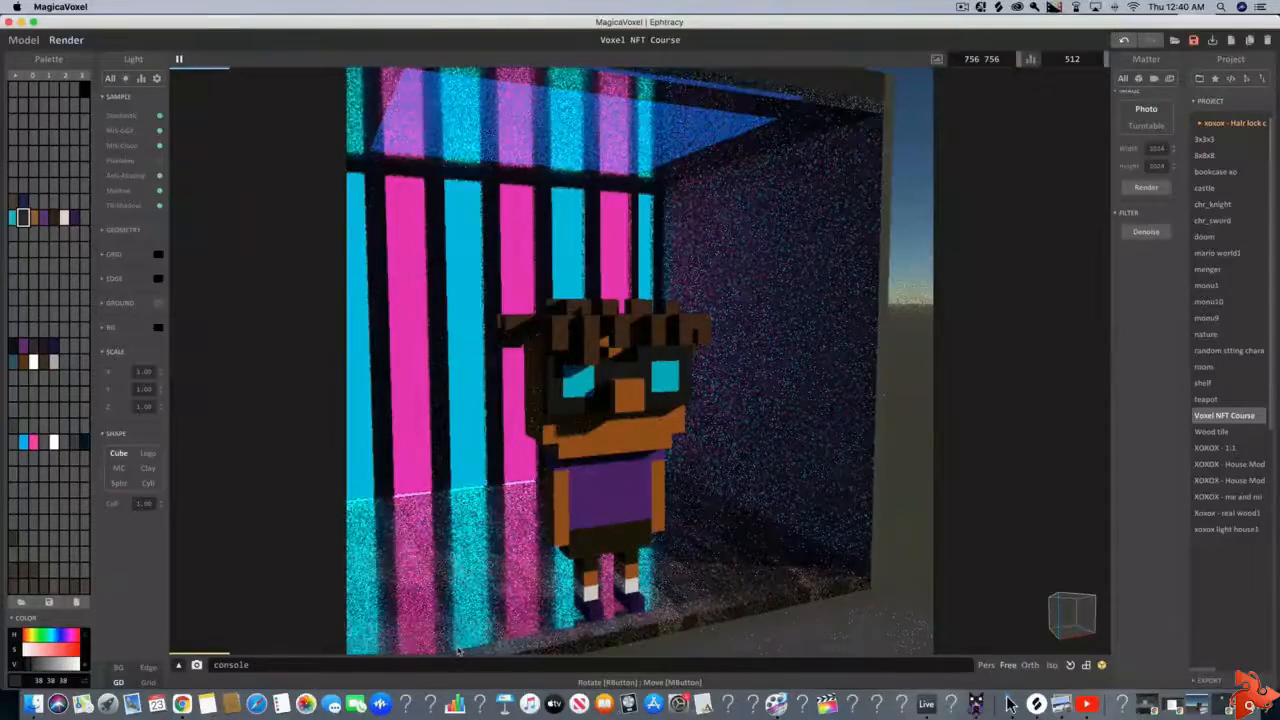
scroll(547, 505, up, 3)
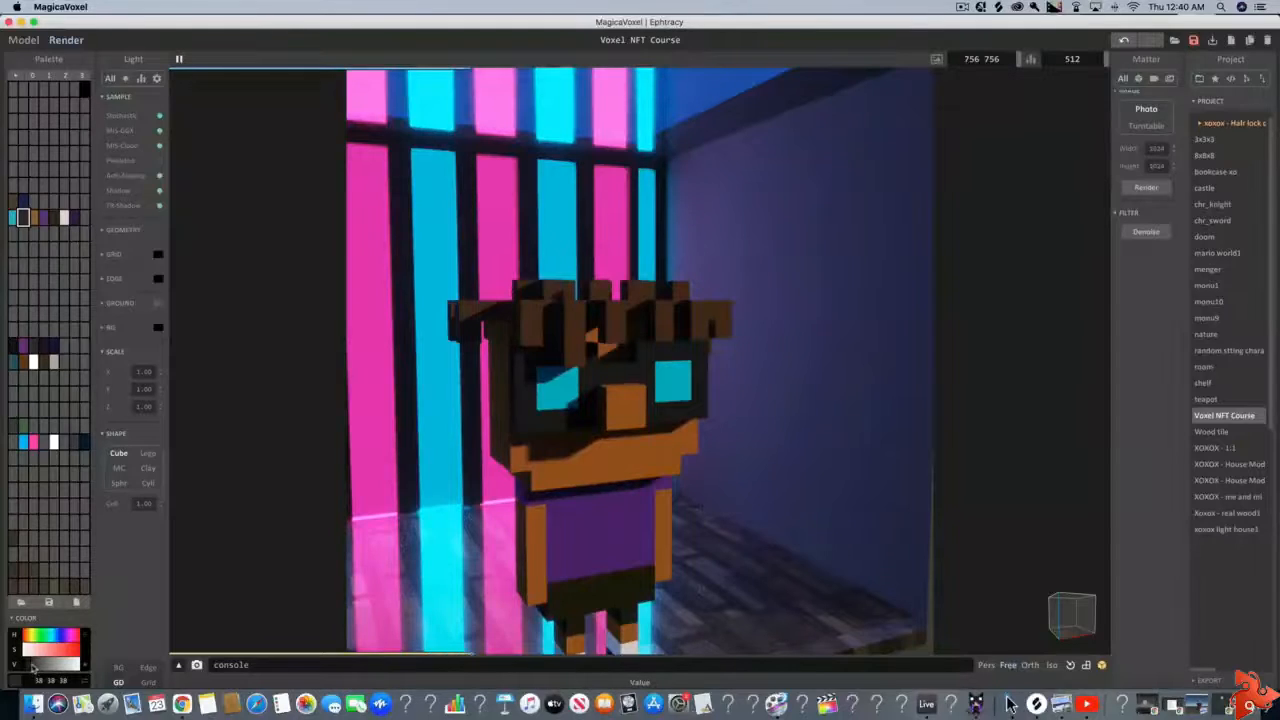
drag(33, 668, 37, 665)
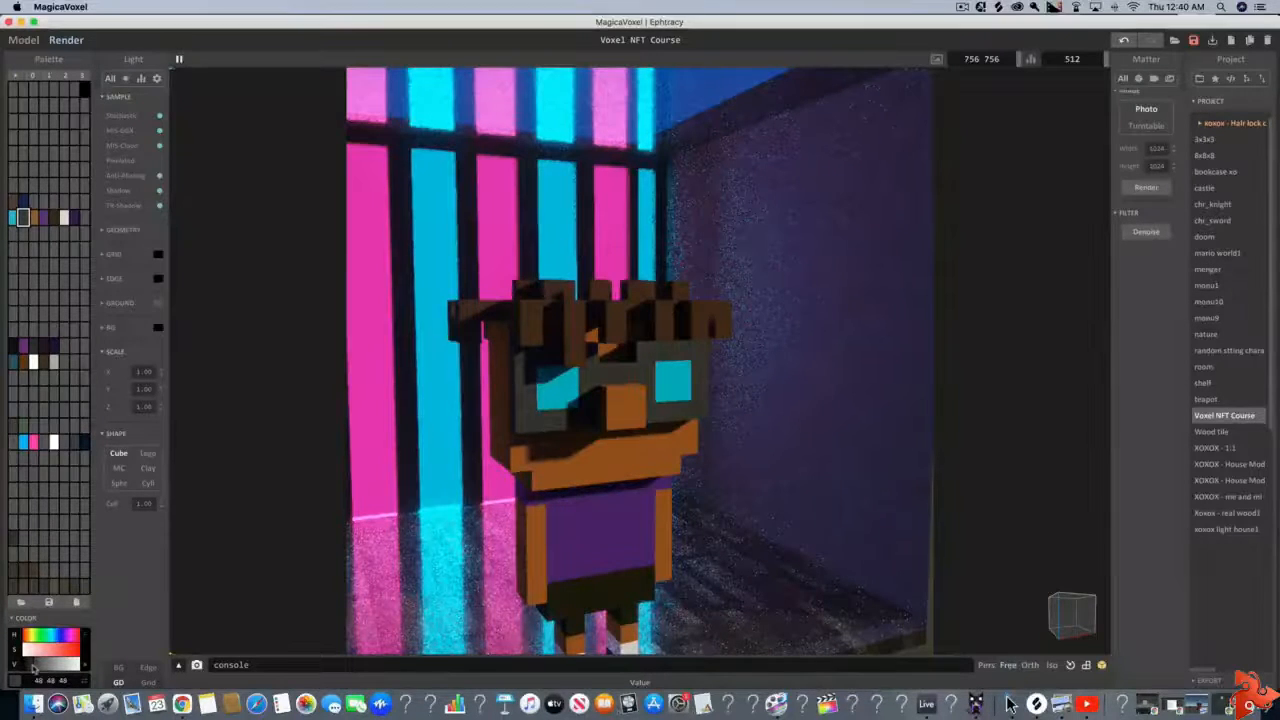
scroll(271, 643, down, 5)
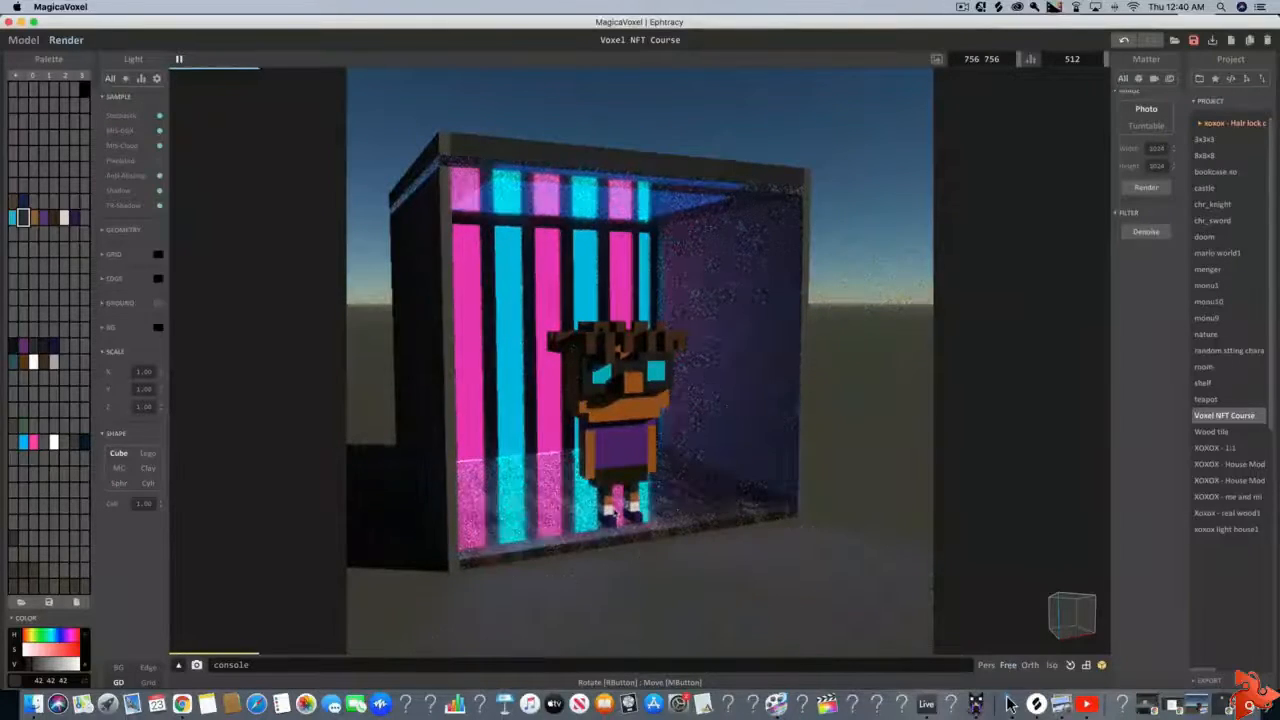
scroll(640, 361, up, 2)
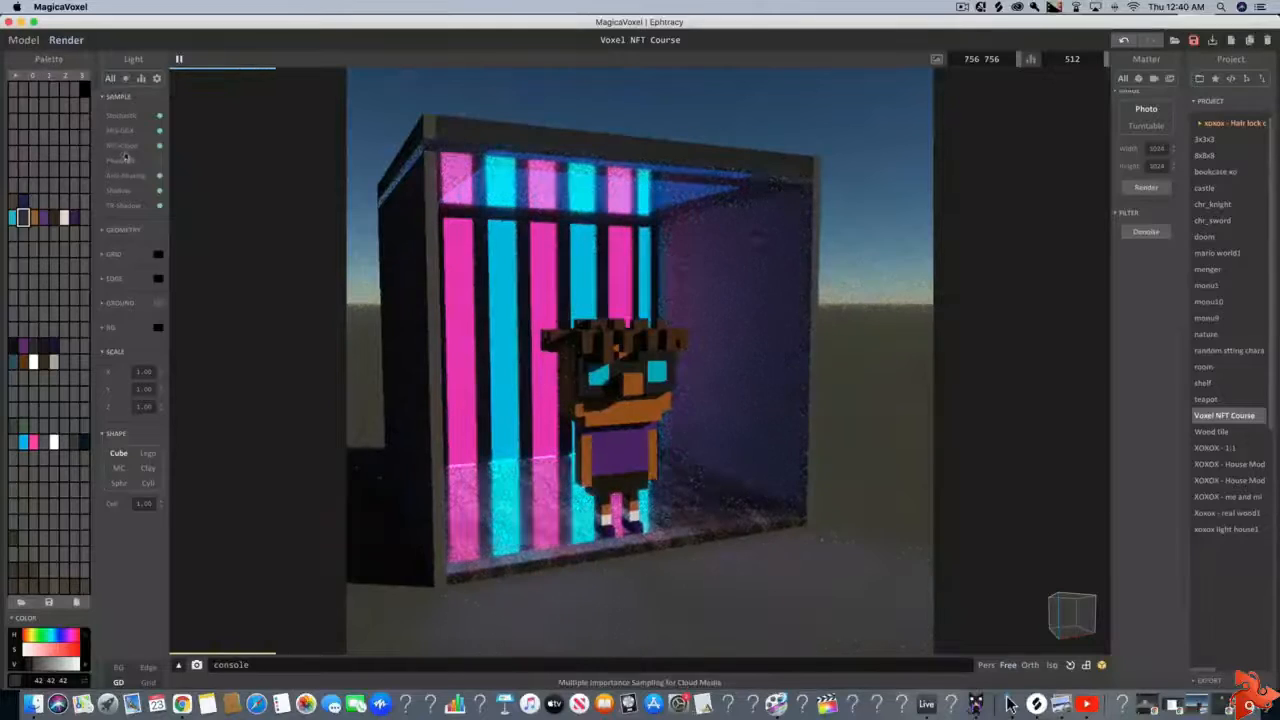
scroll(115, 172, up, 4)
scroll(116, 172, up, 3)
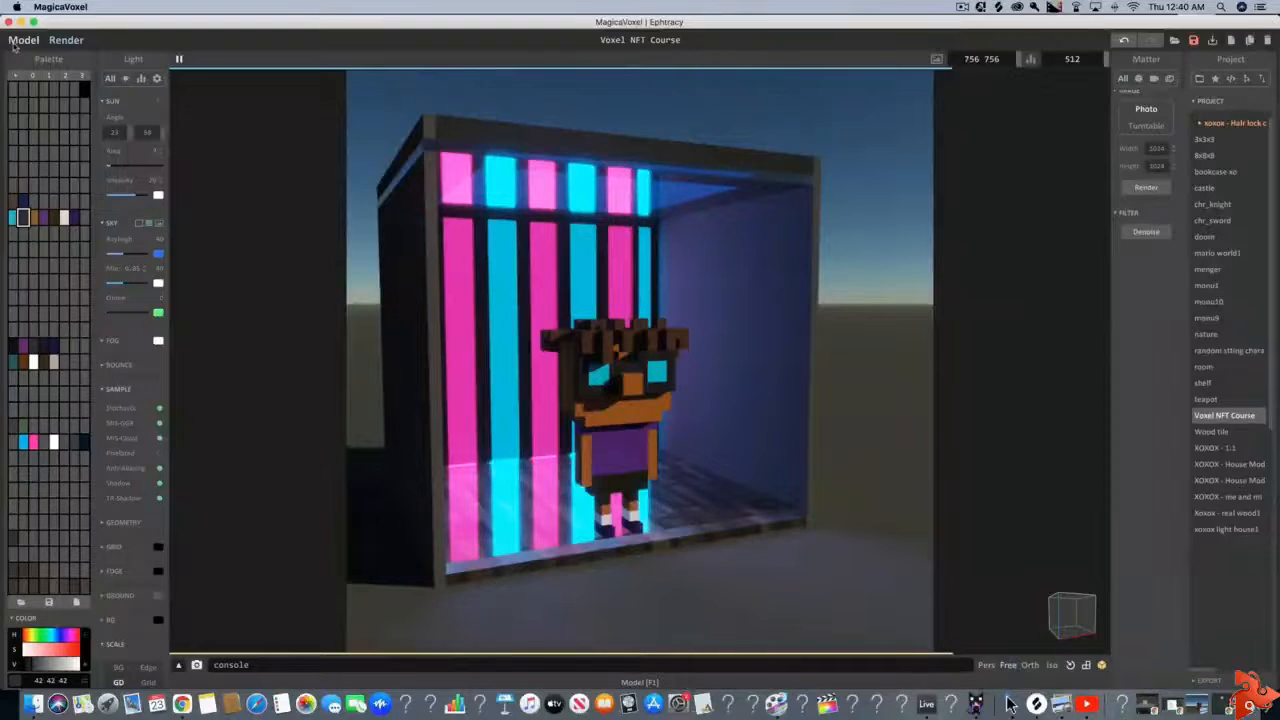
Add a new empty object to the world and move it out in front of the striped room
click(20, 41)
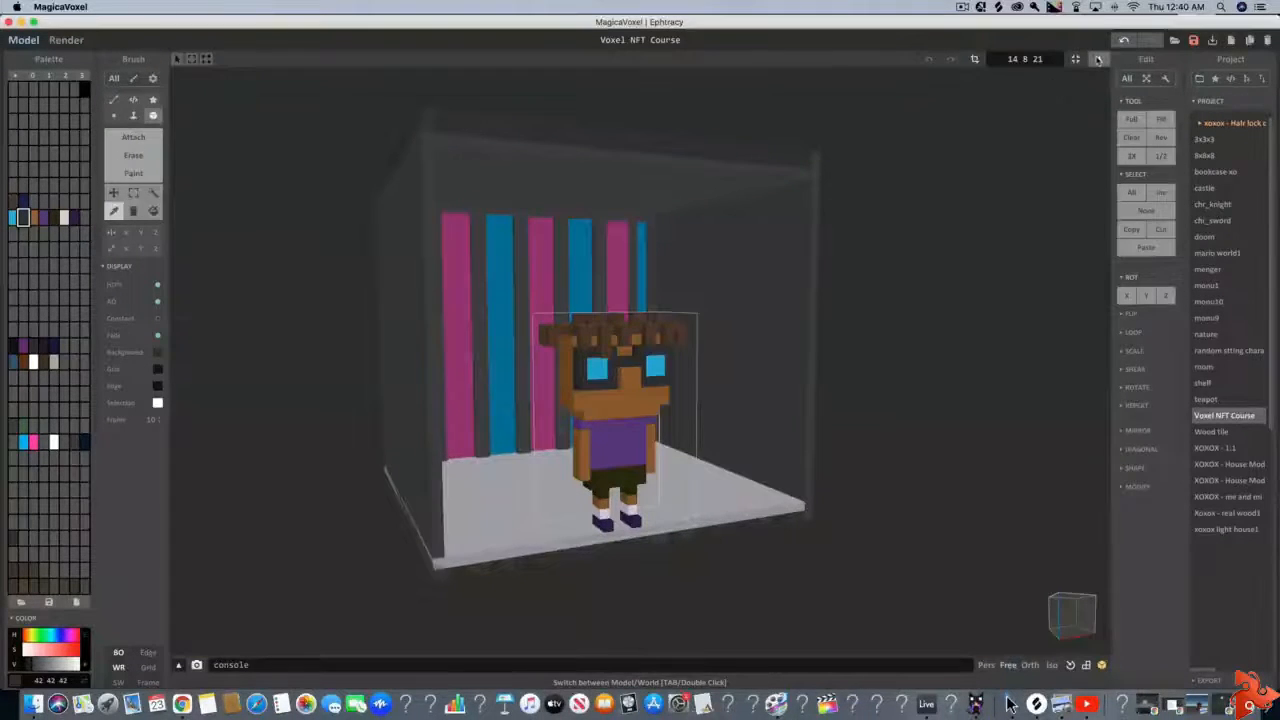
click(1075, 58)
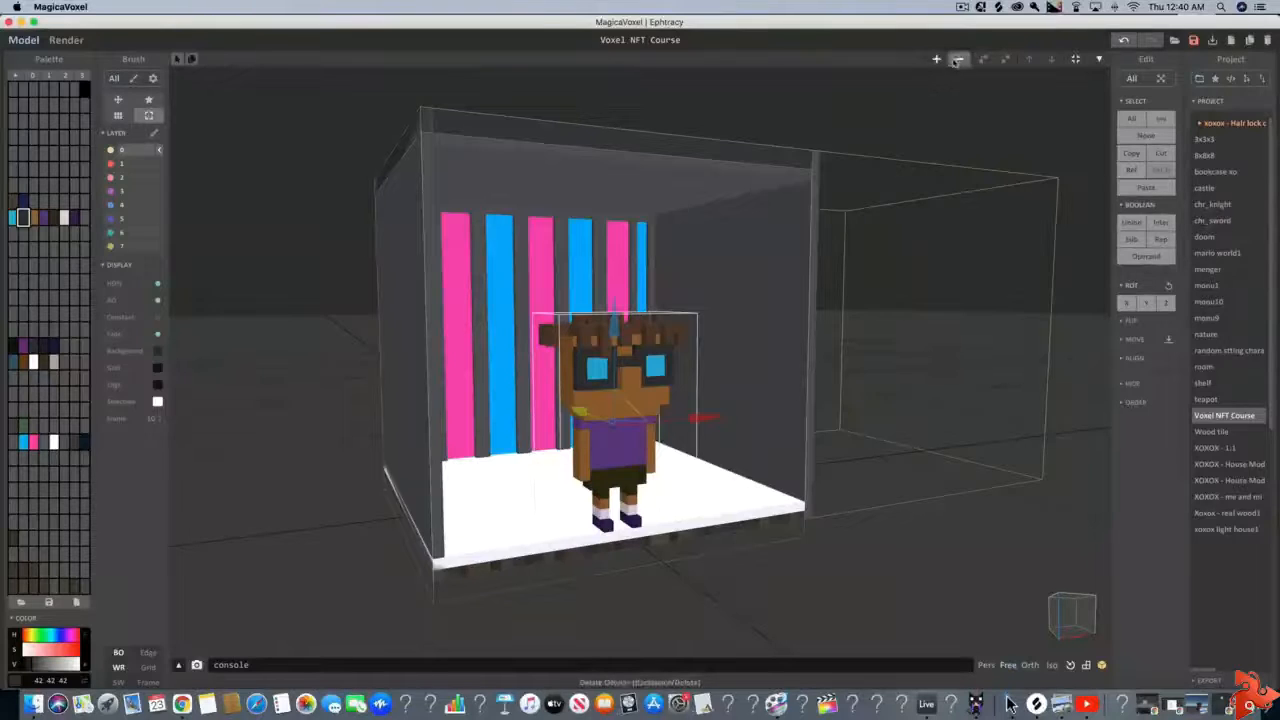
scroll(705, 355, down, 5)
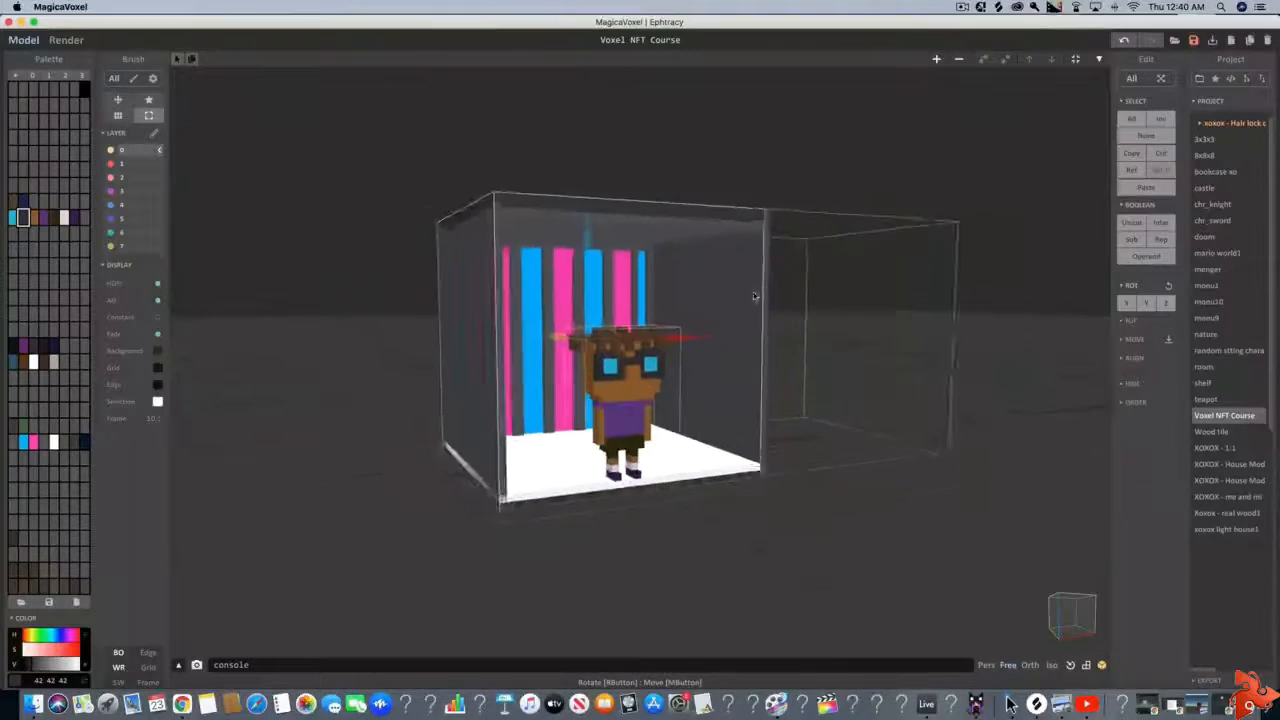
drag(705, 355, 752, 352)
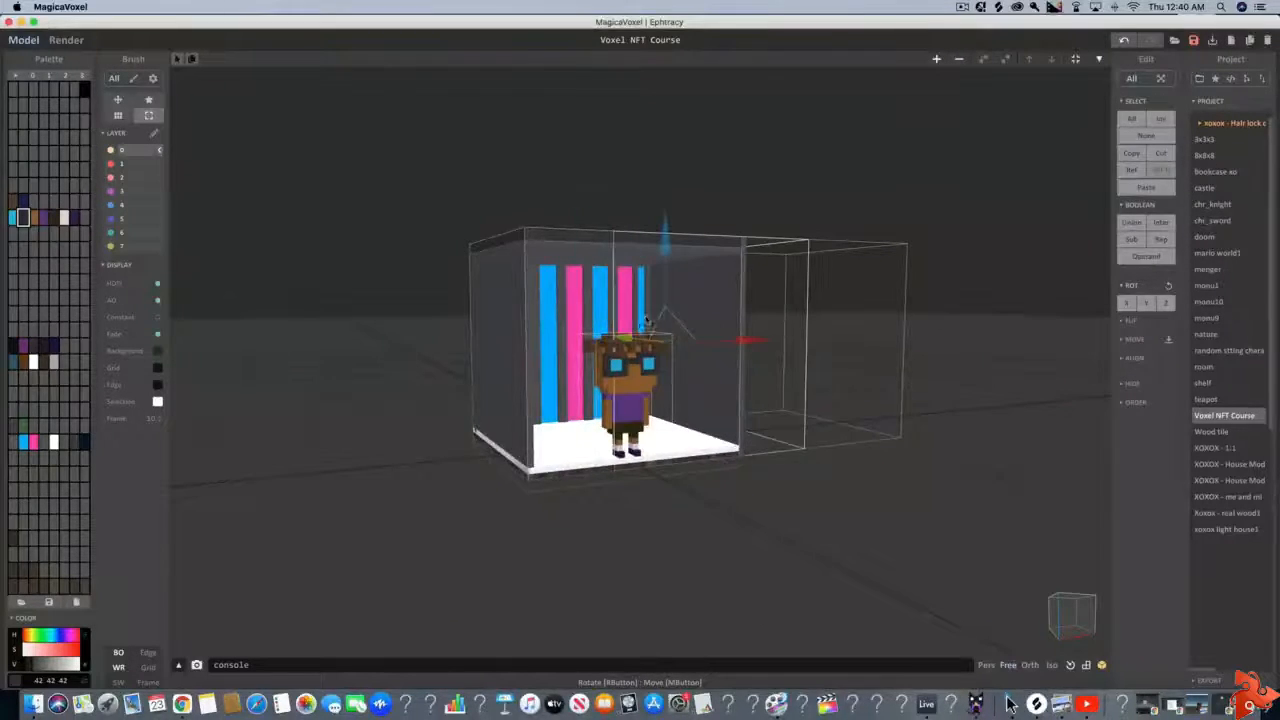
drag(624, 345, 715, 460)
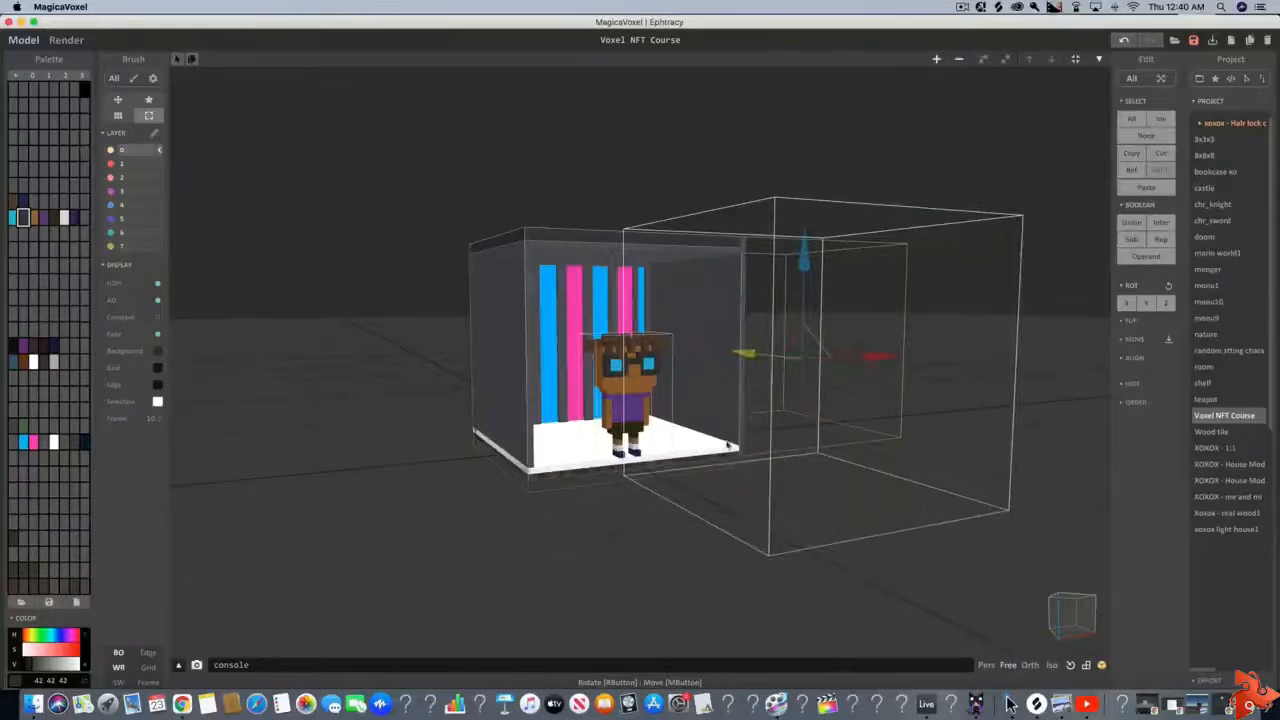
drag(872, 357, 831, 389)
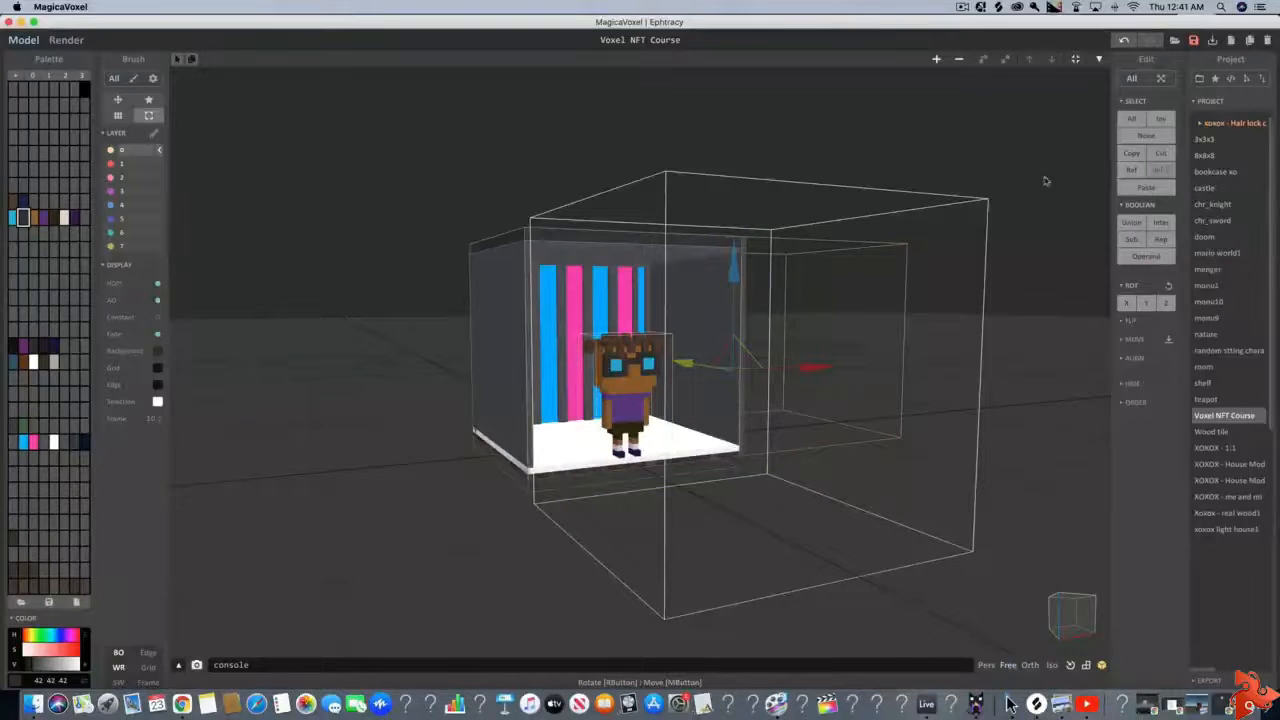
Resize the new object's model to 1 × 1 × 1 voxels and return to the world view
click(1099, 58)
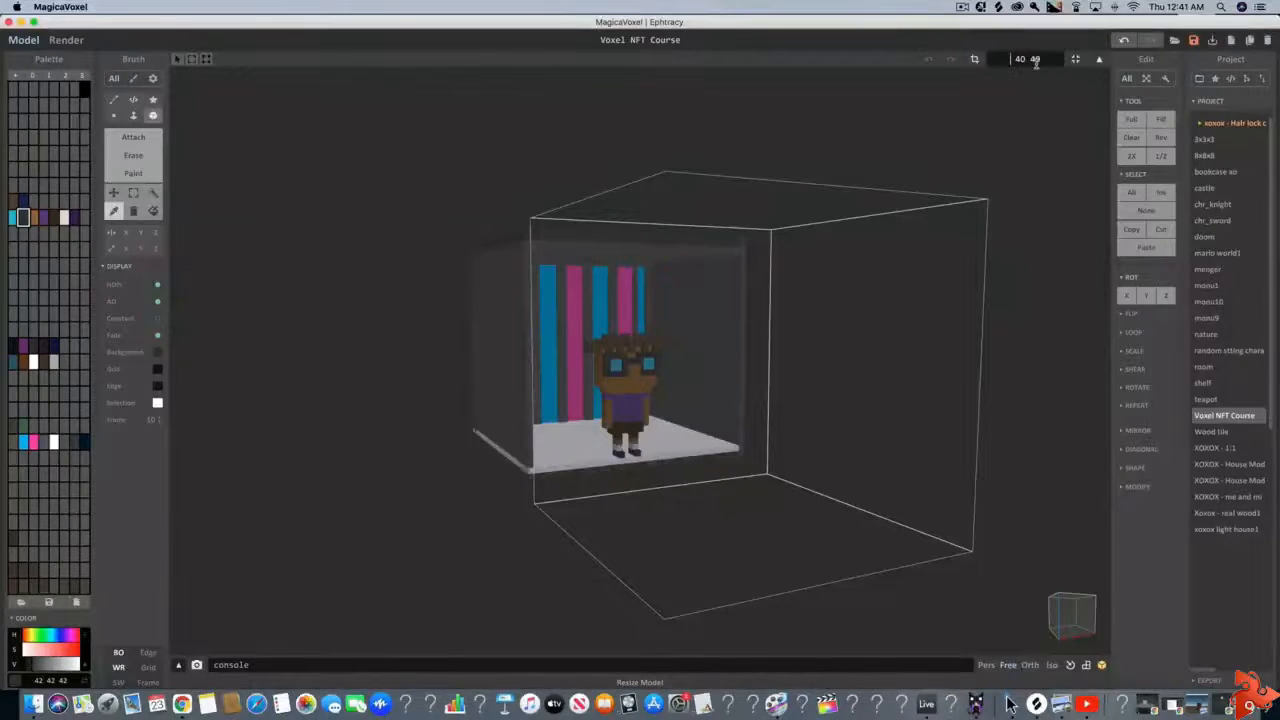
text(3 3 3)
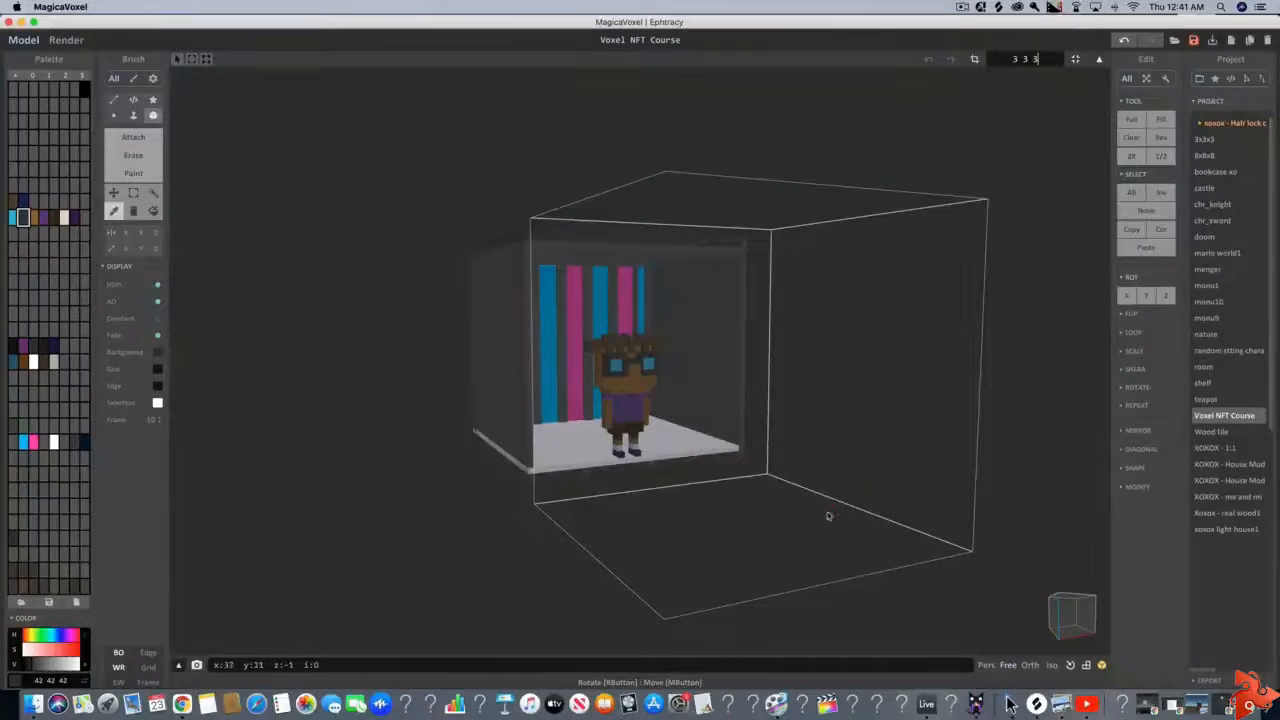
key(Return)
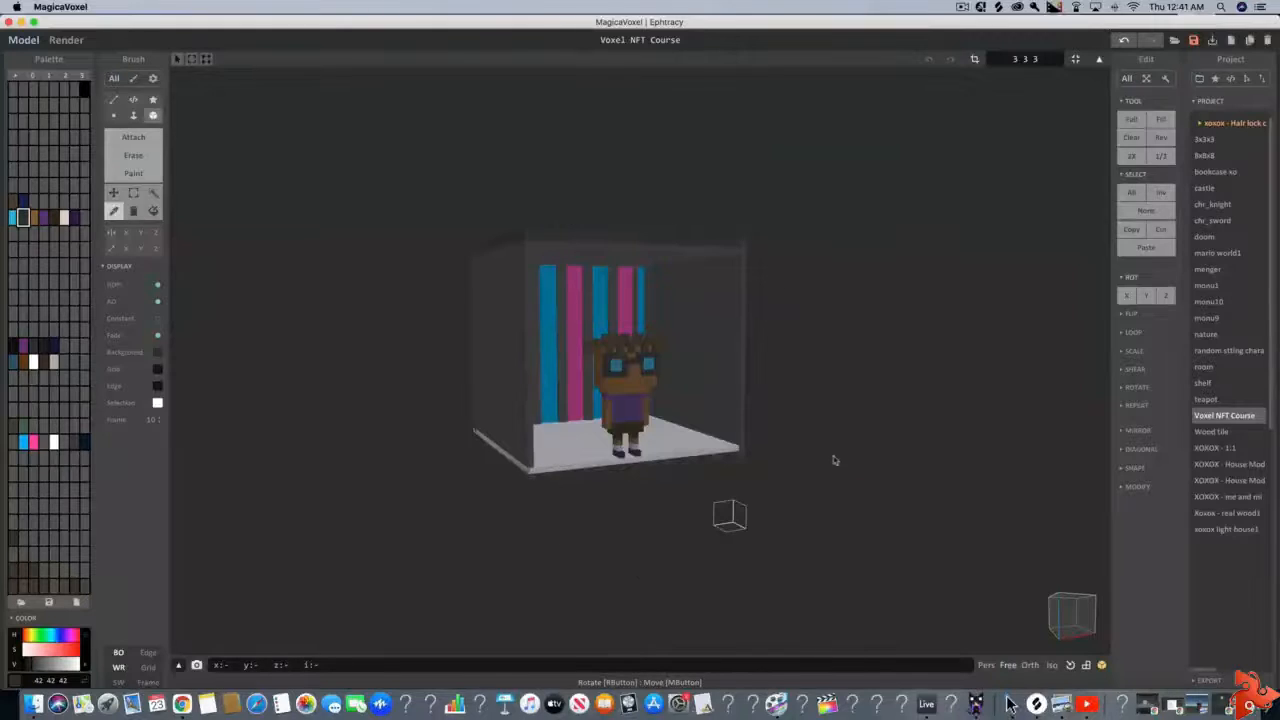
scroll(794, 526, down, 3)
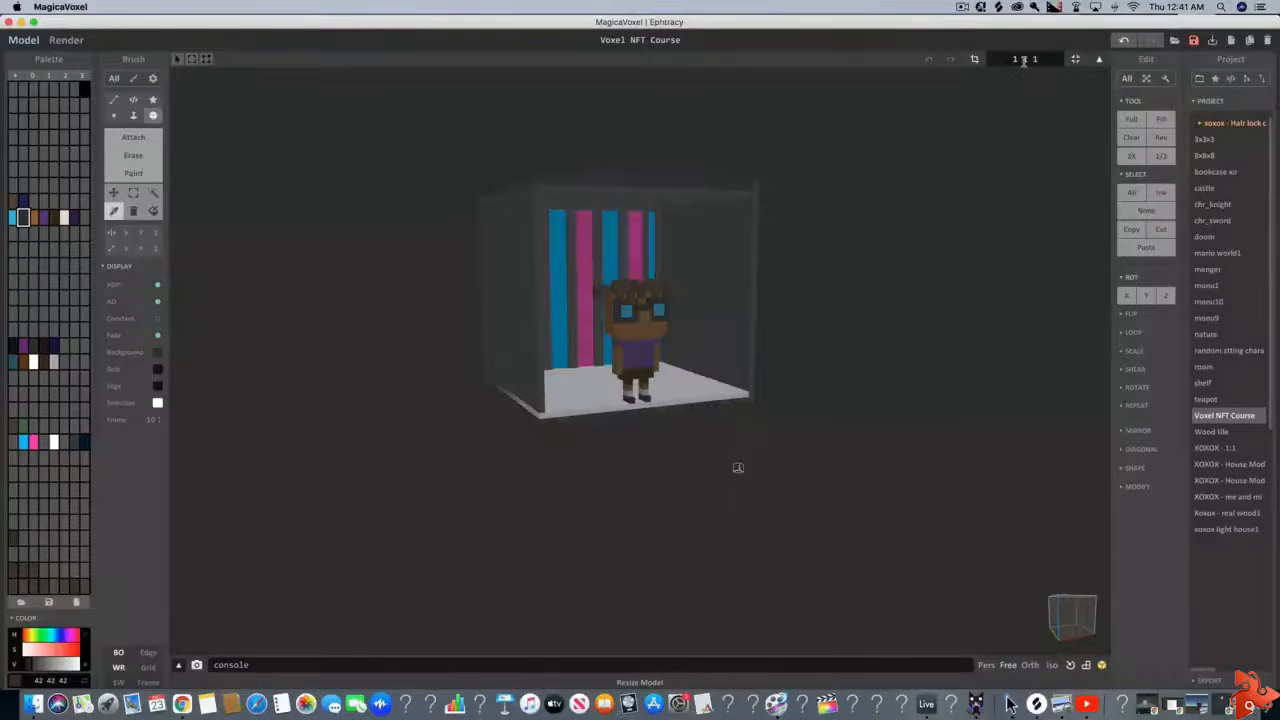
scroll(890, 401, up, 3)
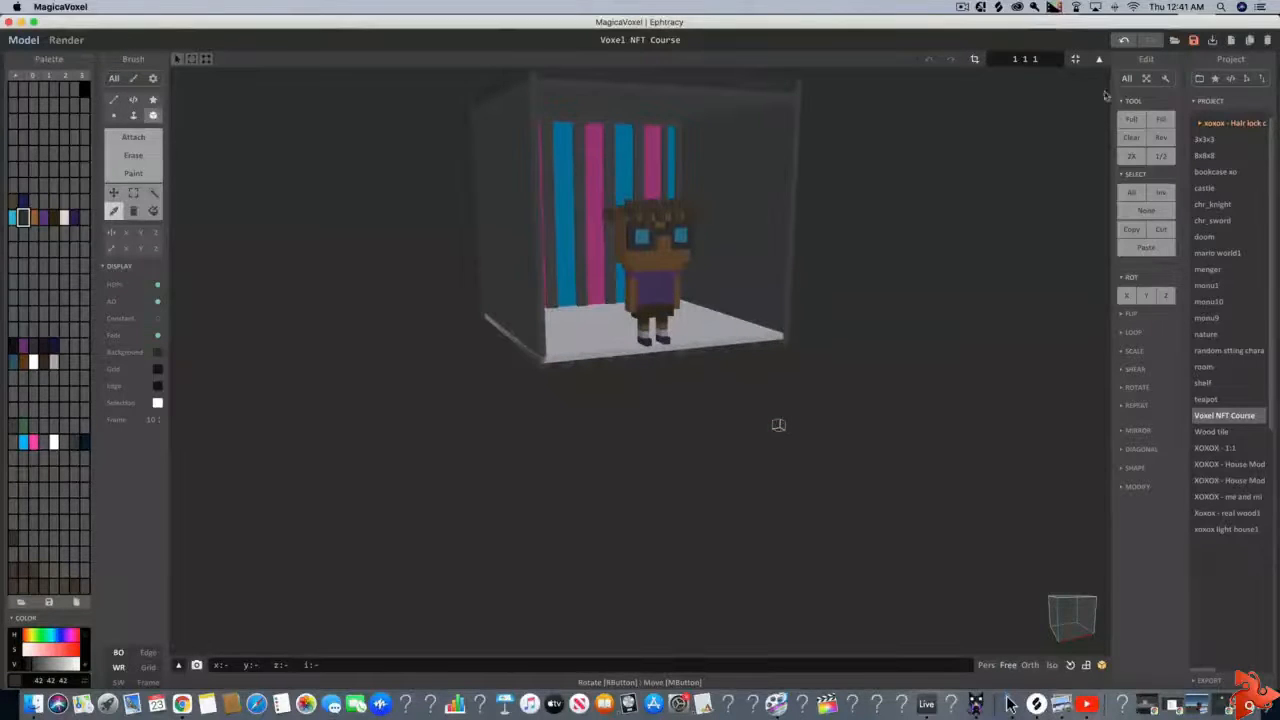
click(1099, 58)
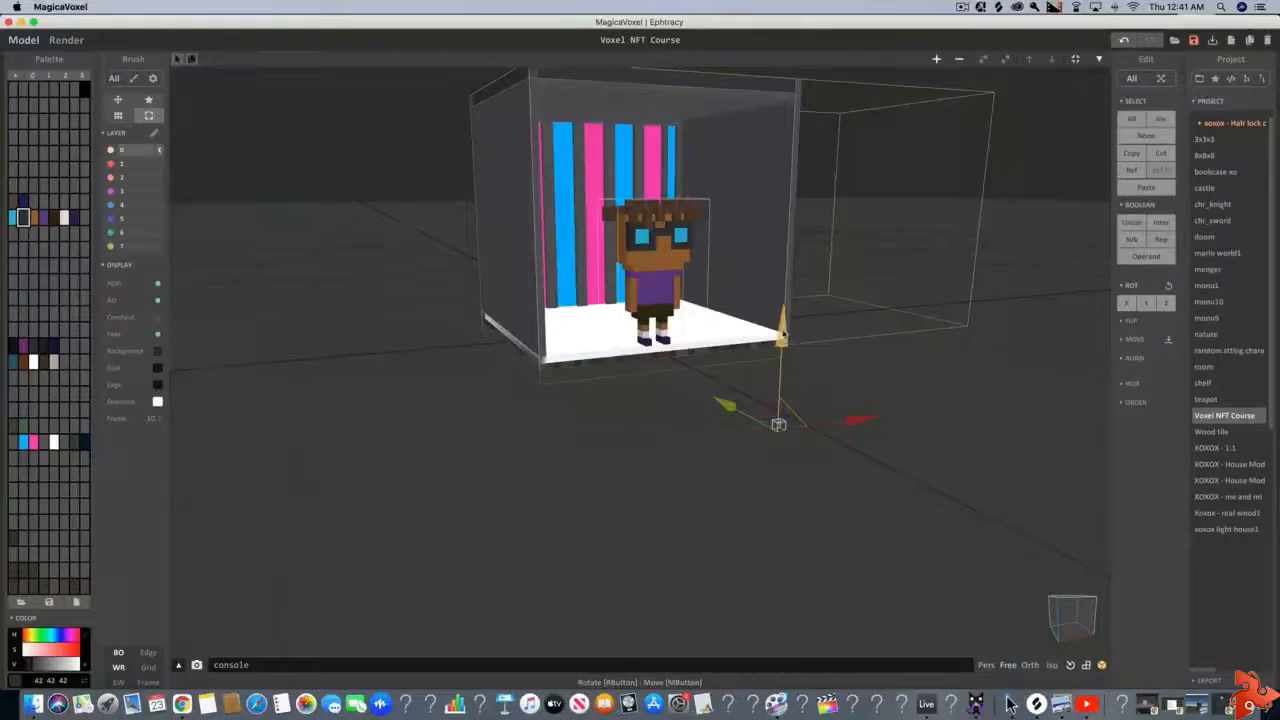
Raise the 1 × 1 × 1 object to the room's upper height and shift it sideways, in front of the striped room
drag(783, 334, 769, 46)
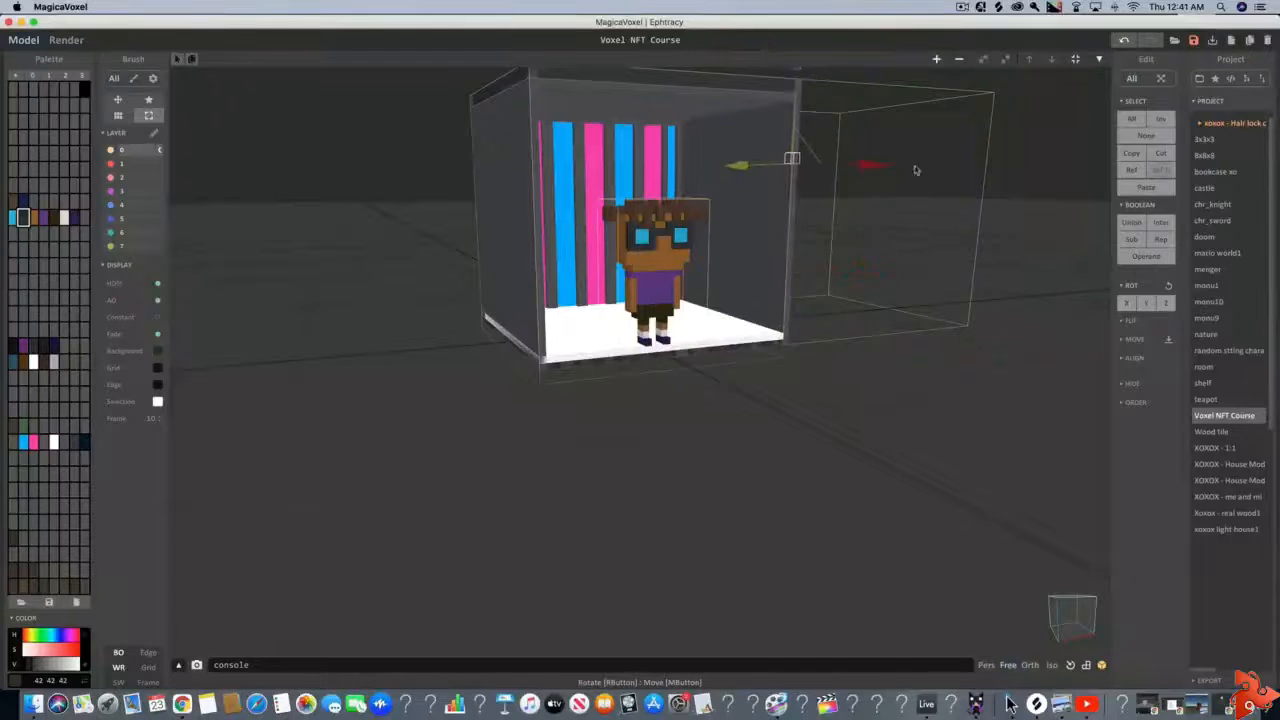
drag(883, 170, 785, 168)
right_drag(901, 292, 762, 163)
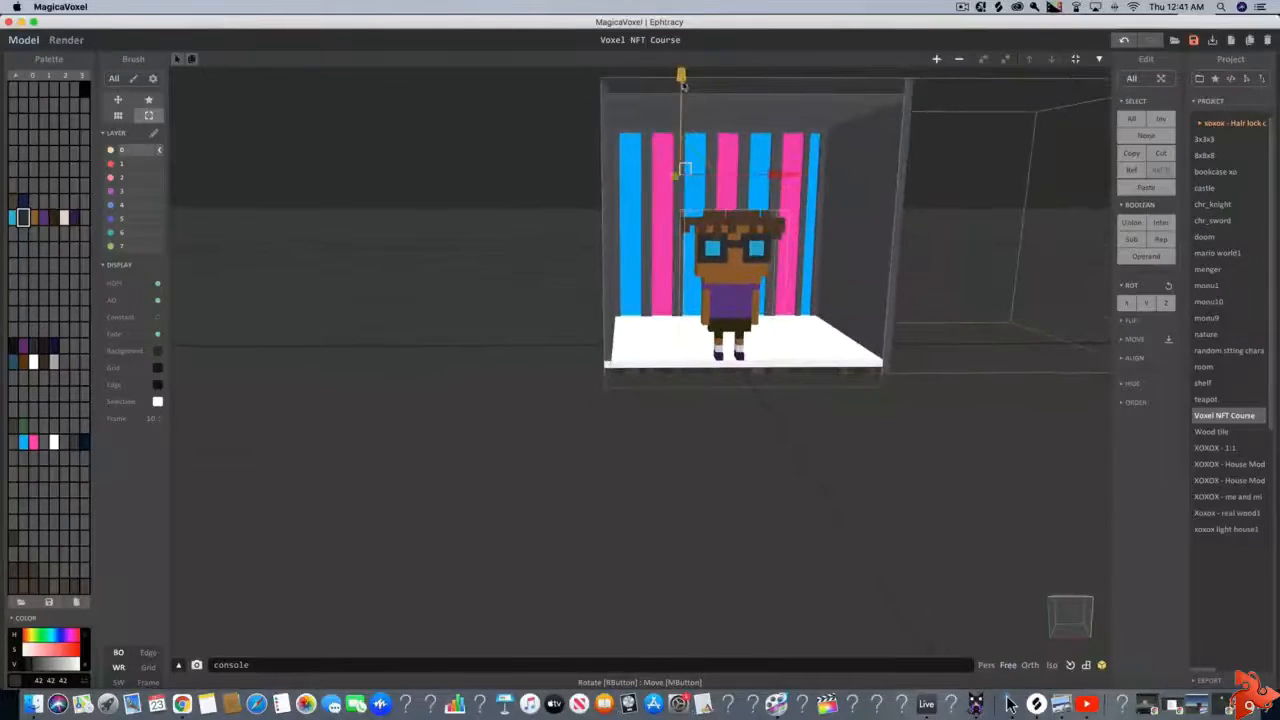
drag(684, 87, 685, 62)
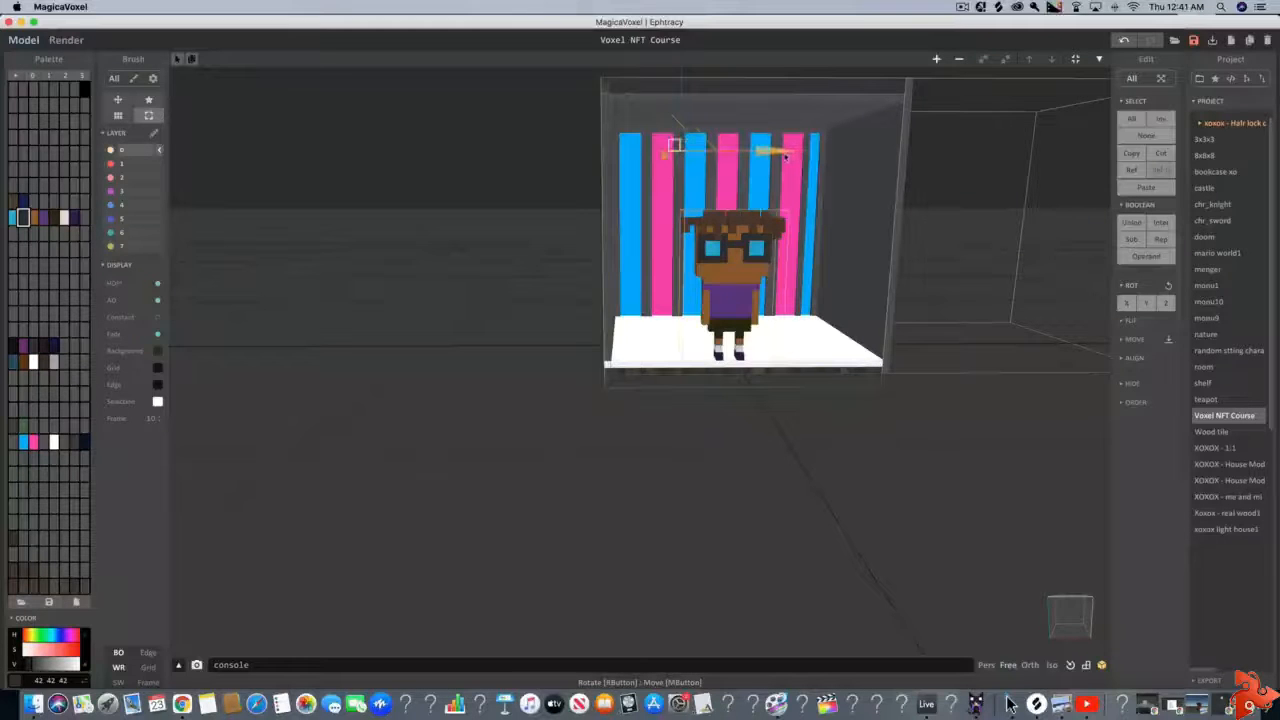
mouse_move(788, 152)
right_down()
mouse_move(723, 195)
mouse_move(788, 168)
right_up()
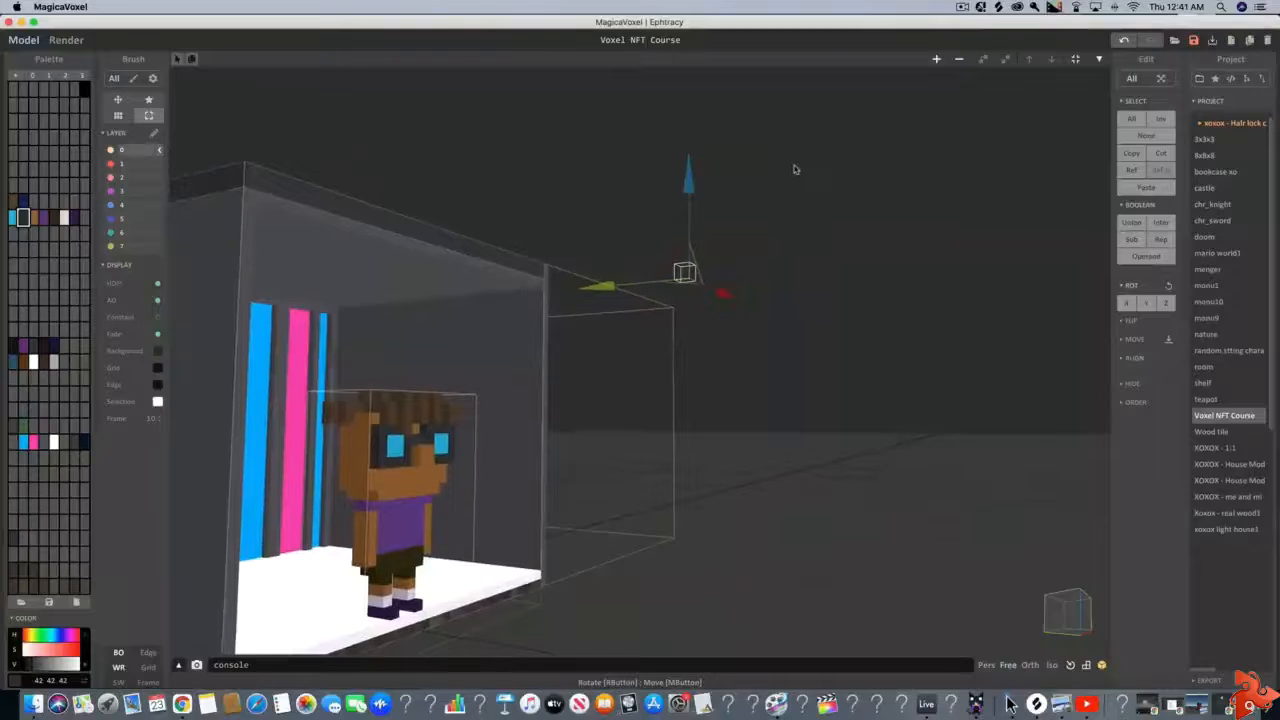
Open the small object's model, set an unused palette color to off-white 219 215 205, and fill the voxel with it
click(1097, 59)
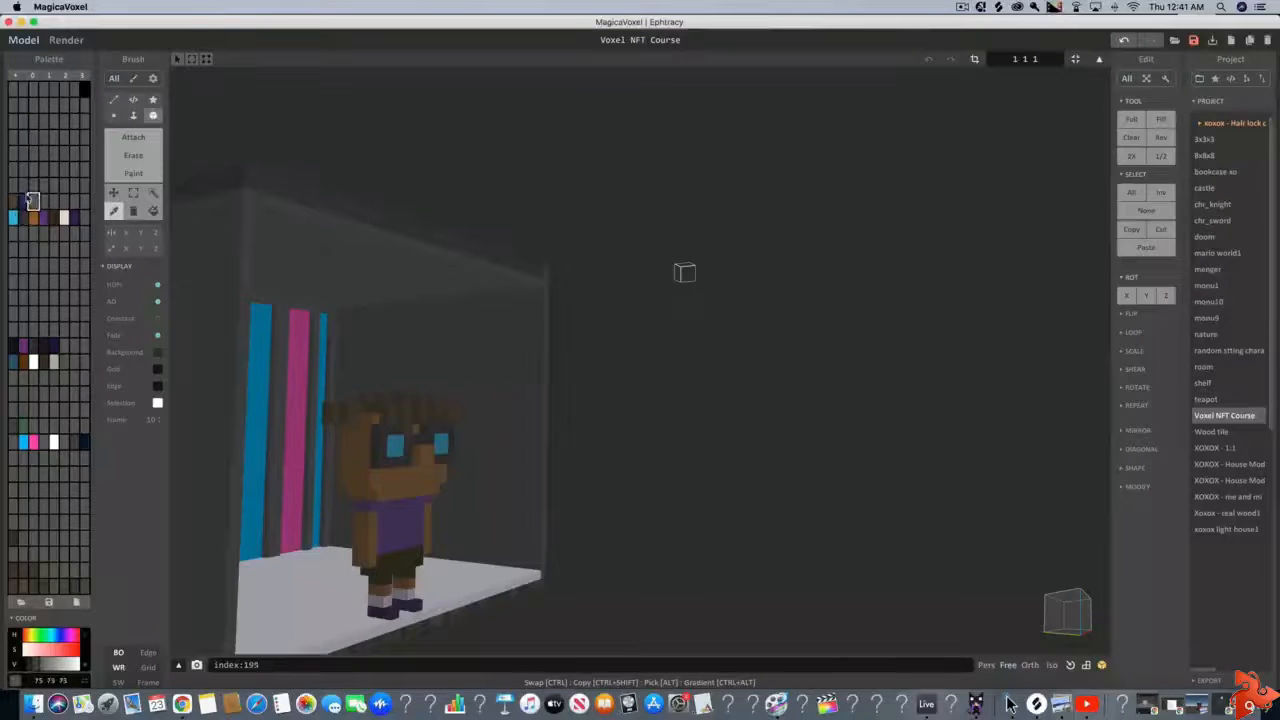
click(13, 184)
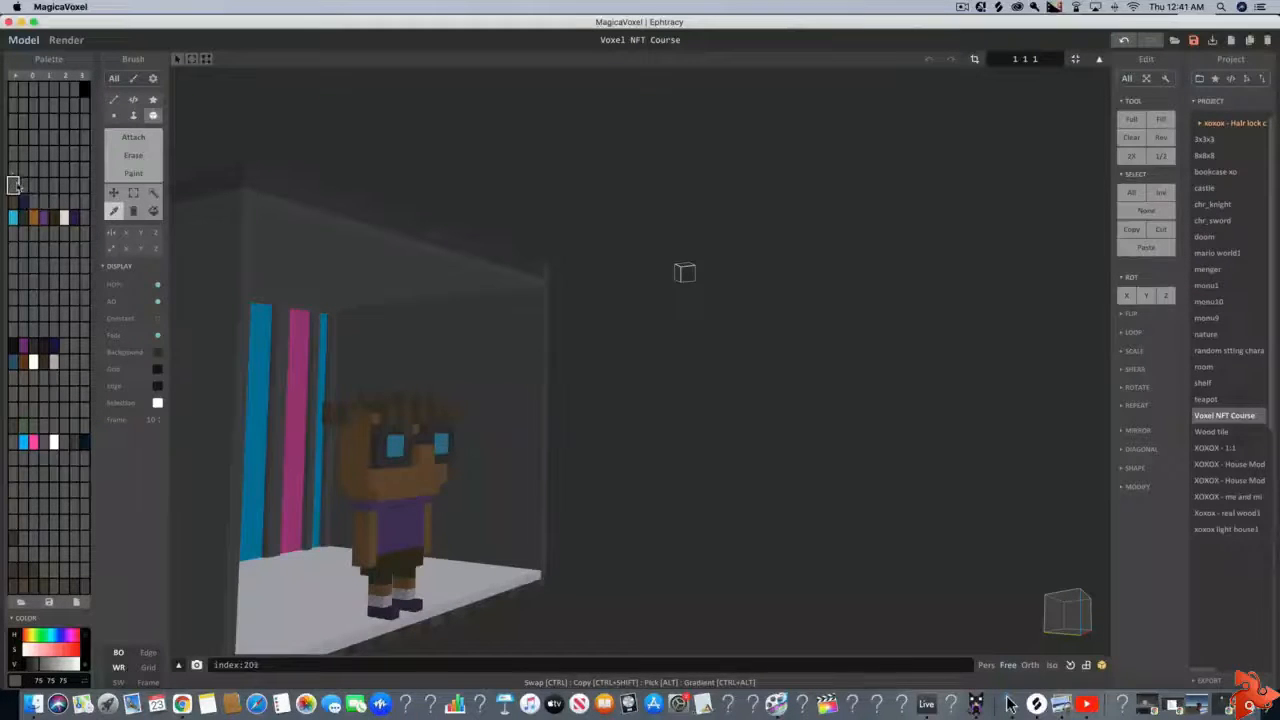
click(28, 637)
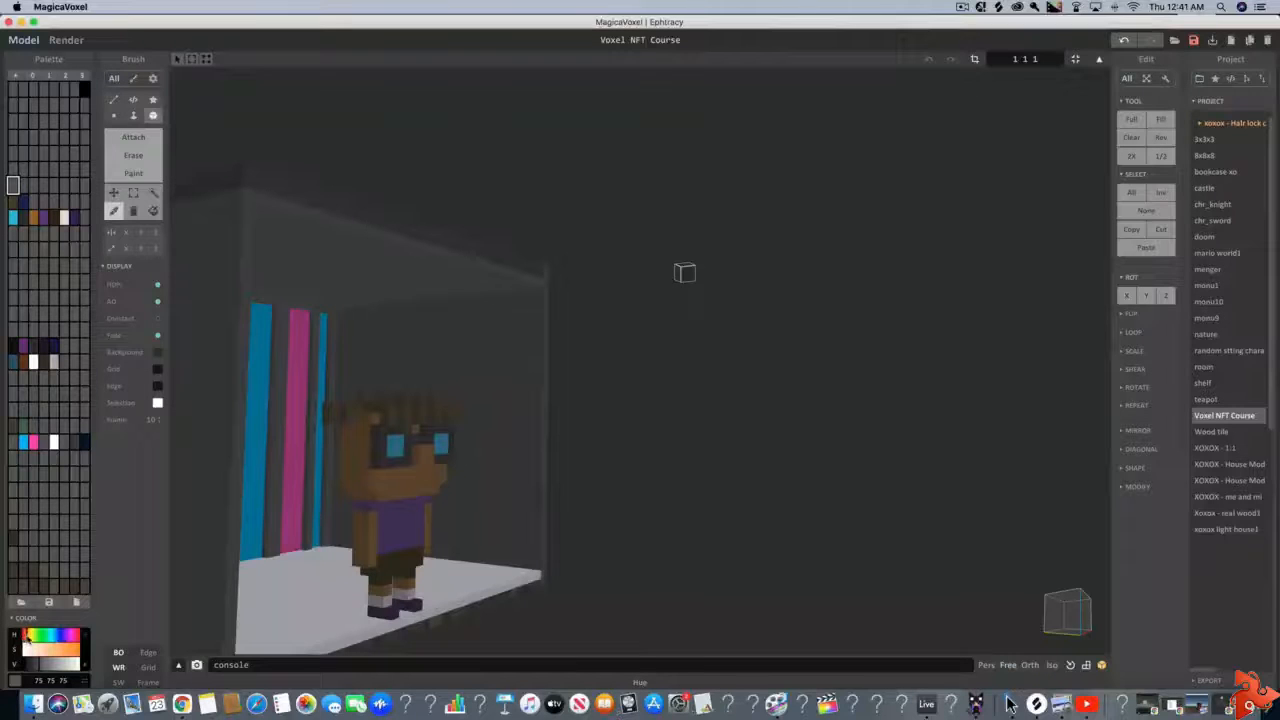
drag(27, 636, 72, 664)
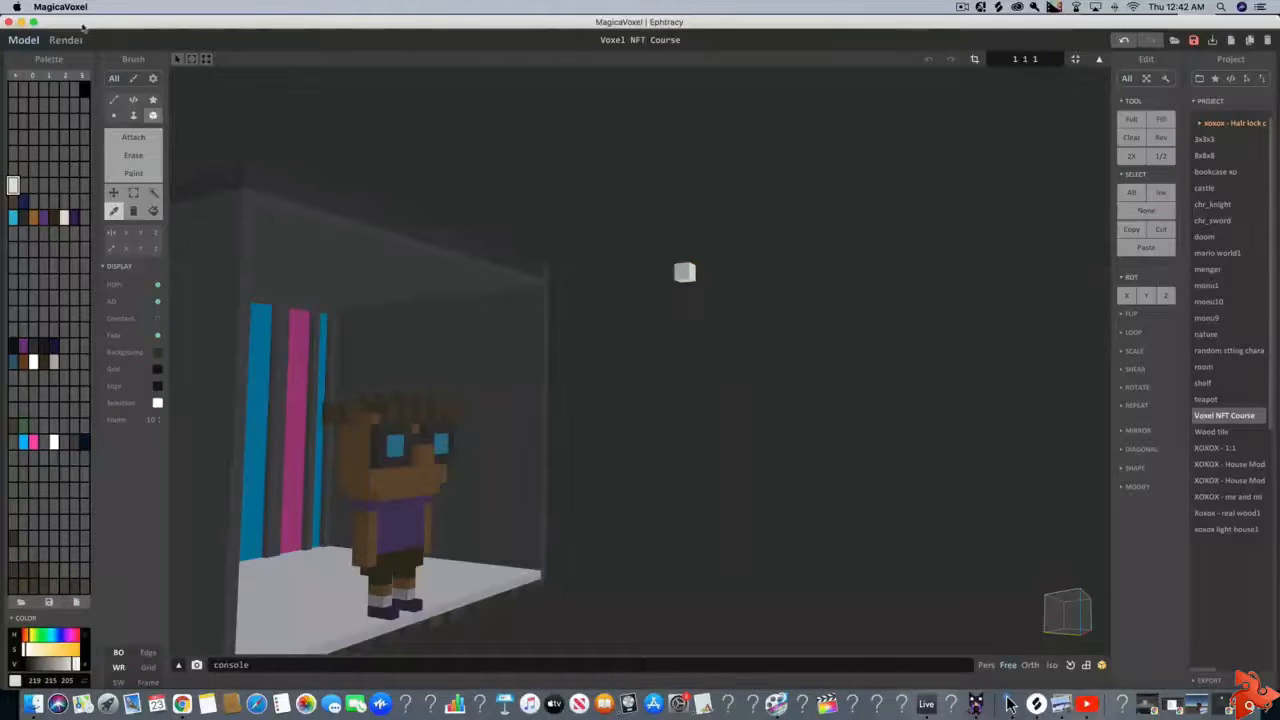
In the render view, give the off-white color an Emit material with the fourth power level and emission of about 64
key(Tab)
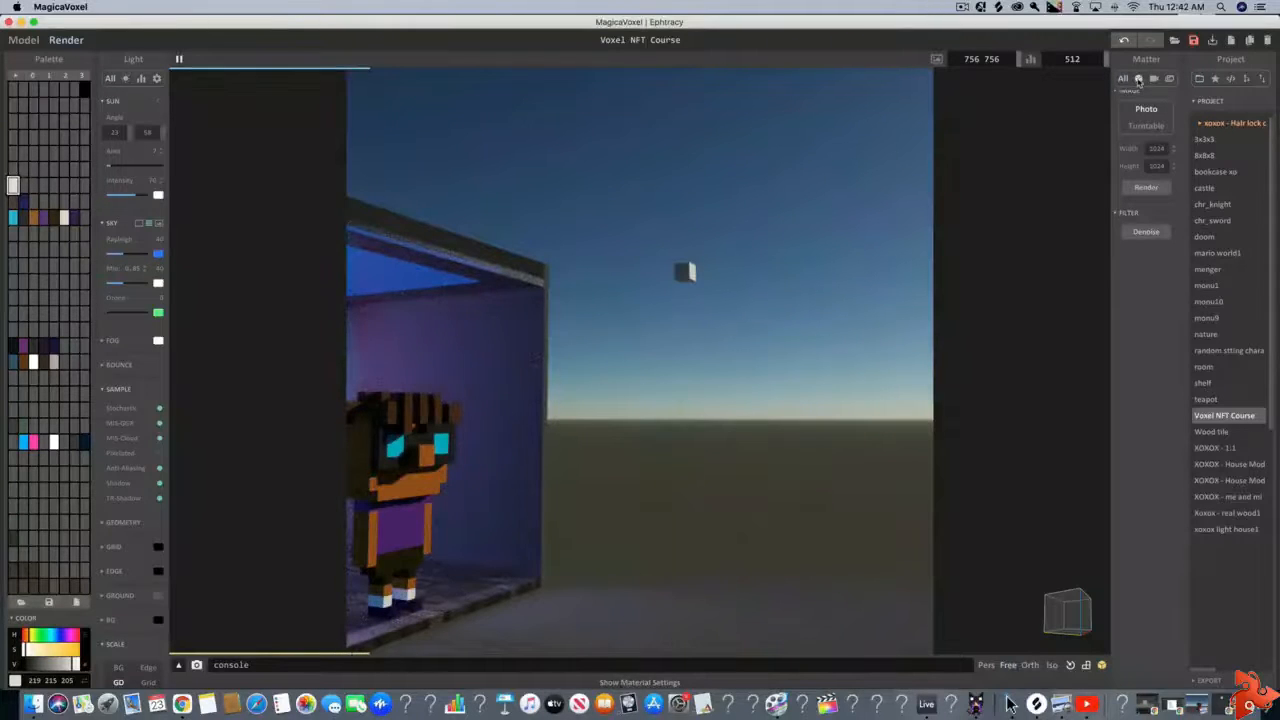
click(1138, 80)
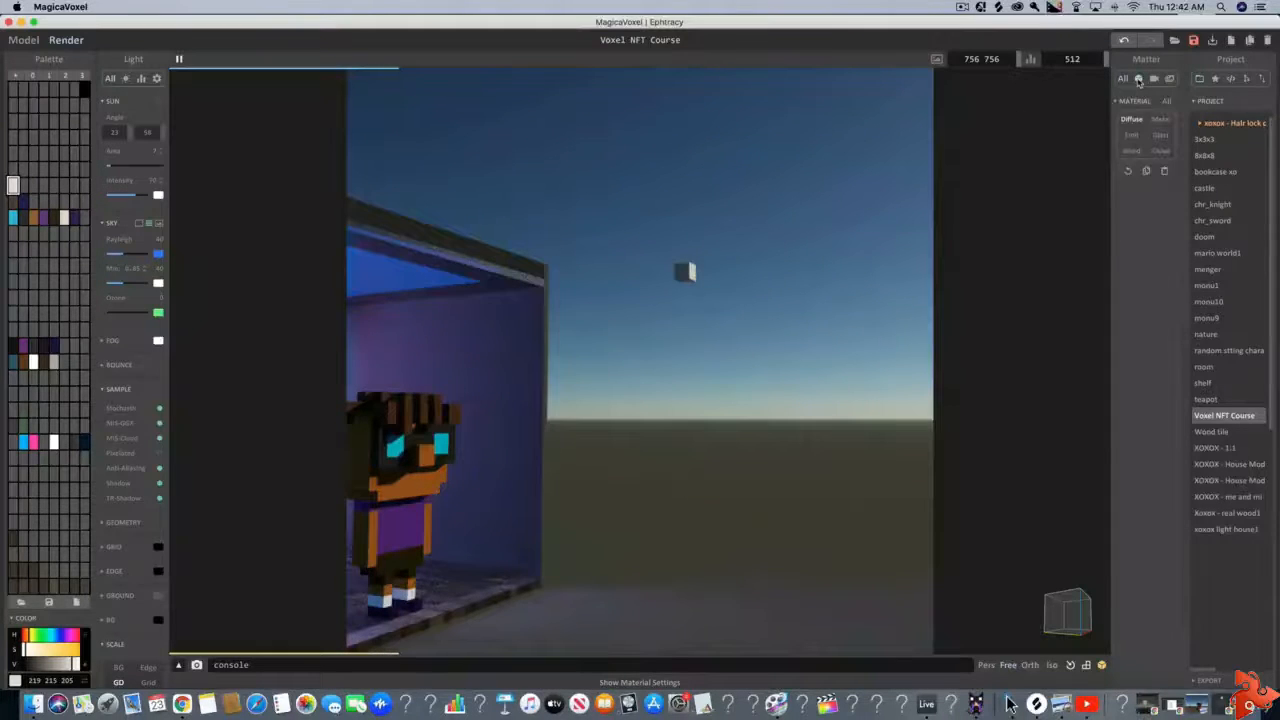
click(1133, 135)
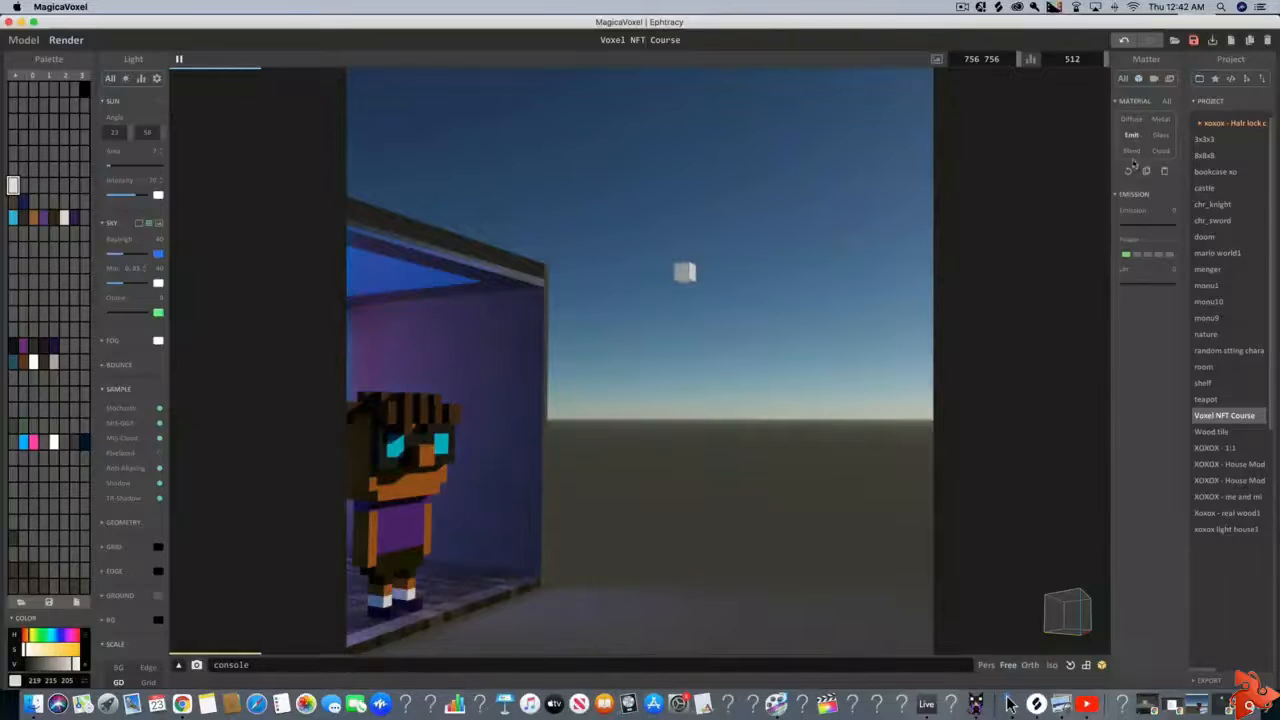
click(1156, 256)
drag(1123, 237, 1157, 230)
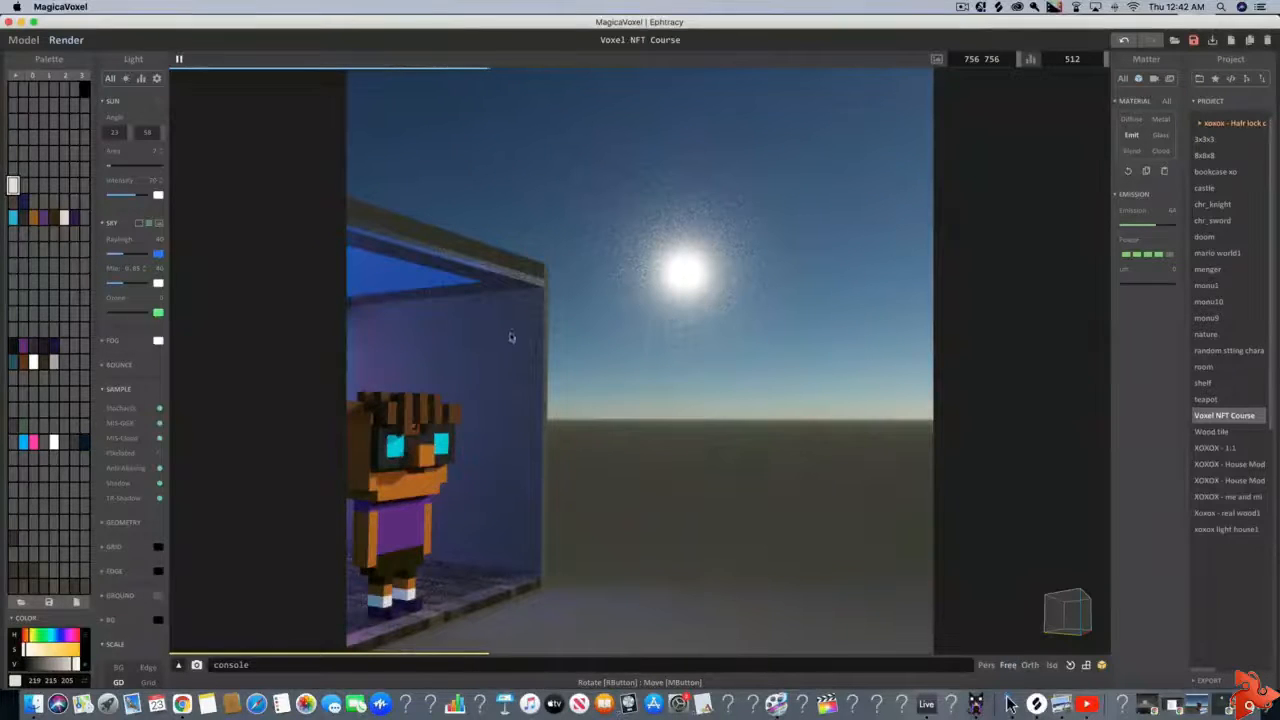
Lower the light voxel's emission to about 19 and check its glow against the character and room
right_drag(720, 437, 580, 440)
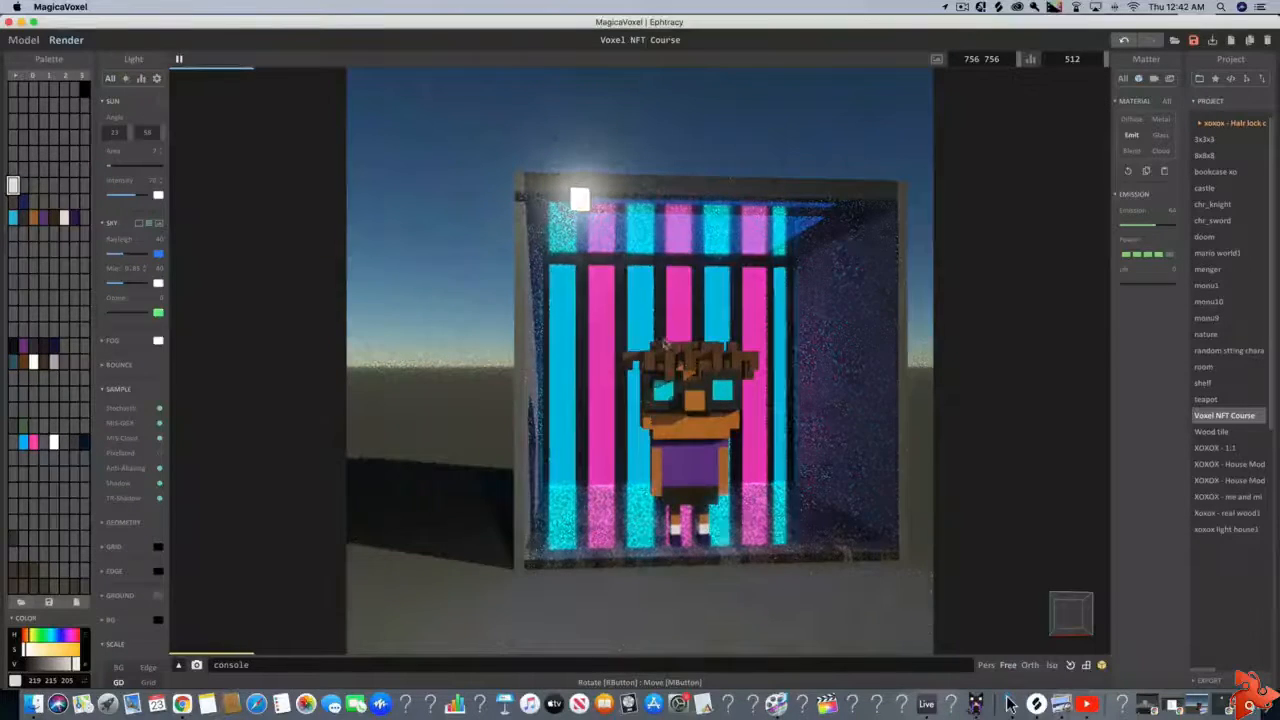
scroll(705, 363, down, 1)
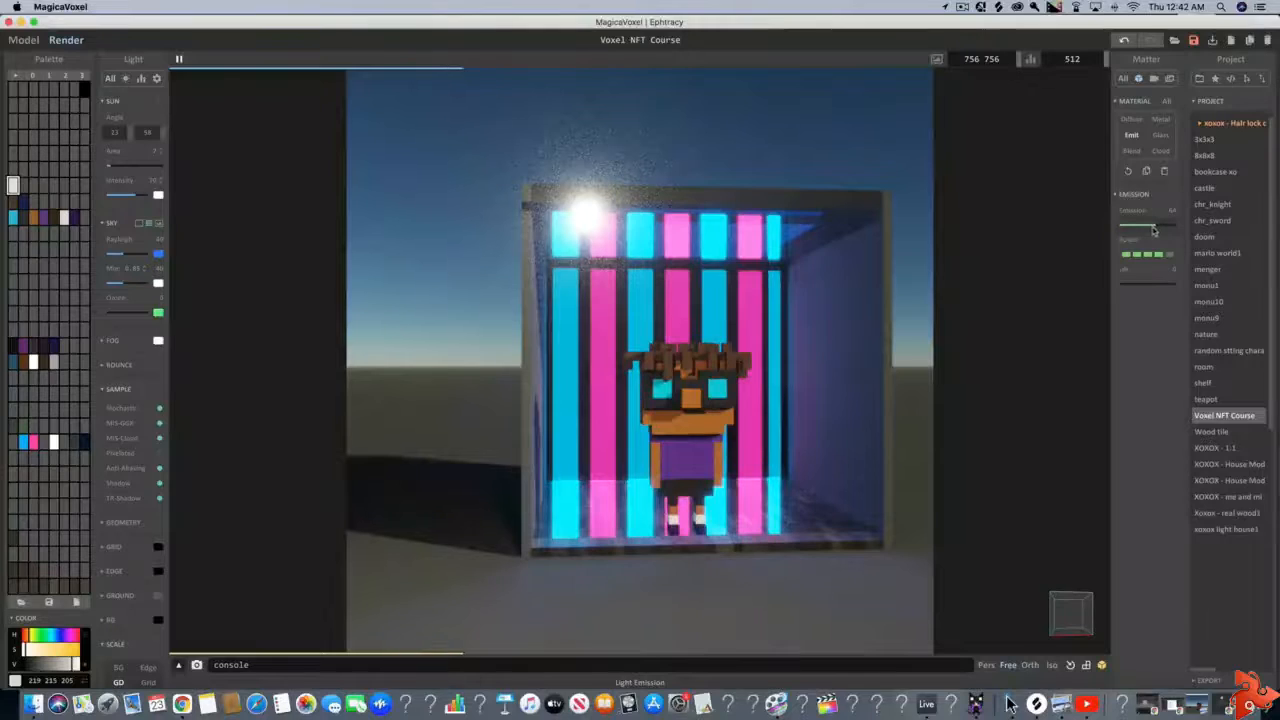
drag(1153, 230, 1142, 230)
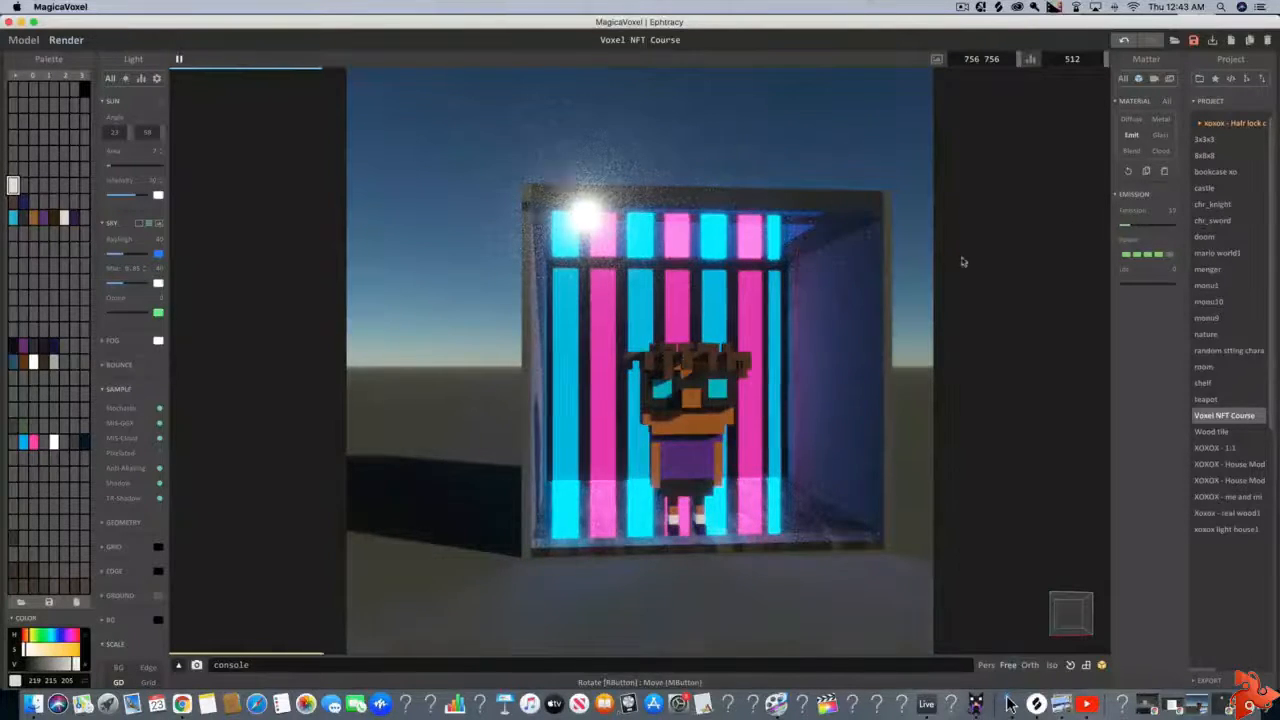
right_drag(963, 260, 954, 260)
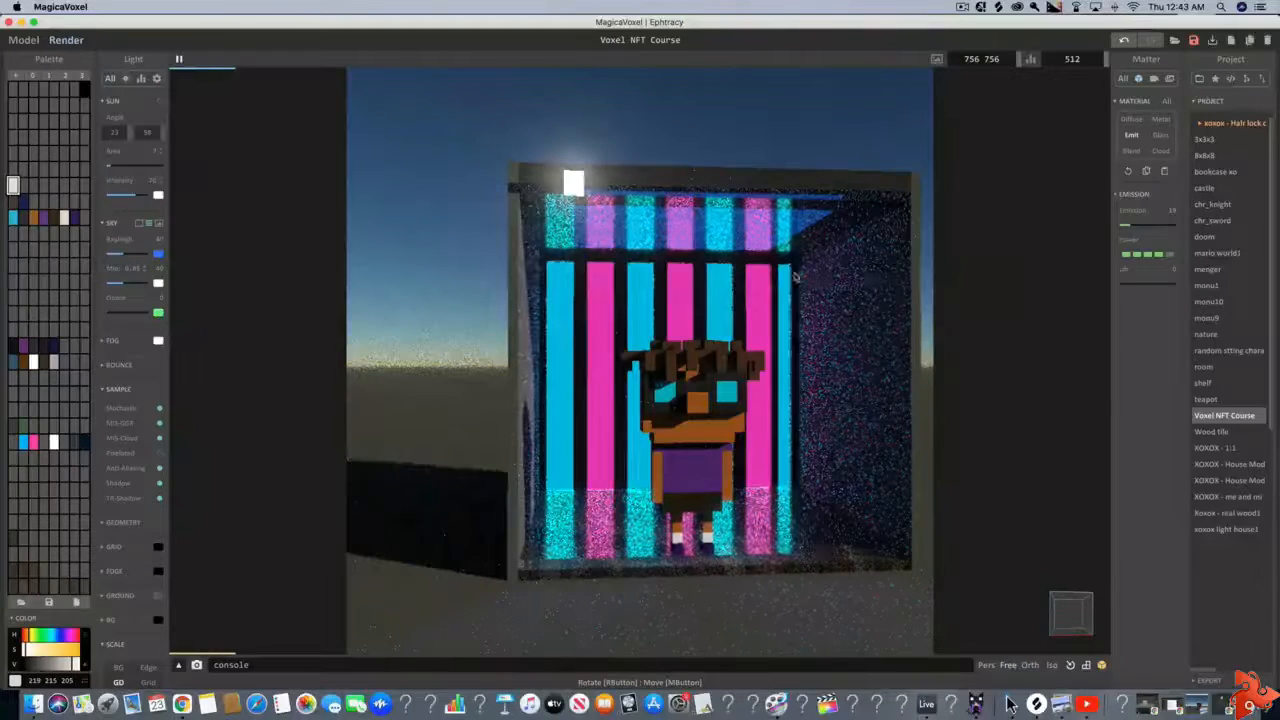
right_drag(540, 258, 583, 262)
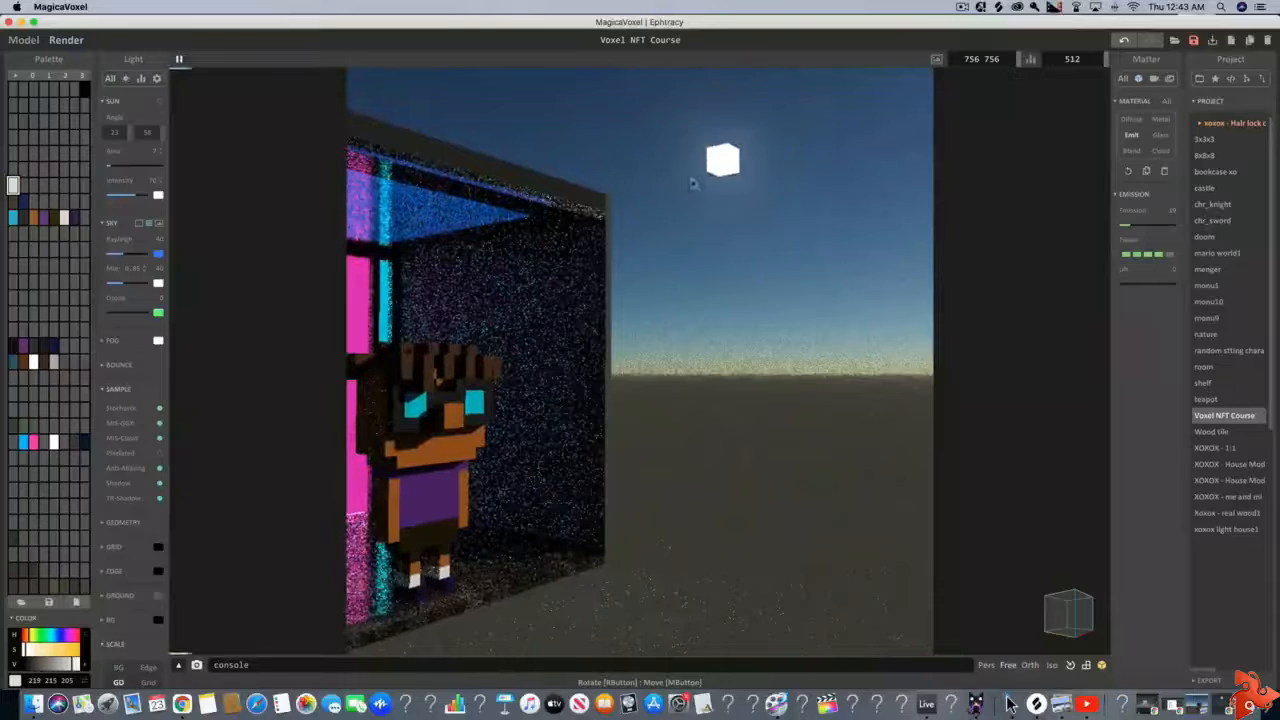
Return to the world view and move the light voxel farther out from the room's open front
click(23, 40)
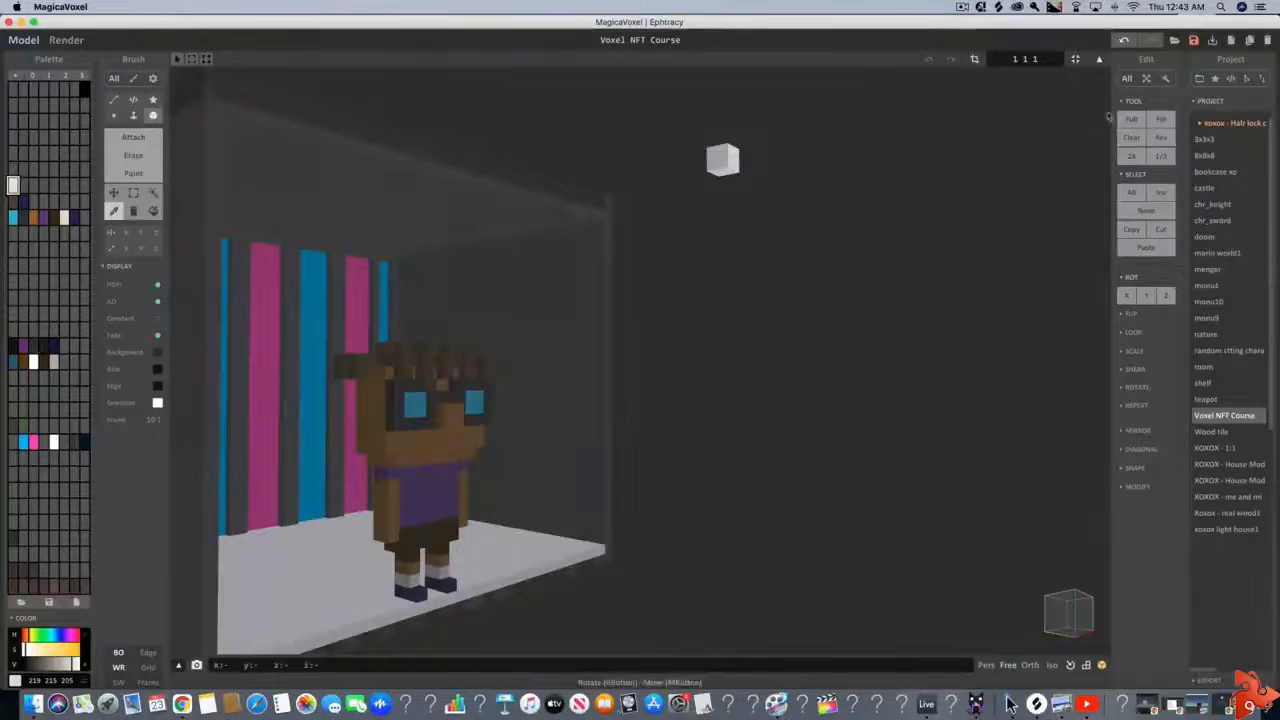
key(Tab)
right_drag(947, 187, 758, 248)
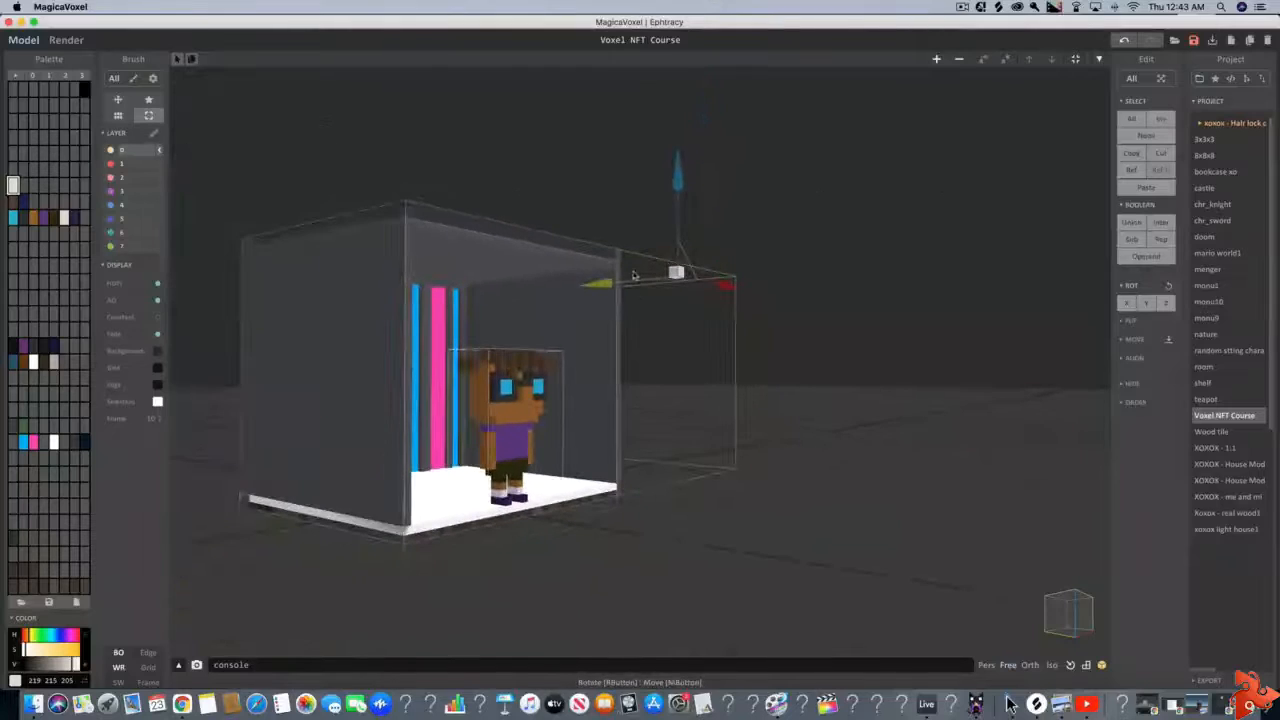
drag(633, 275, 920, 300)
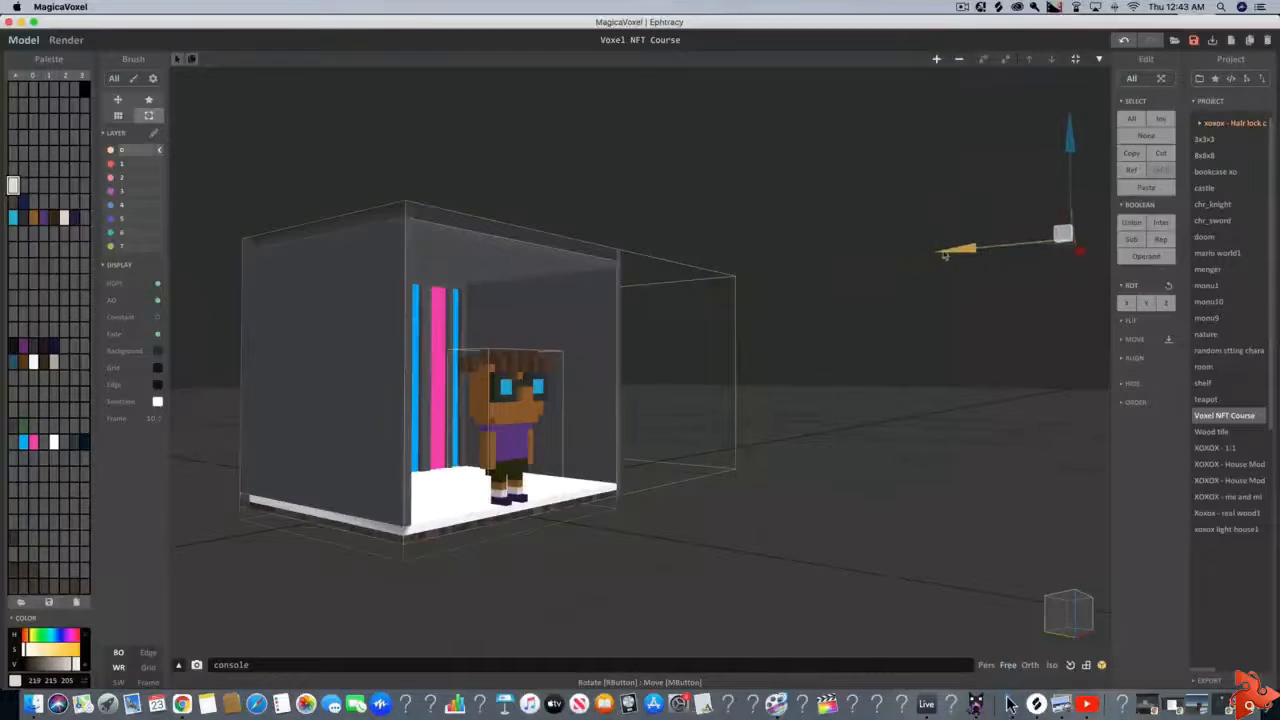
Render the scene with the moved light and raise the off-white material's emission to about 40
click(67, 42)
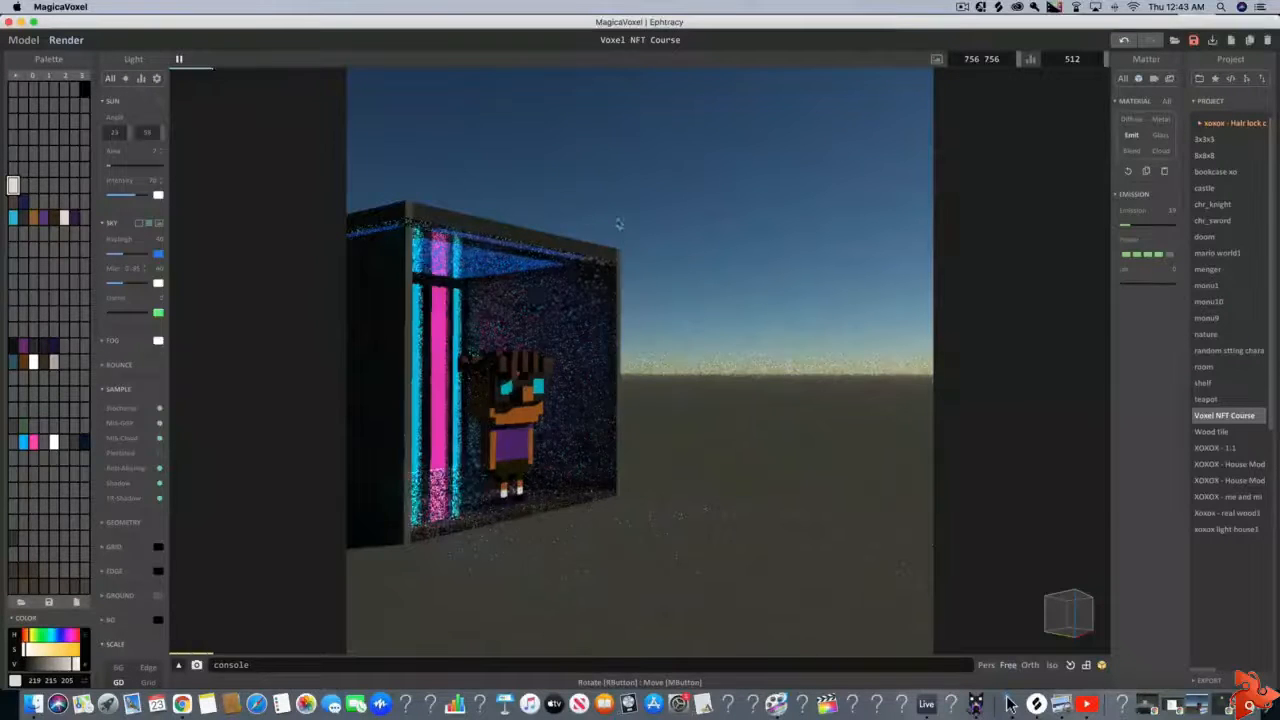
key(d)
mouse_move(734, 291)
right_down()
mouse_move(682, 291)
mouse_move(730, 279)
right_up()
key(d)
key(s)
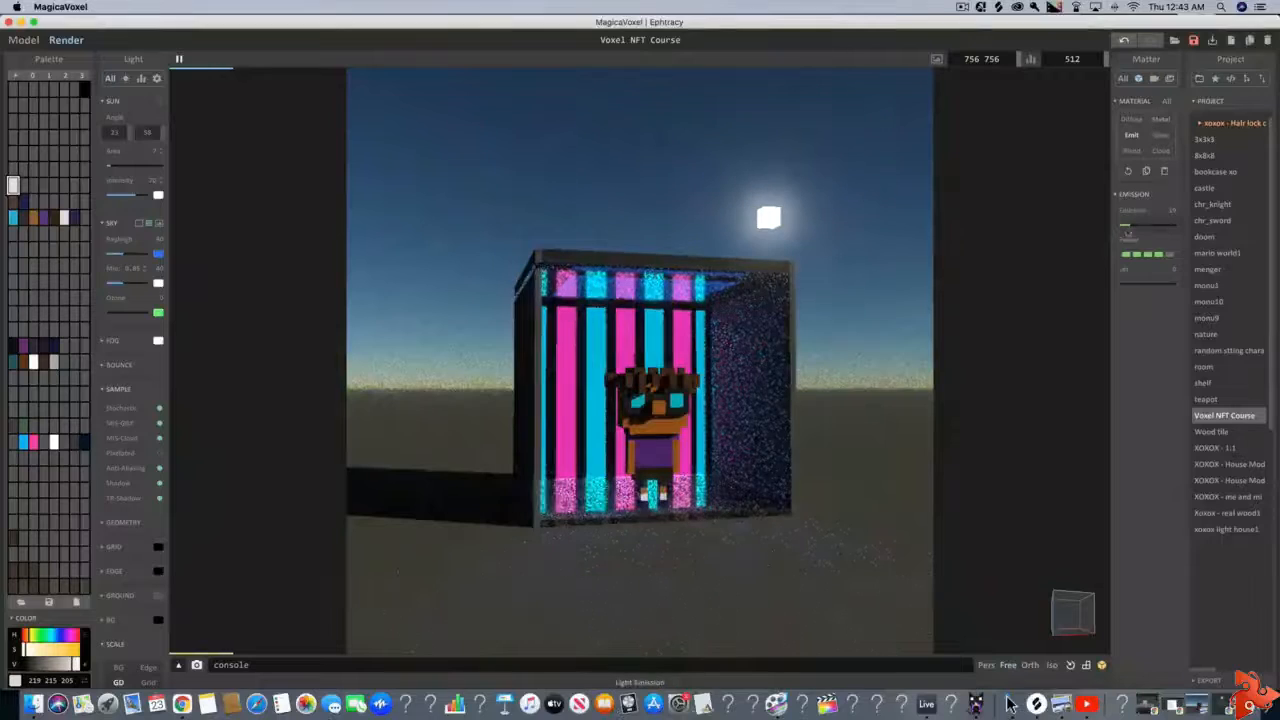
drag(1128, 231, 1148, 231)
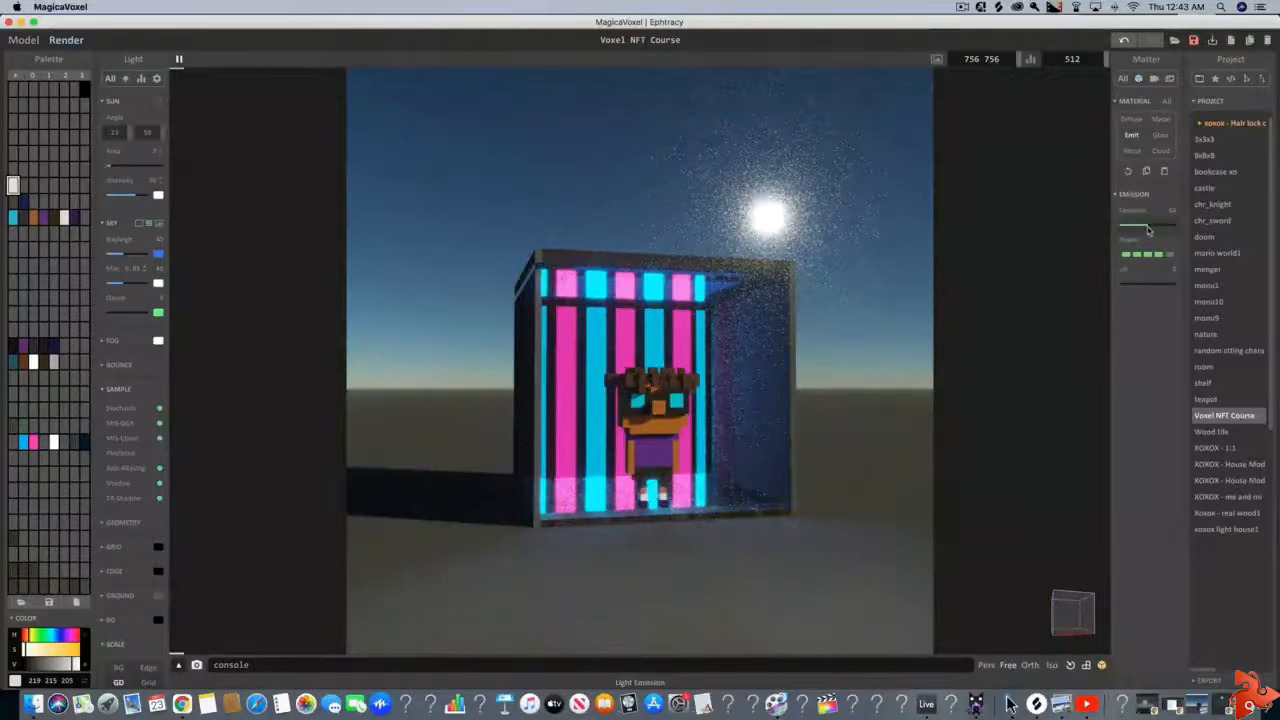
drag(1146, 231, 1144, 231)
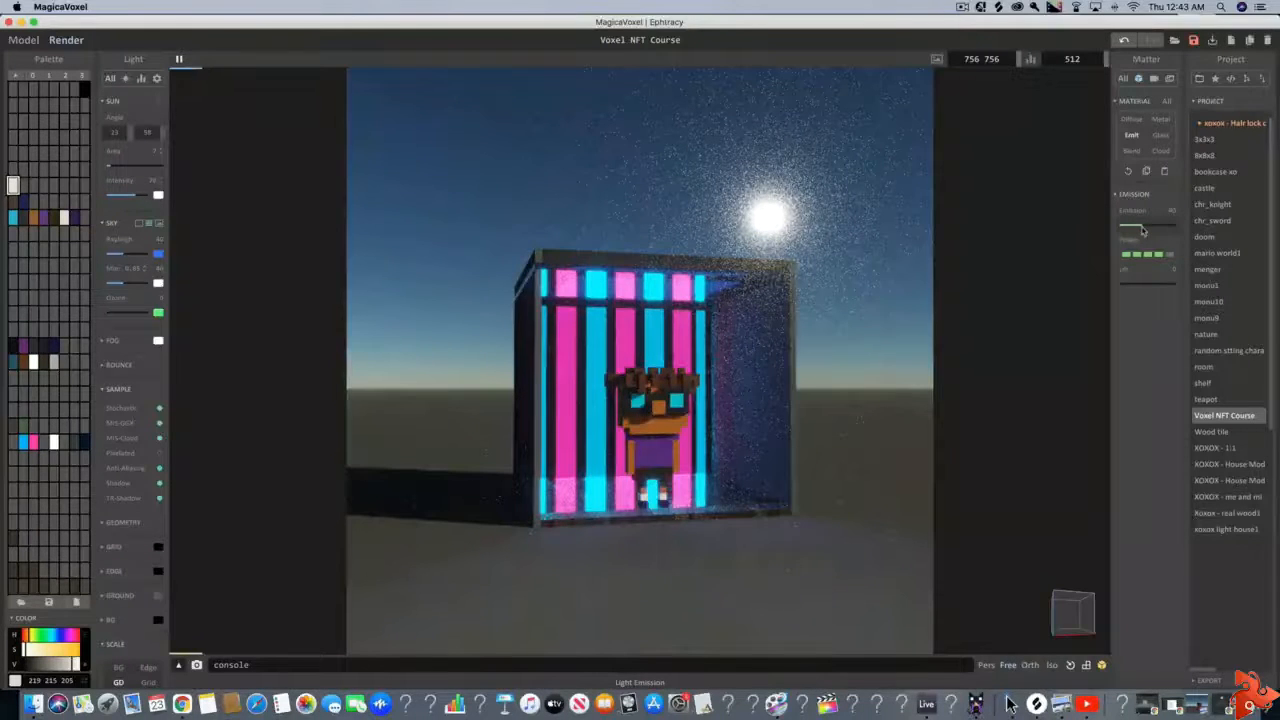
Examine the lighting on the character and room from near and far, comparing the render with the unlit model
right_drag(990, 345, 794, 391)
scroll(800, 391, up, 6)
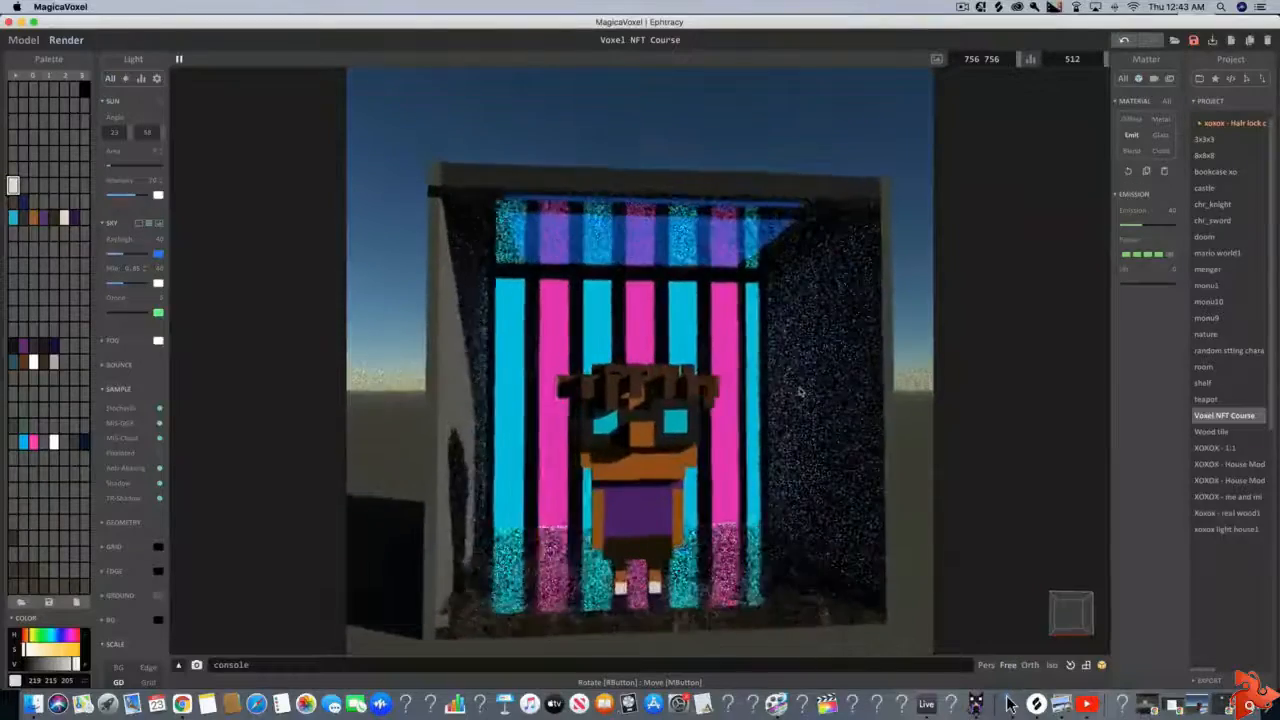
right_drag(687, 329, 699, 338)
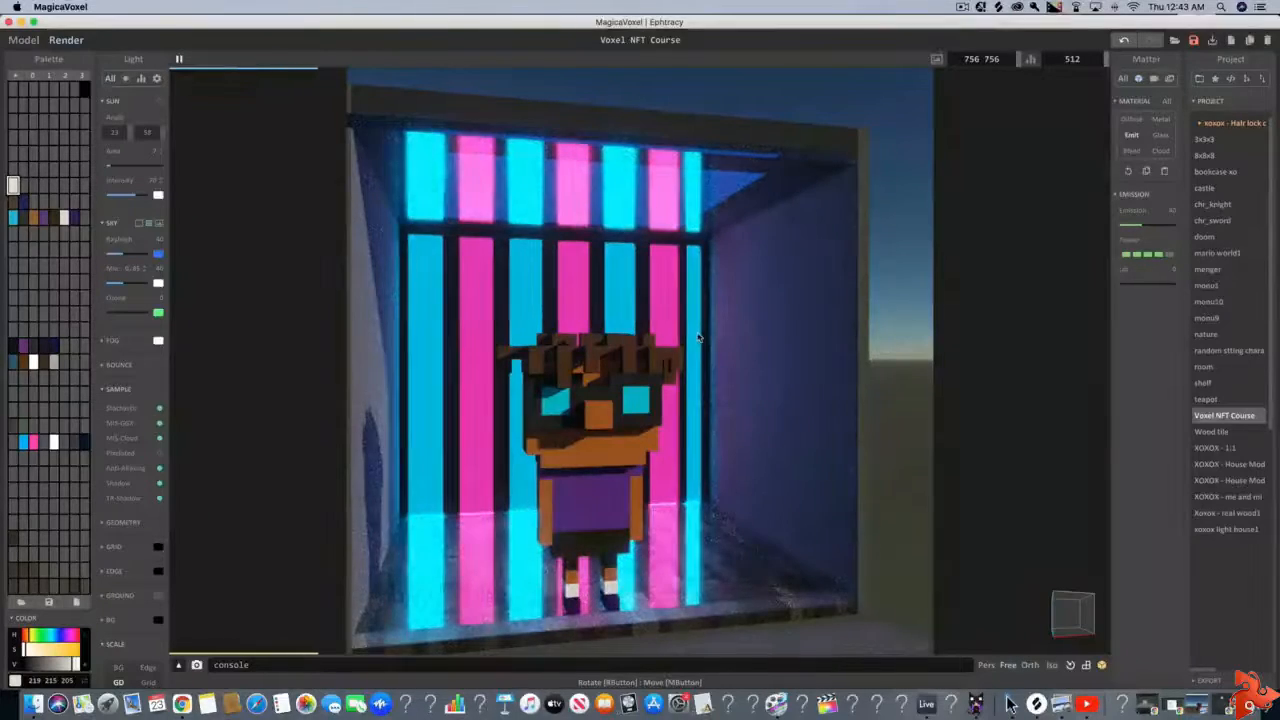
right_drag(698, 338, 695, 339)
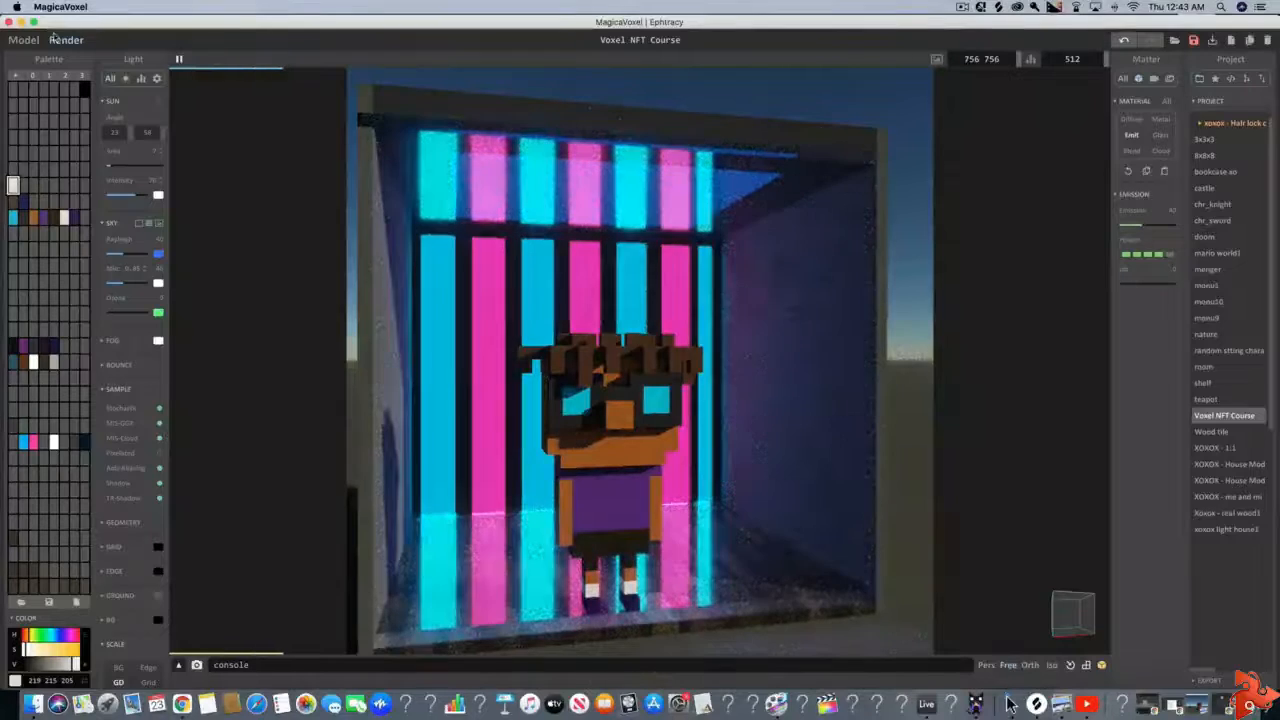
click(24, 41)
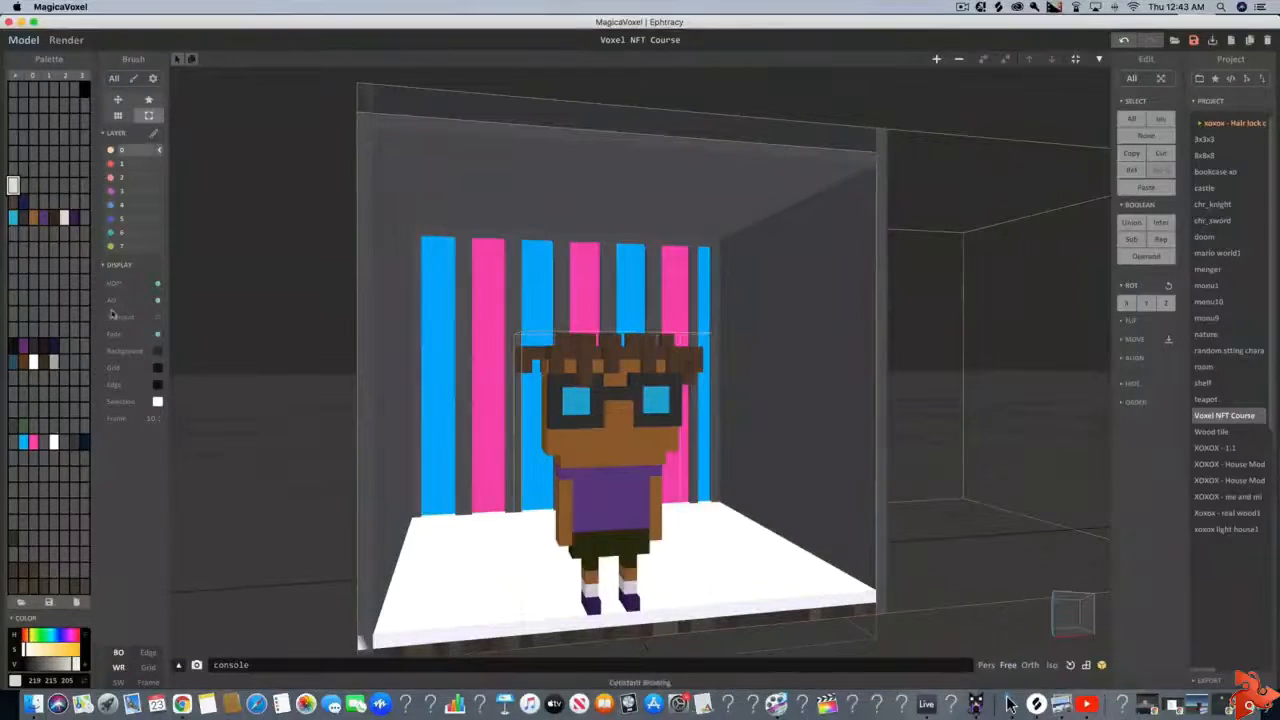
click(66, 41)
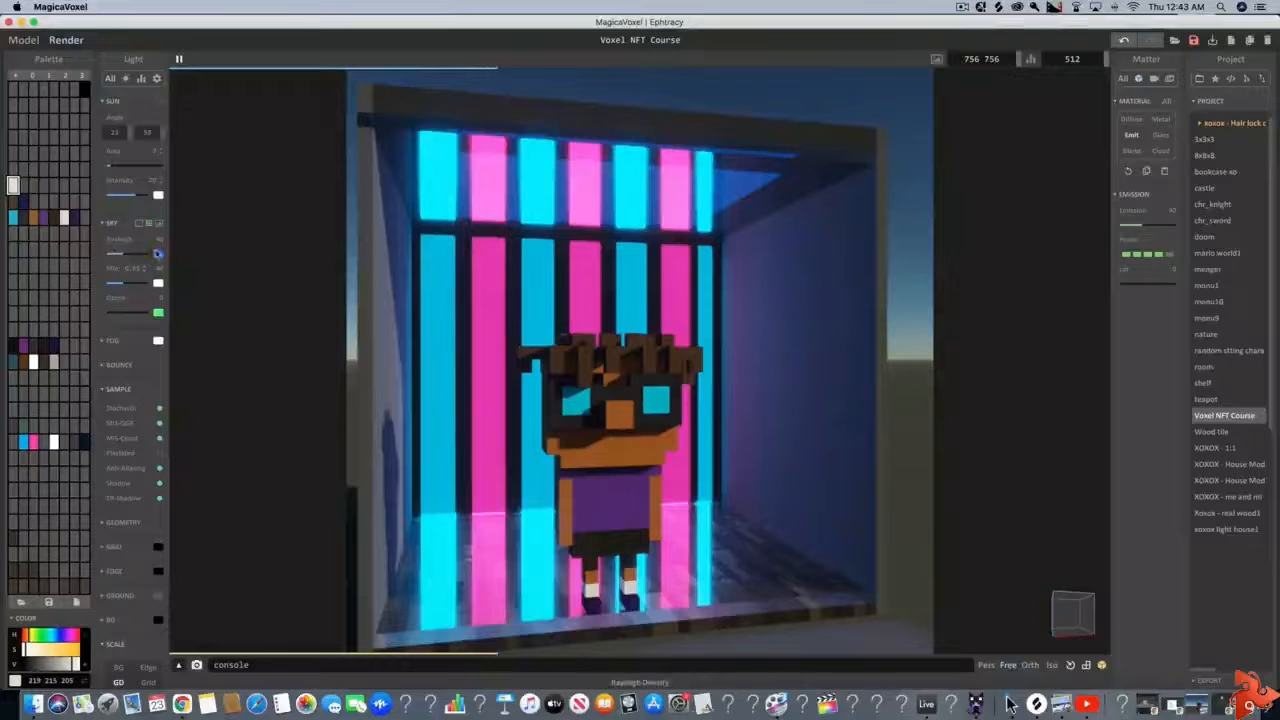
scroll(271, 263, down, 5)
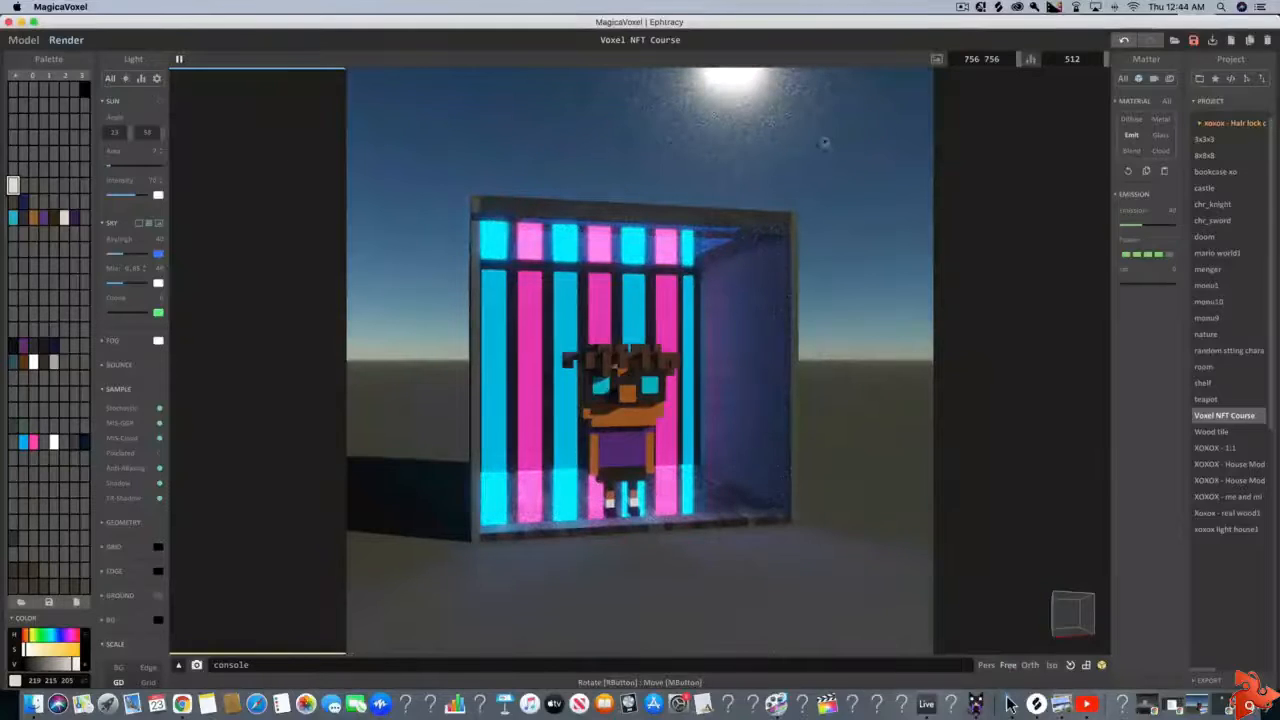
scroll(657, 163, down, 5)
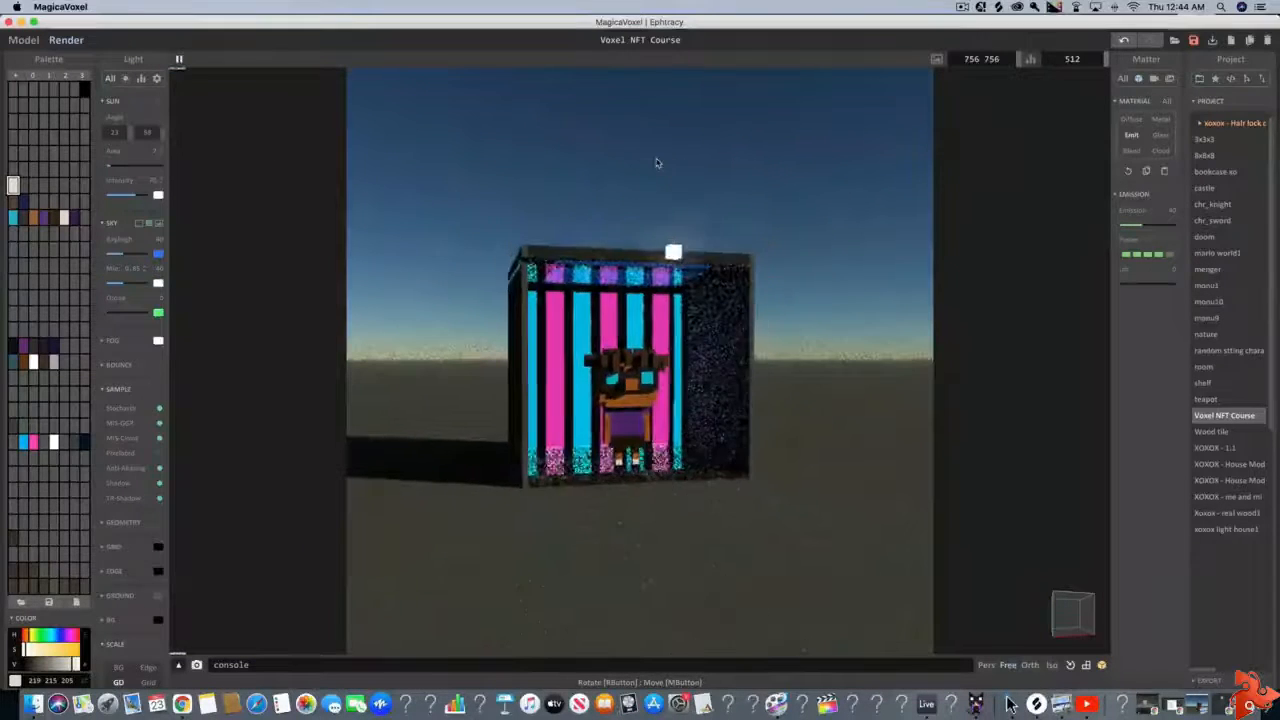
scroll(657, 163, up, 6)
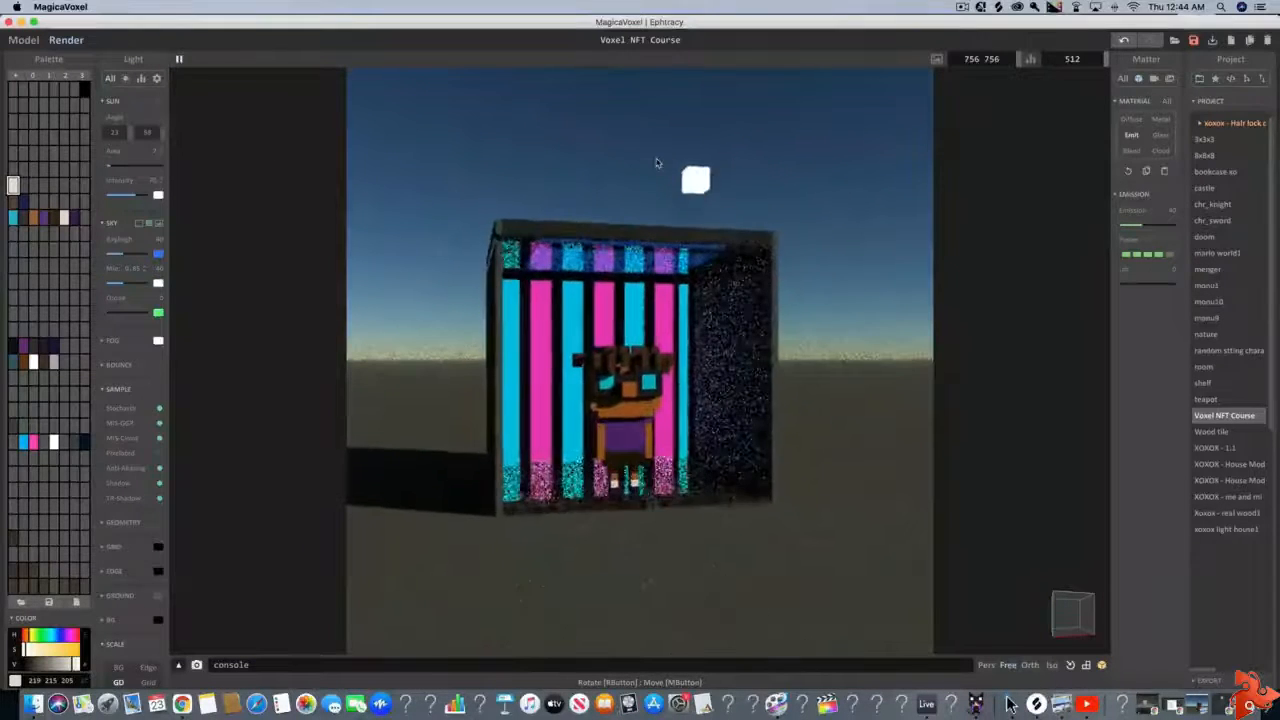
Change the sky's Rayleigh color to purple with hue 287 and value 168
click(158, 254)
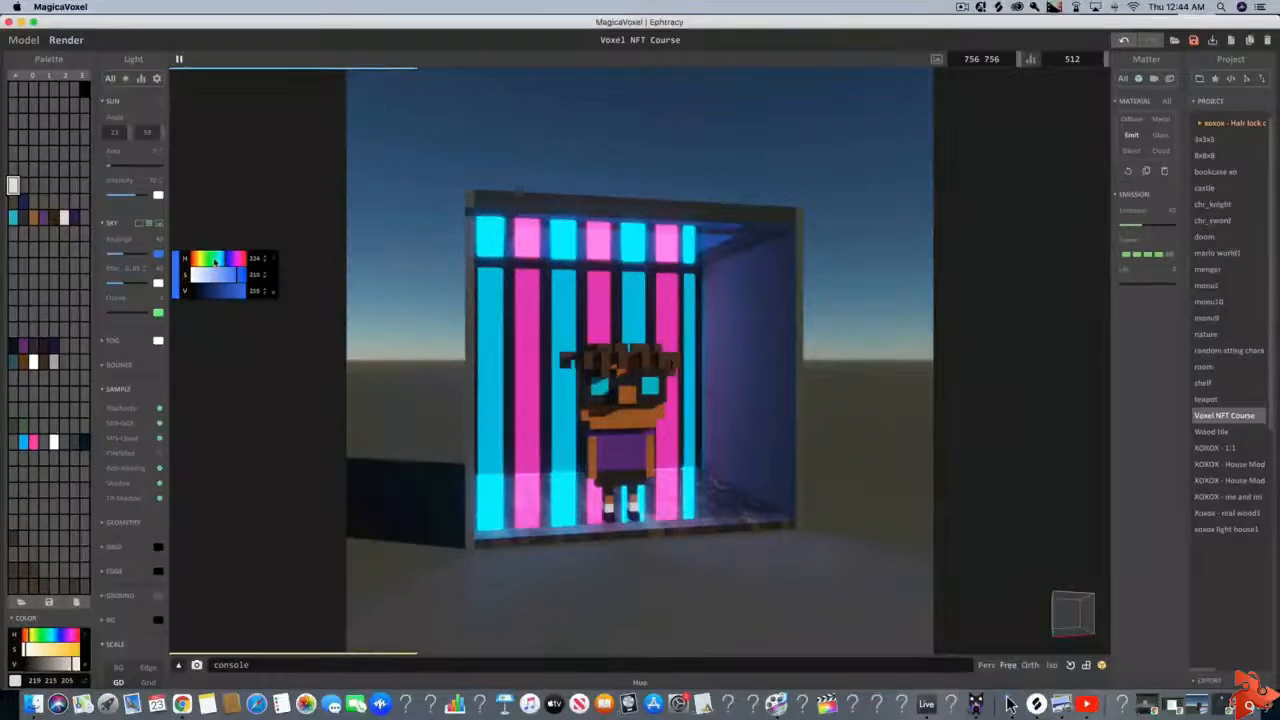
drag(217, 261, 237, 261)
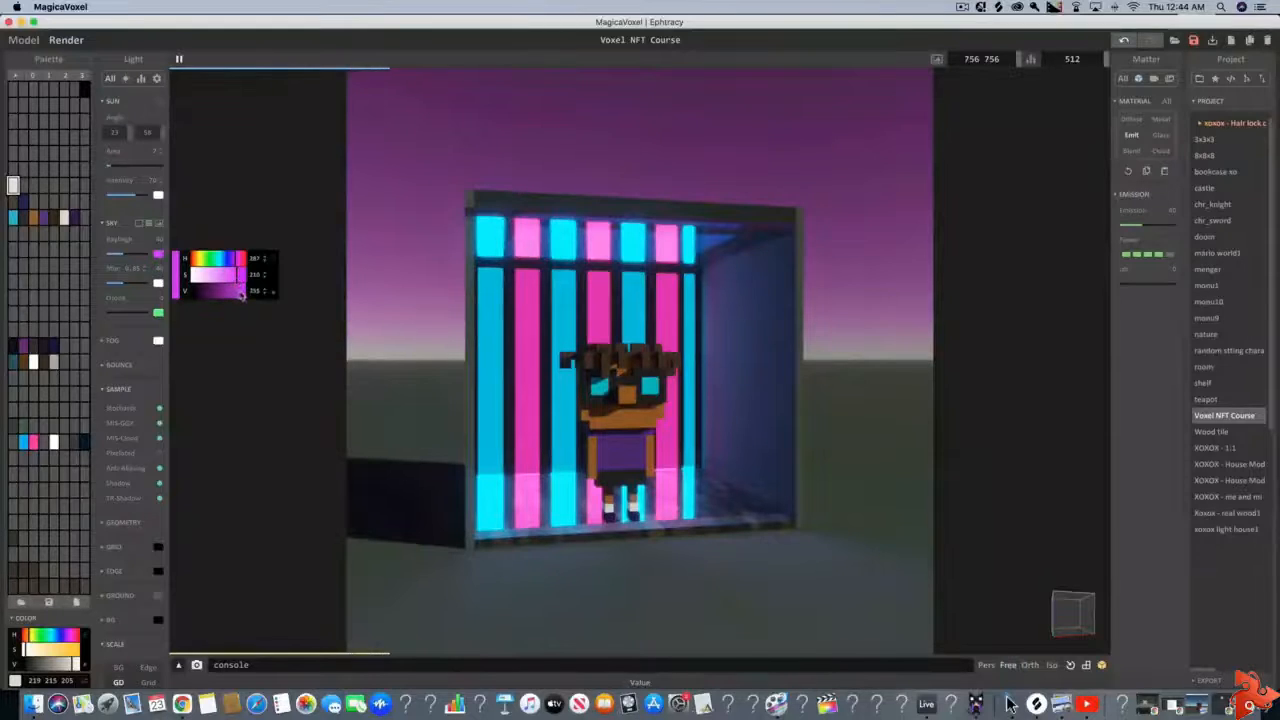
drag(238, 292, 233, 293)
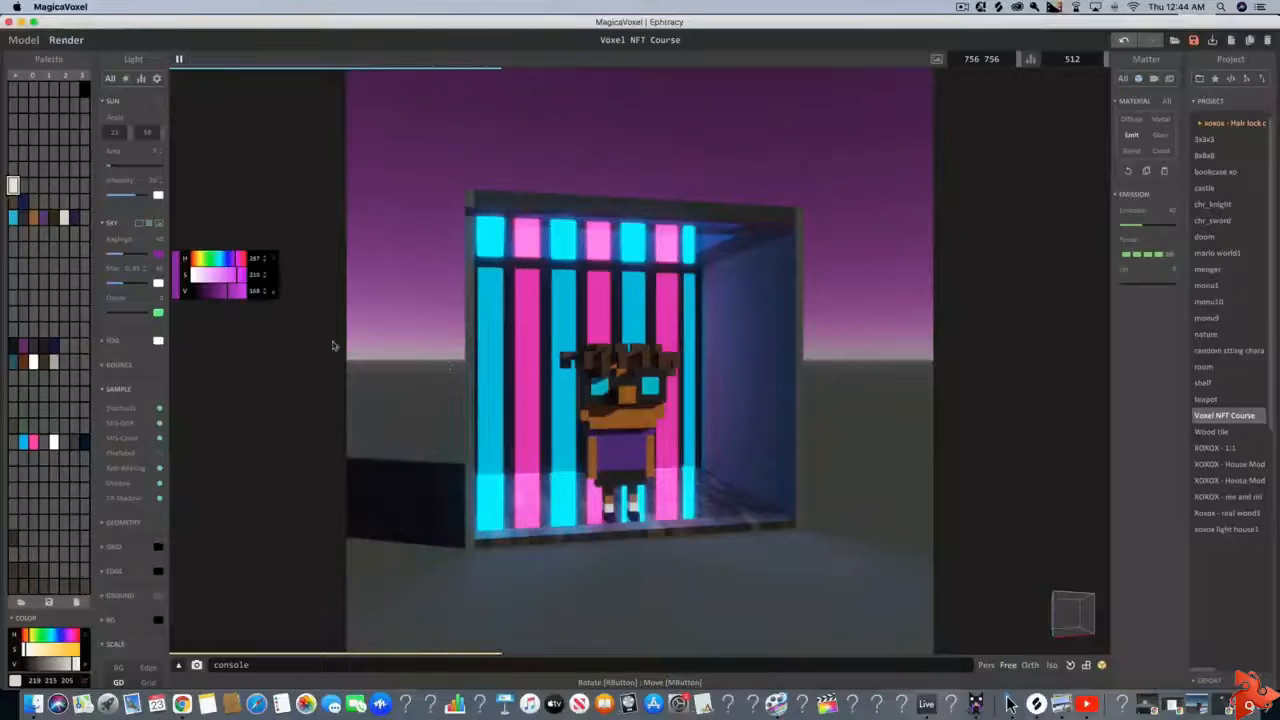
Change the sky's Mie color to a dark teal with hue 179 and value 139
click(158, 284)
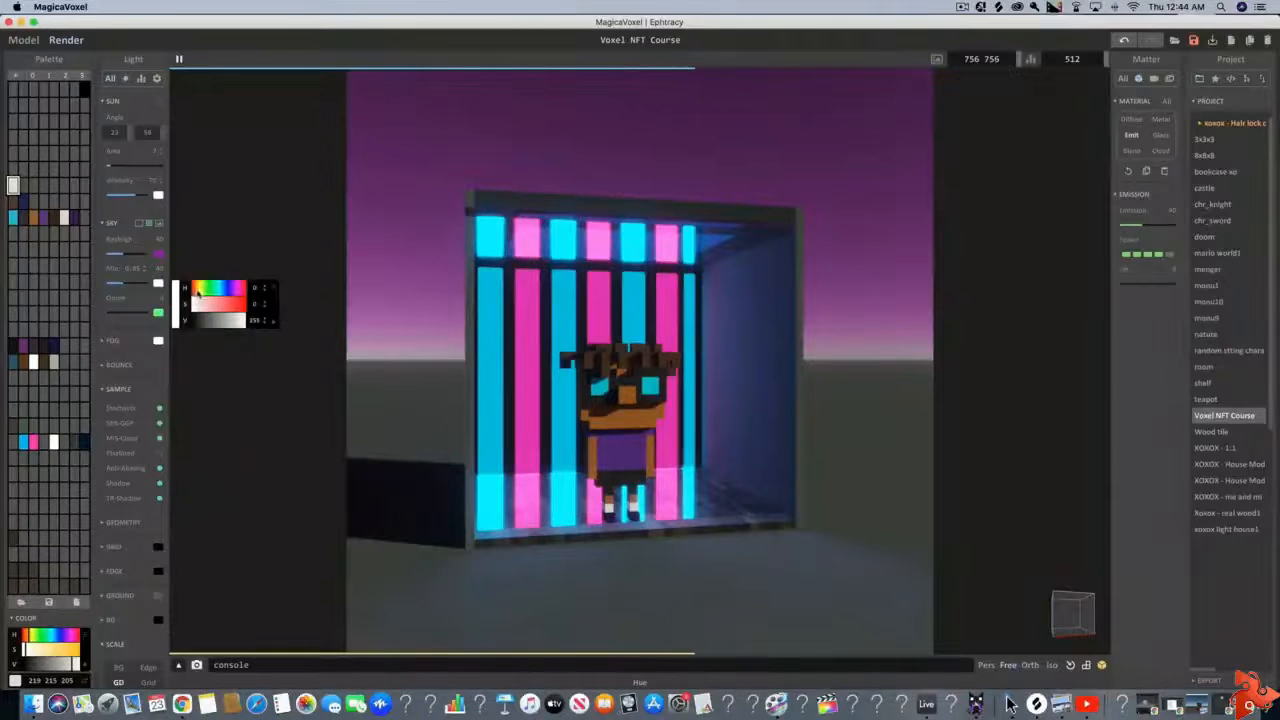
drag(197, 291, 211, 292)
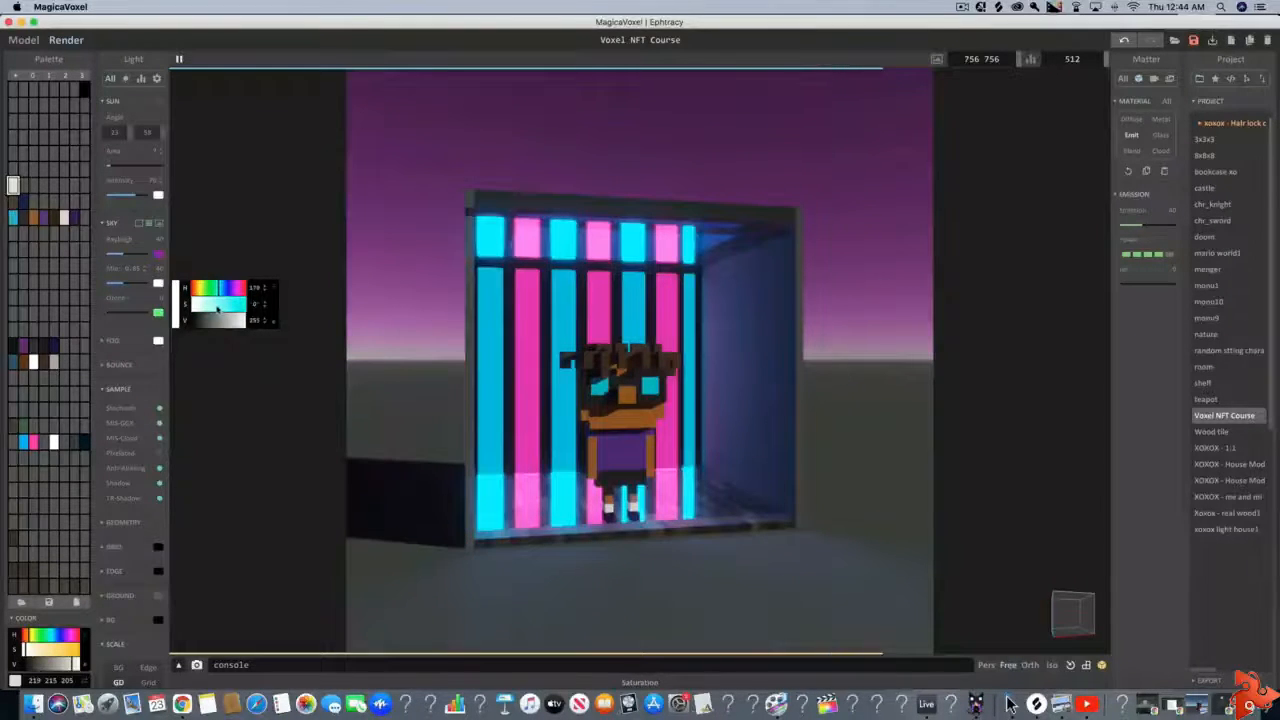
mouse_move(217, 309)
mouse_down()
mouse_move(240, 314)
mouse_move(221, 321)
mouse_up()
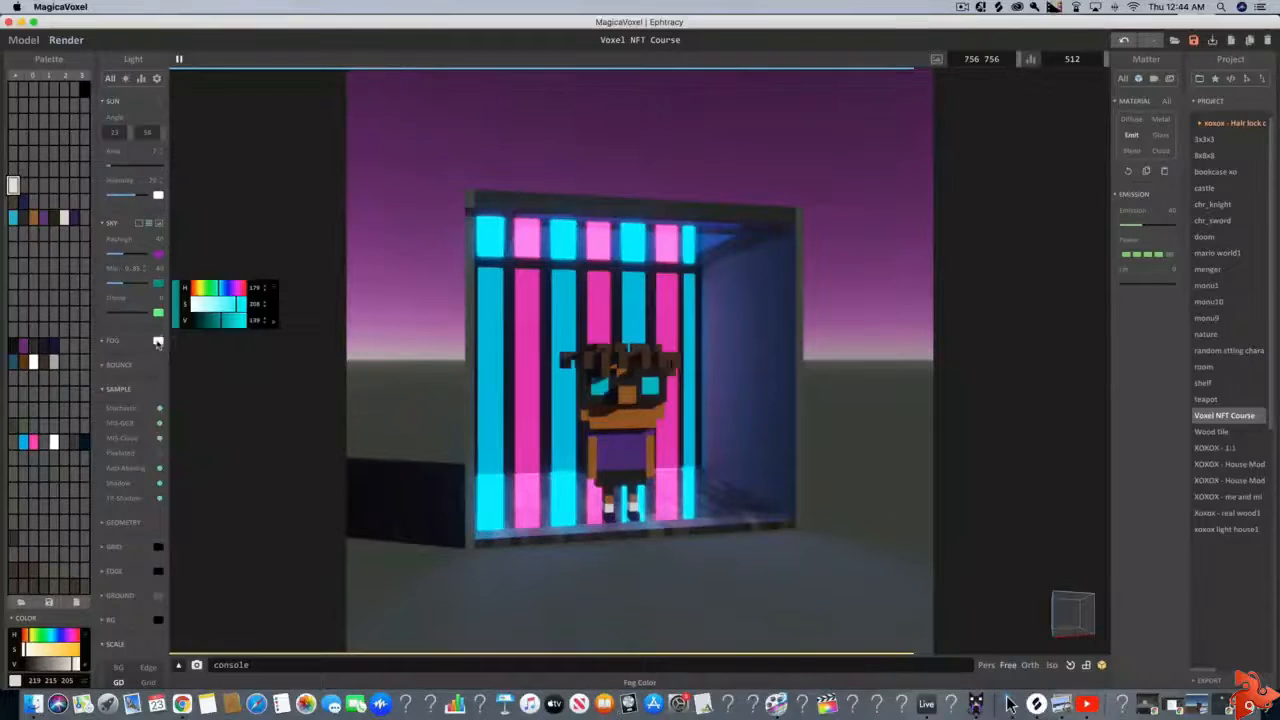
Set the fog color to a saturated green and raise the fog density so it tints the scene
click(158, 340)
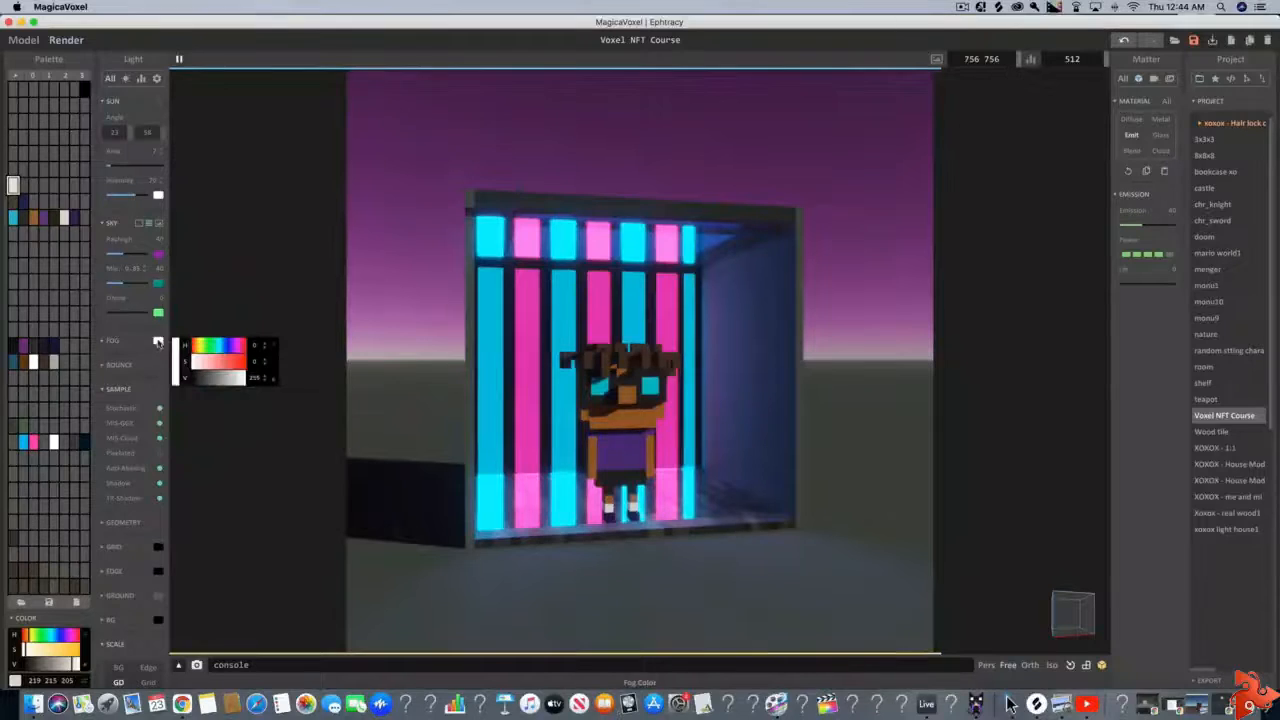
click(211, 347)
drag(207, 363, 238, 380)
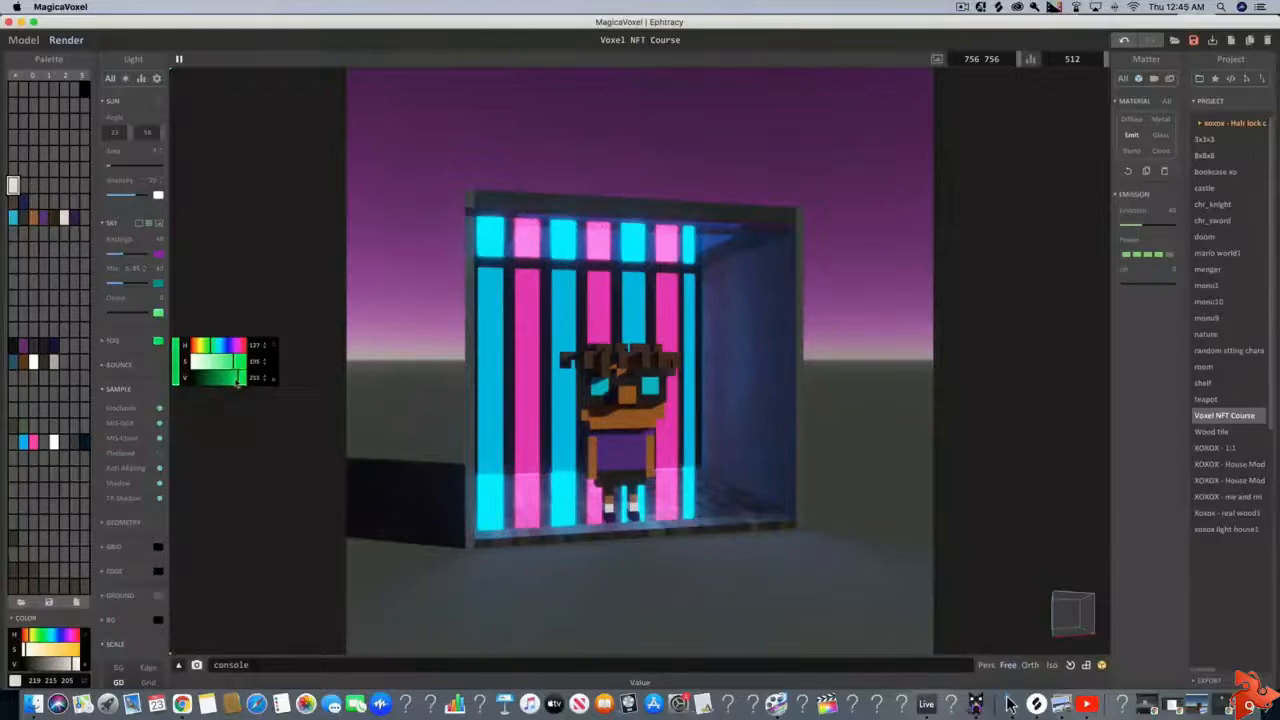
click(104, 342)
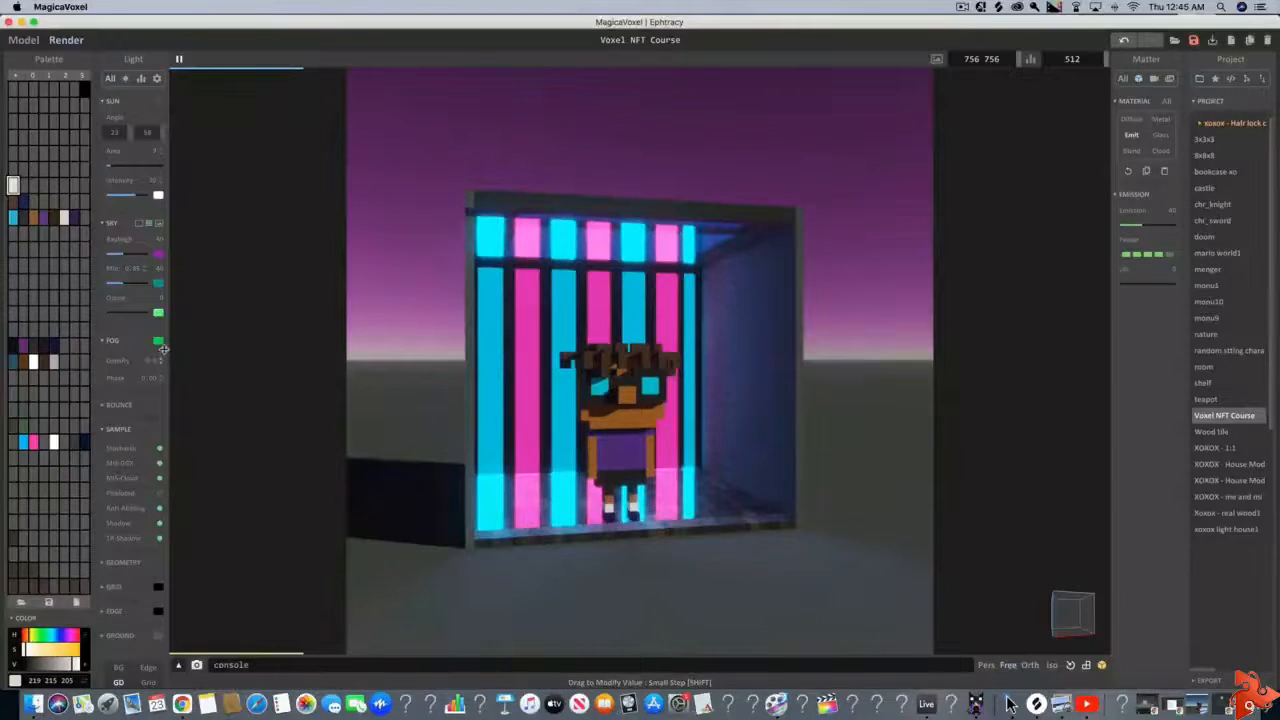
drag(163, 349, 163, 345)
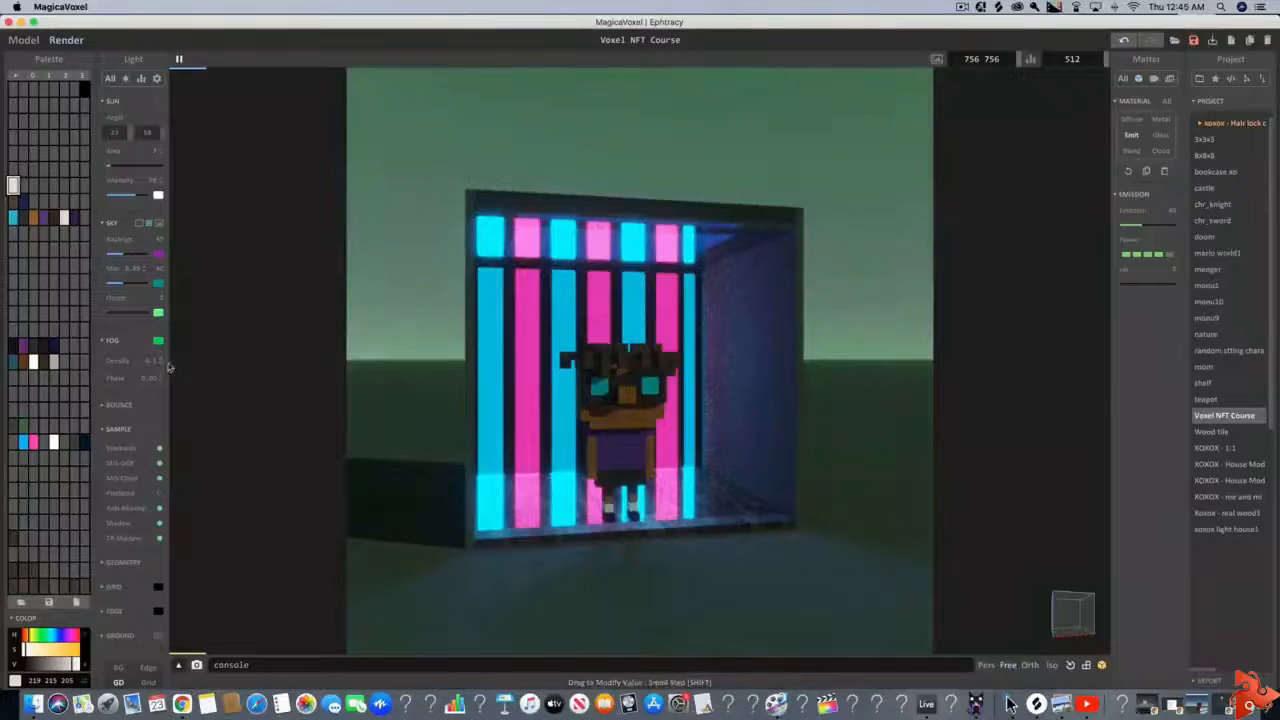
Desaturate and brighten the fog color to a pale mint and set the fog density to about 1.0
click(158, 342)
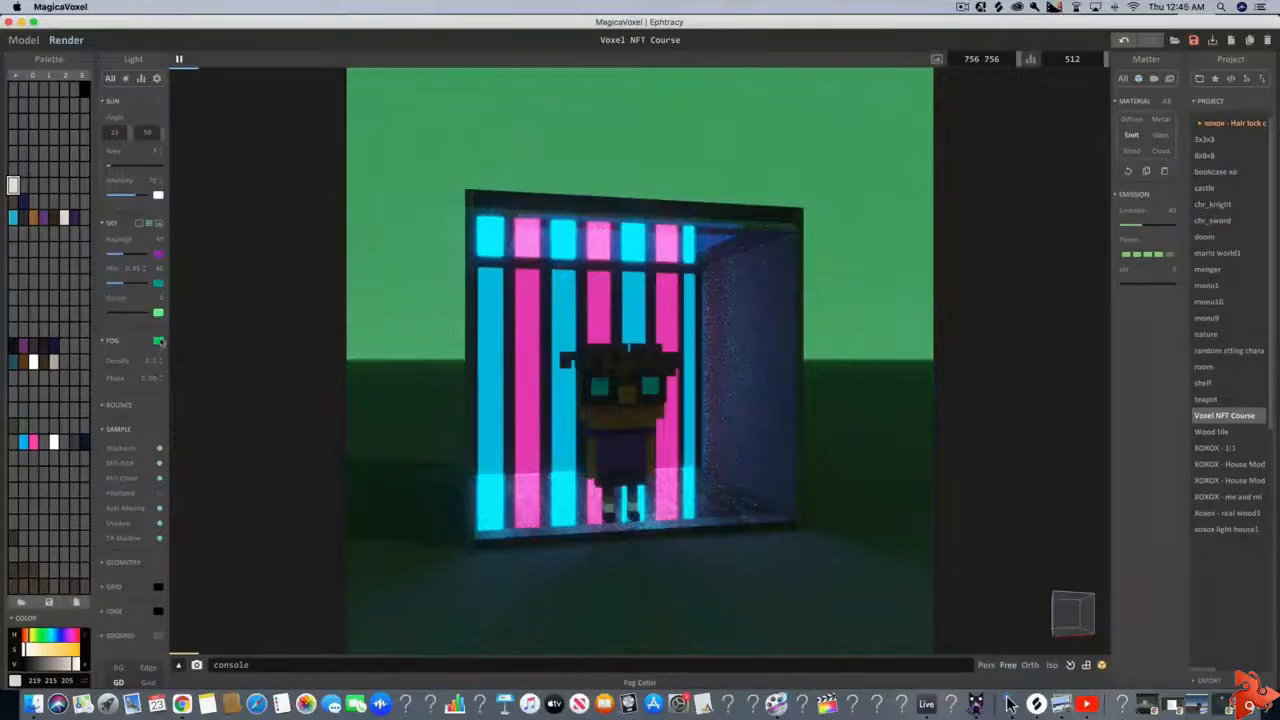
click(158, 343)
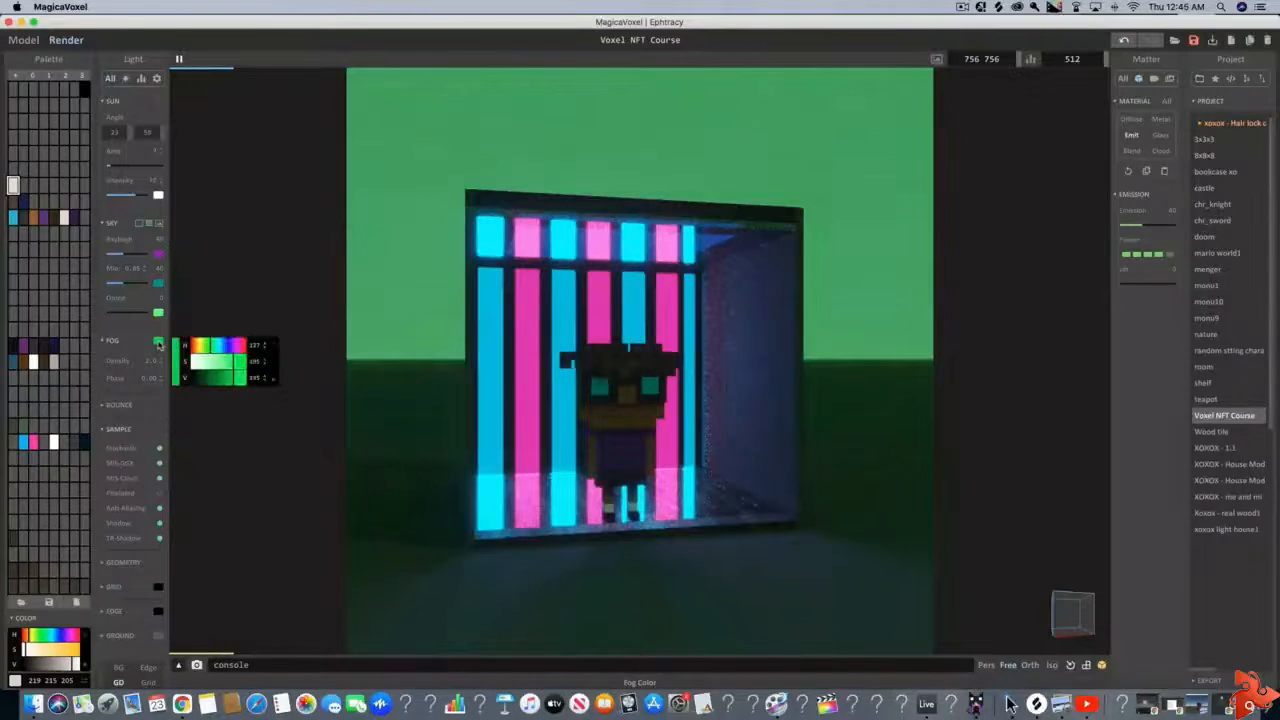
drag(232, 364, 203, 366)
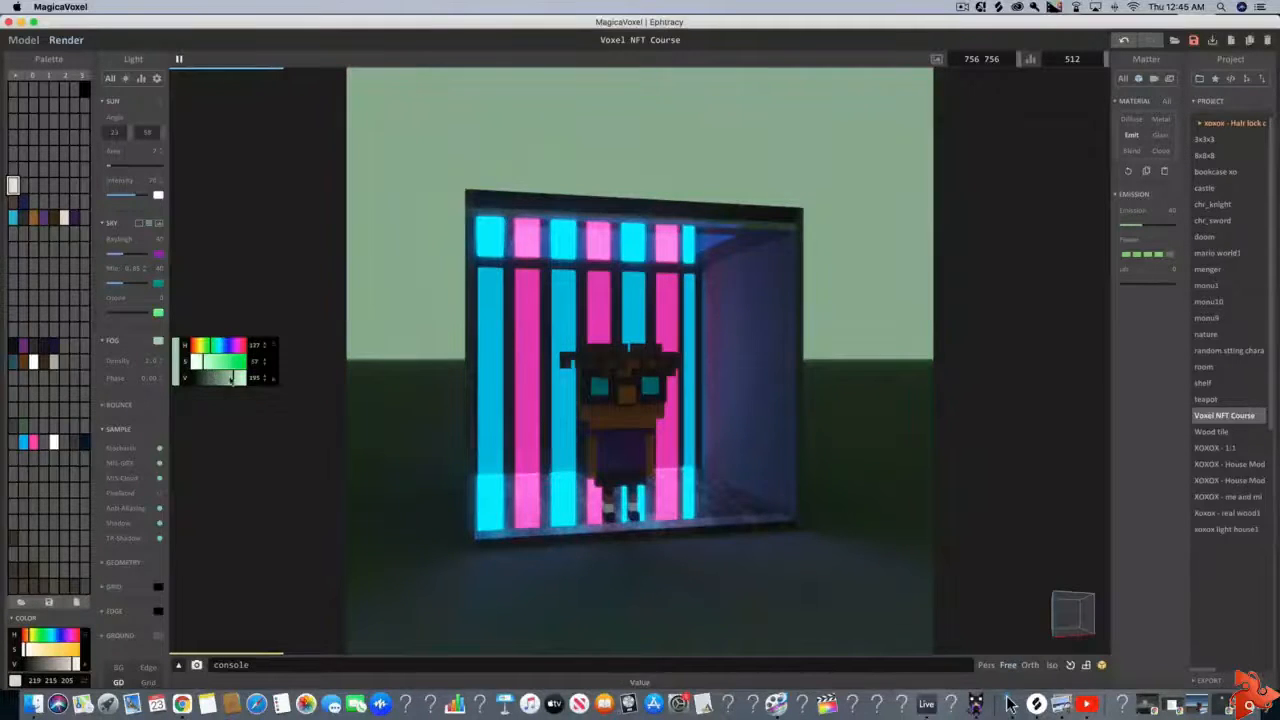
click(237, 378)
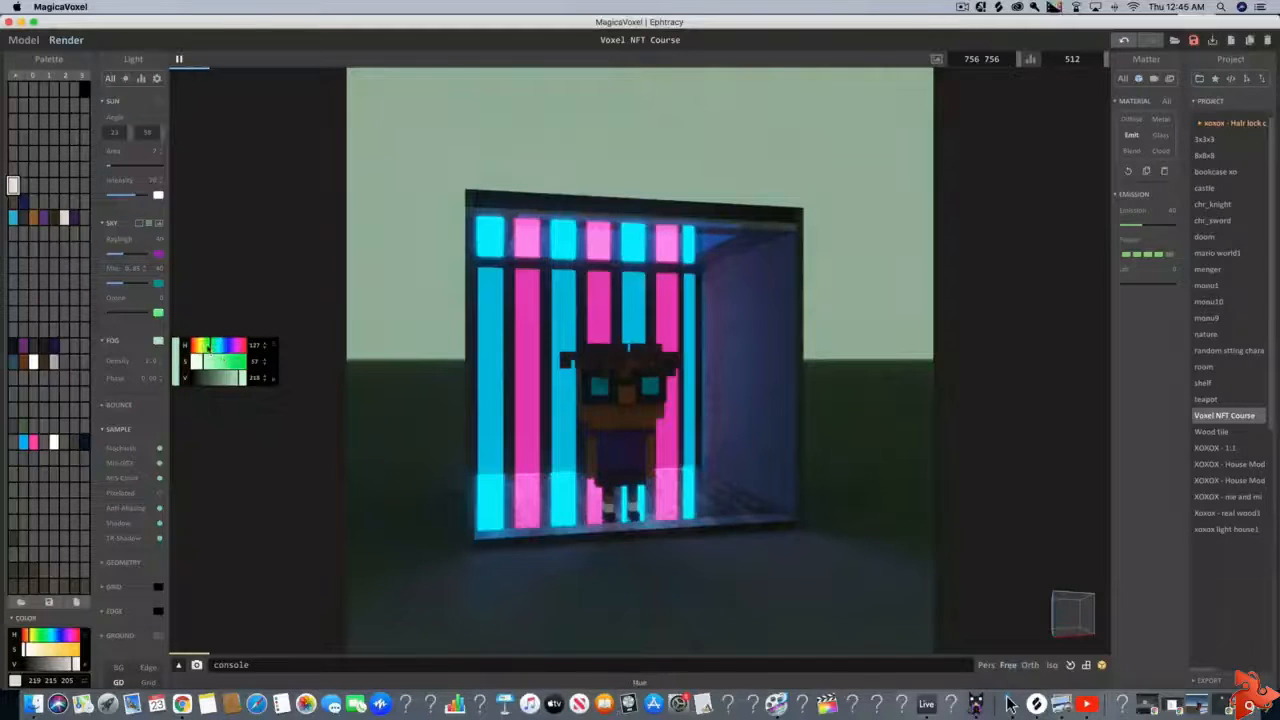
click(211, 347)
drag(211, 348, 216, 348)
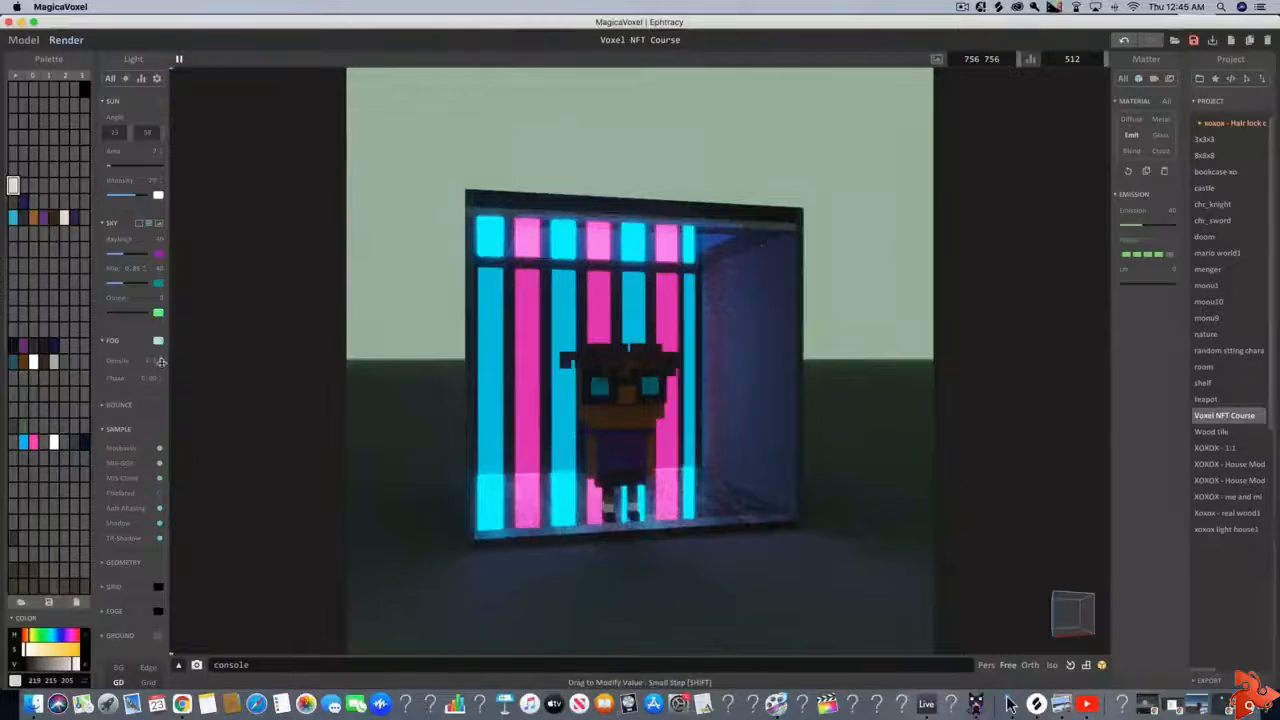
drag(161, 364, 161, 365)
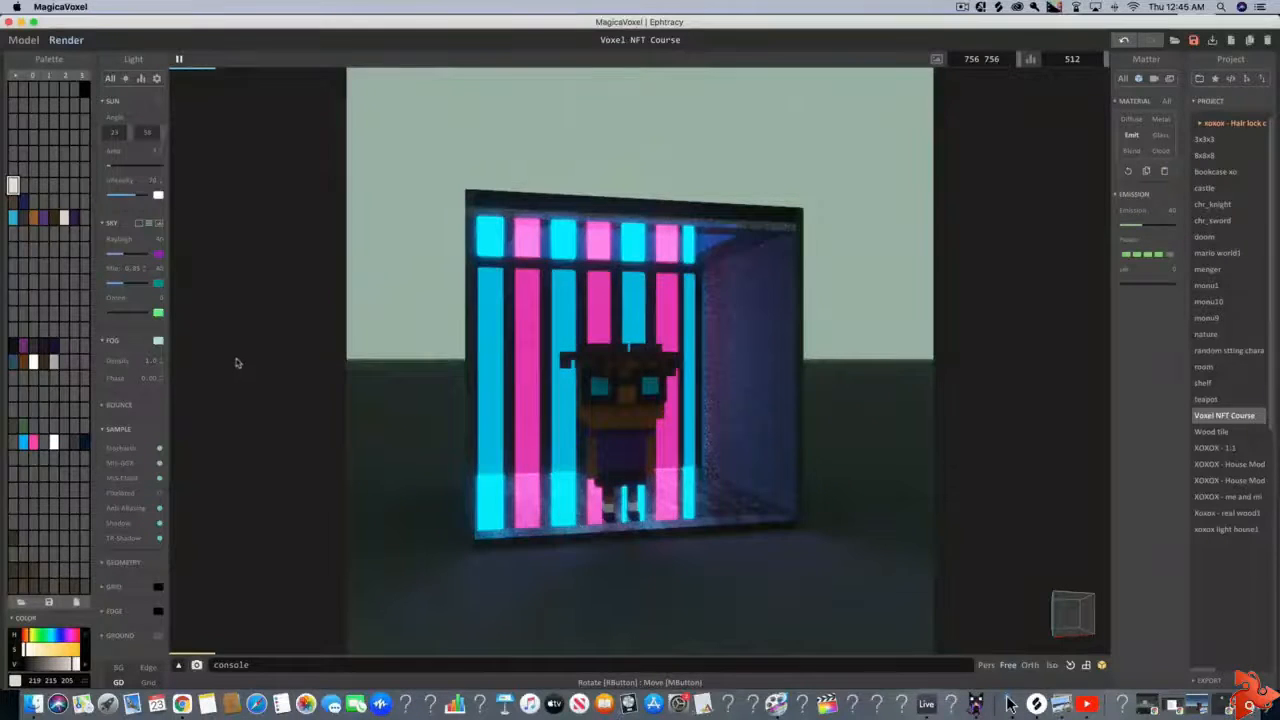
right_drag(424, 419, 470, 440)
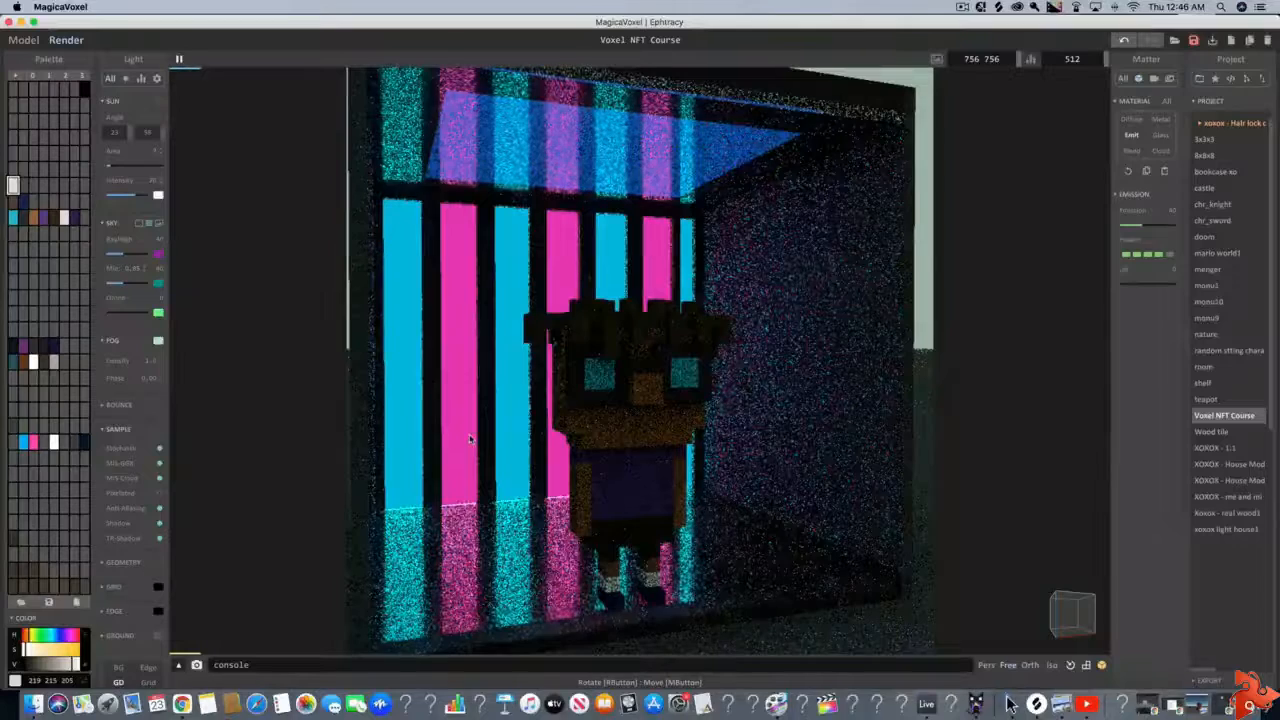